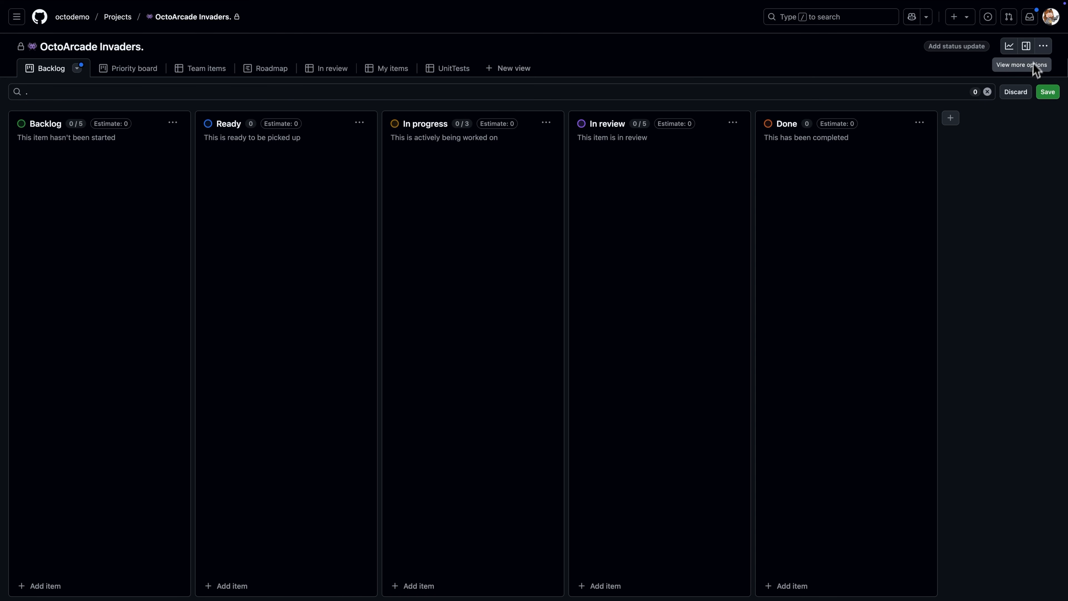
# Review the project's access settings, leaving the collaborator's role as Admin.
pyautogui.click(1041, 47)
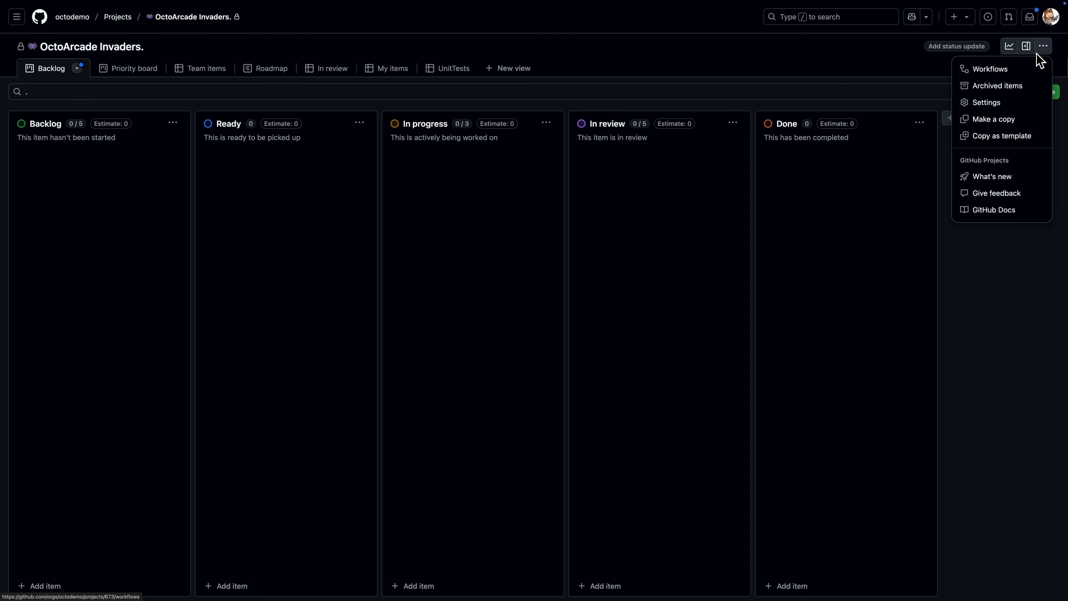
pyautogui.click(1011, 103)
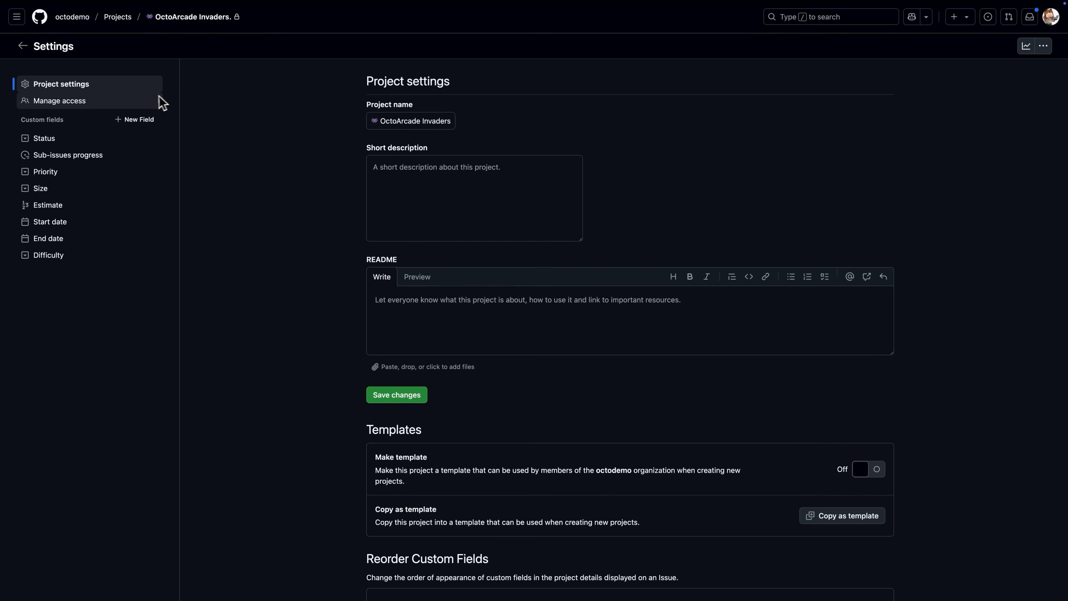
pyautogui.click(92, 103)
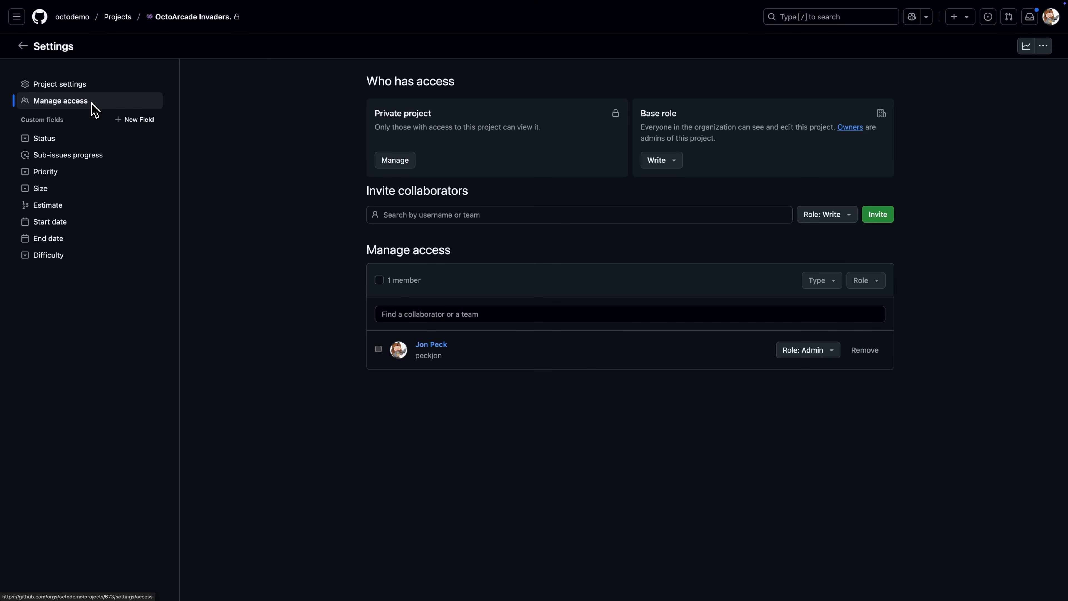
pyautogui.click(744, 318)
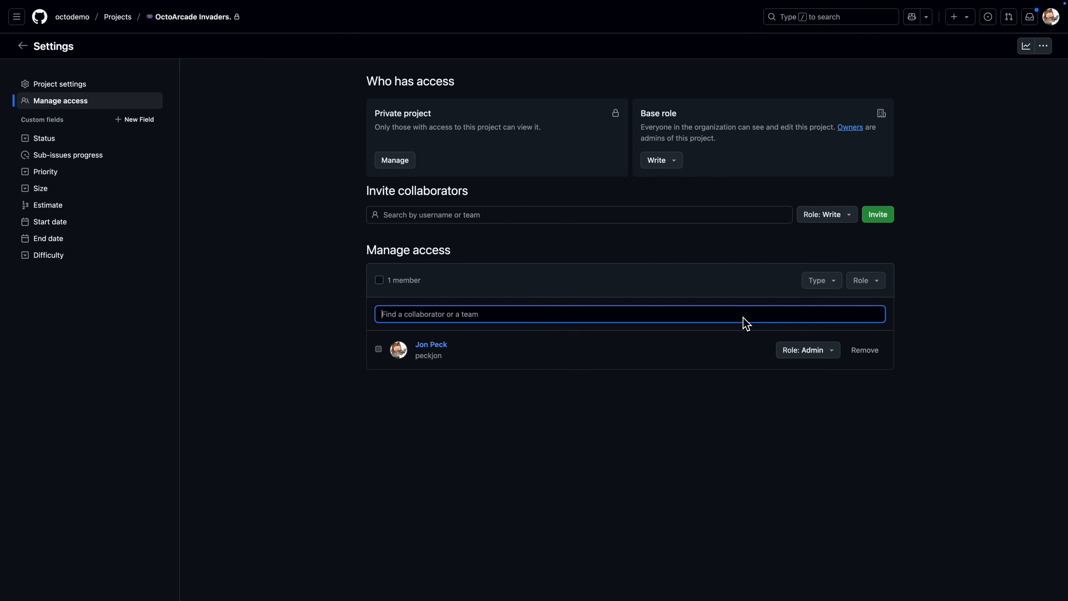
pyautogui.click(813, 358)
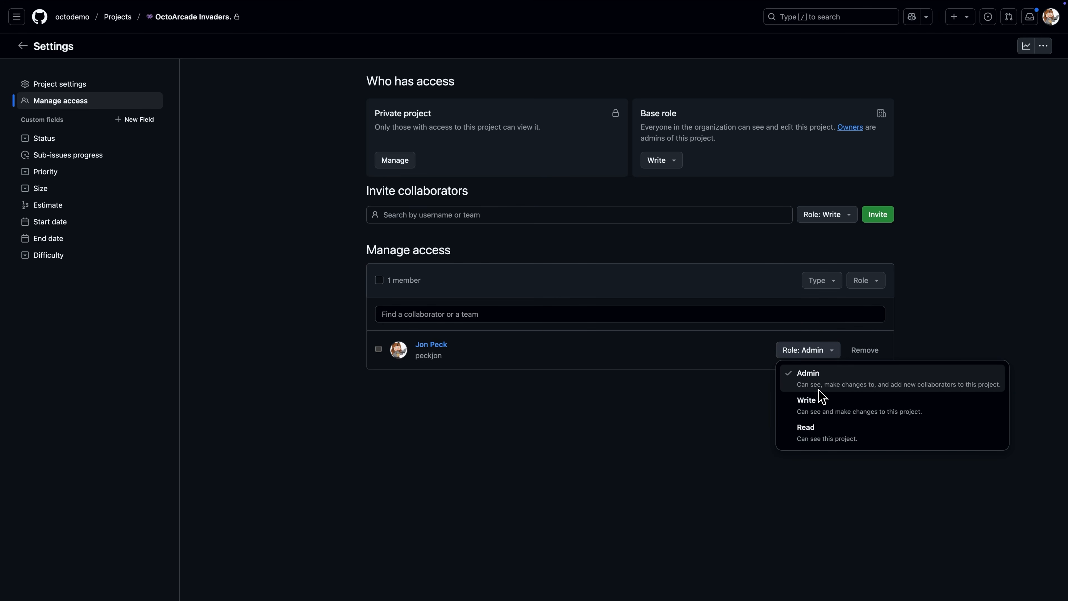
pyautogui.click(702, 361)
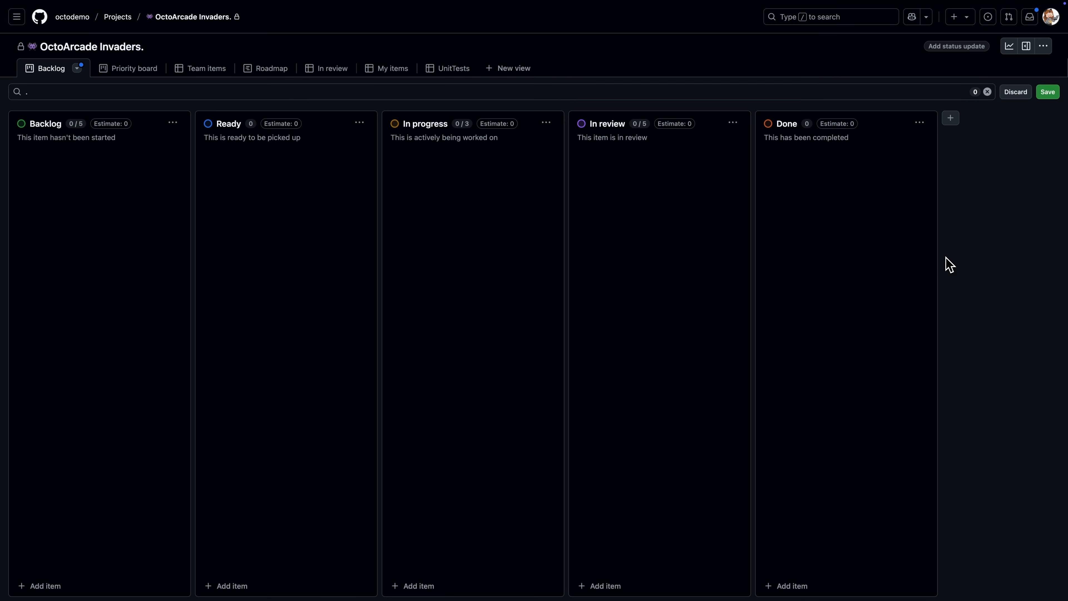
# Paste in and save a short description and a README linking to the roadmap.
pyautogui.click(1026, 46)
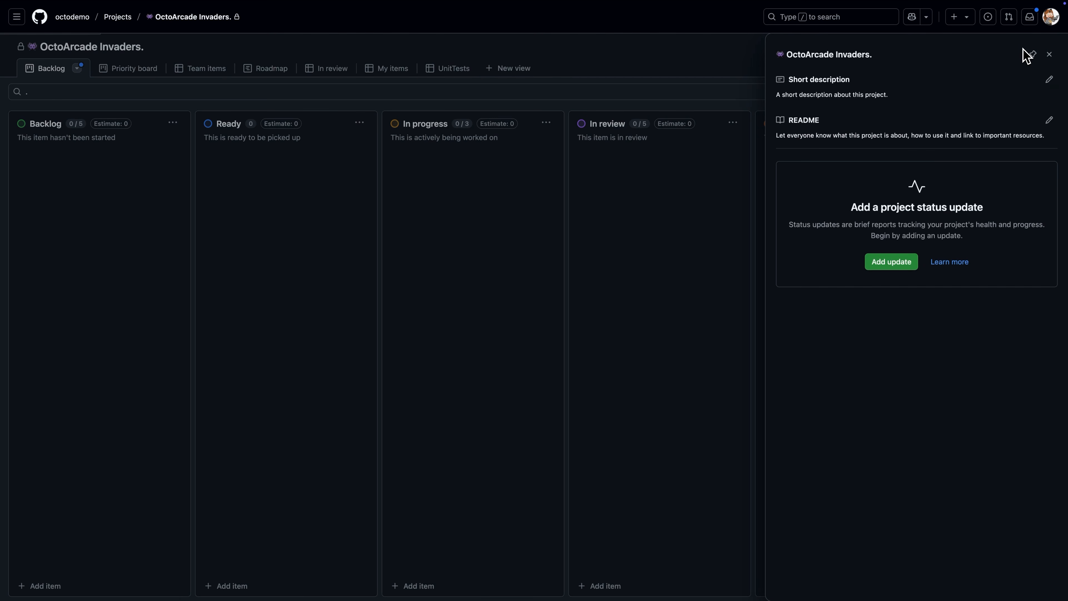
pyautogui.click(1049, 79)
pyautogui.write('This project board is set up and maintained by the OctoArcade Invaders team as we work towards our next release.')
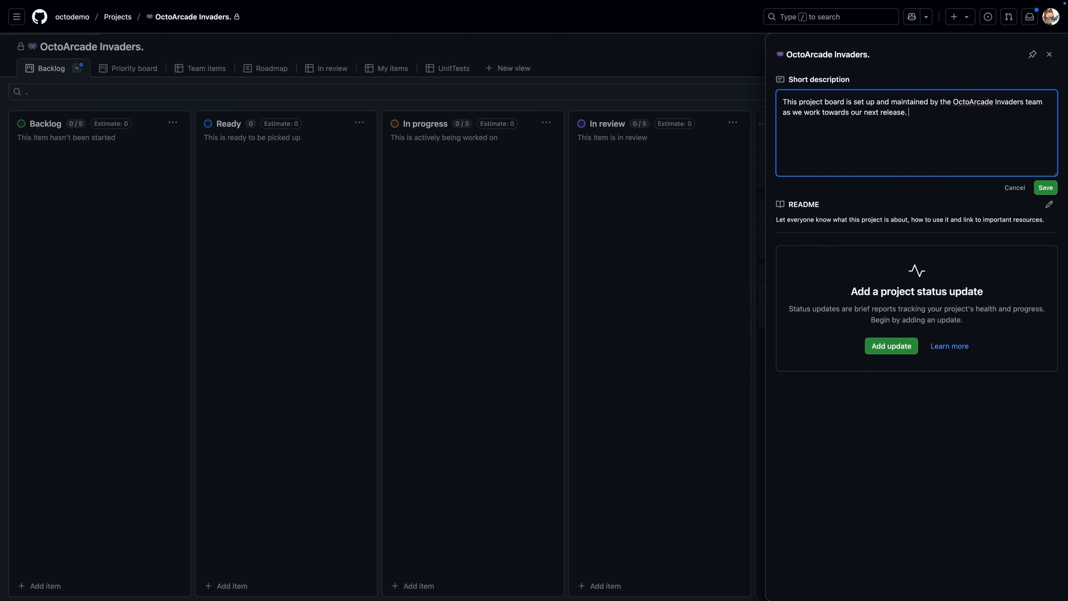
pyautogui.click(1044, 188)
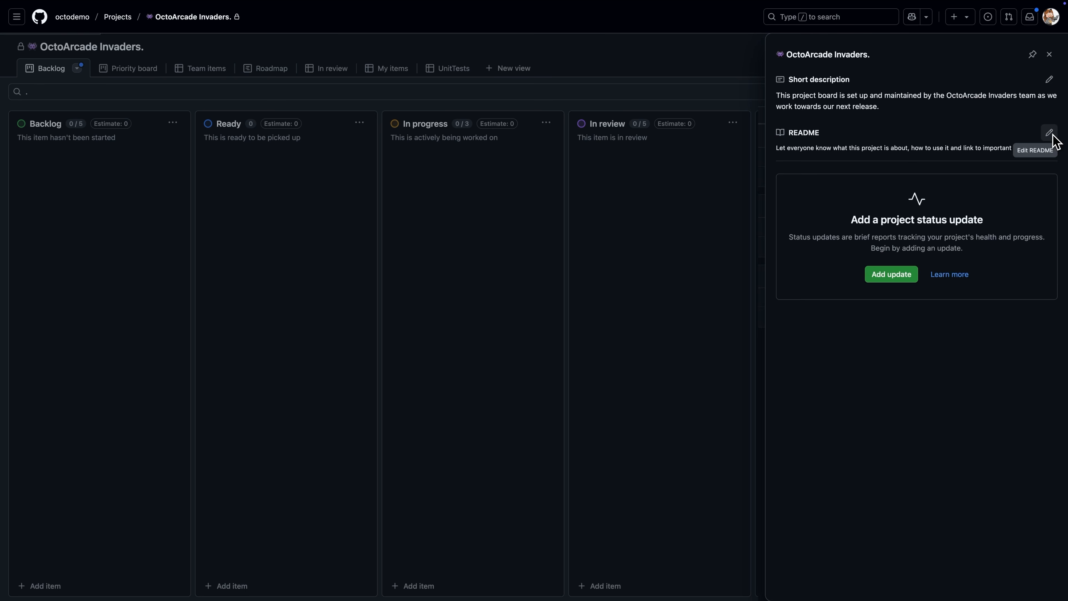
pyautogui.click(1052, 134)
pyautogui.write('👋 Hi there!  Find out how we are progressing towards launching OctoArcade Invaders! Find our public roadmap [here](https://github.com/orgs/github/projects/4247/views/7).')
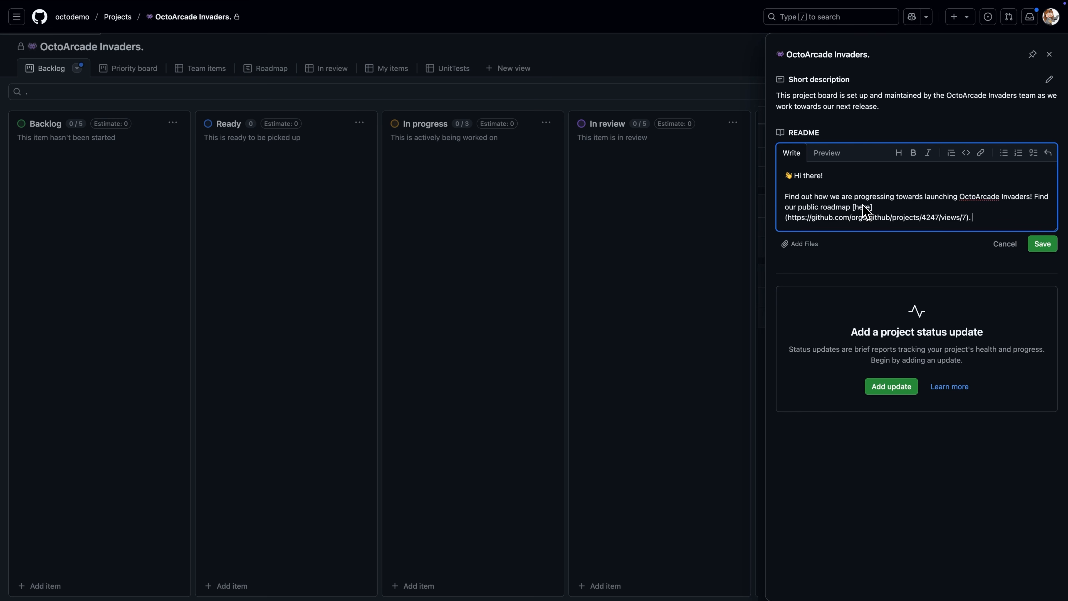
pyautogui.click(1042, 244)
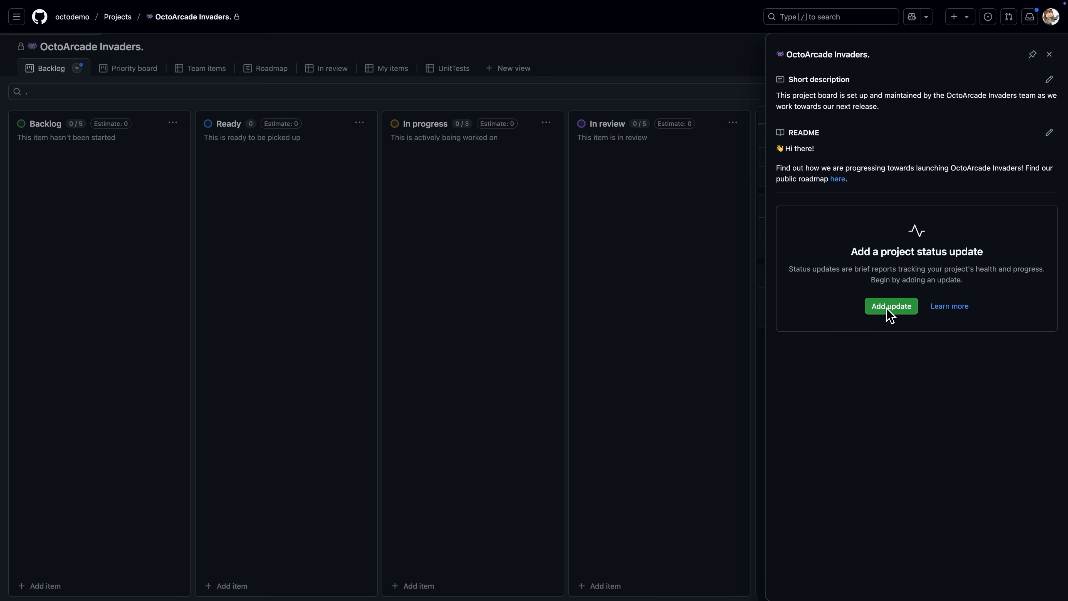
# Draft an On track status update for Jul 1–17, 2025, then discard it and close details.
pyautogui.click(891, 308)
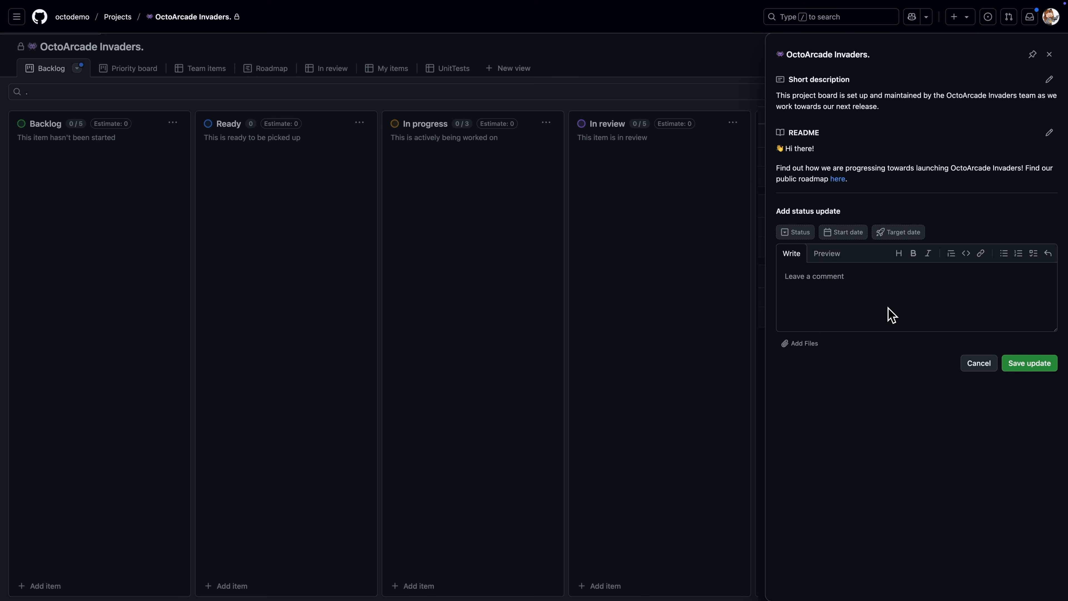
pyautogui.click(841, 232)
pyautogui.click(884, 306)
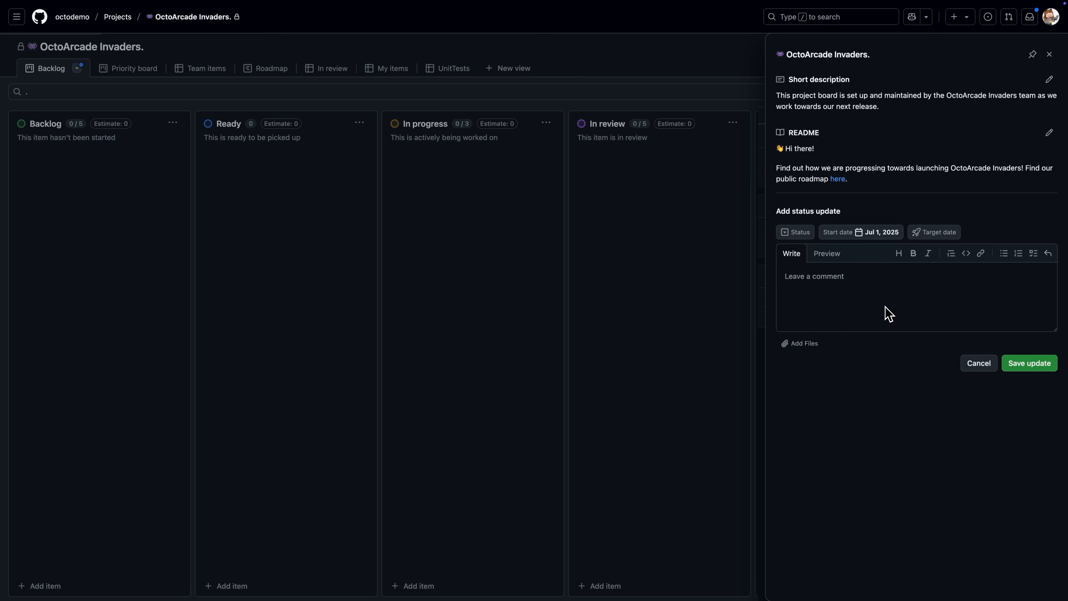
pyautogui.click(935, 234)
pyautogui.click(898, 352)
pyautogui.click(796, 233)
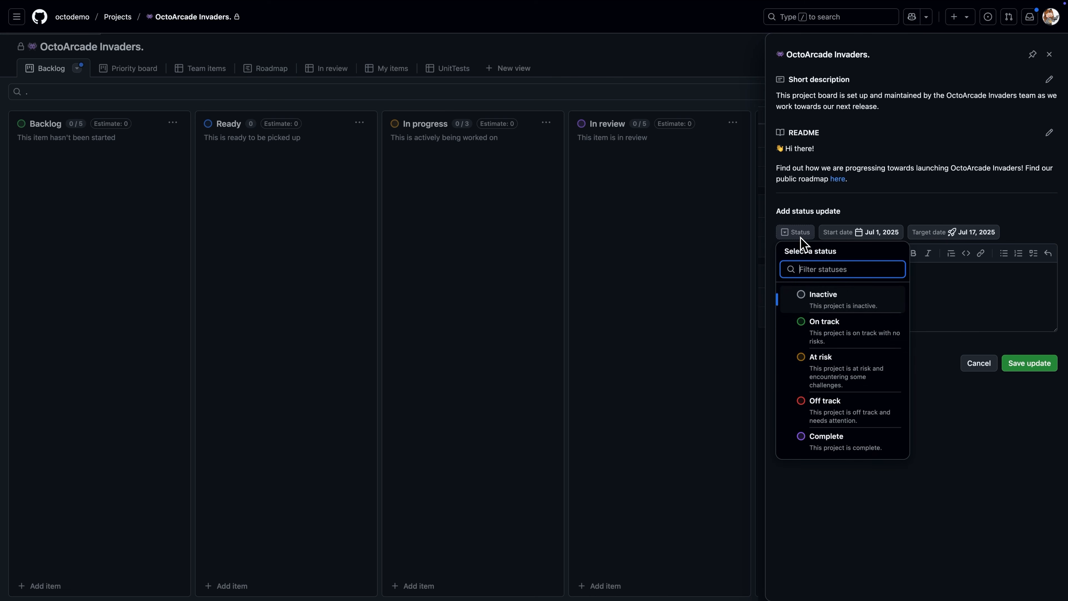
pyautogui.click(827, 323)
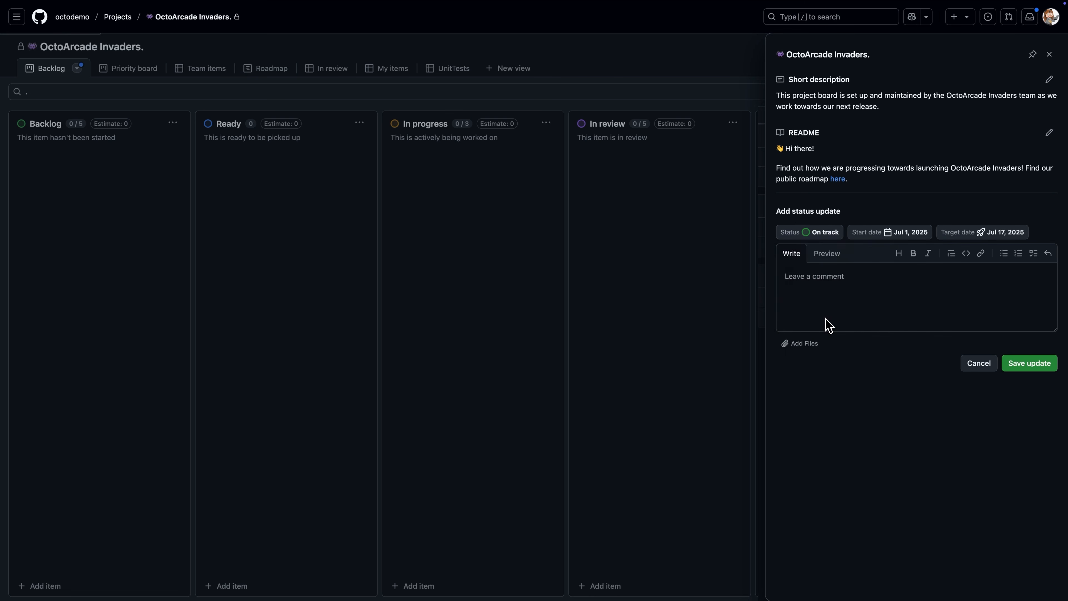
pyautogui.click(838, 293)
pyautogui.write('Th')
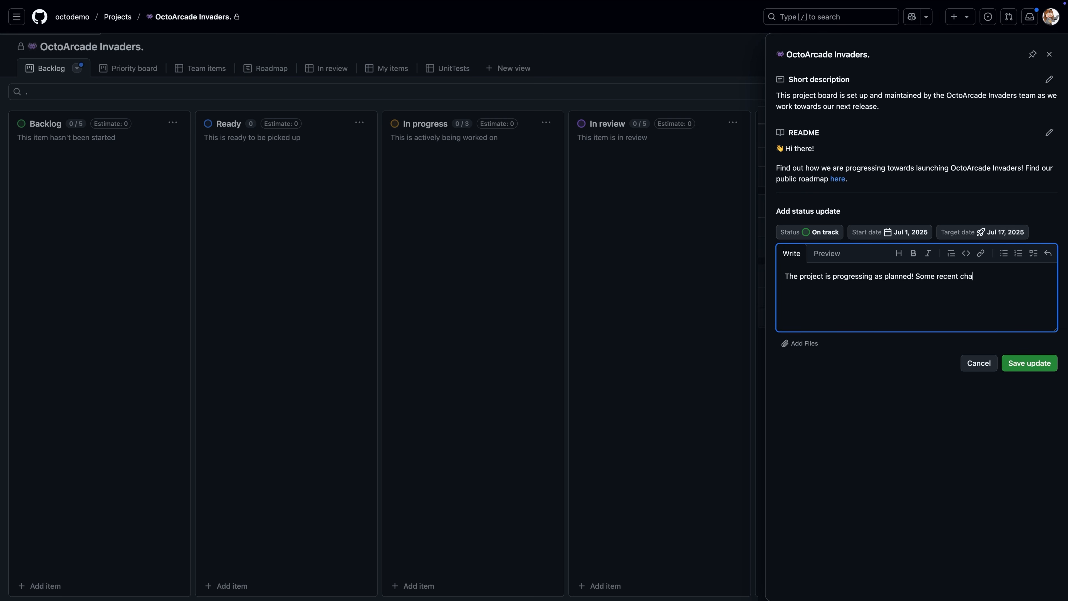
pyautogui.click(979, 363)
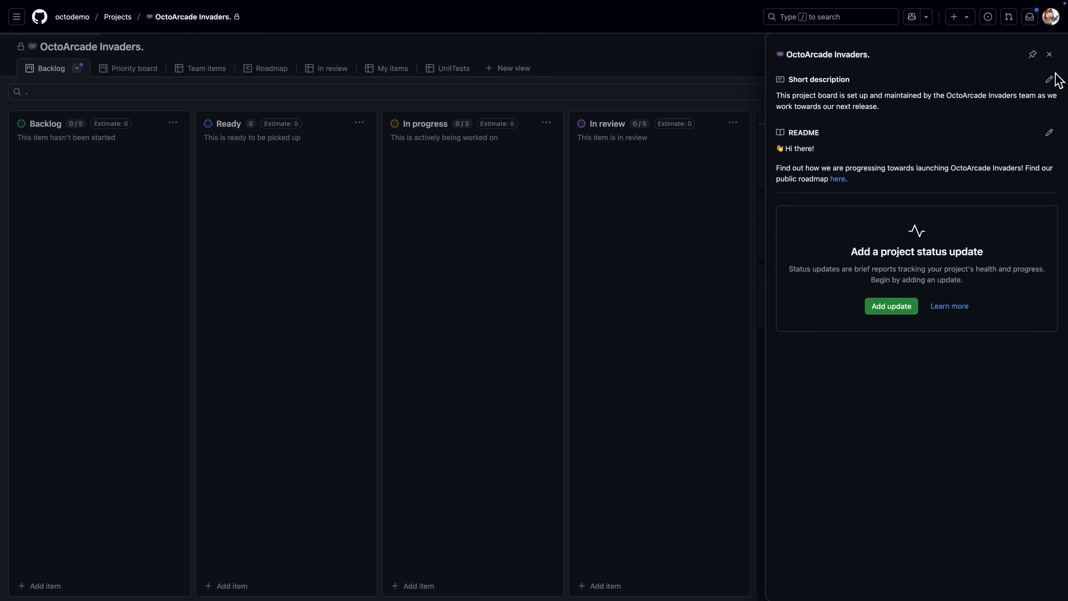
pyautogui.click(1050, 55)
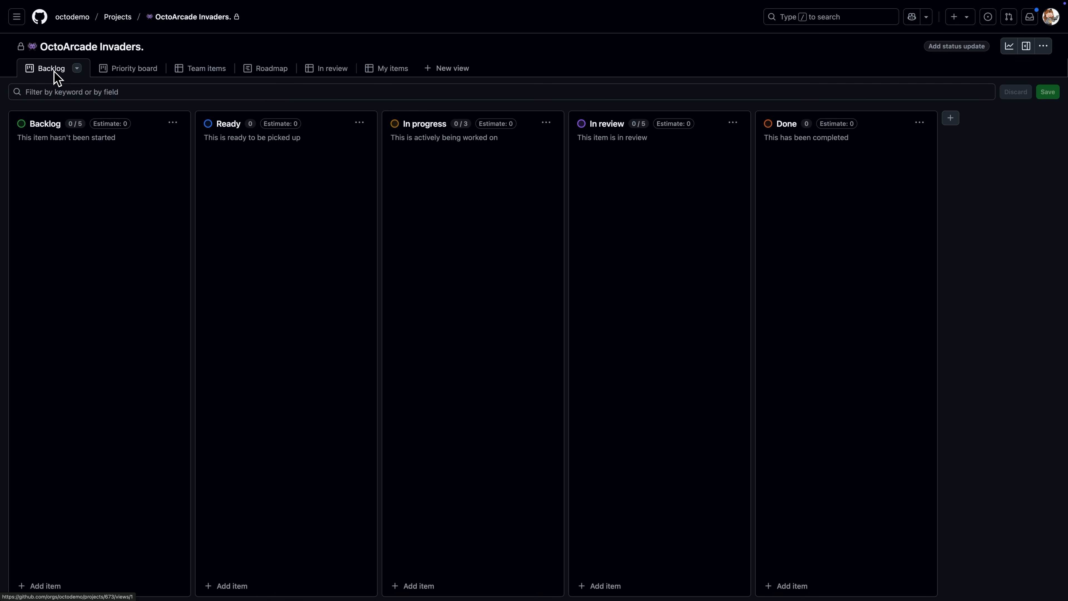
# Look at the Team items and Roadmap views, then show the Table/Board/Roadmap choices for a new view.
pyautogui.click(193, 74)
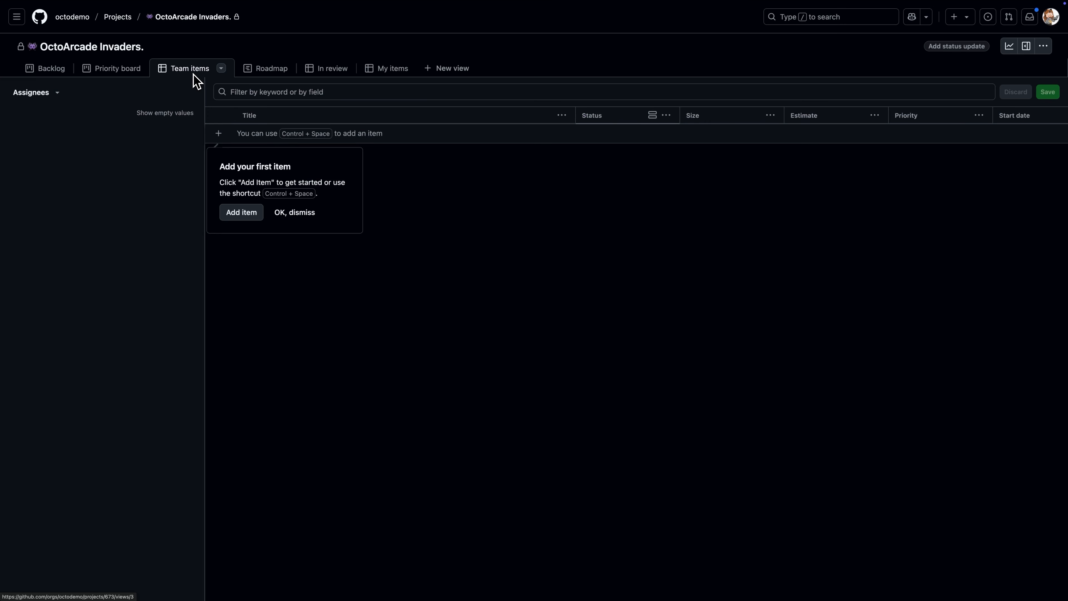
pyautogui.click(262, 72)
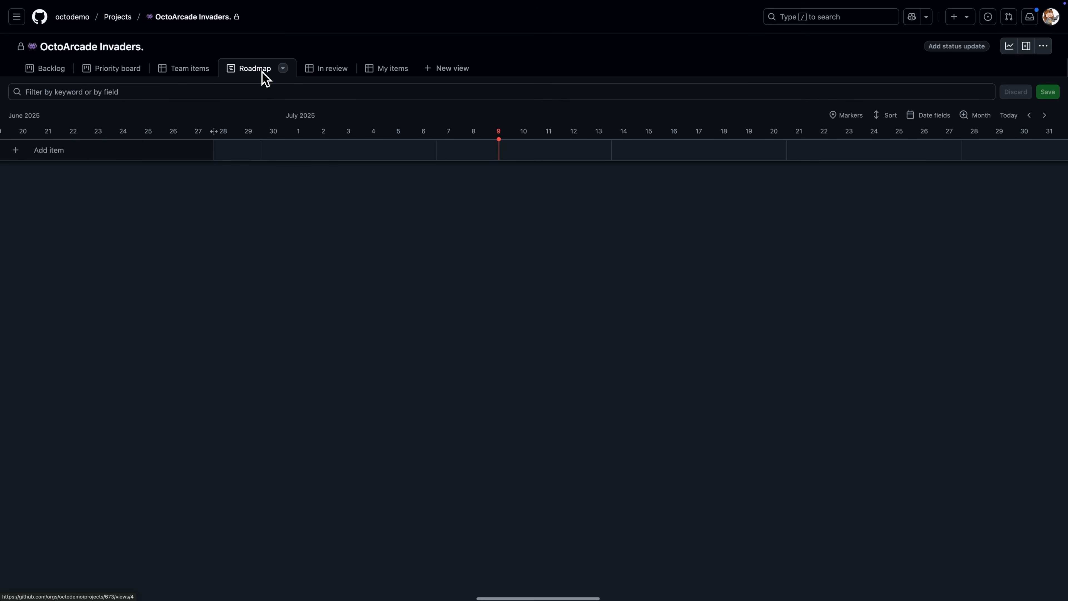
pyautogui.click(446, 69)
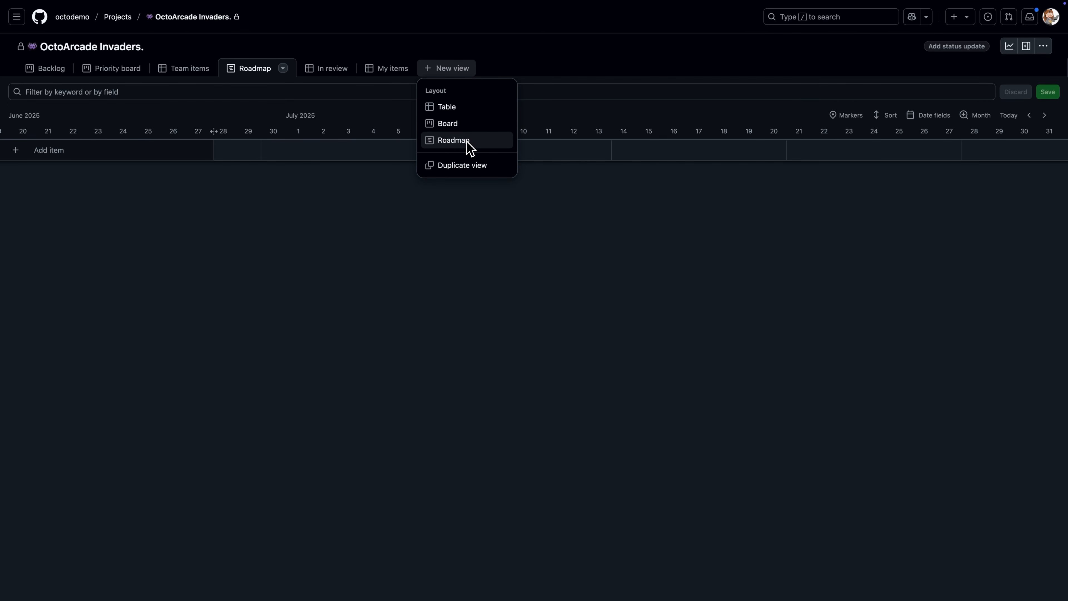
# Create table View 7 and add a draft row named Test item.
pyautogui.click(447, 107)
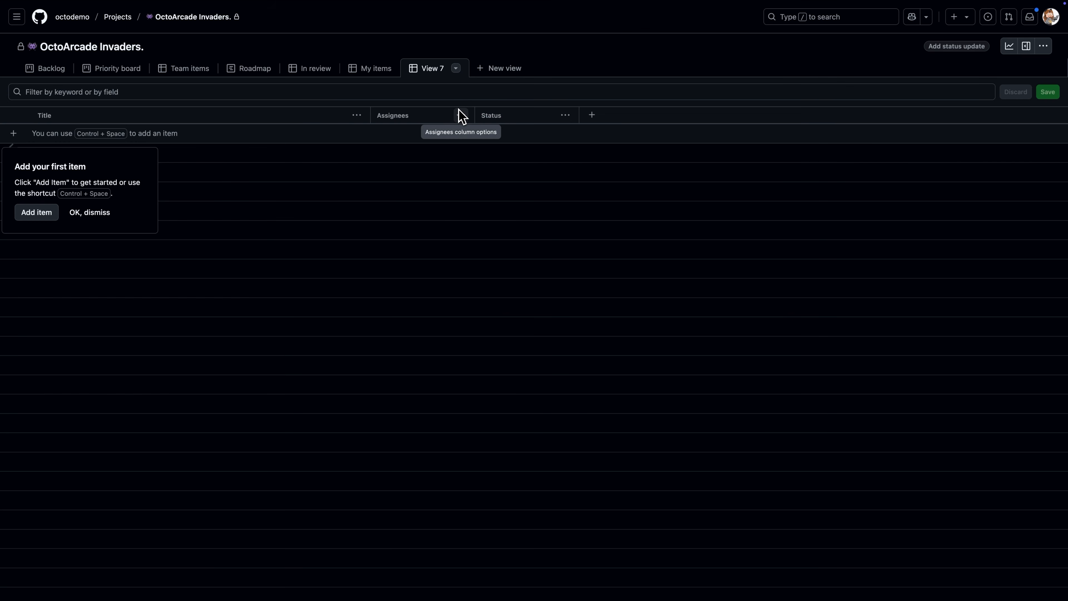
pyautogui.click(37, 212)
pyautogui.write('Test item')
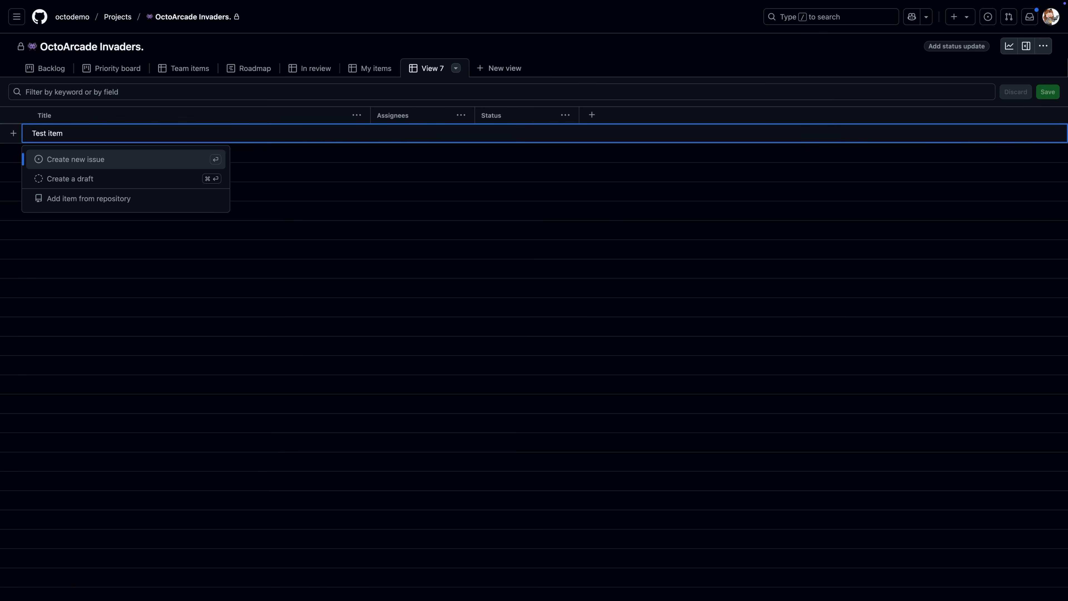
pyautogui.press('Down')
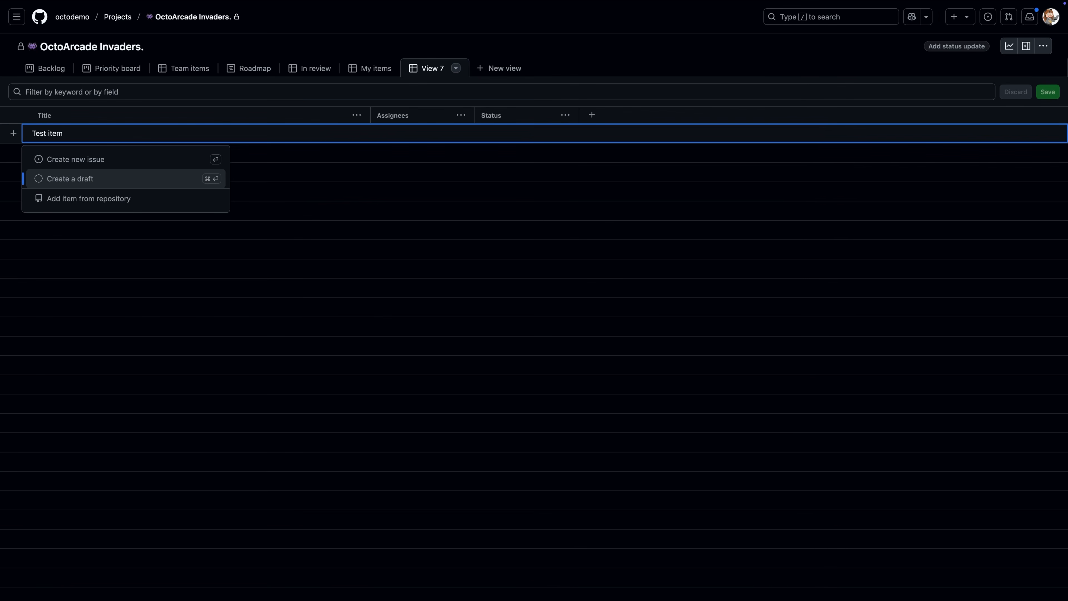
pyautogui.press('Return')
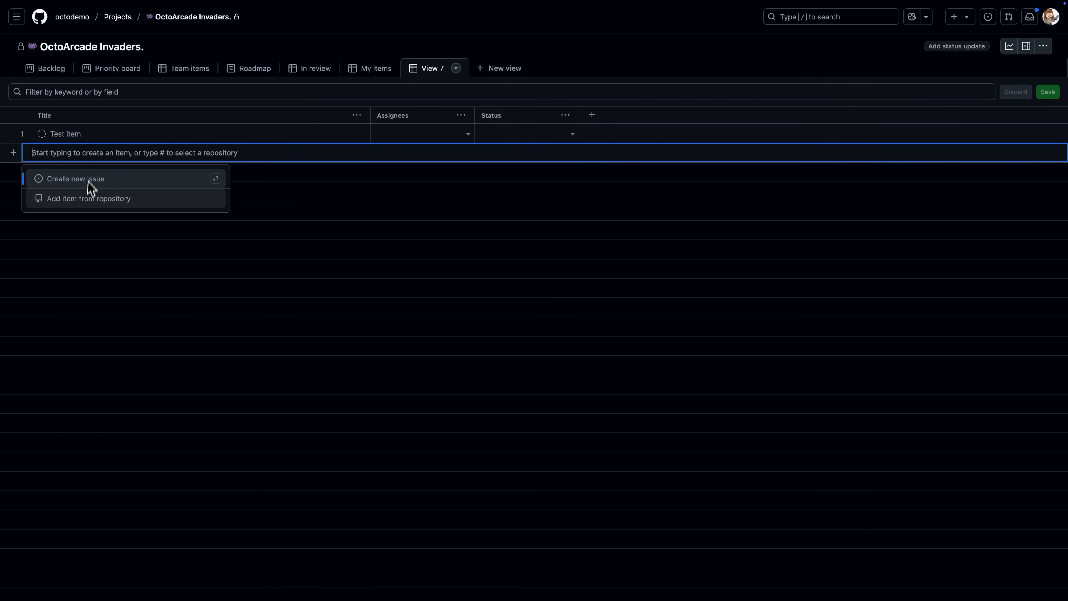
# Add all eight classic-arcade issues and pull requests to View 7.
pyautogui.click(87, 198)
pyautogui.click(531, 86)
pyautogui.write('arcade')
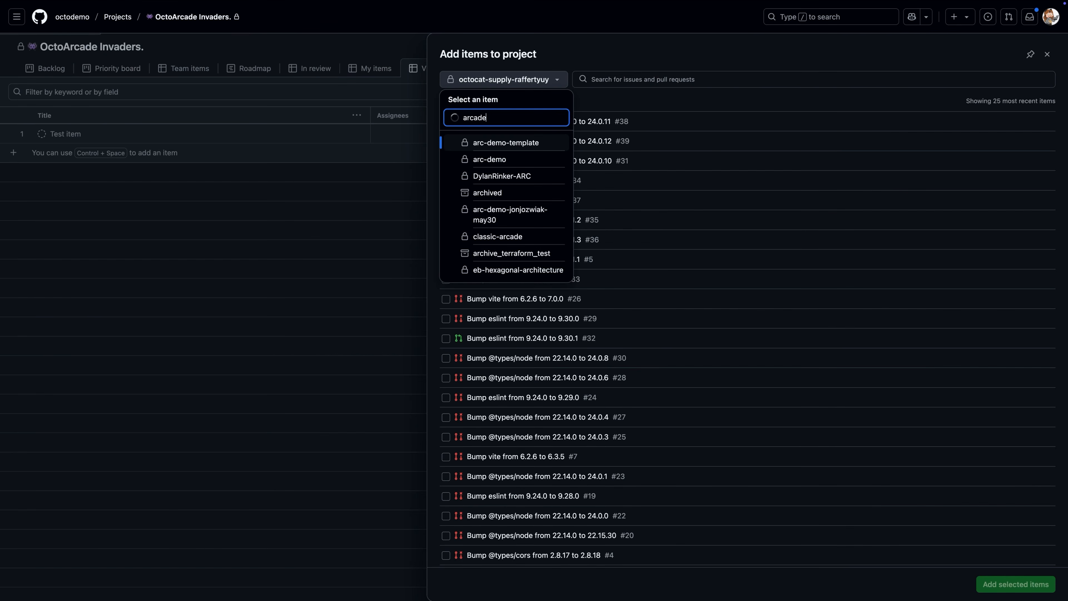
pyautogui.click(528, 147)
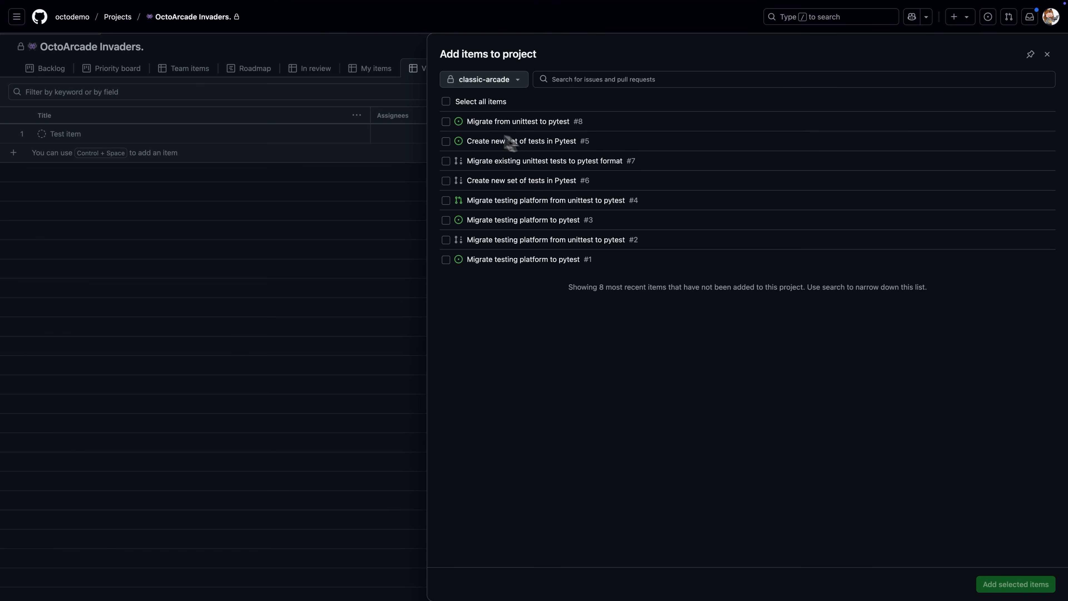
pyautogui.click(446, 122)
pyautogui.click(446, 141)
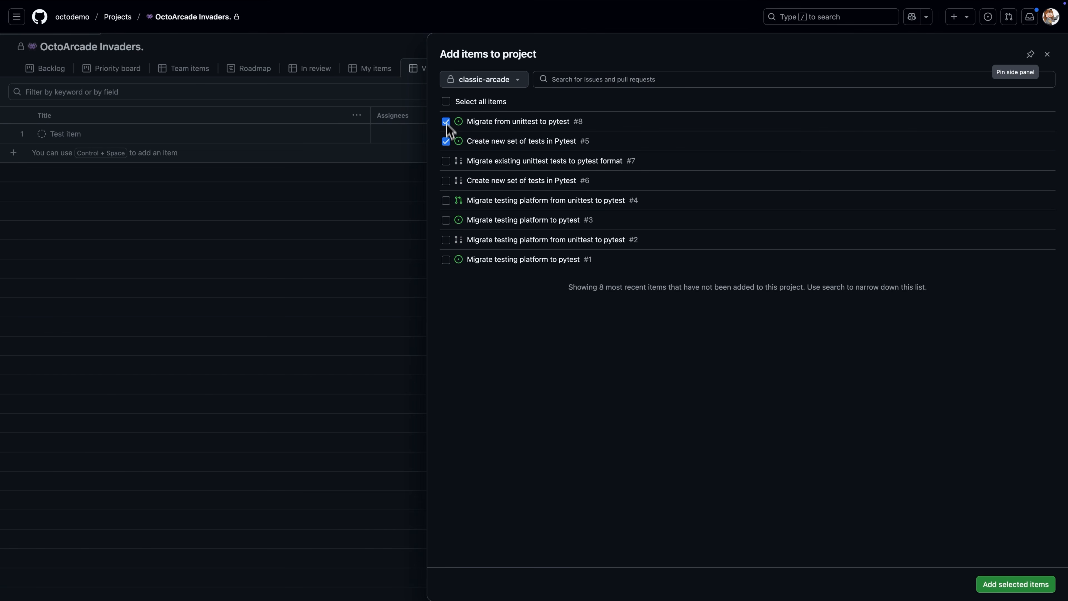
pyautogui.click(446, 103)
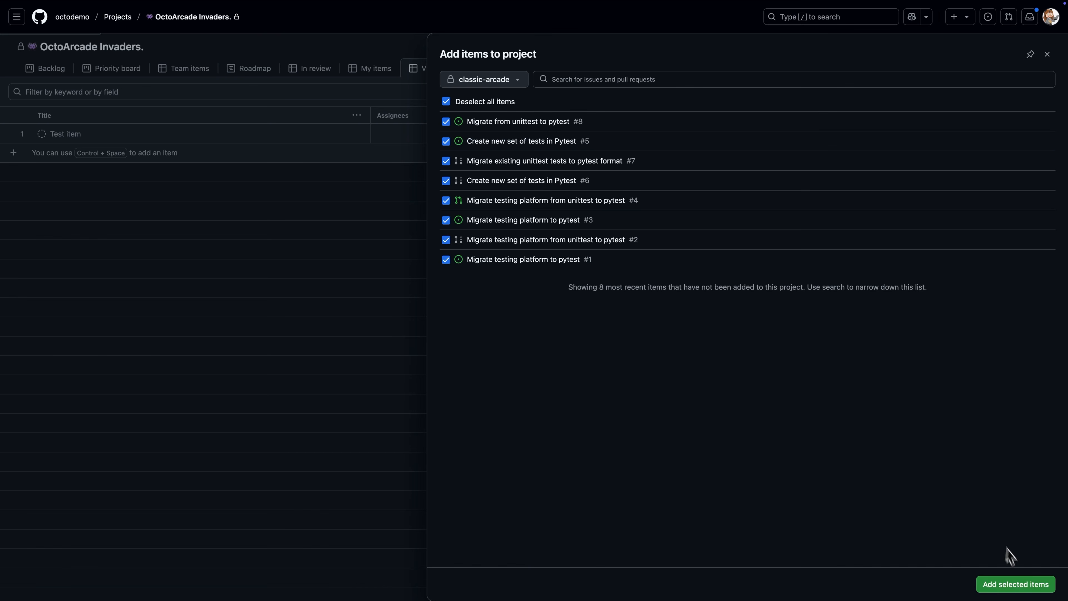
pyautogui.click(1013, 584)
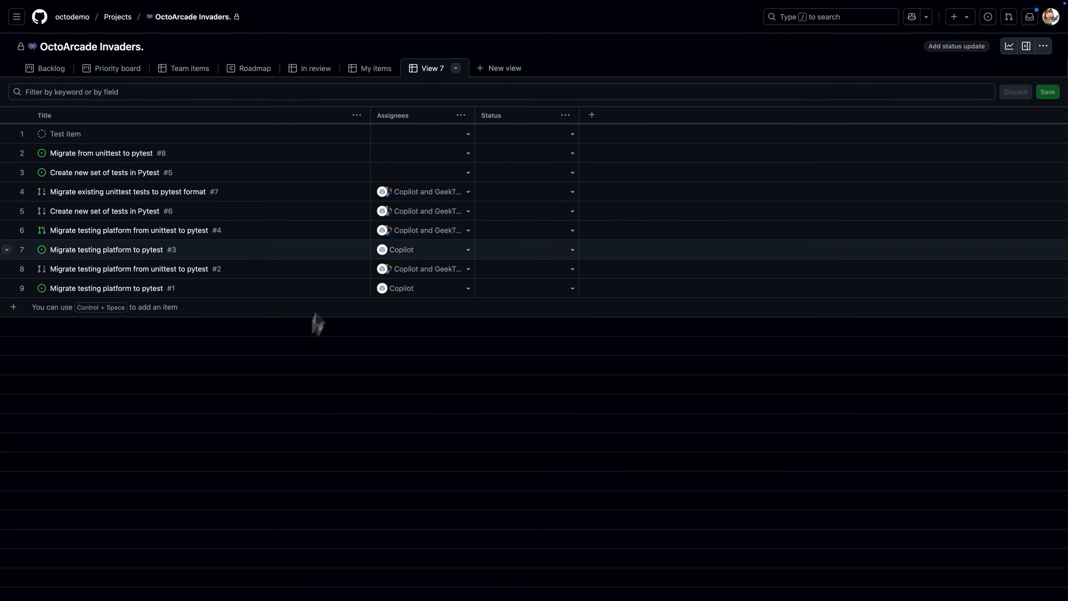
pyautogui.click(436, 92)
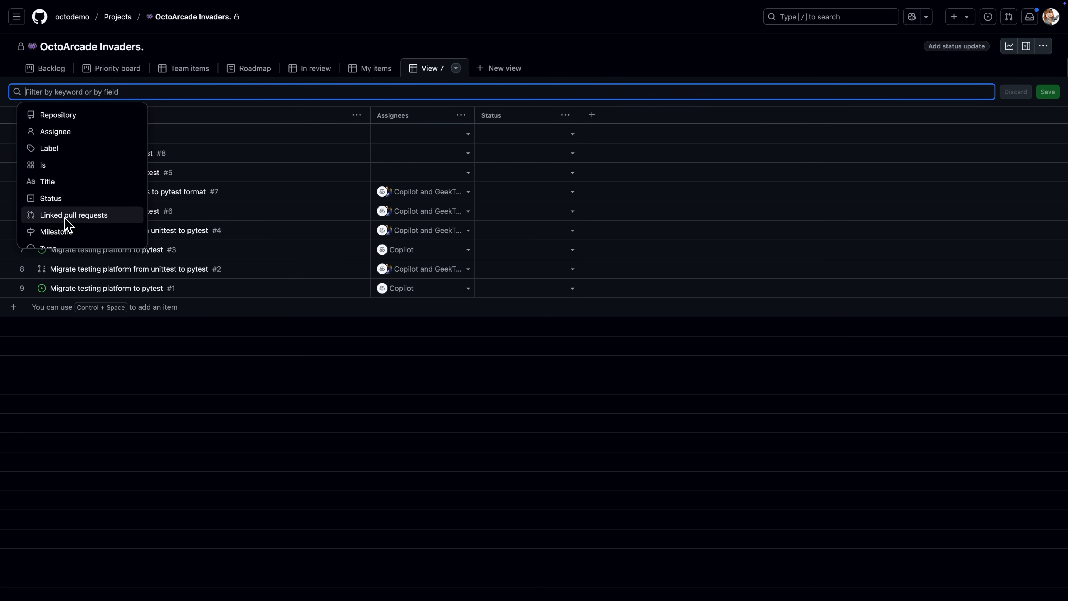
# Filter View 7 to one assignee's unittest items, leaving rows #7, #4 and #2.
pyautogui.click(61, 131)
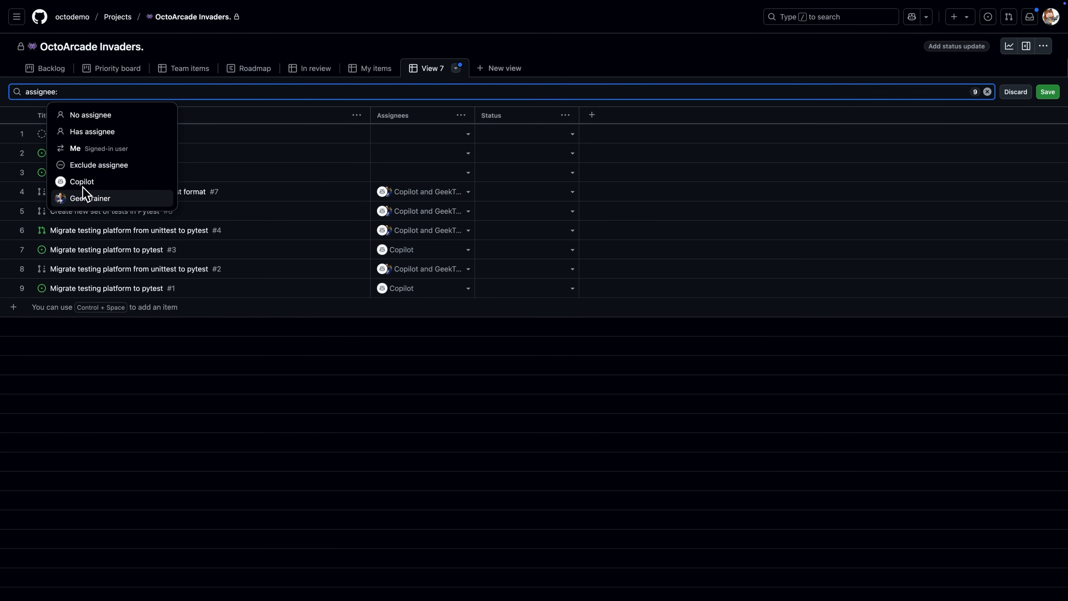
pyautogui.click(84, 200)
pyautogui.write('un')
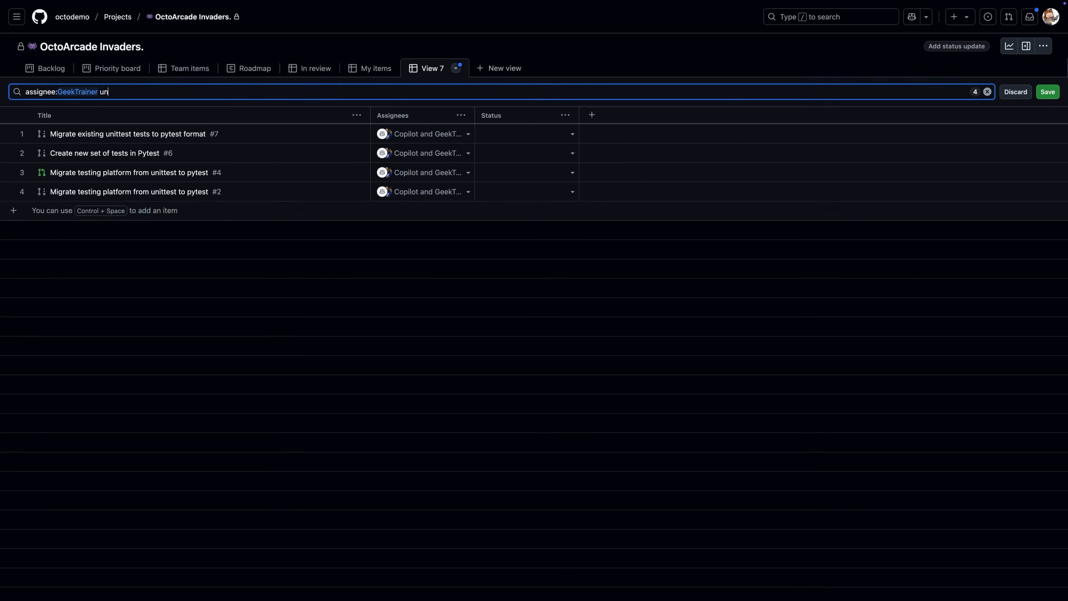
pyautogui.write('ittest')
pyautogui.click(311, 234)
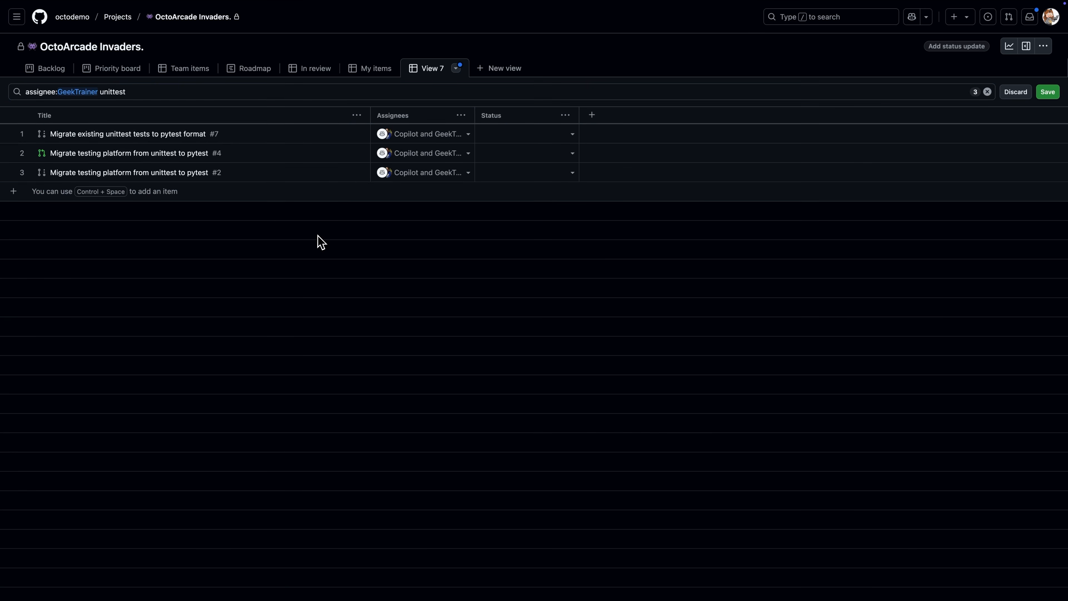
pyautogui.click(460, 115)
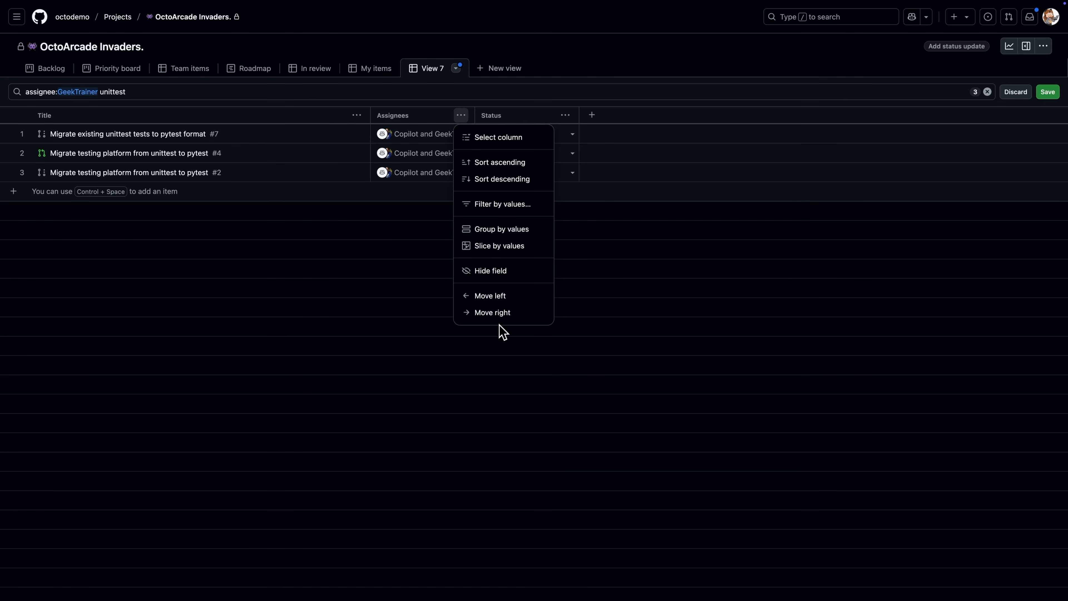
pyautogui.click(493, 338)
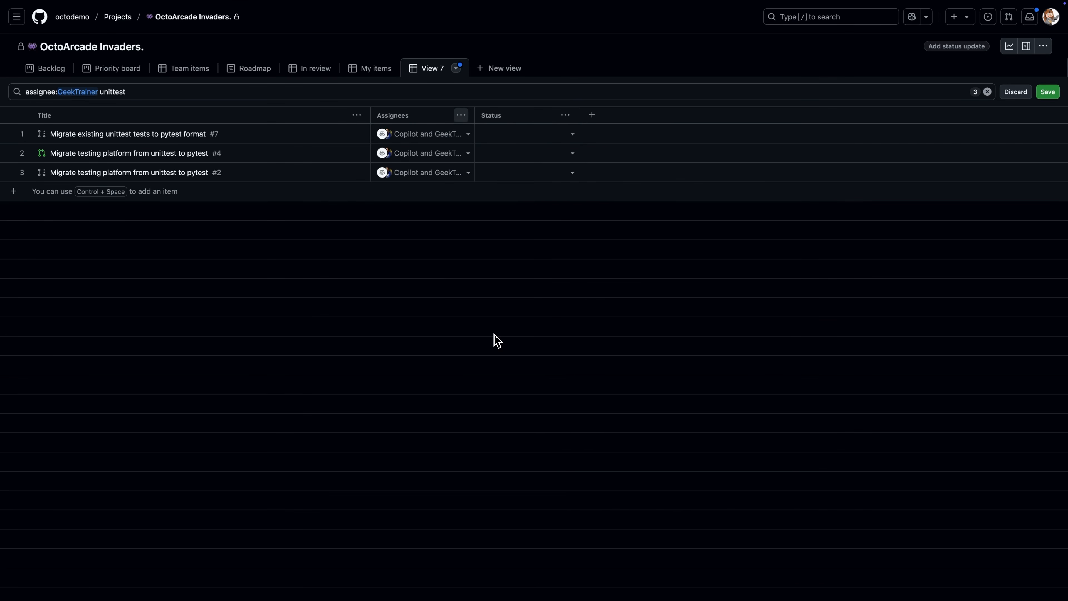
# Create a single-select field named Difficulty with options Easy, Medium and Hard.
pyautogui.click(593, 118)
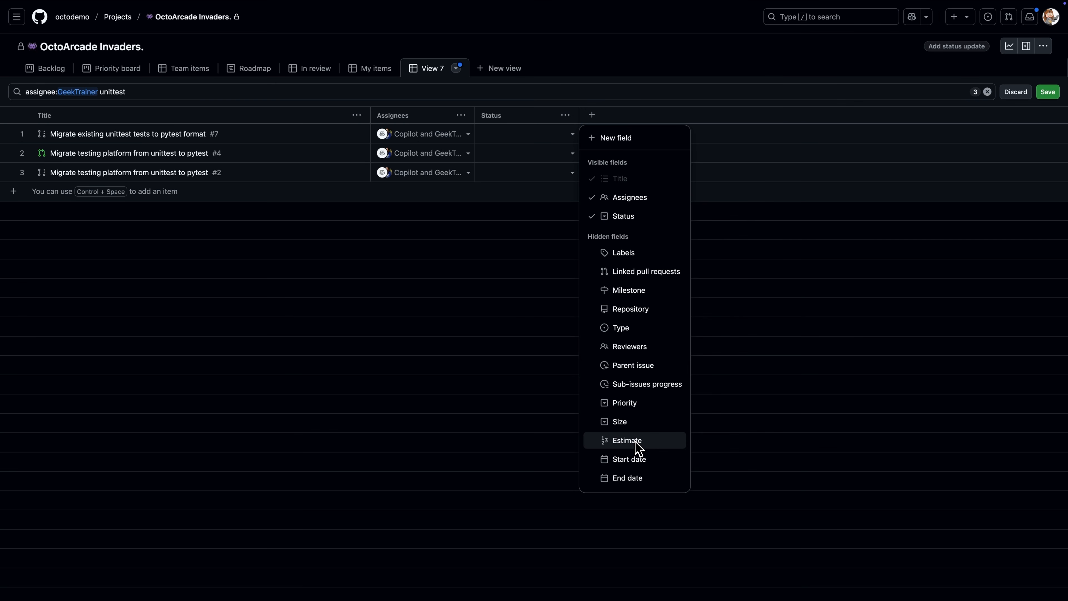
pyautogui.click(627, 143)
pyautogui.click(660, 193)
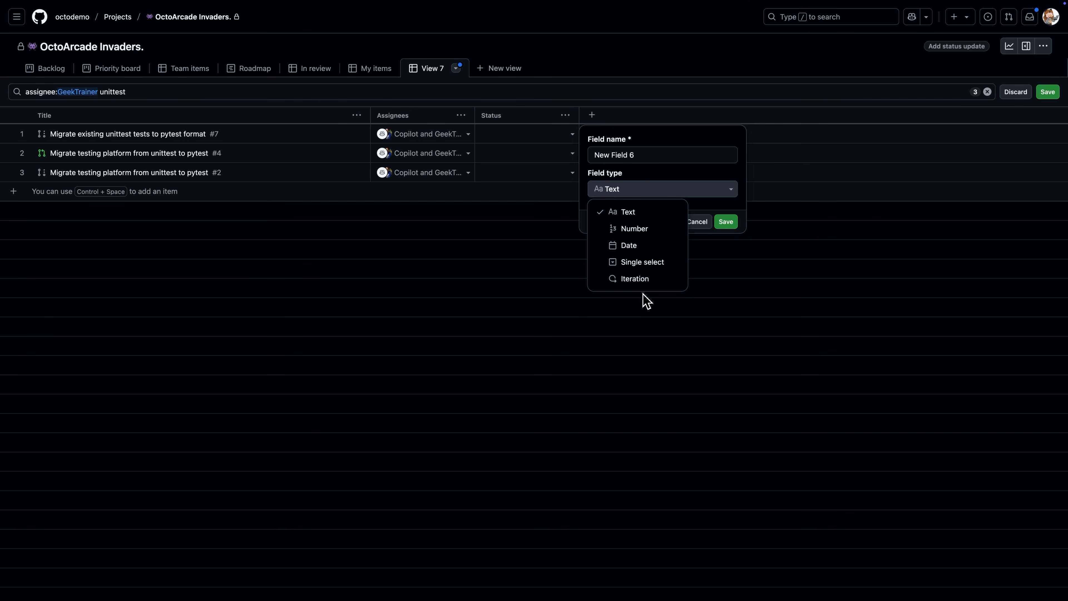
pyautogui.click(647, 266)
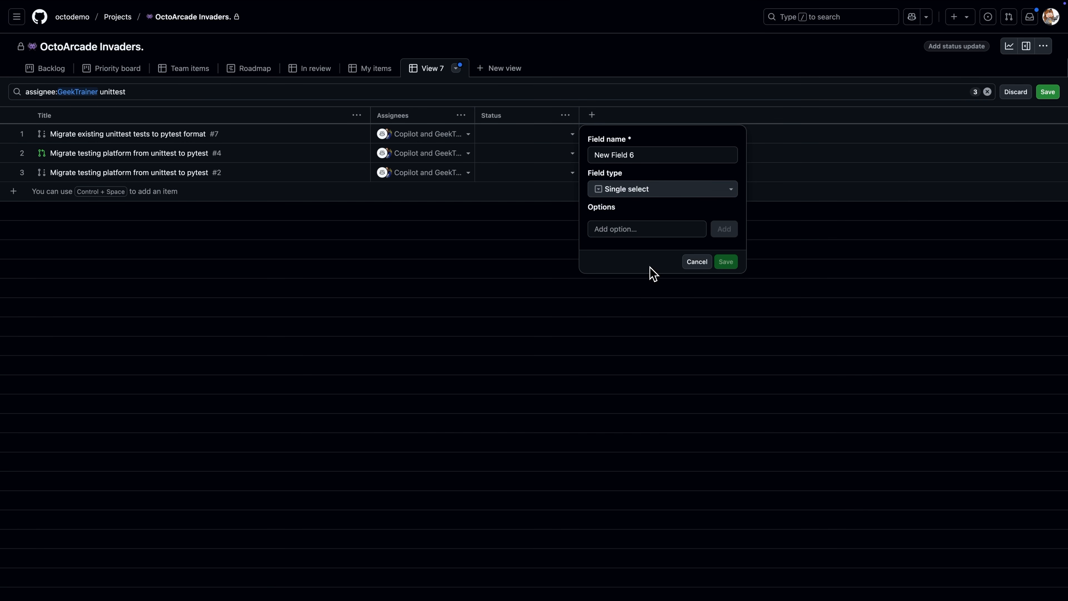
pyautogui.tripleClick(648, 160)
pyautogui.write('Difficulty')
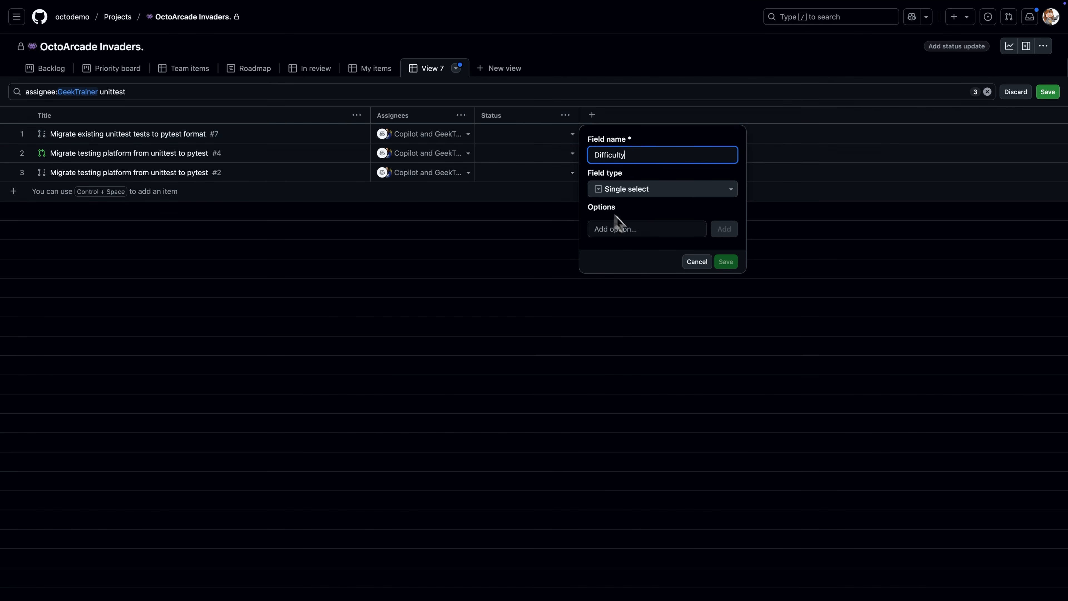
pyautogui.click(641, 231)
pyautogui.write('Easy')
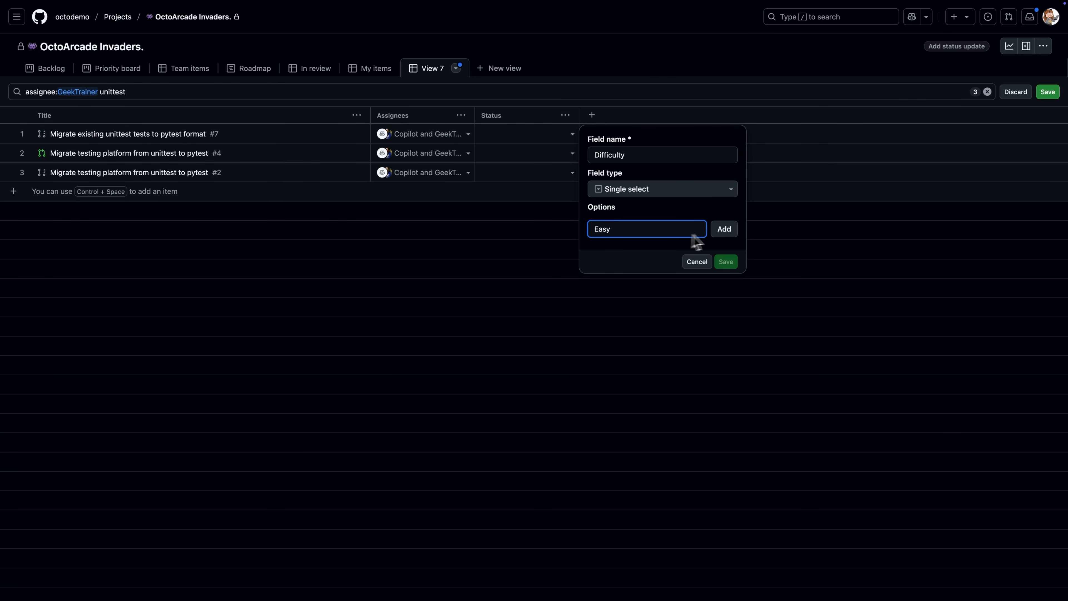
pyautogui.click(724, 229)
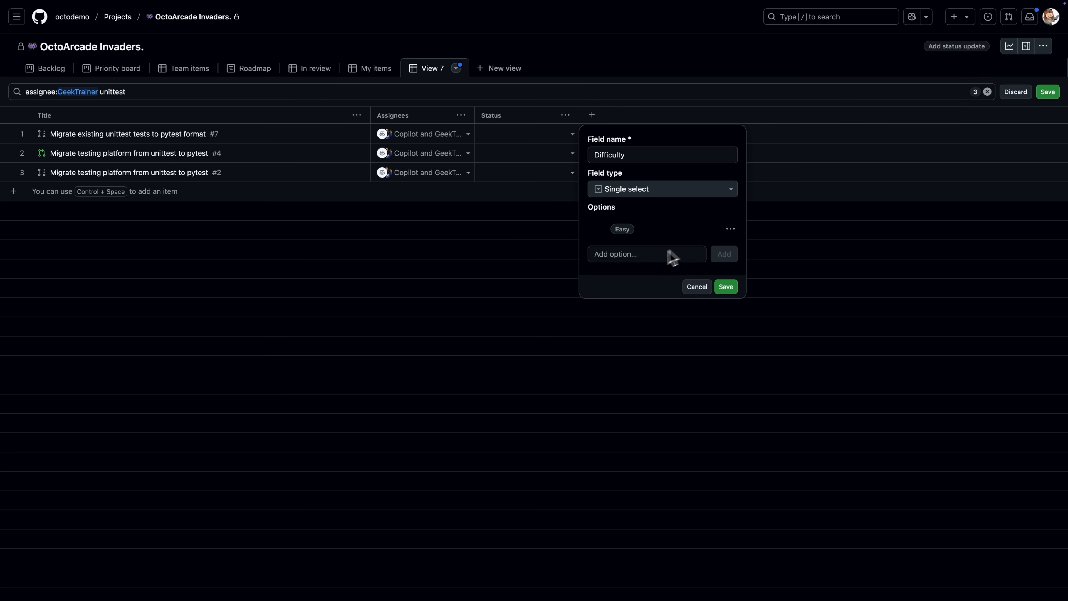
pyautogui.write('Medium')
pyautogui.click(723, 254)
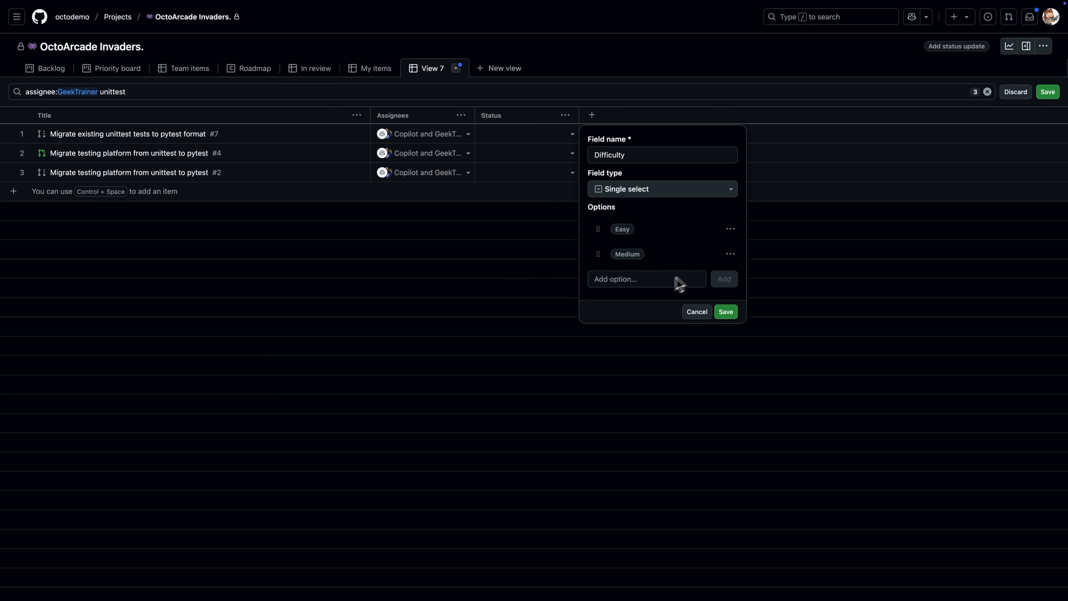
pyautogui.write('Hard')
pyautogui.click(723, 279)
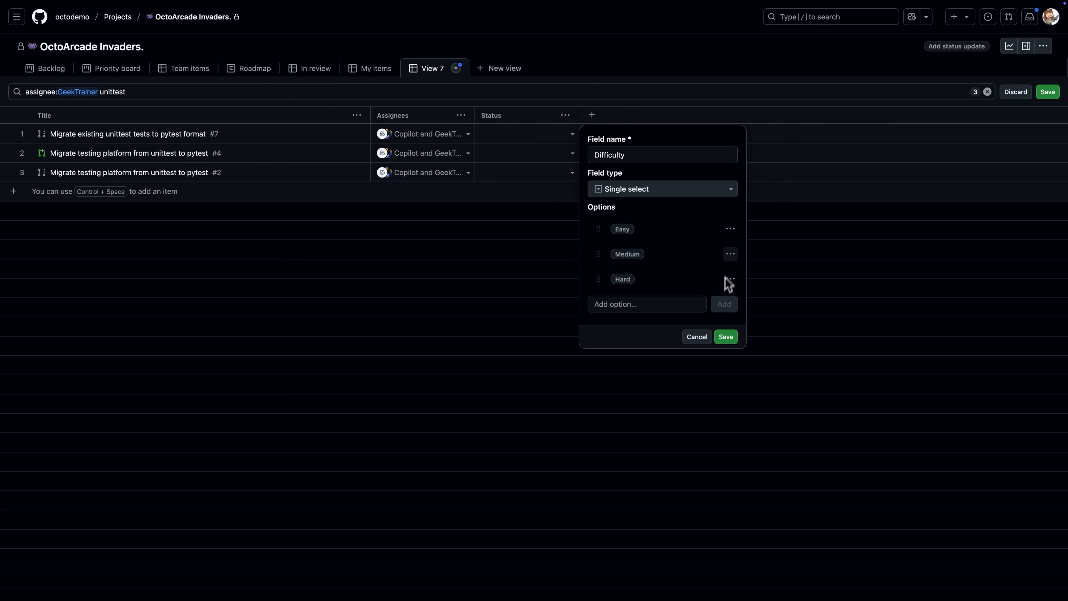
# Colour the Easy option green and the Medium option yellow.
pyautogui.click(730, 229)
pyautogui.click(747, 253)
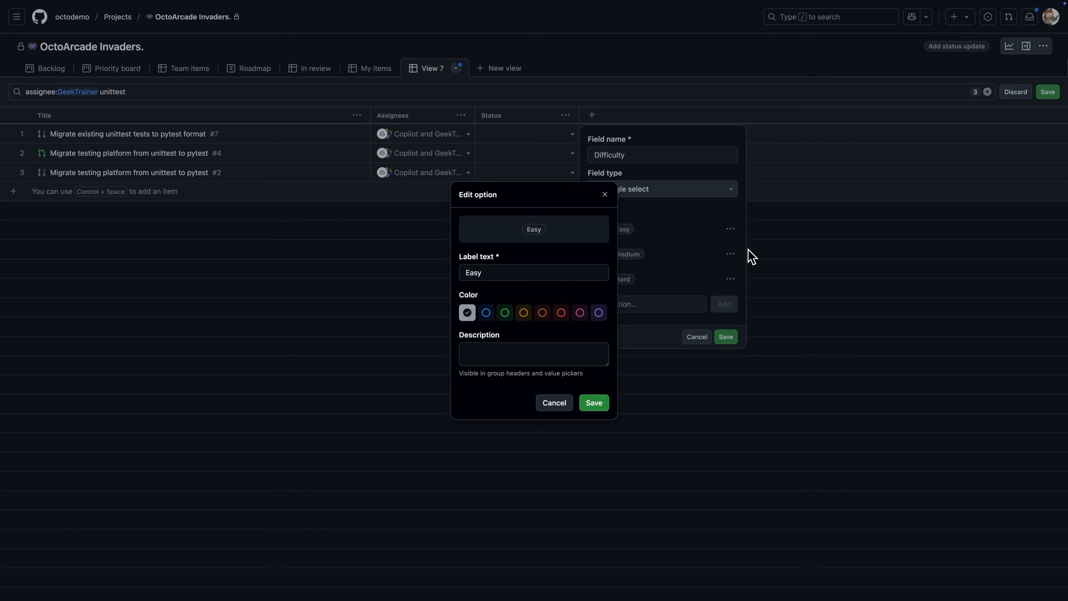
pyautogui.click(504, 312)
pyautogui.click(594, 402)
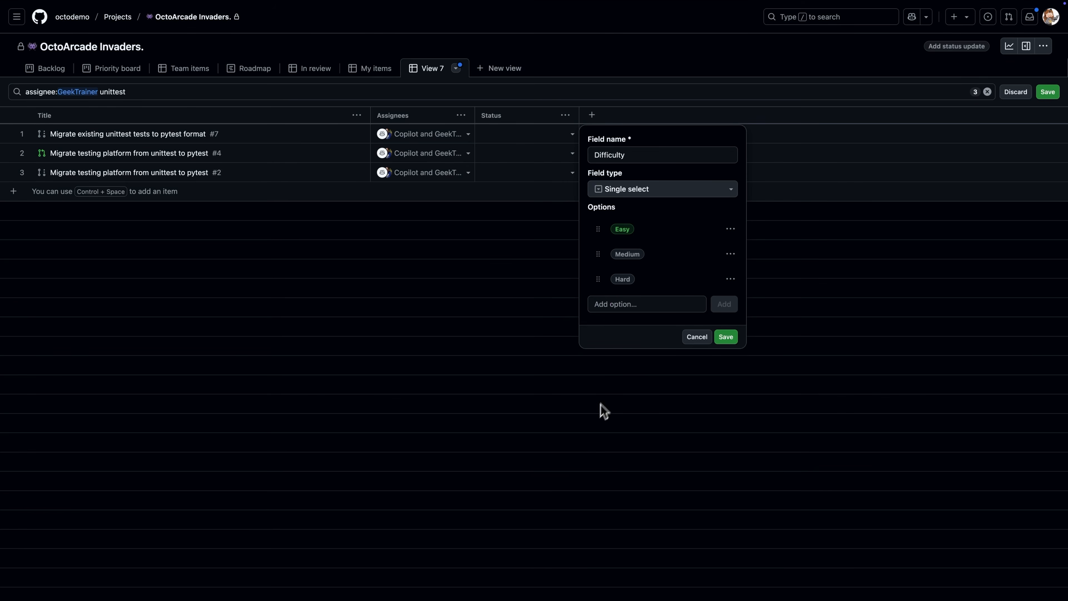
pyautogui.click(731, 254)
pyautogui.click(748, 277)
pyautogui.click(524, 312)
pyautogui.click(594, 402)
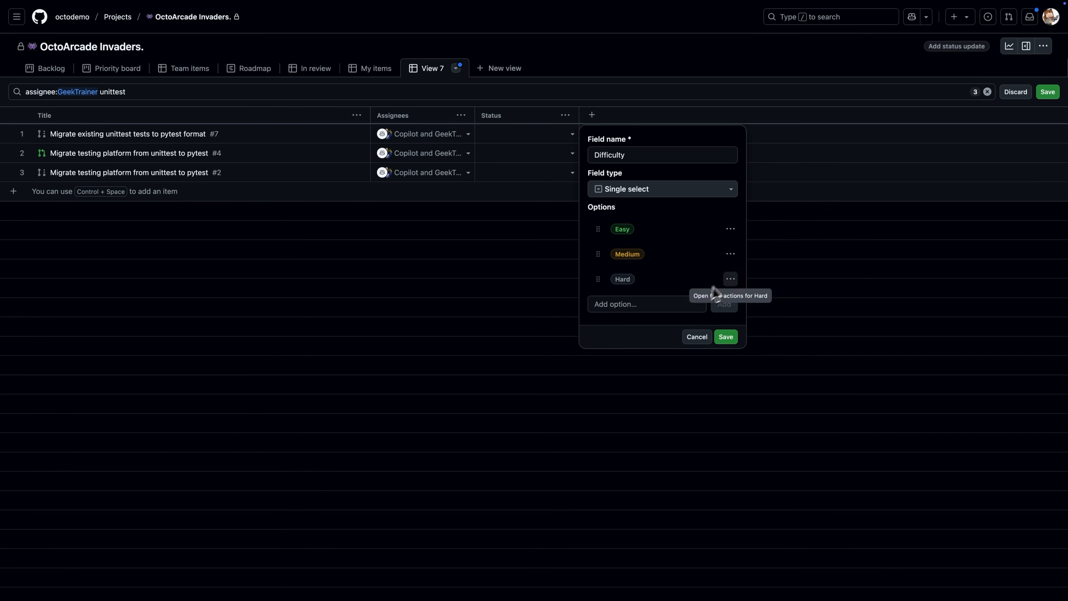
pyautogui.click(730, 279)
pyautogui.click(747, 302)
# Colour Hard red, rate #7 Easy, #4 Medium and #2 Hard, and save the view.
pyautogui.click(561, 312)
pyautogui.click(593, 403)
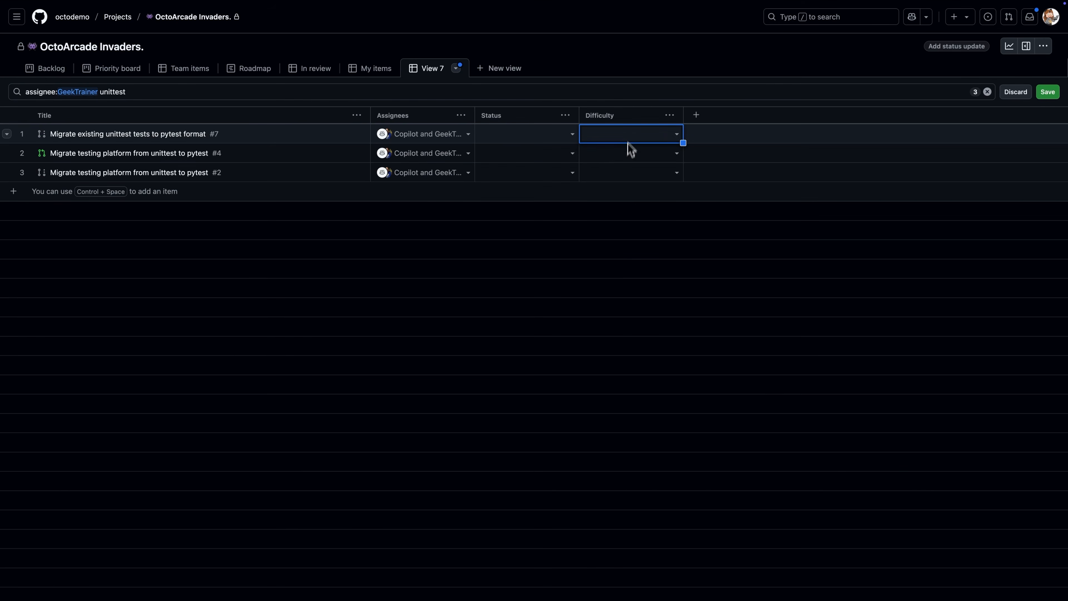
pyautogui.click(629, 141)
pyautogui.click(618, 197)
pyautogui.click(641, 158)
pyautogui.click(642, 159)
pyautogui.click(631, 234)
pyautogui.click(651, 175)
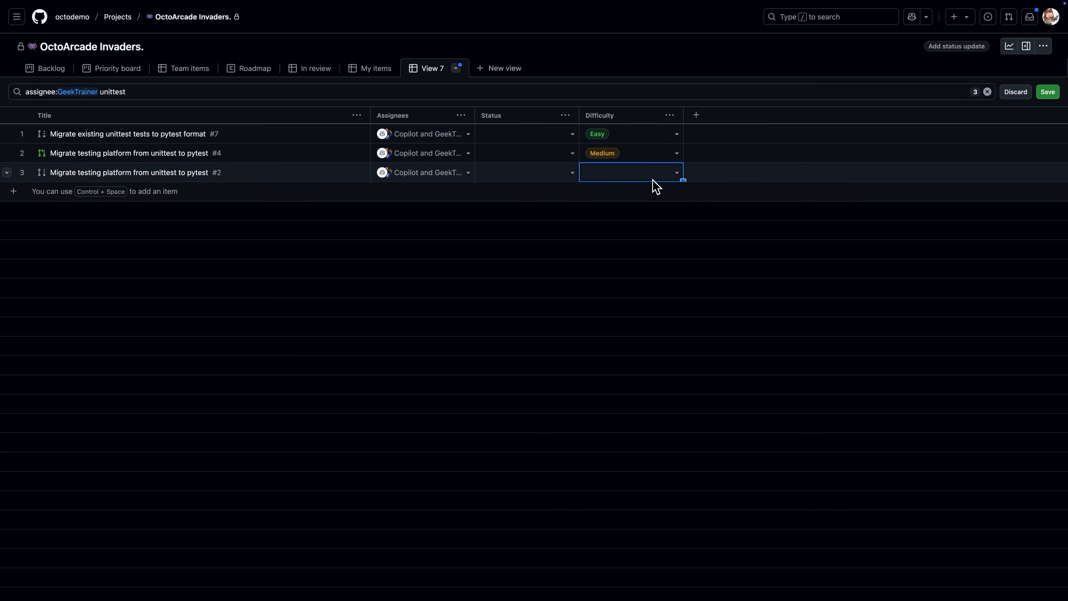
pyautogui.click(648, 176)
pyautogui.click(630, 270)
pyautogui.click(563, 294)
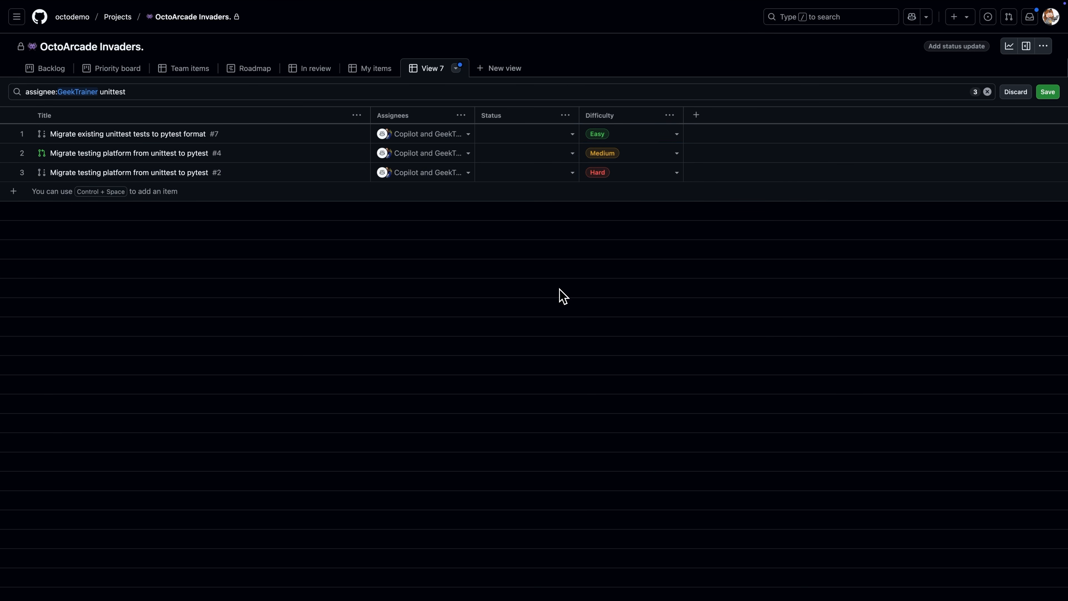
pyautogui.click(131, 93)
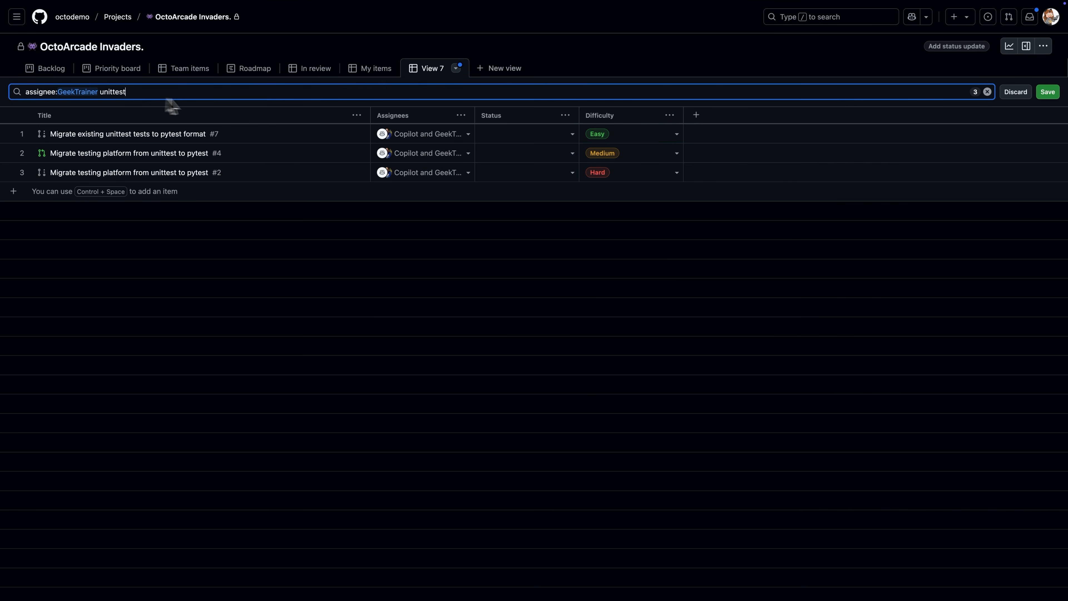
pyautogui.click(1049, 96)
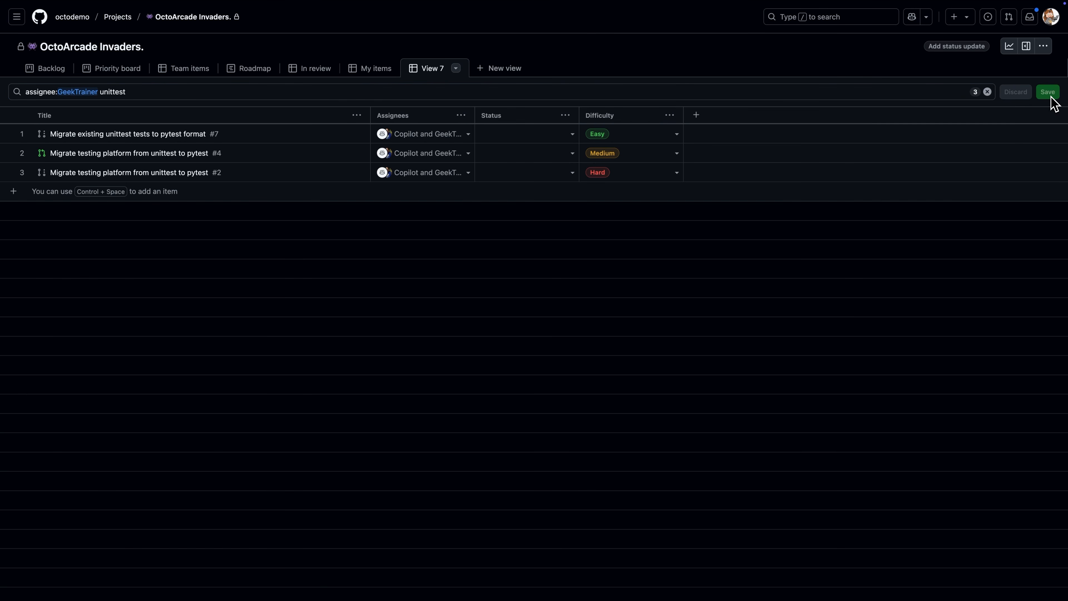
# Rename View 7 to UnitTests and remove the assignee condition from its filter.
pyautogui.doubleClick(429, 70)
pyautogui.write('UnitTests')
pyautogui.press('Return')
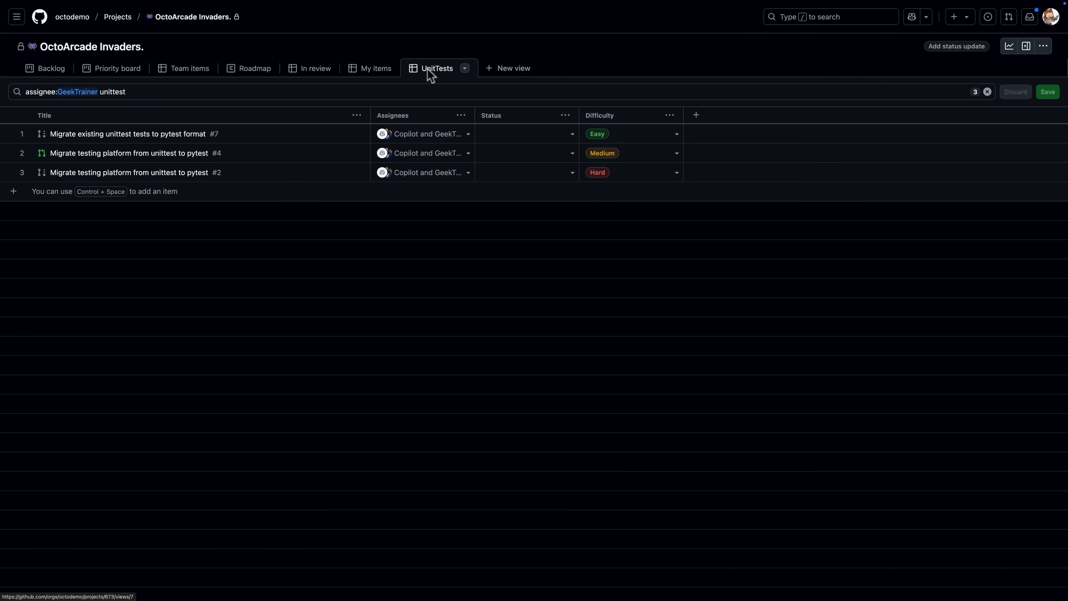
pyautogui.moveTo(99, 96); pyautogui.dragTo(1, 90)
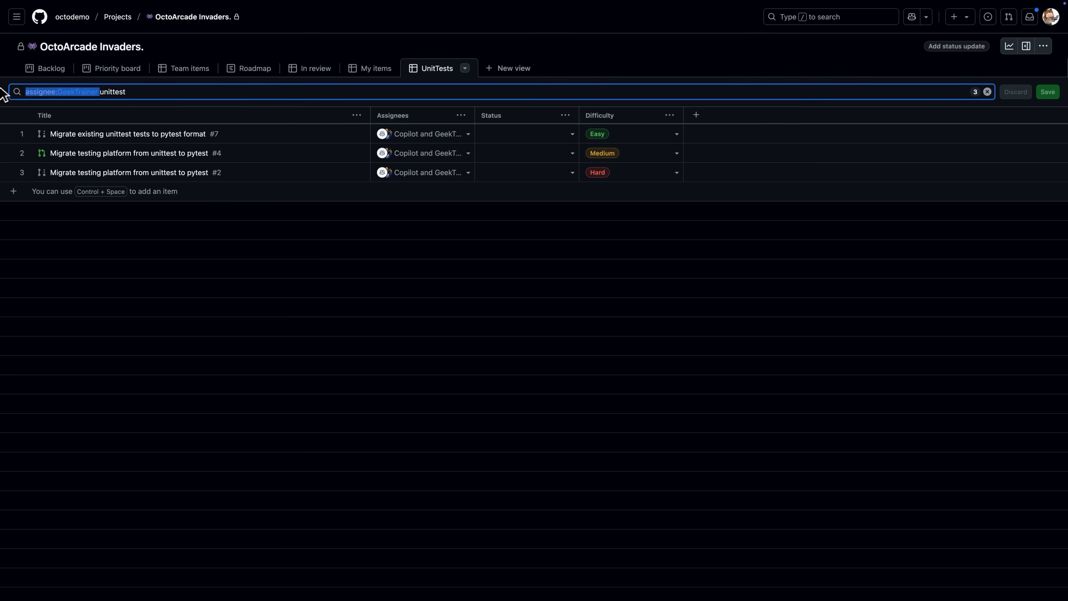
pyautogui.press('BackSpace')
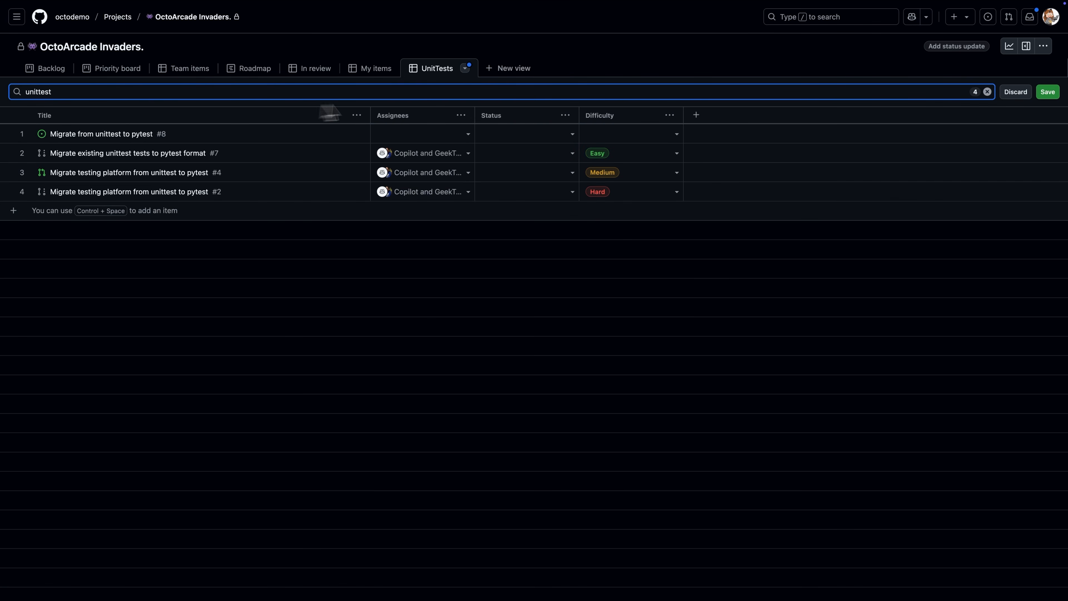
# Sort the view by Title and group it by Difficulty.
pyautogui.click(465, 68)
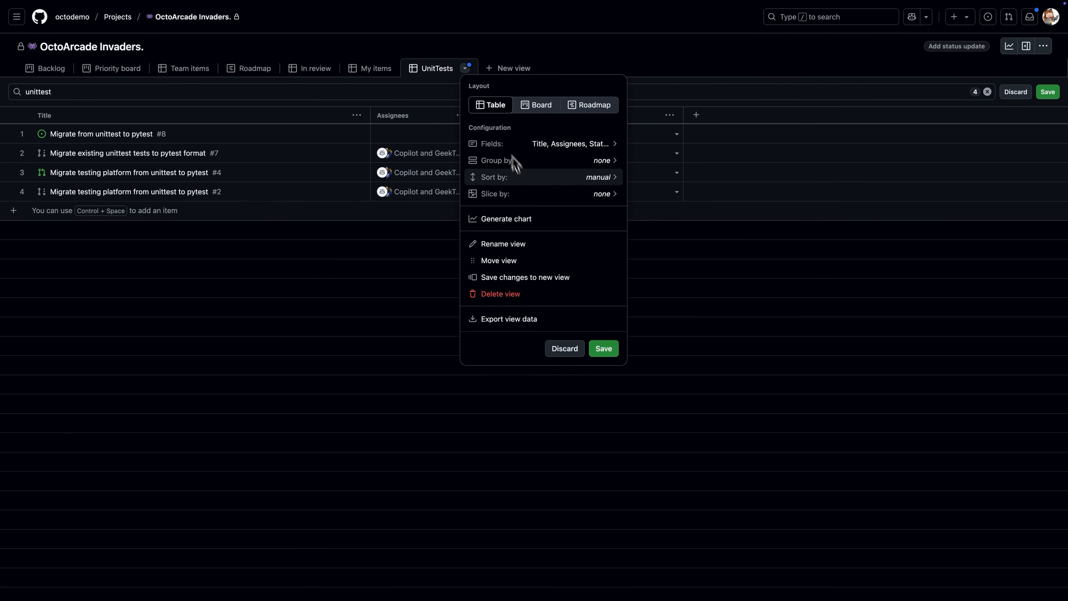
pyautogui.click(597, 183)
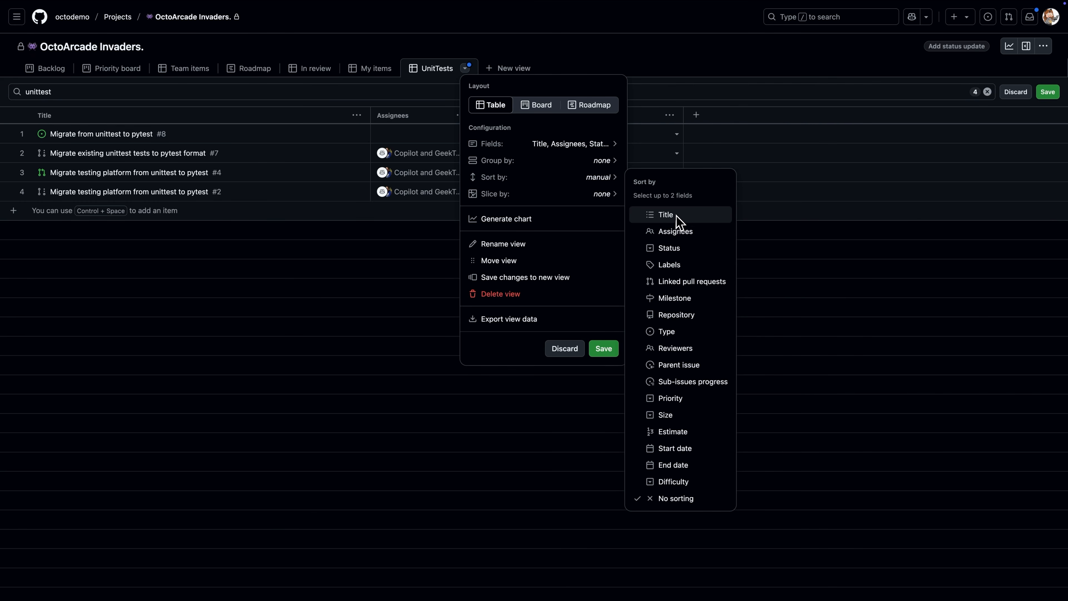
pyautogui.click(675, 216)
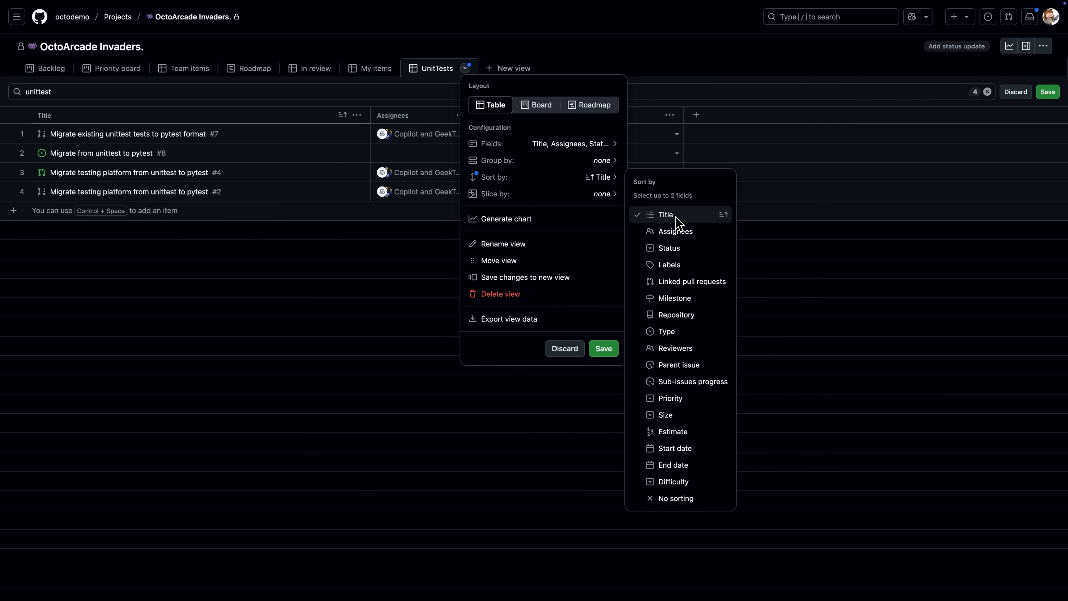
pyautogui.click(603, 165)
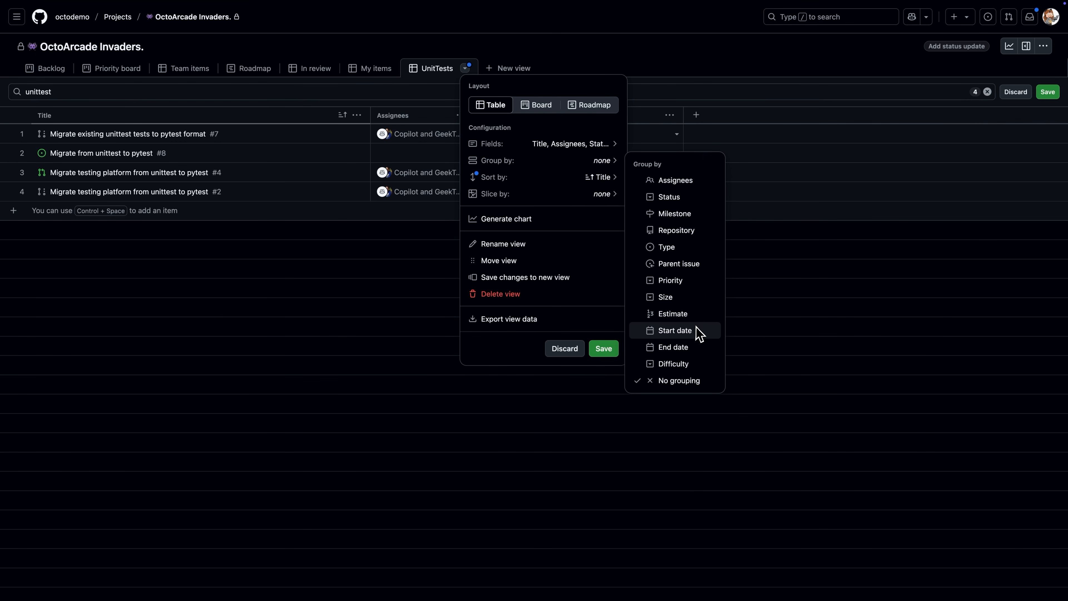
pyautogui.click(673, 364)
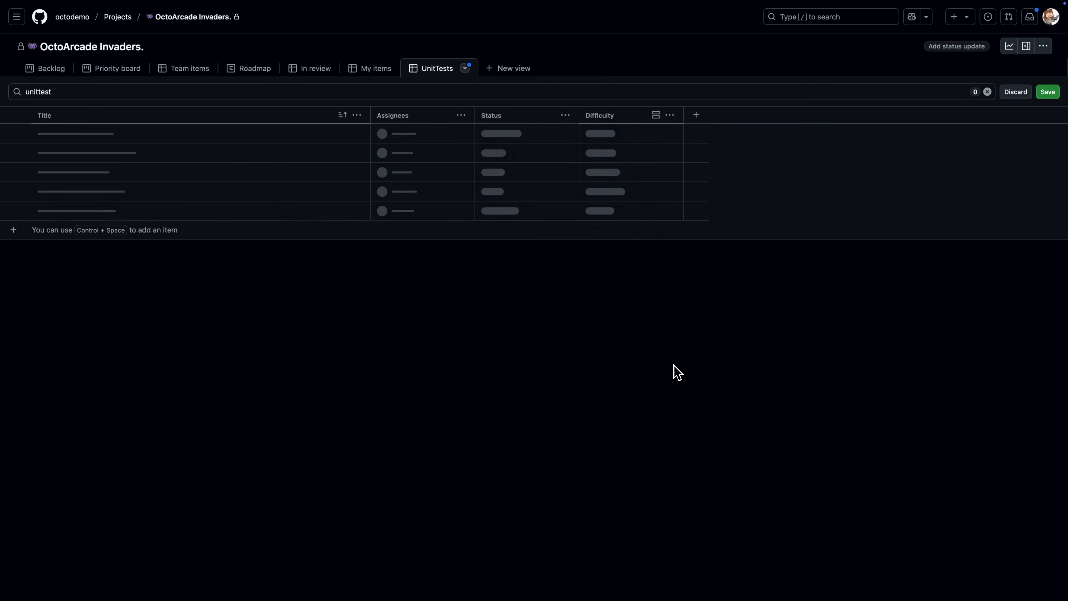
# Slice UnitTests by Assignees, browse the slices, settle on Copilot's three items, and save.
pyautogui.click(465, 69)
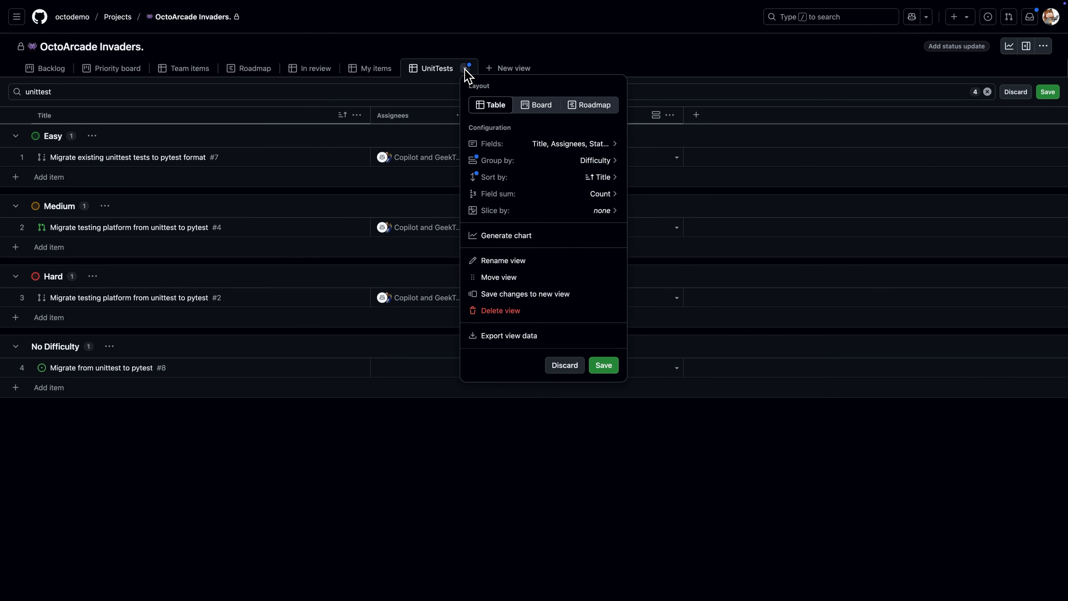
pyautogui.click(599, 213)
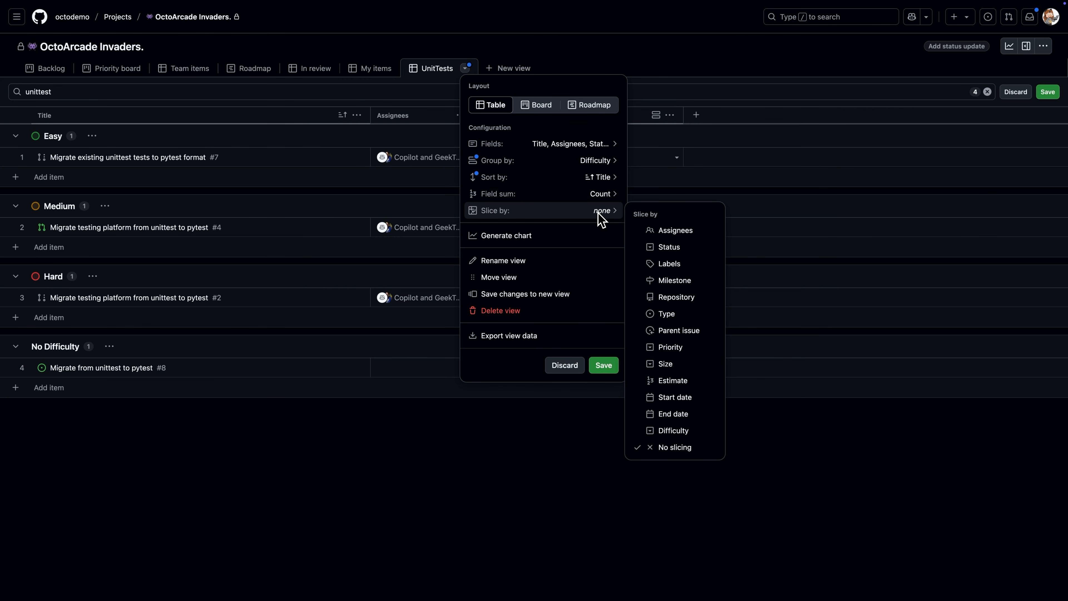
pyautogui.click(675, 231)
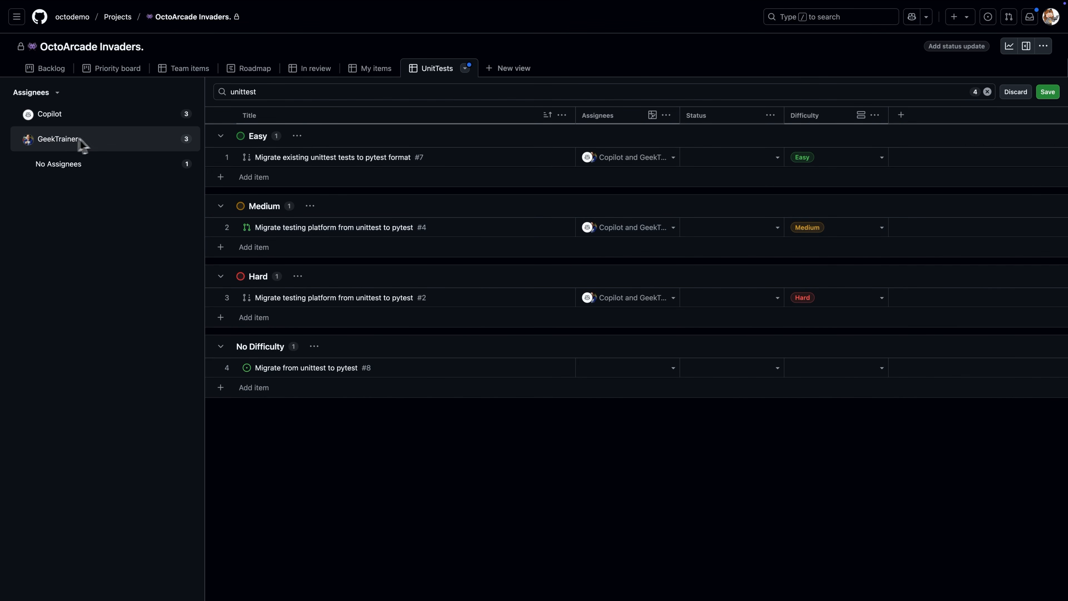
pyautogui.click(100, 146)
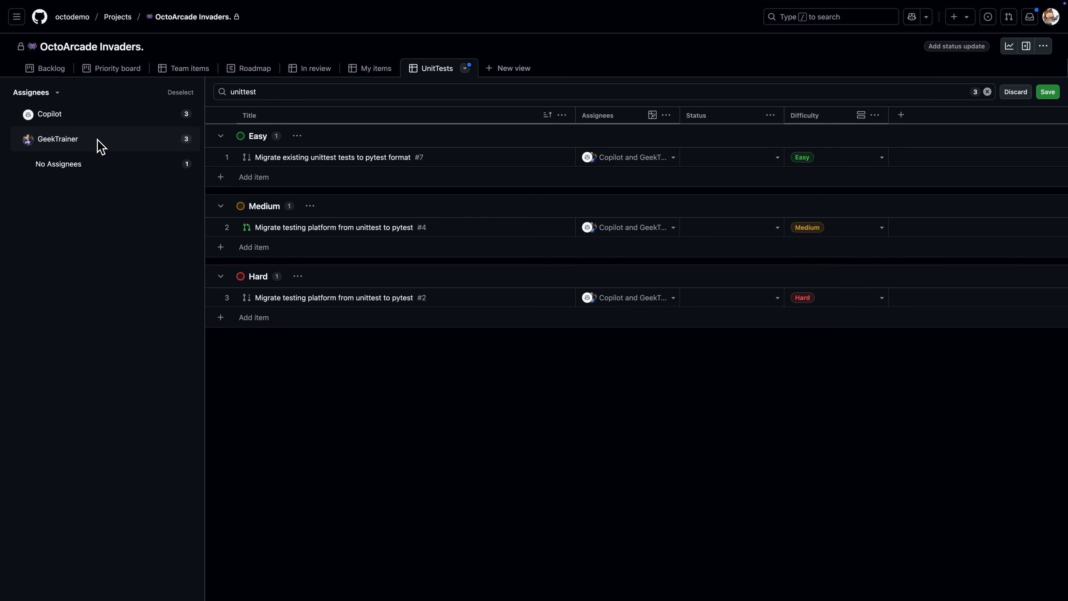
pyautogui.click(72, 166)
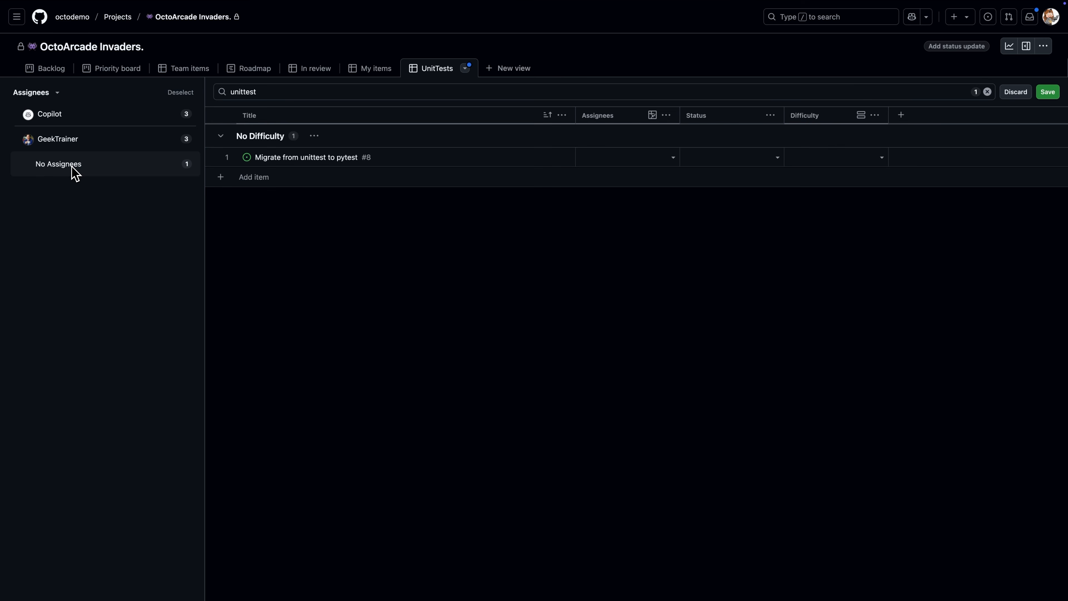
pyautogui.click(73, 122)
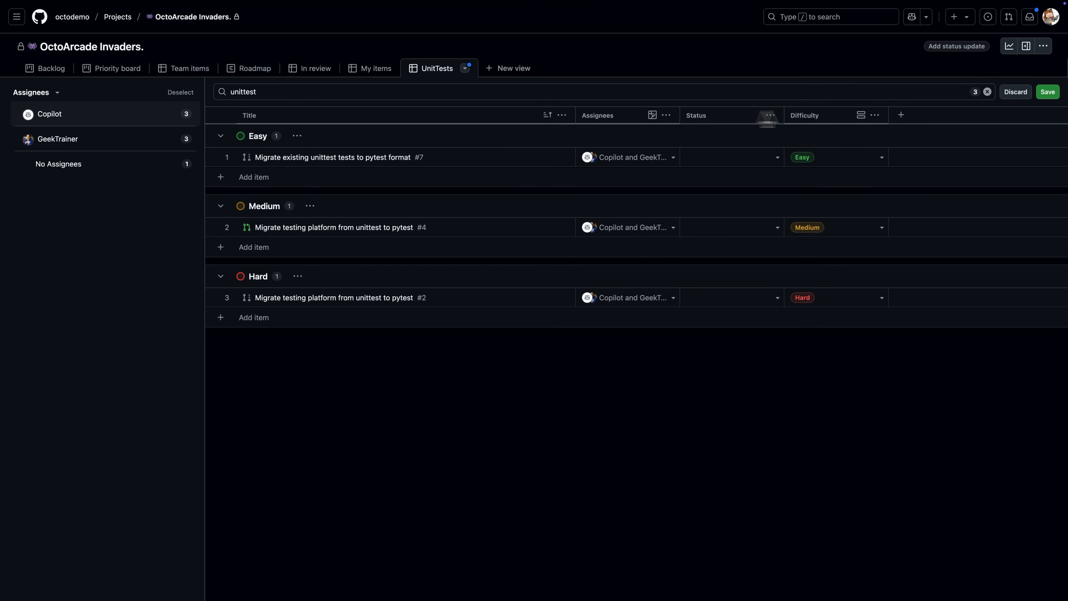
pyautogui.click(1048, 96)
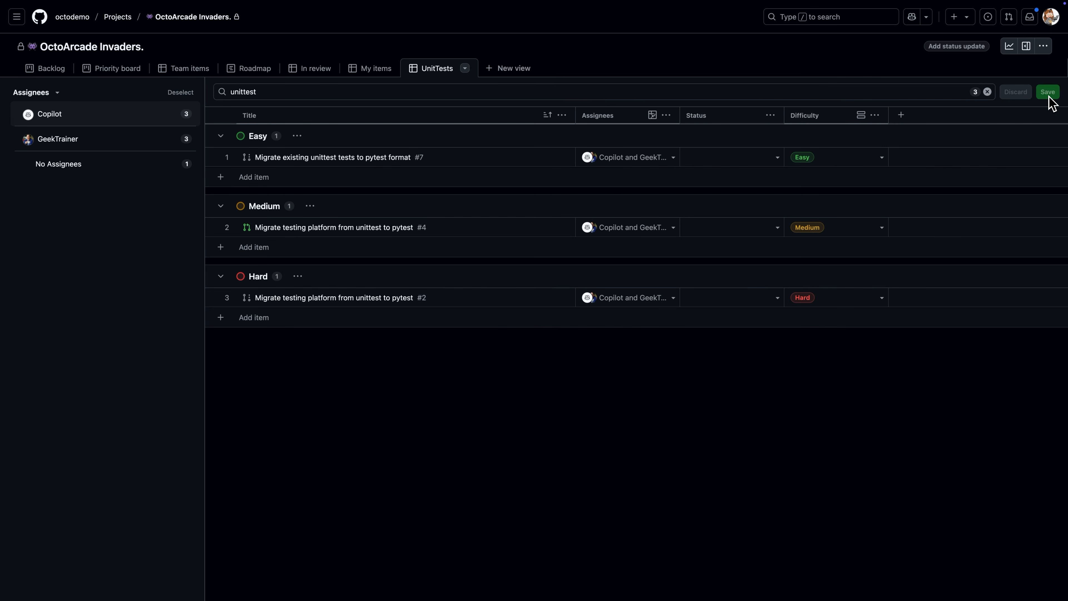
# Add an Insights column chart counting items per Difficulty, grouped by Assignees.
pyautogui.click(1011, 48)
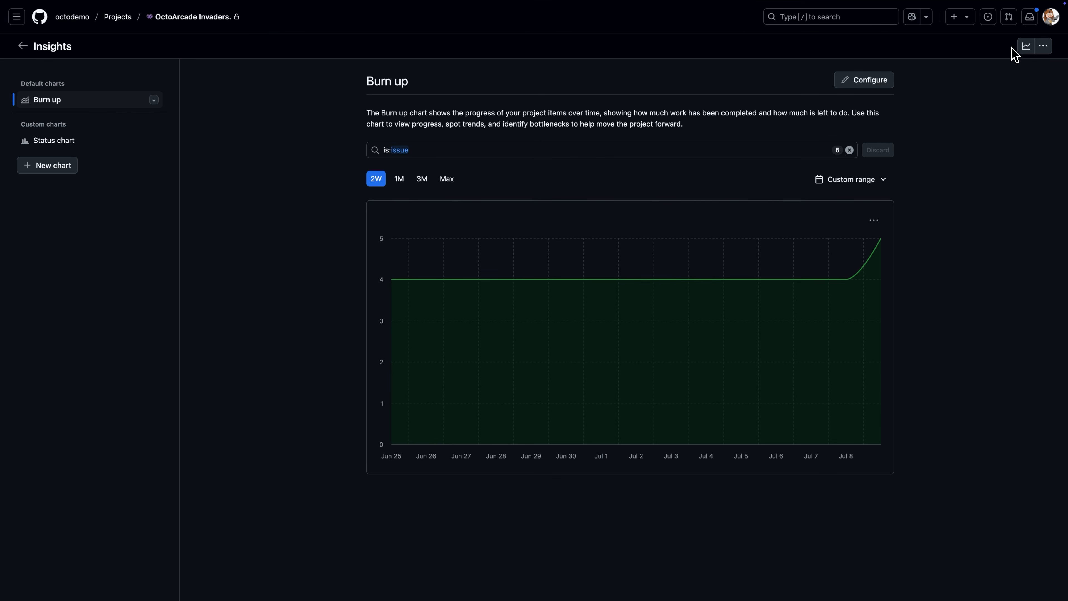
pyautogui.click(51, 168)
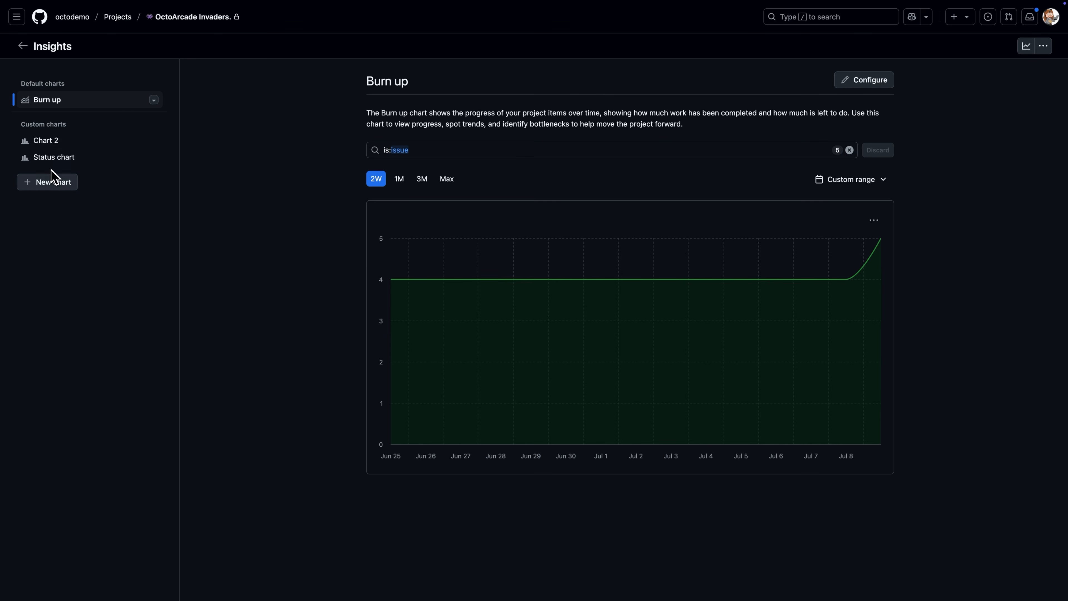
pyautogui.click(866, 79)
pyautogui.click(917, 95)
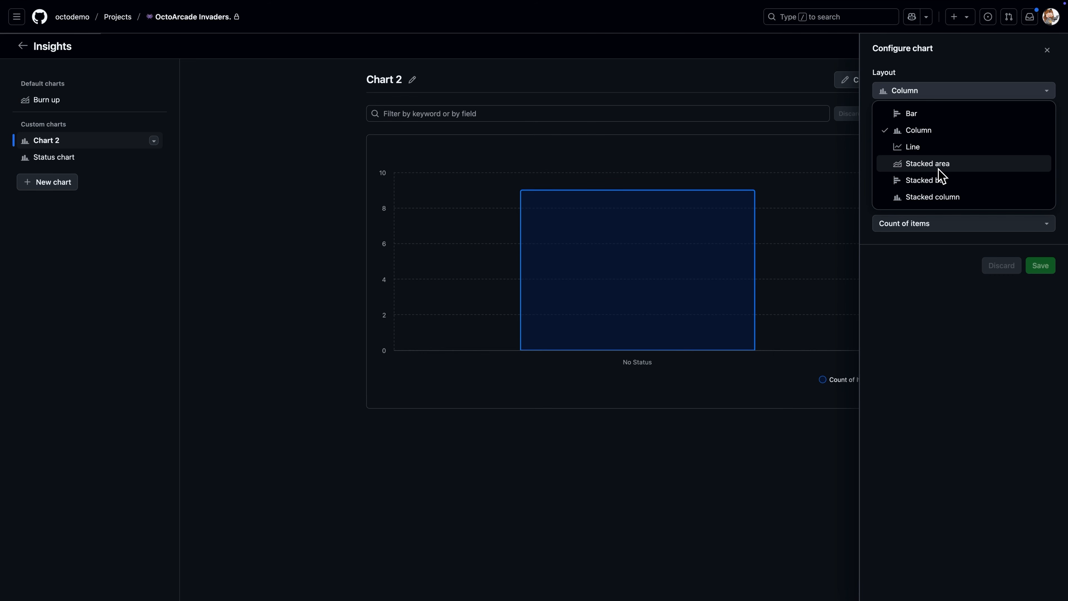
pyautogui.click(929, 88)
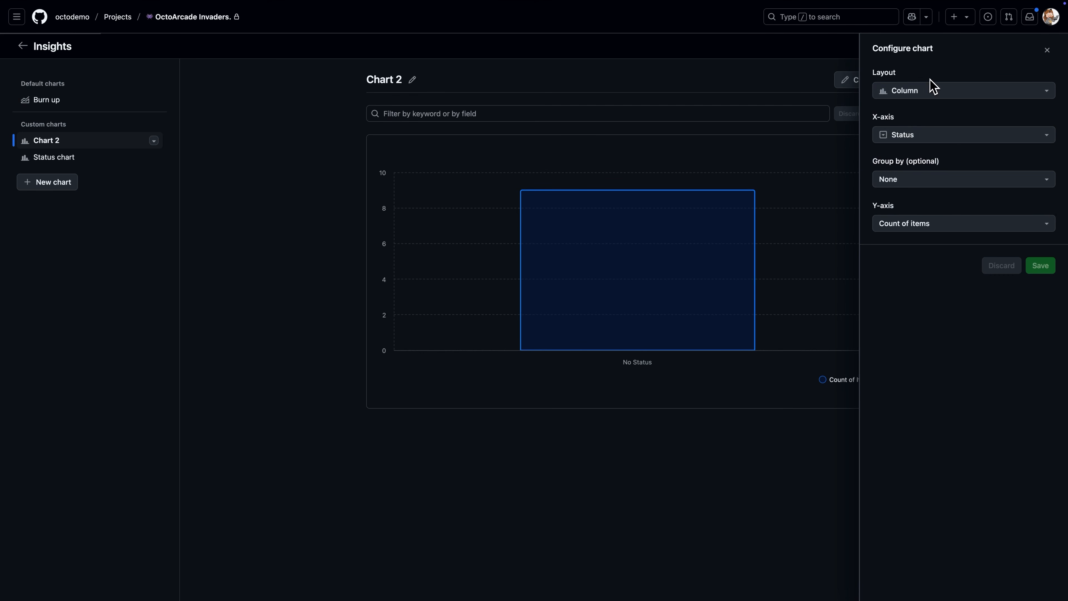
pyautogui.click(917, 139)
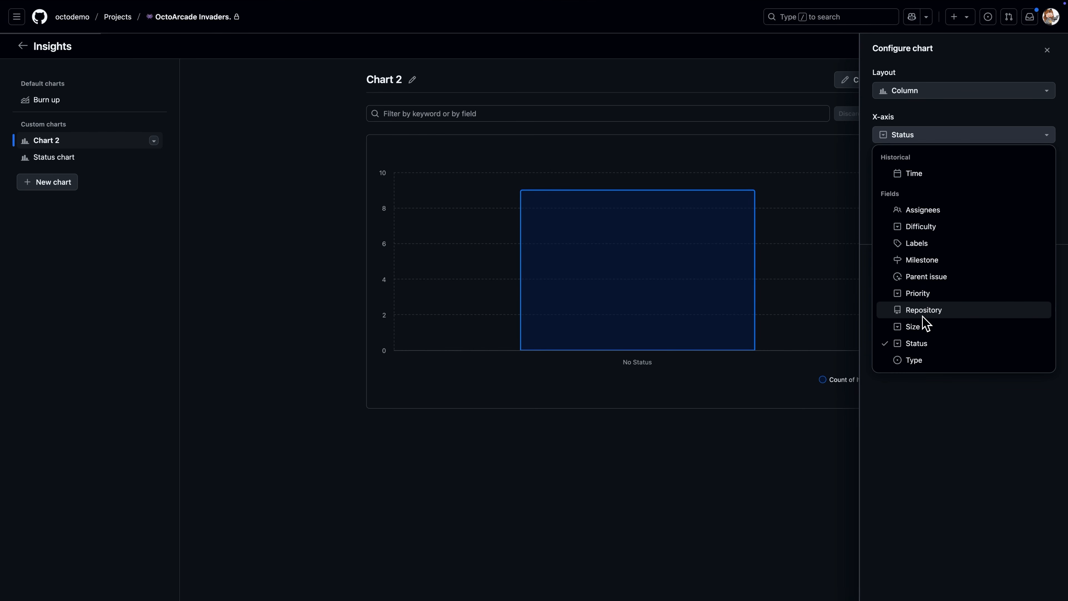
pyautogui.click(924, 227)
pyautogui.click(924, 180)
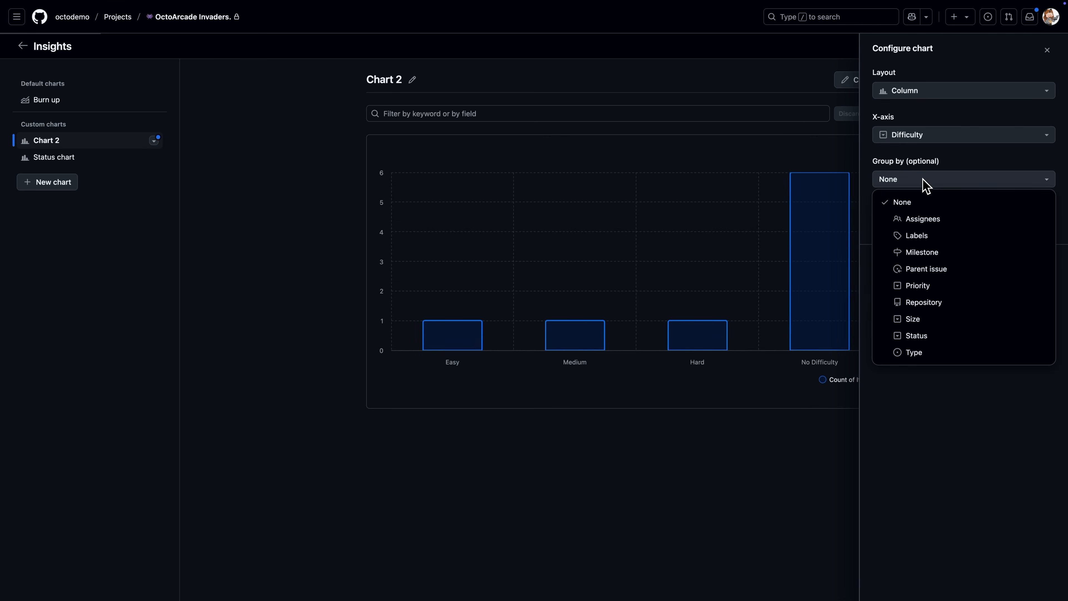
pyautogui.click(932, 219)
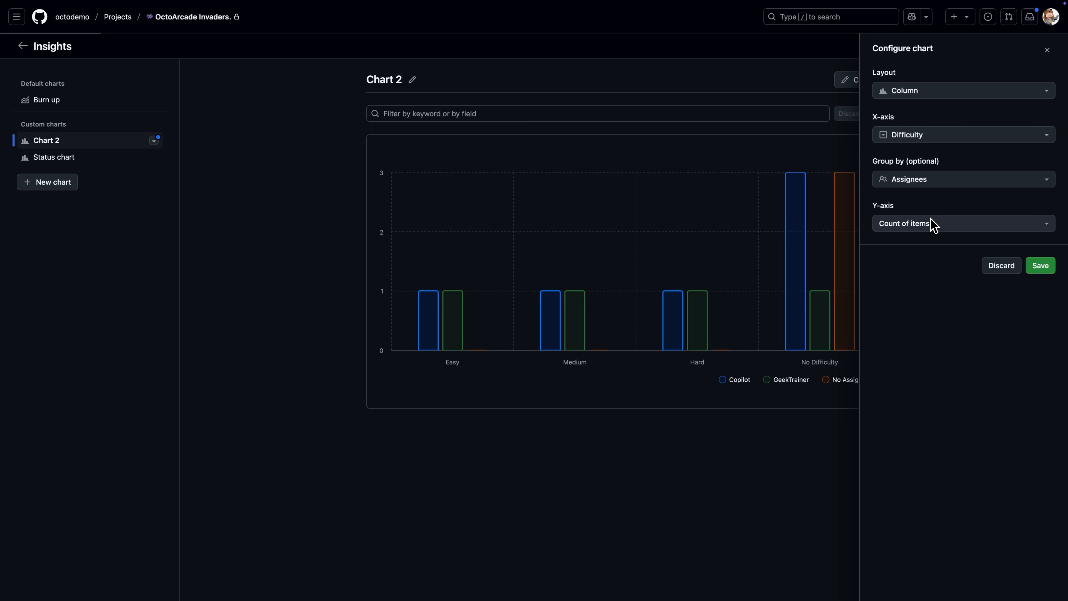
pyautogui.click(931, 229)
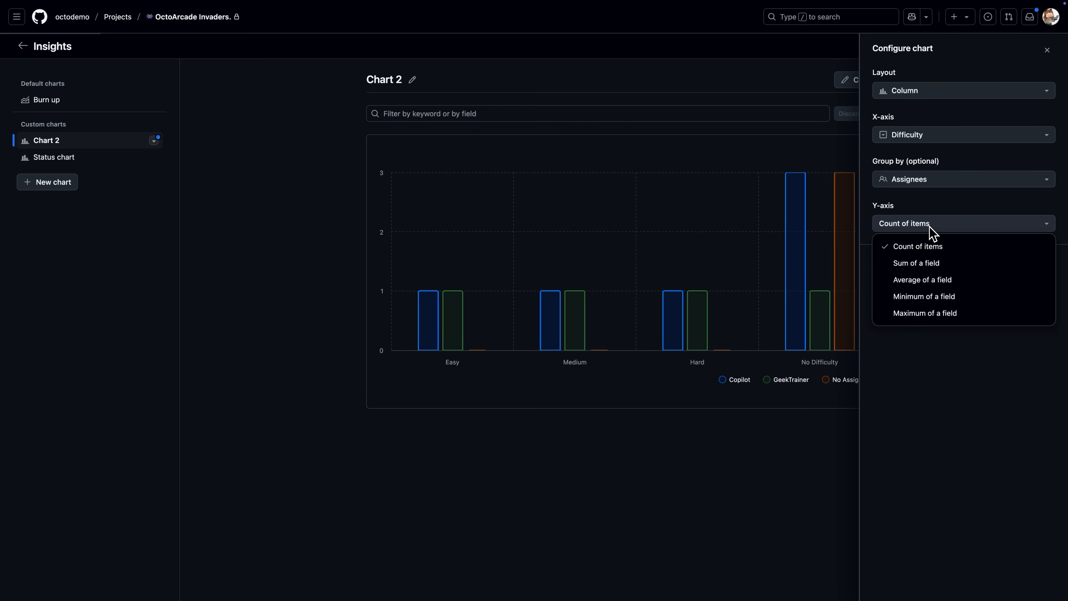
pyautogui.click(966, 385)
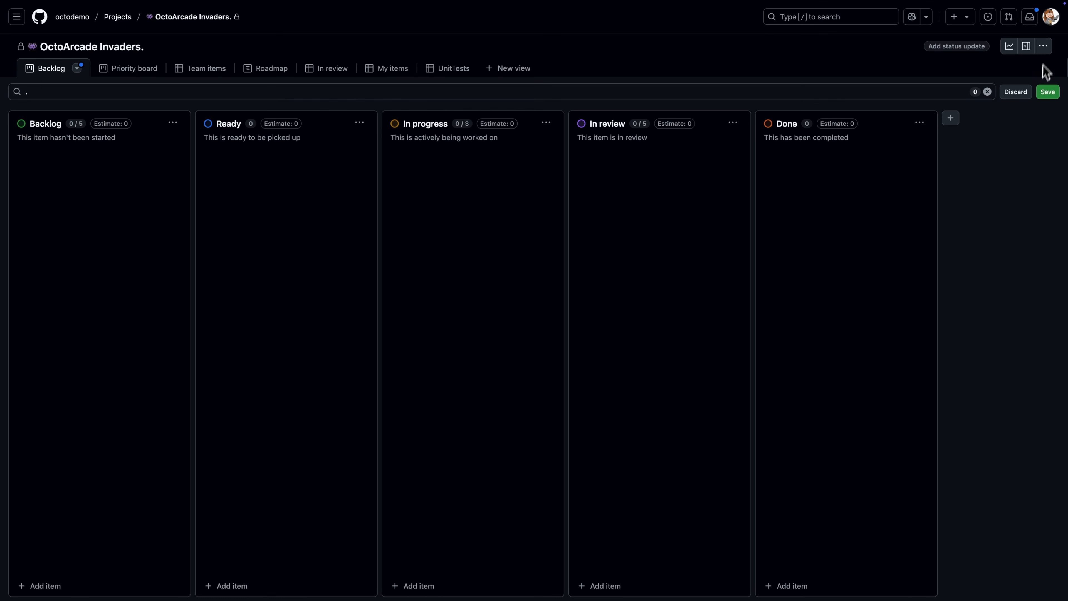
# Enable Auto-add to project for classic-arcade issues, dropping 'pr' and 'label:bug' from its filter.
pyautogui.click(1044, 46)
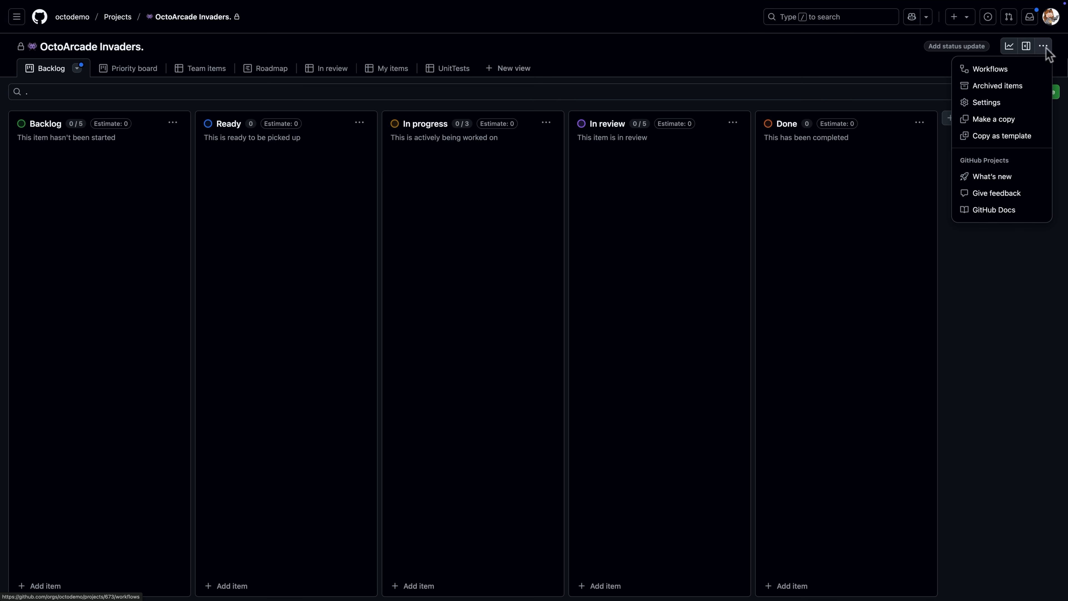
pyautogui.click(1025, 70)
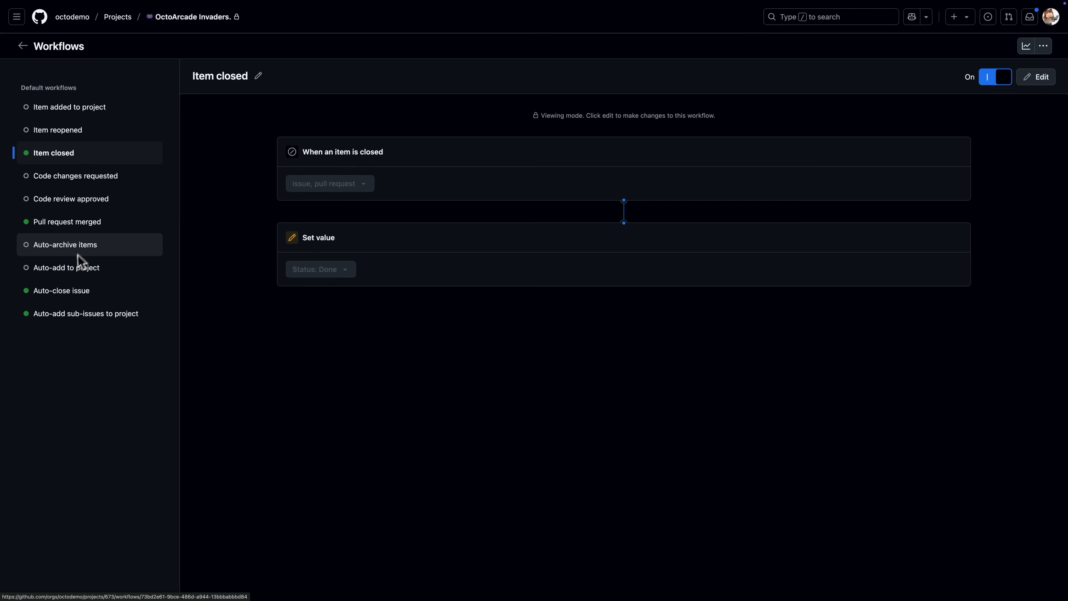
pyautogui.click(70, 269)
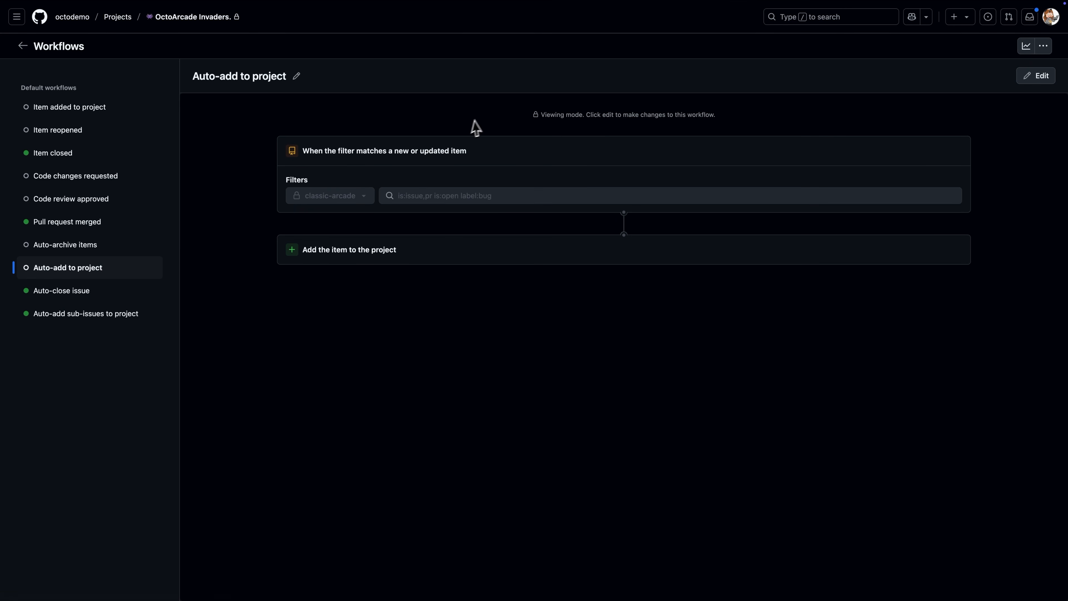
pyautogui.click(1036, 79)
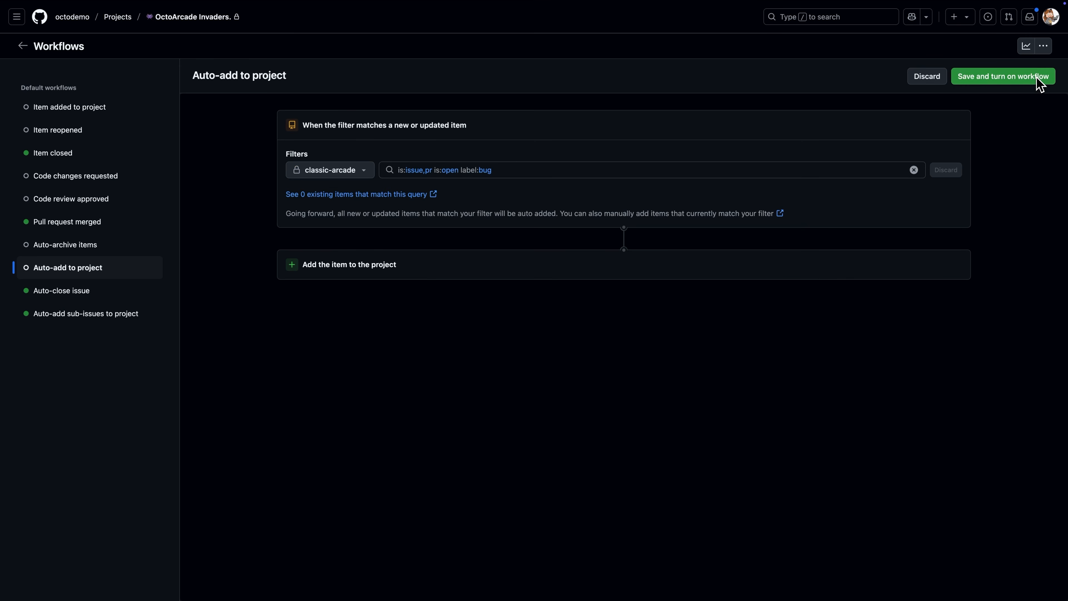
pyautogui.doubleClick(428, 170)
pyautogui.hotkey('shift', 'Left')
pyautogui.press('BackSpace')
pyautogui.hotkey('alt', 'shift', 'Left')
pyautogui.hotkey('alt', 'shift', 'Left')
pyautogui.press('BackSpace')
pyautogui.click(362, 175)
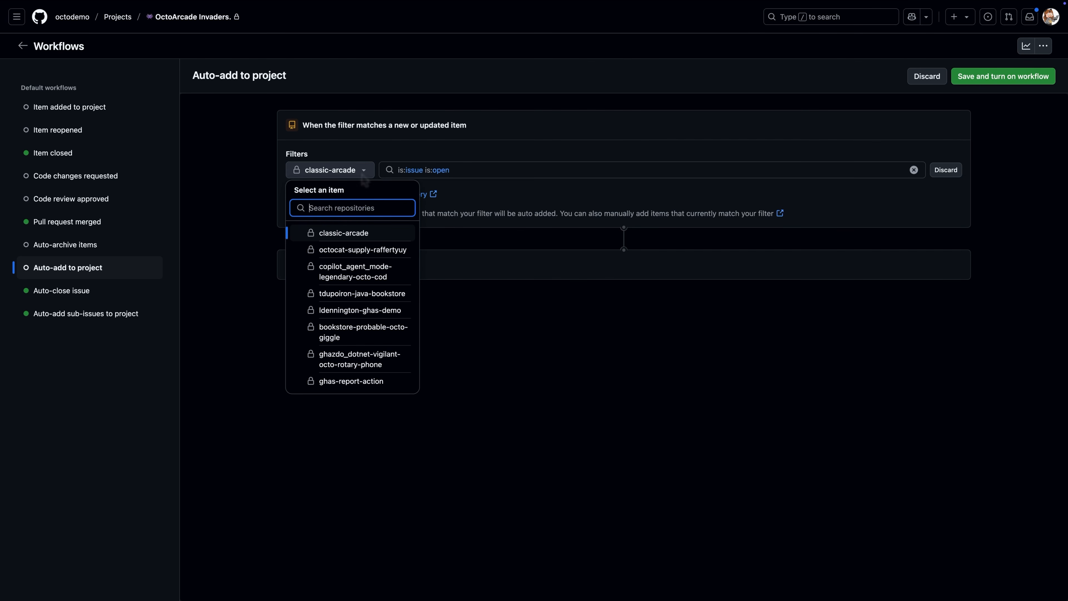
pyautogui.click(362, 173)
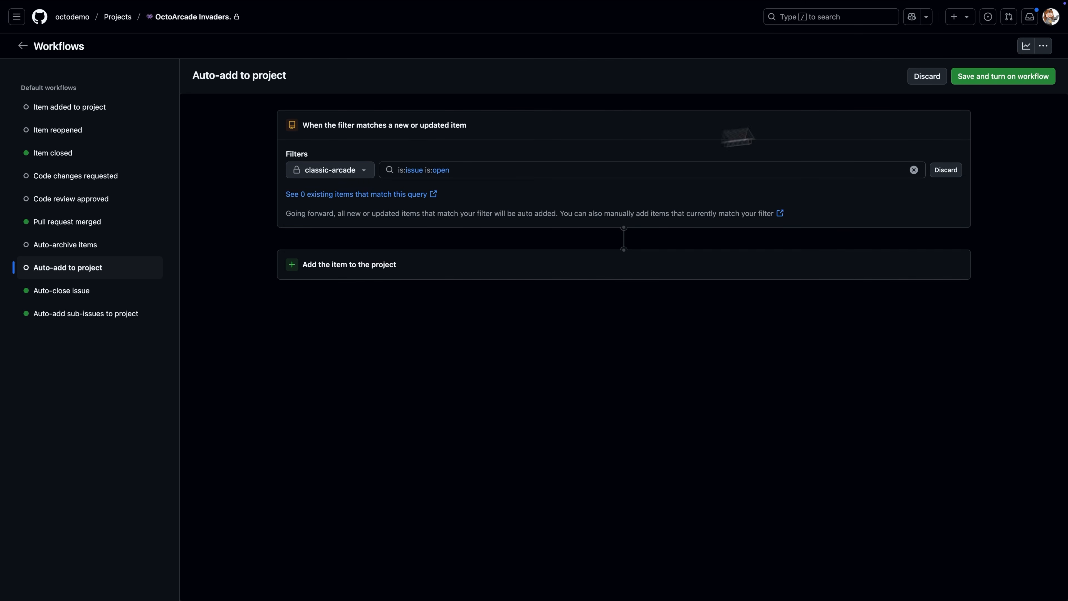
pyautogui.click(992, 80)
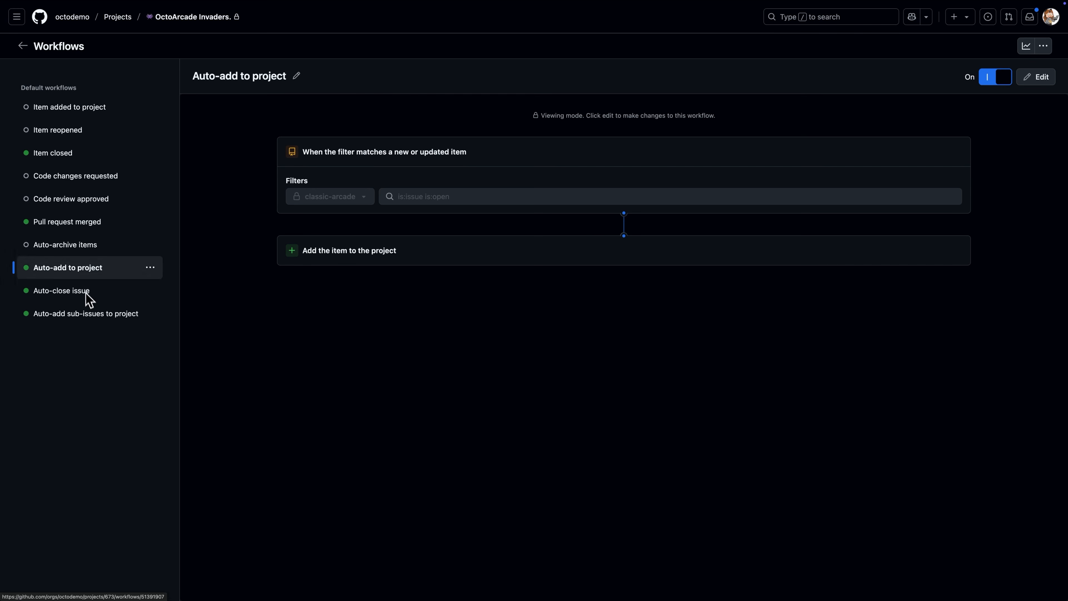
# Browse the other workflows and edit Item added to project, keeping the Backlog status.
pyautogui.click(74, 227)
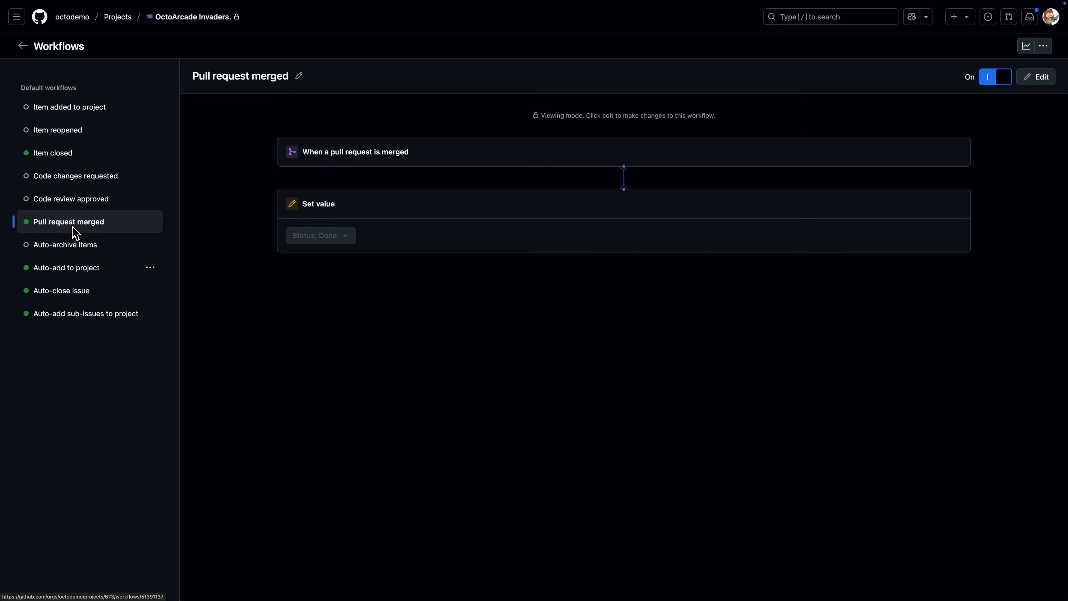
pyautogui.click(55, 156)
pyautogui.click(58, 113)
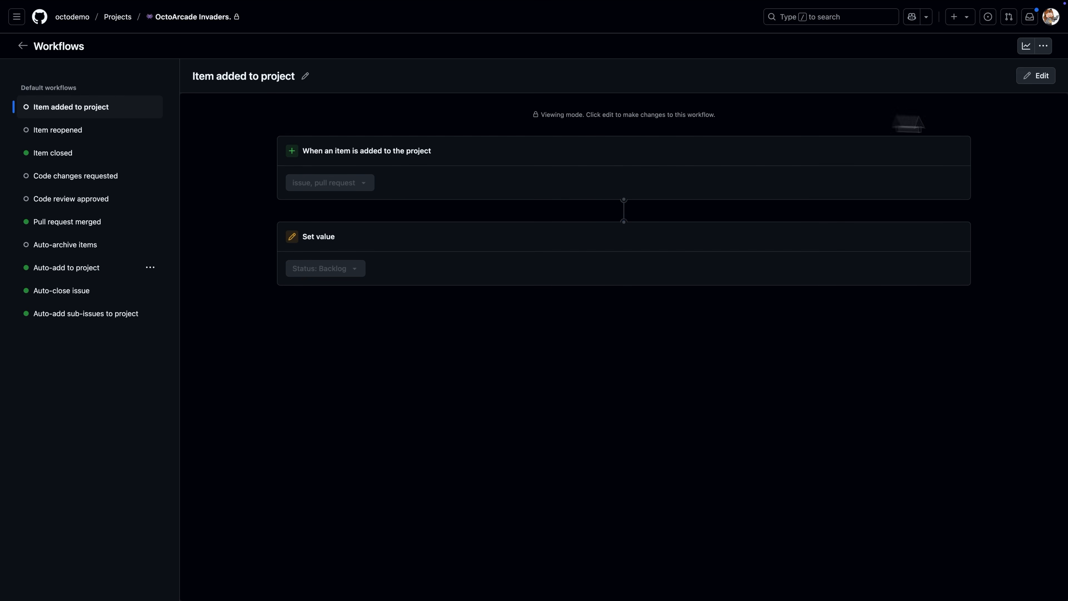
pyautogui.click(1035, 80)
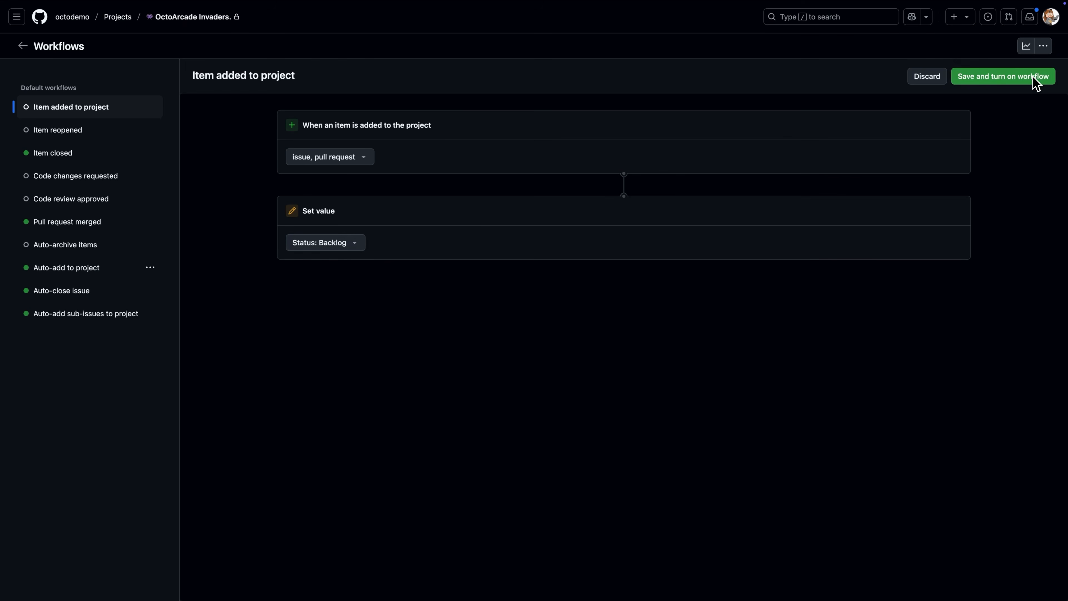
pyautogui.click(336, 244)
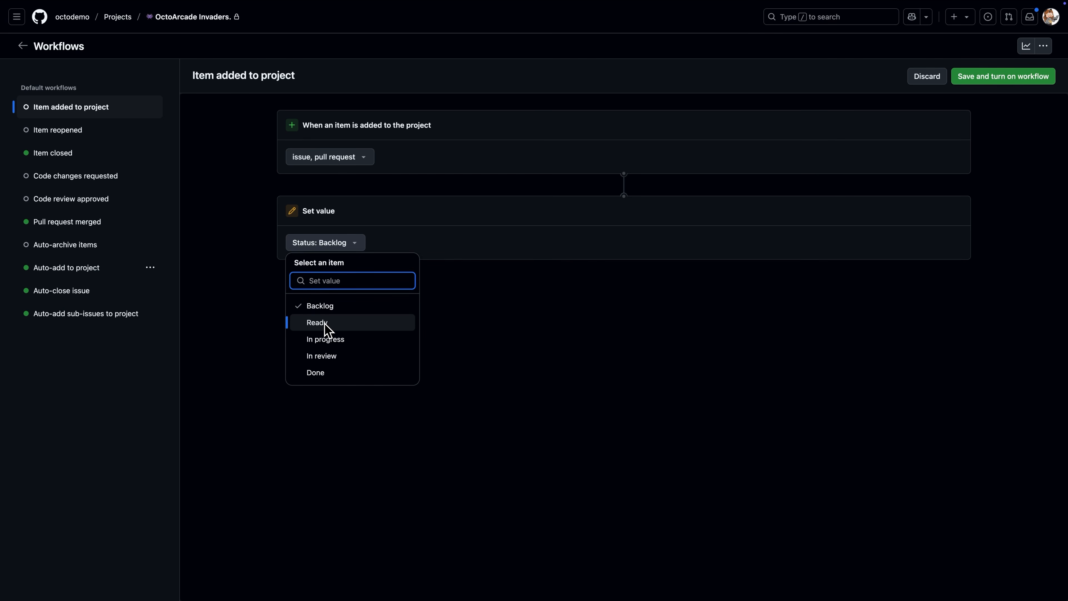
pyautogui.click(493, 342)
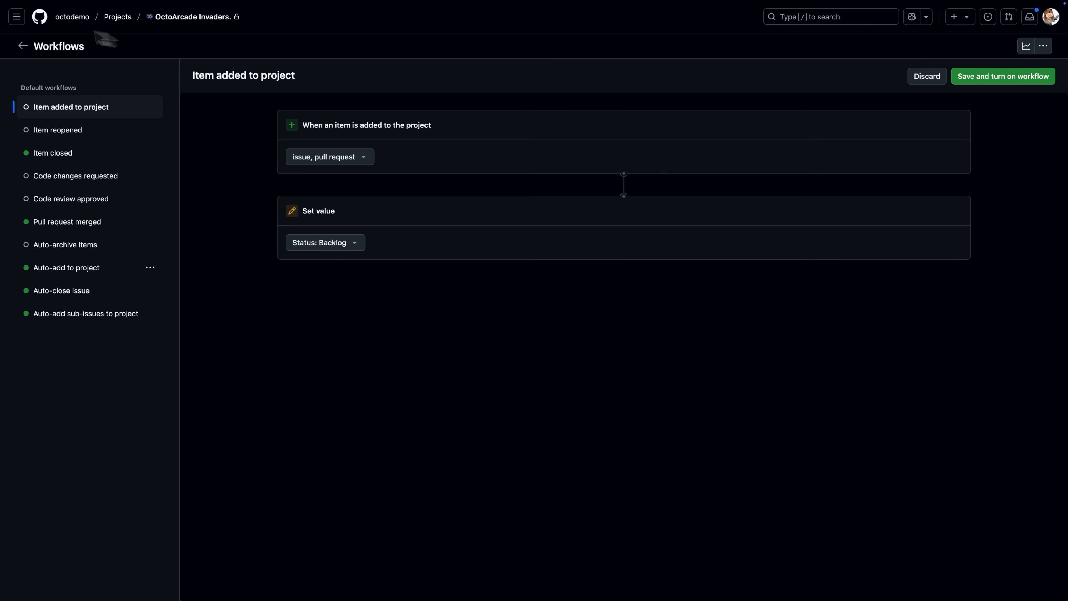
# Go back from Workflows to the OctoArcade Invaders project views.
pyautogui.click(23, 46)
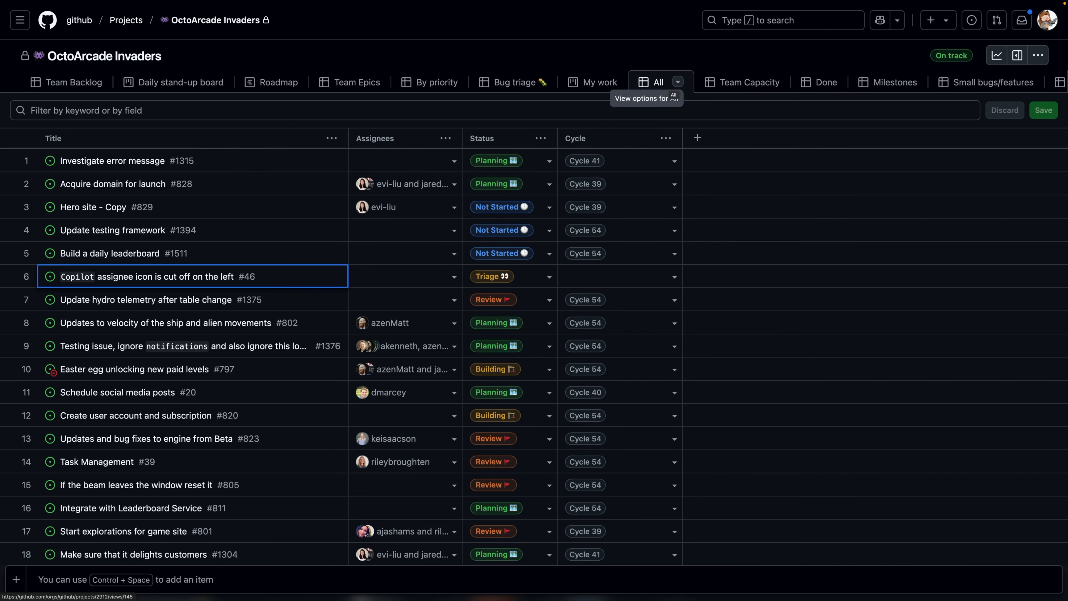
pyautogui.click(584, 114)
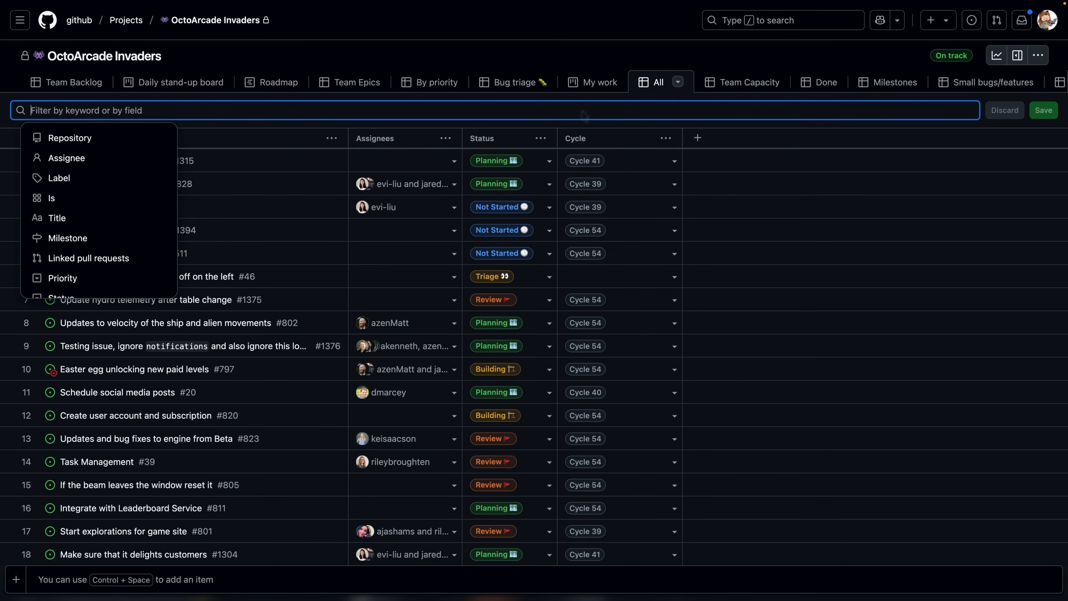
pyautogui.write('social')
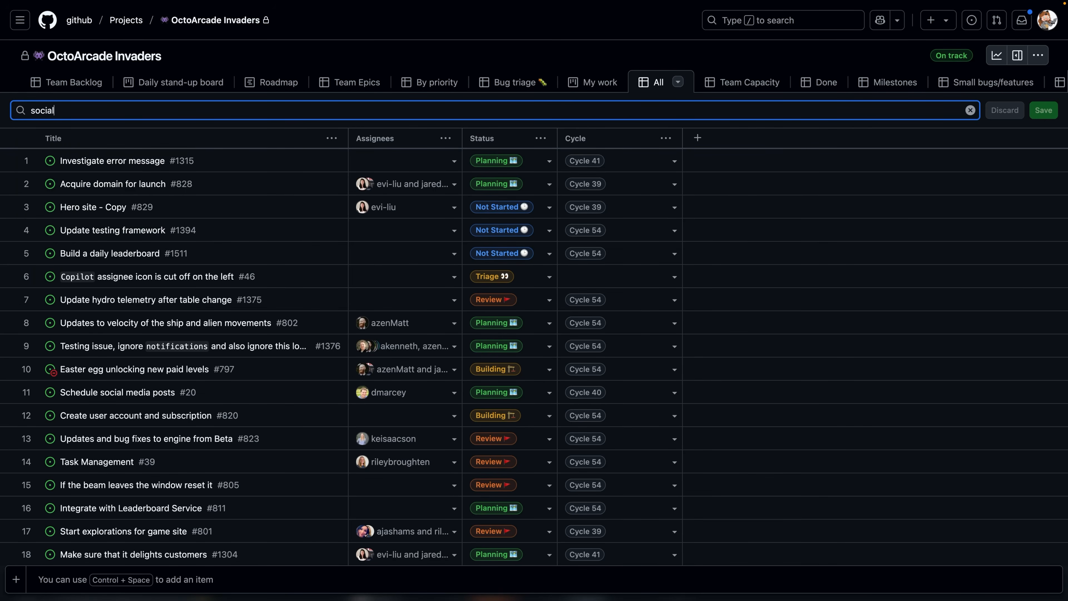
pyautogui.hotkey('ctrl', 'a')
pyautogui.press('BackSpace')
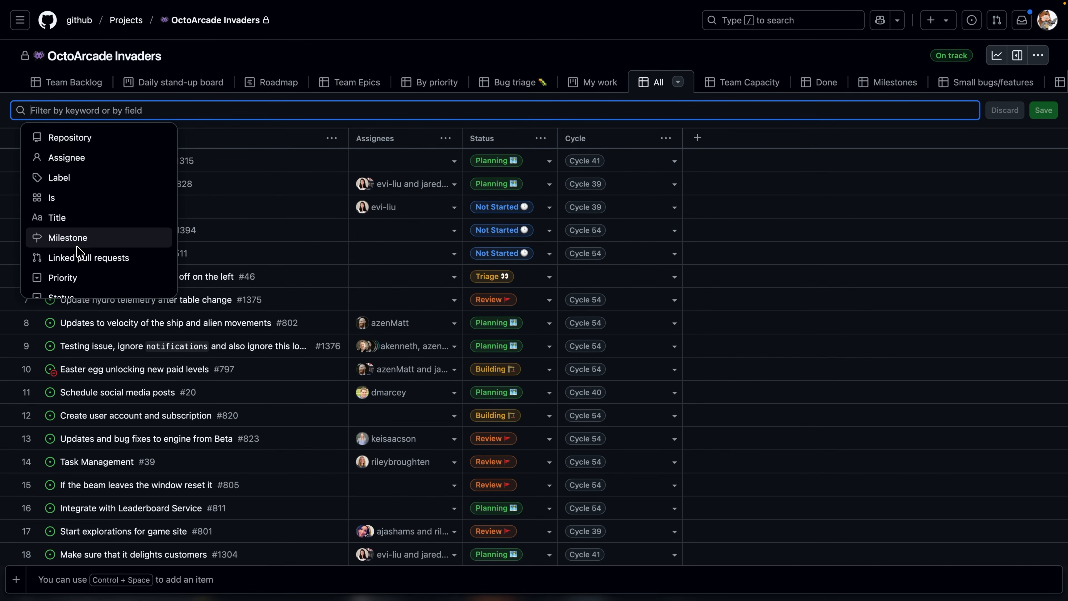
pyautogui.scroll(-3, 72, 239)
pyautogui.click(72, 206)
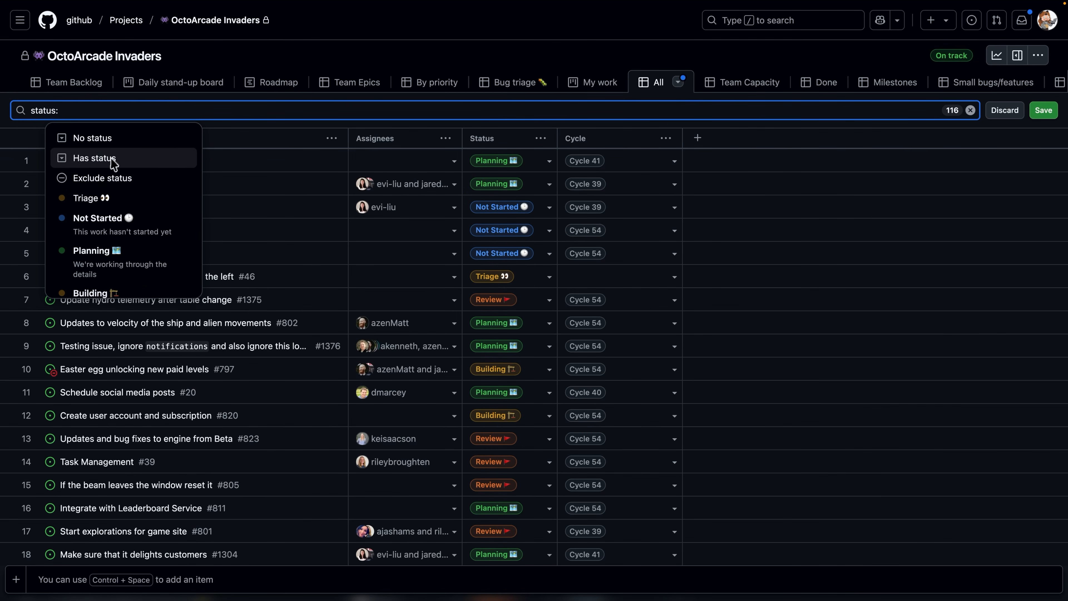
pyautogui.scroll(-1, 115, 205)
pyautogui.click(115, 205)
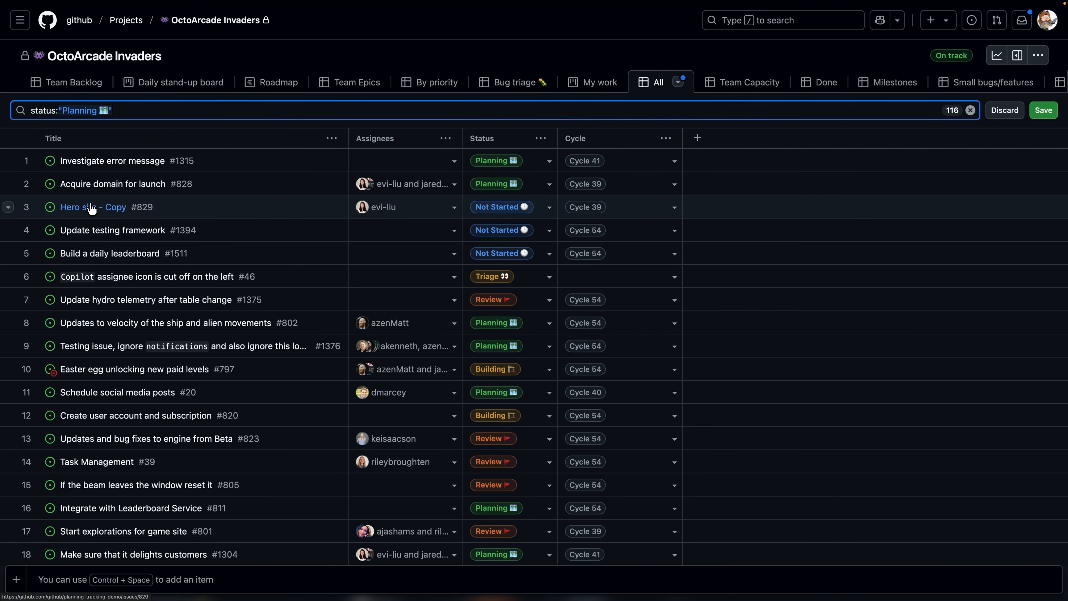
pyautogui.hotkey('ctrl', 'a')
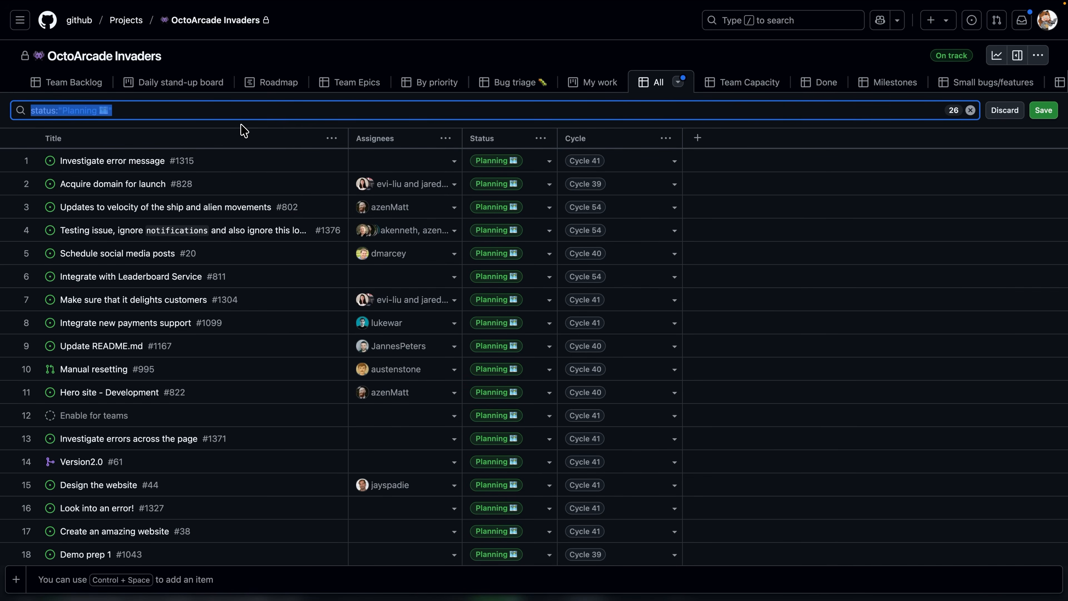
pyautogui.press('BackSpace')
pyautogui.press('Escape')
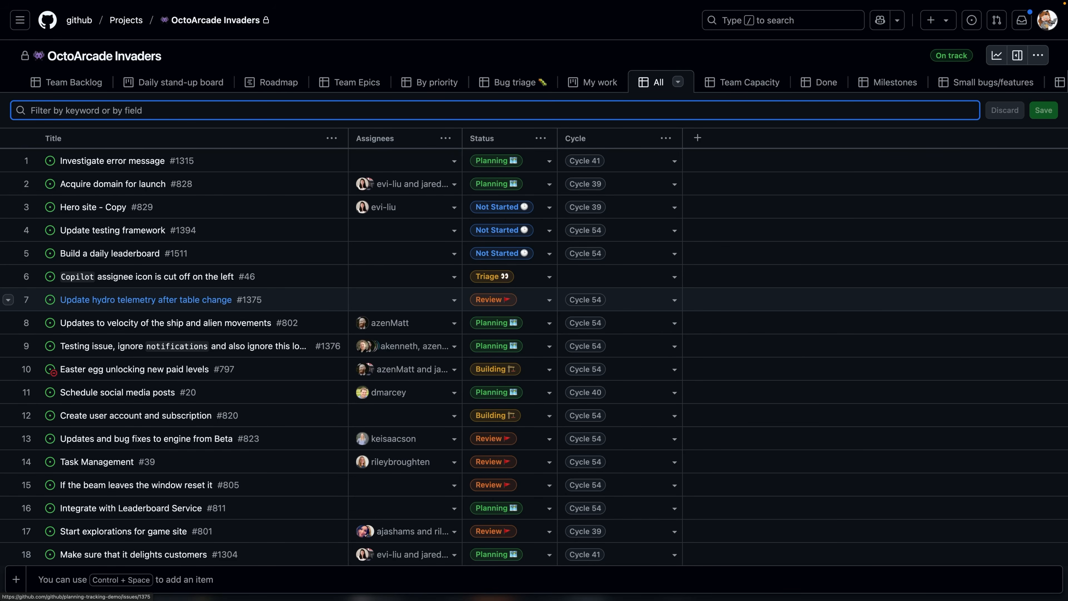
# Open issue #1375 'Update hydro telemetry after table change' beside the table and review its actions menu.
pyautogui.click(111, 299)
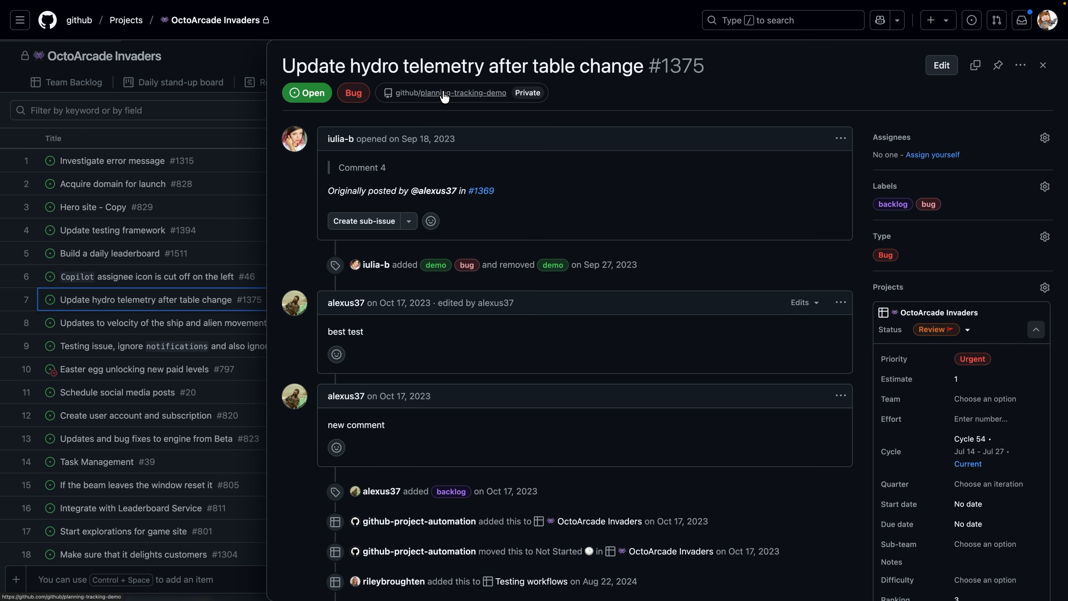
pyautogui.moveTo(677, 71)
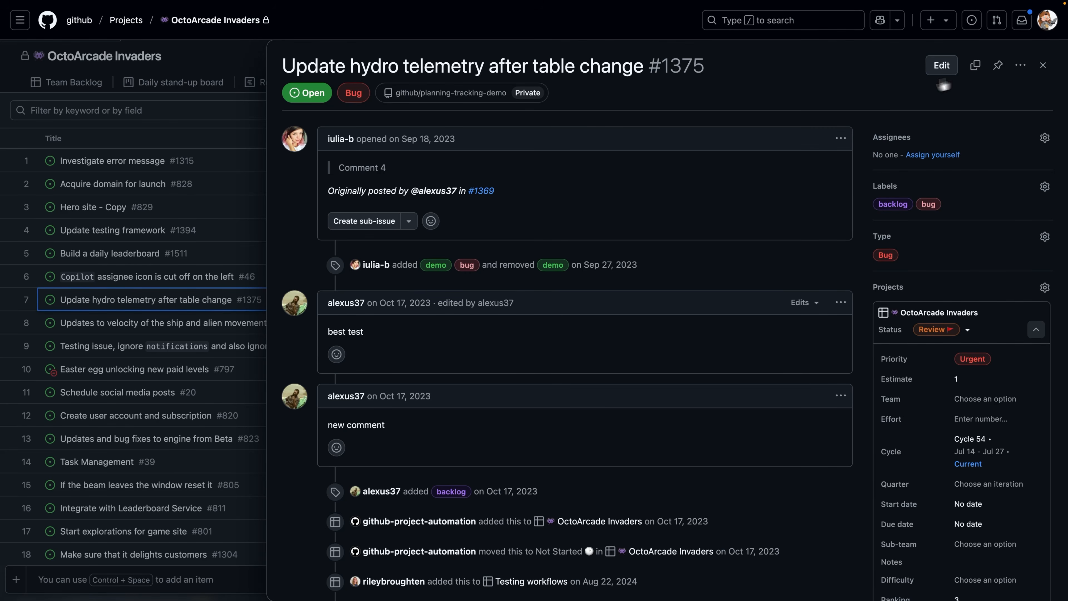
pyautogui.click(1021, 71)
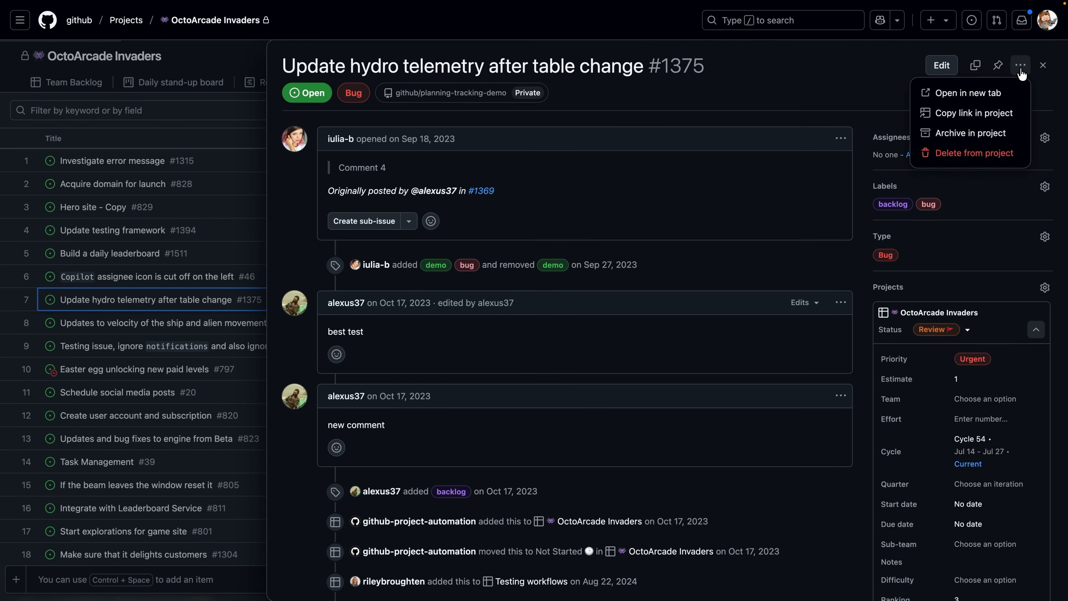
pyautogui.click(825, 101)
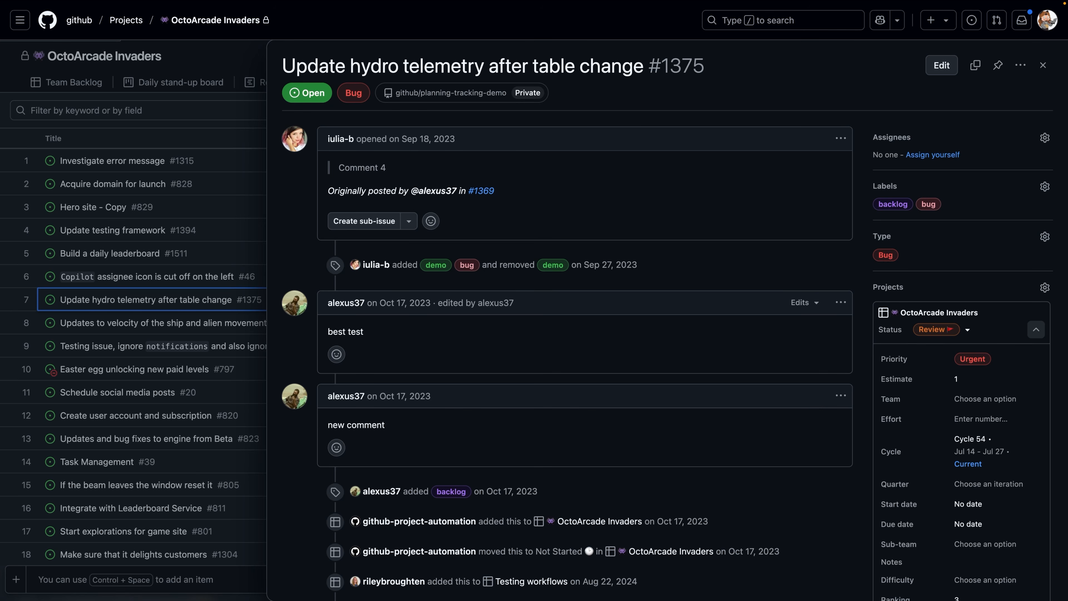
# Browse to the issue's comment box, then collapse its OctoArcade Invaders project fields.
pyautogui.scroll(-15, 761, 177)
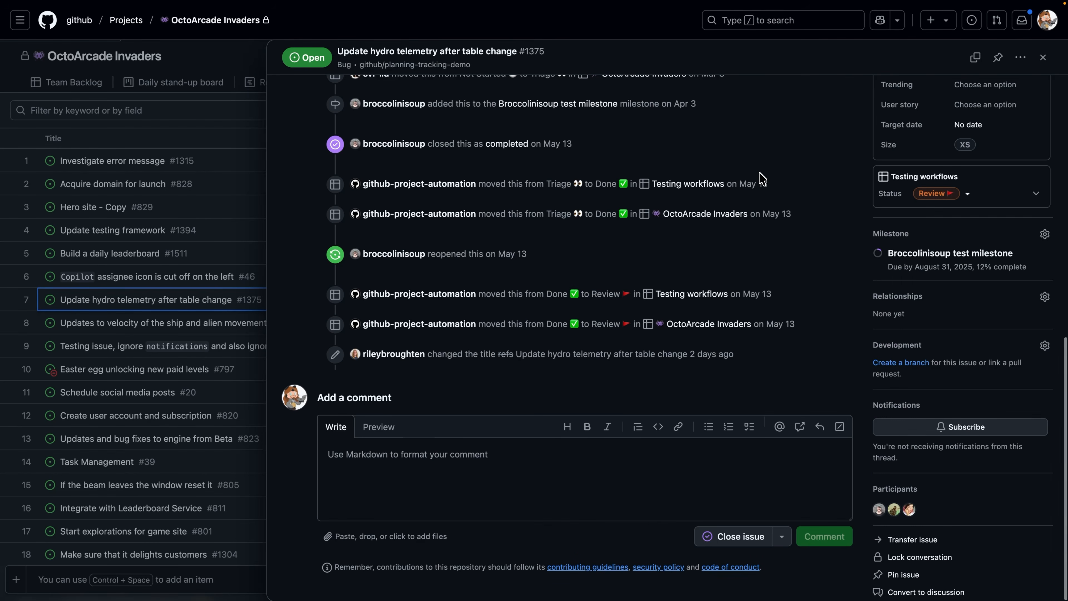
pyautogui.click(548, 452)
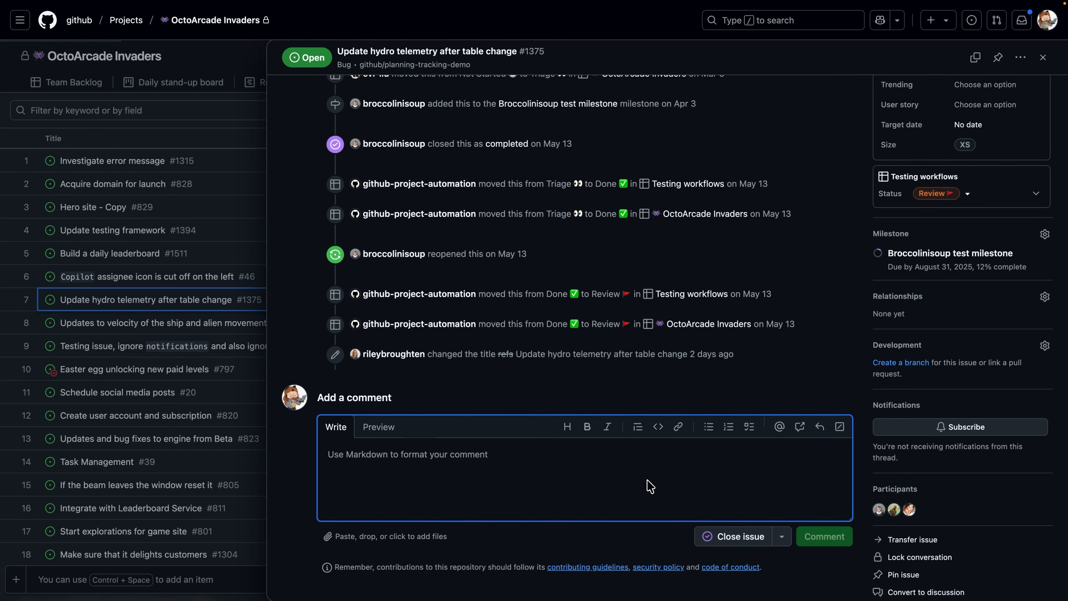
pyautogui.scroll(15, 651, 486)
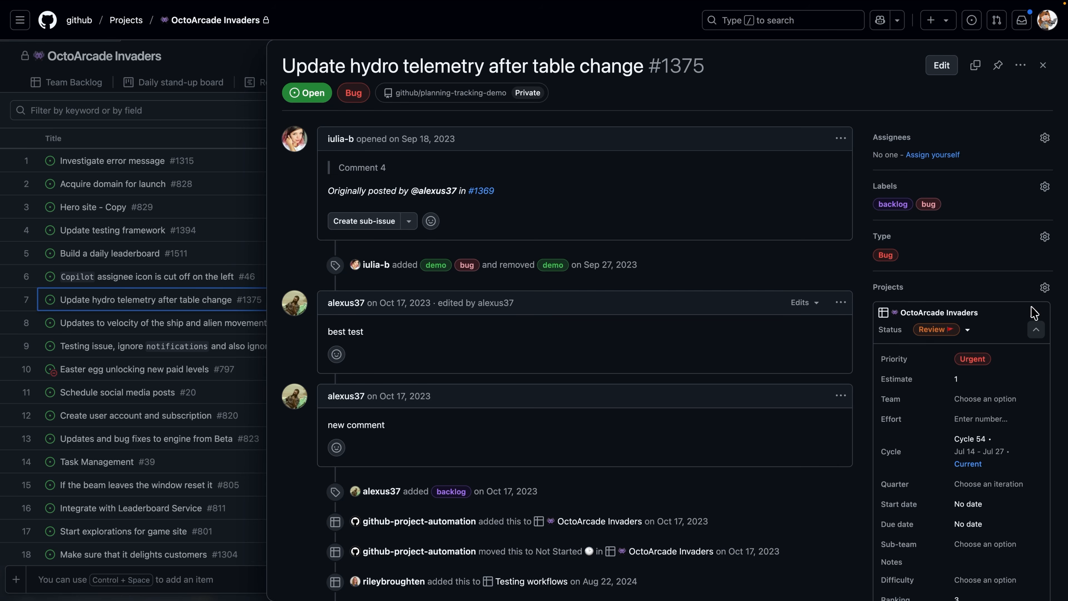
pyautogui.click(1036, 330)
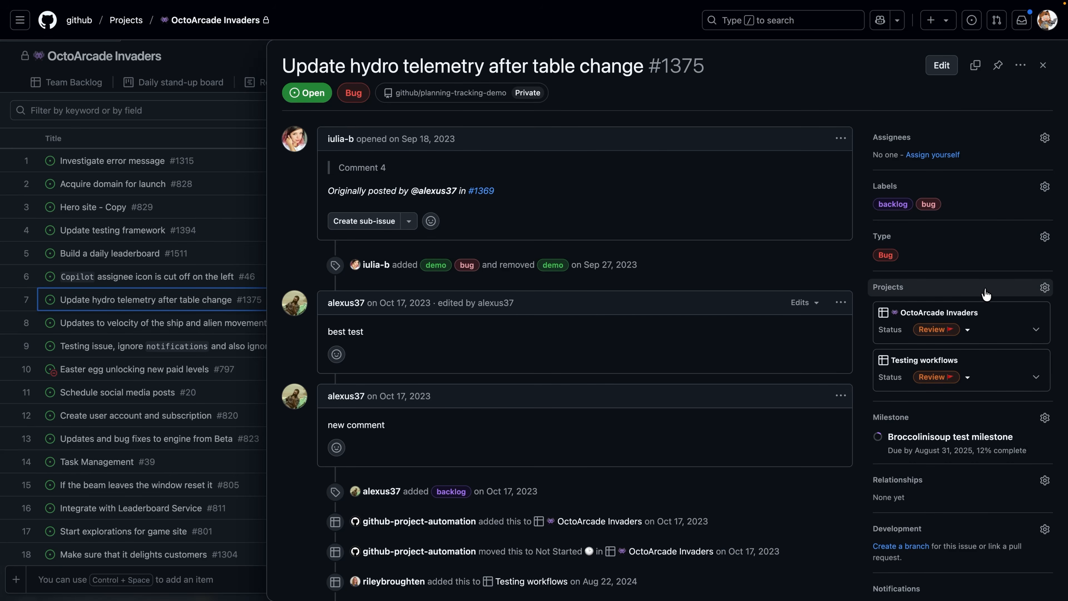
# Check which projects issue #1375 belongs to and expand its OctoArcade Invaders fields.
pyautogui.click(1044, 290)
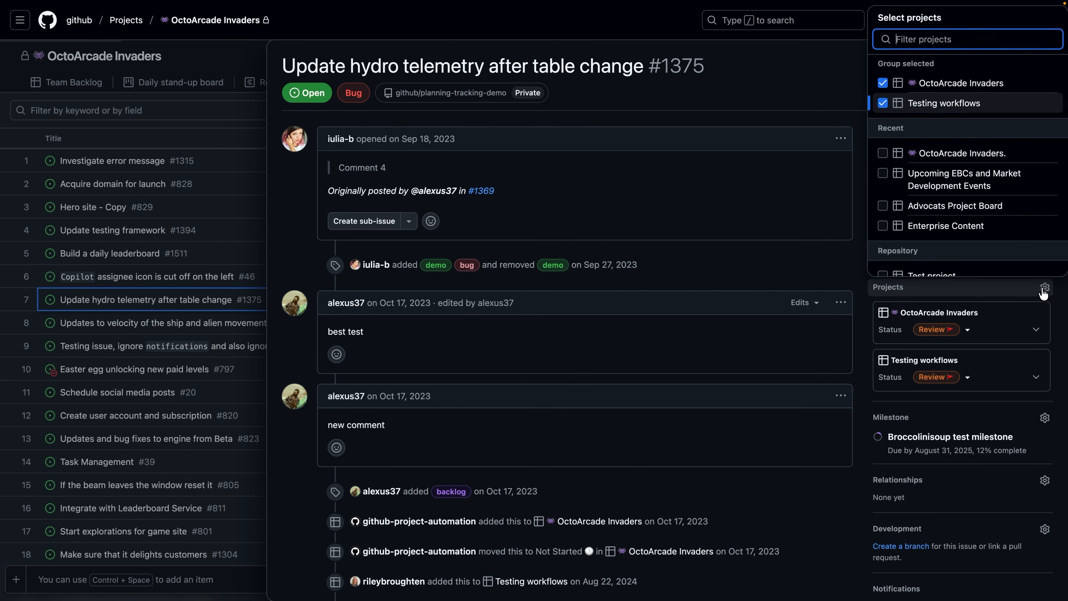
pyautogui.click(1044, 289)
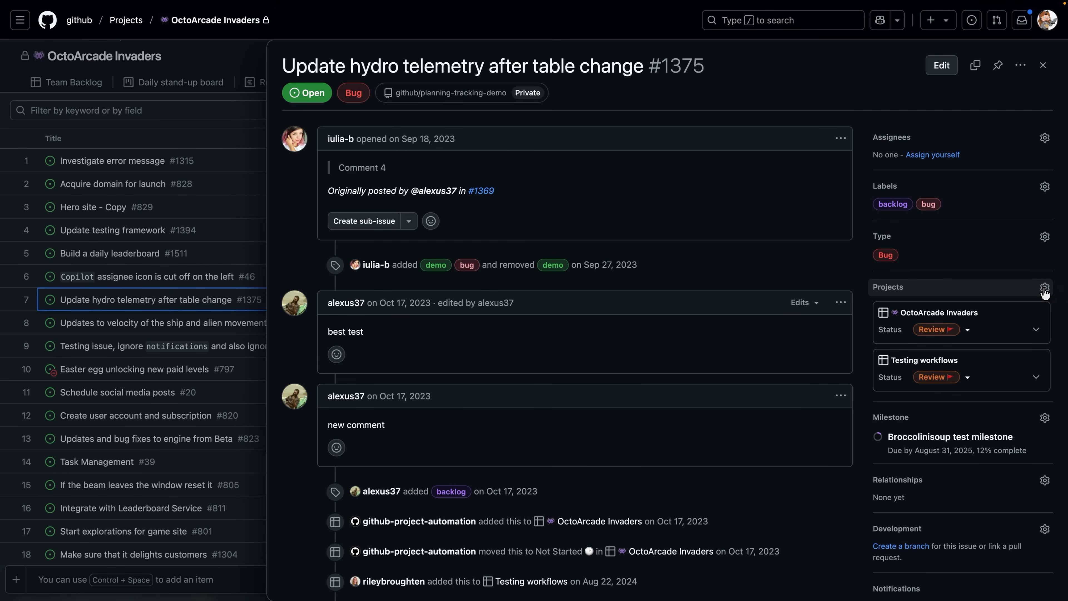
pyautogui.click(1037, 331)
pyautogui.scroll(-1, 1026, 395)
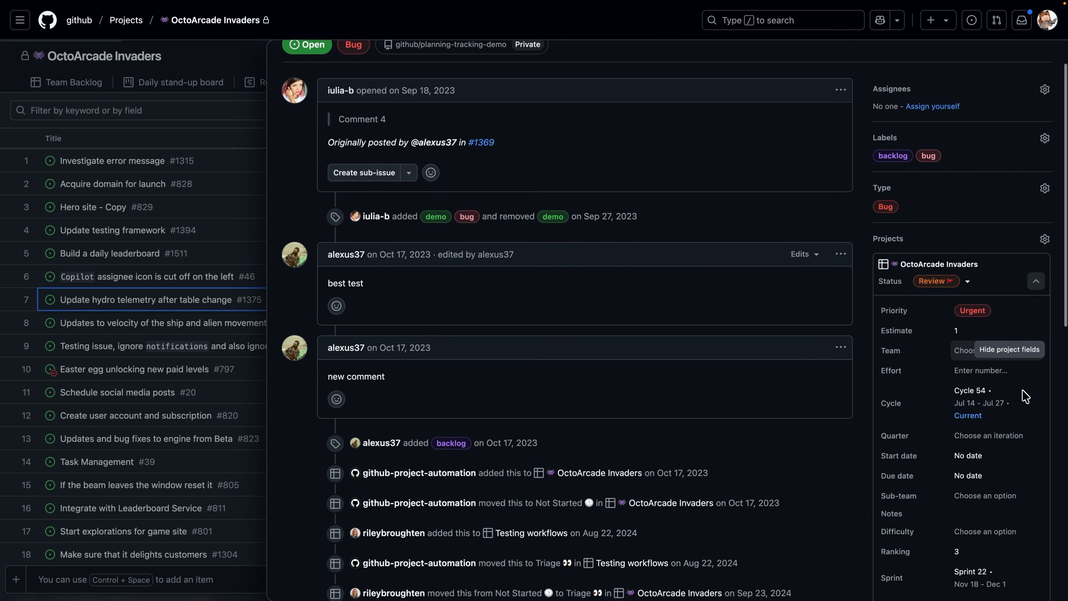
pyautogui.scroll(-6, 1026, 395)
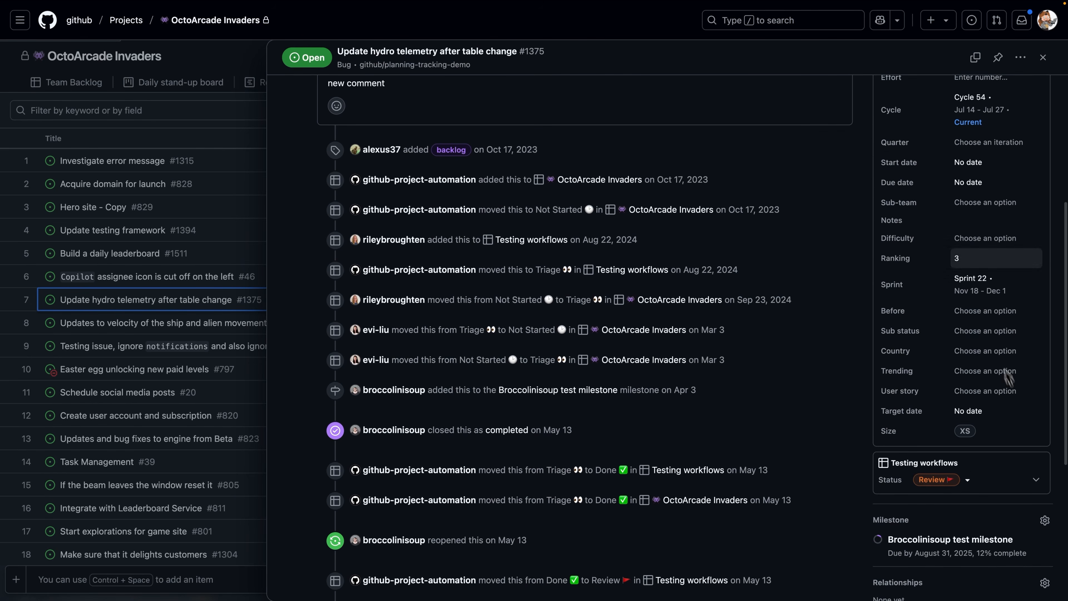
pyautogui.scroll(3, 988, 345)
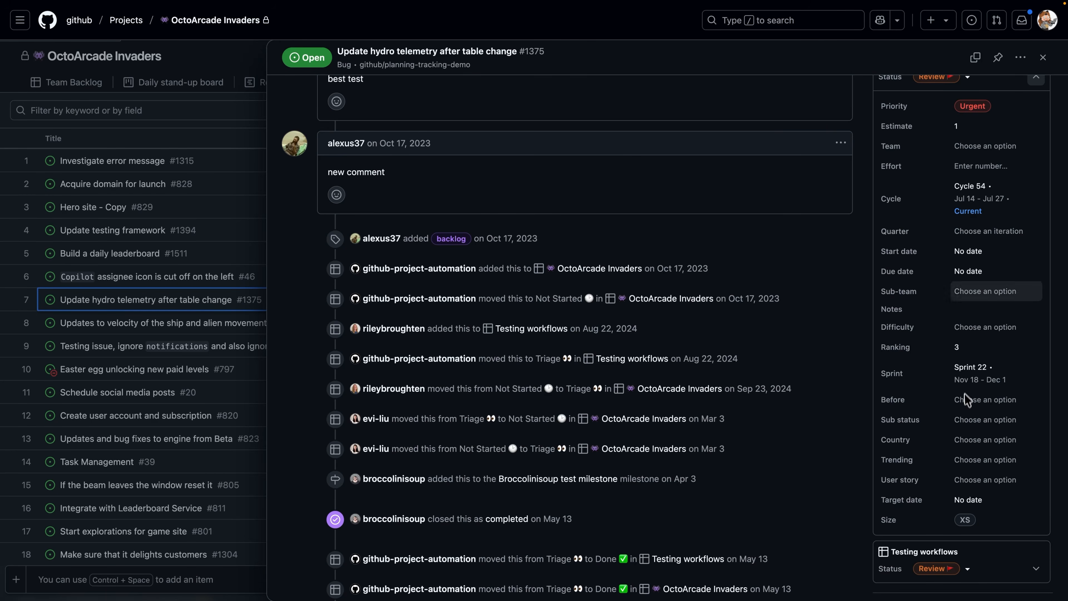
pyautogui.scroll(5, 976, 261)
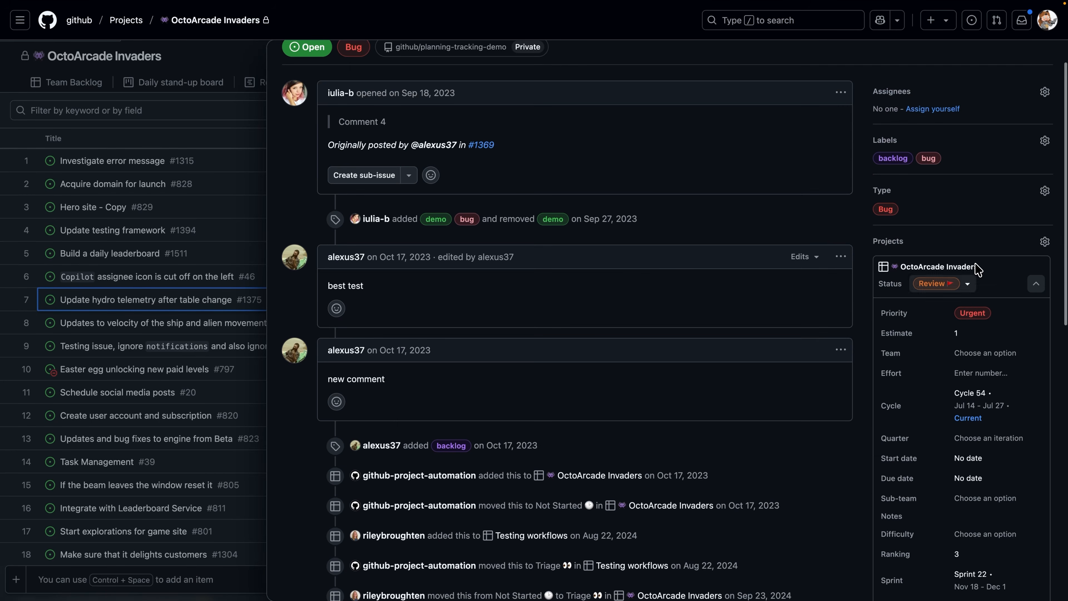
# Toggle the OctoArcade Invaders fields off and on, then close the #1375 pane.
pyautogui.click(1035, 286)
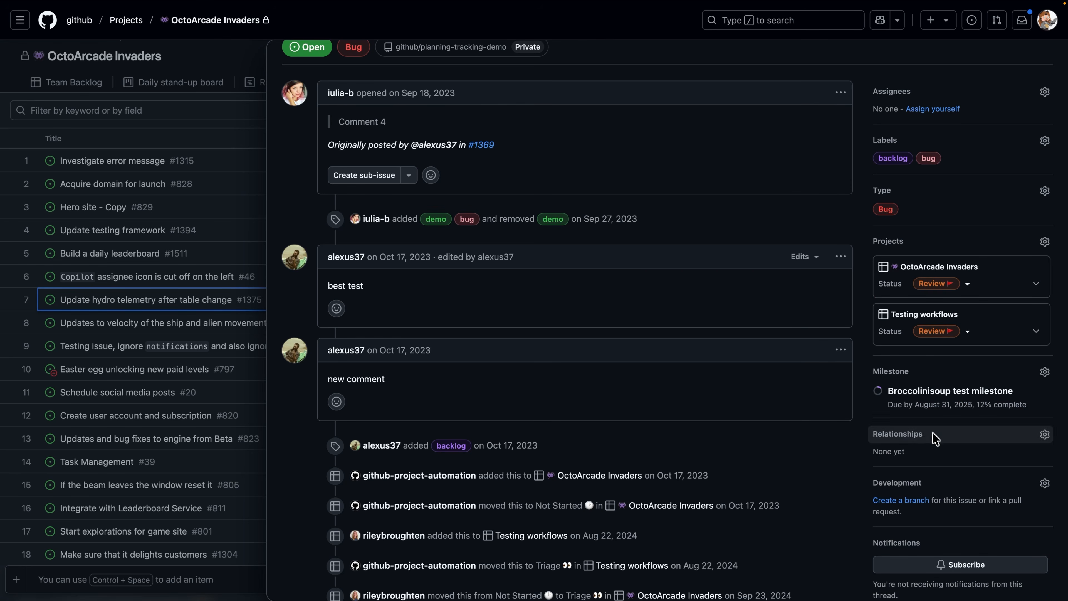
pyautogui.click(1035, 284)
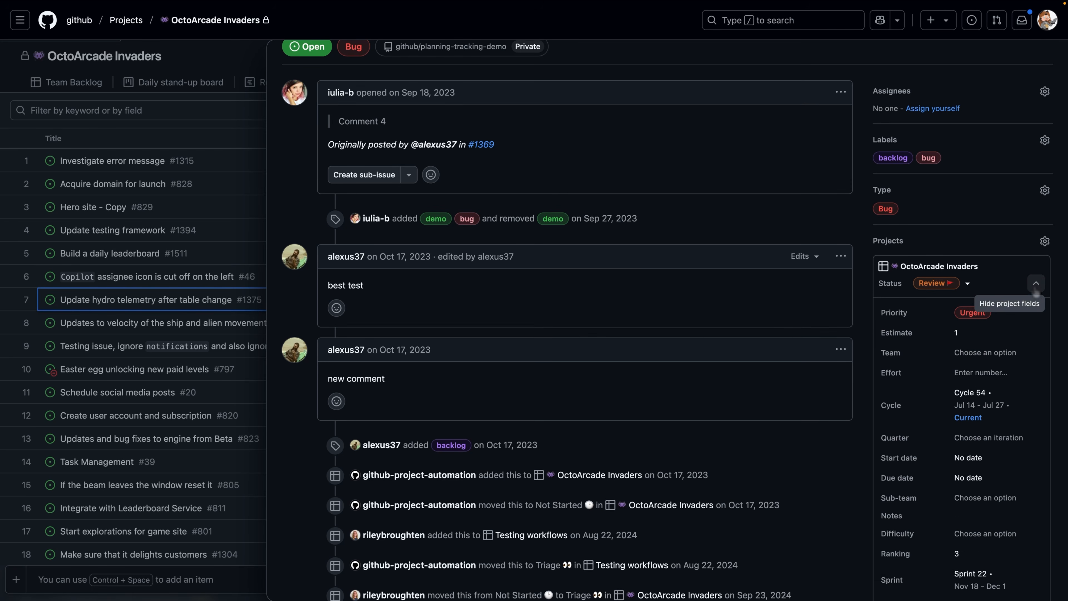
pyautogui.scroll(-4, 967, 277)
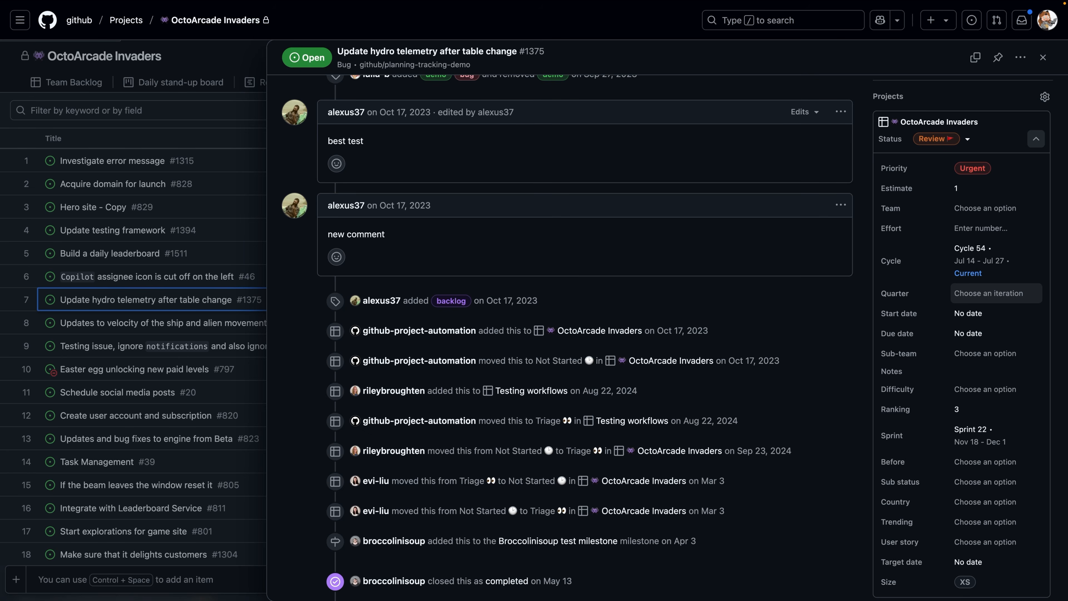
pyautogui.scroll(5, 961, 308)
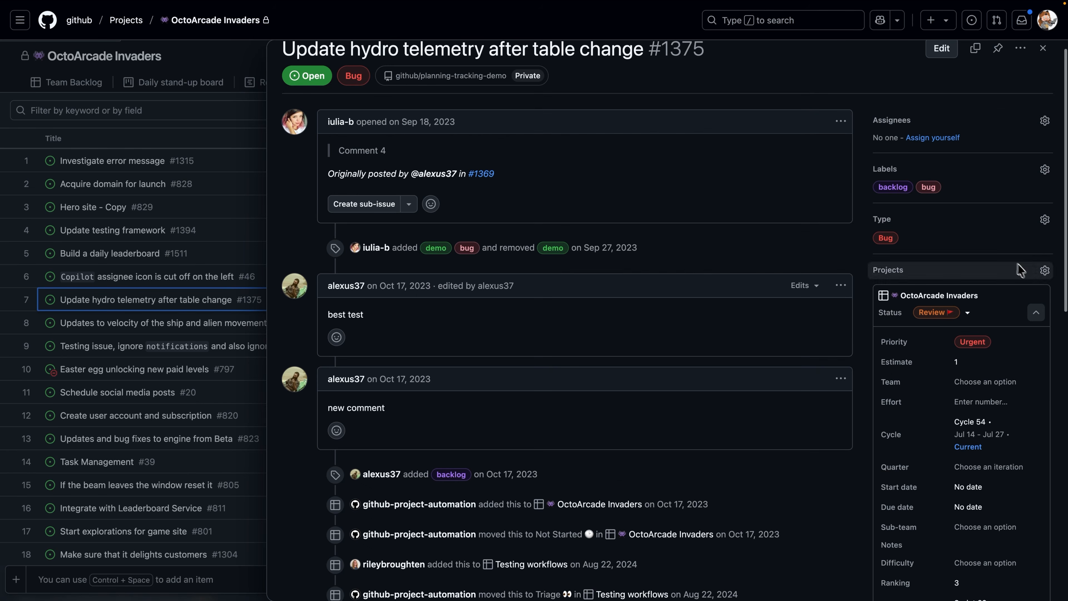
pyautogui.click(1036, 317)
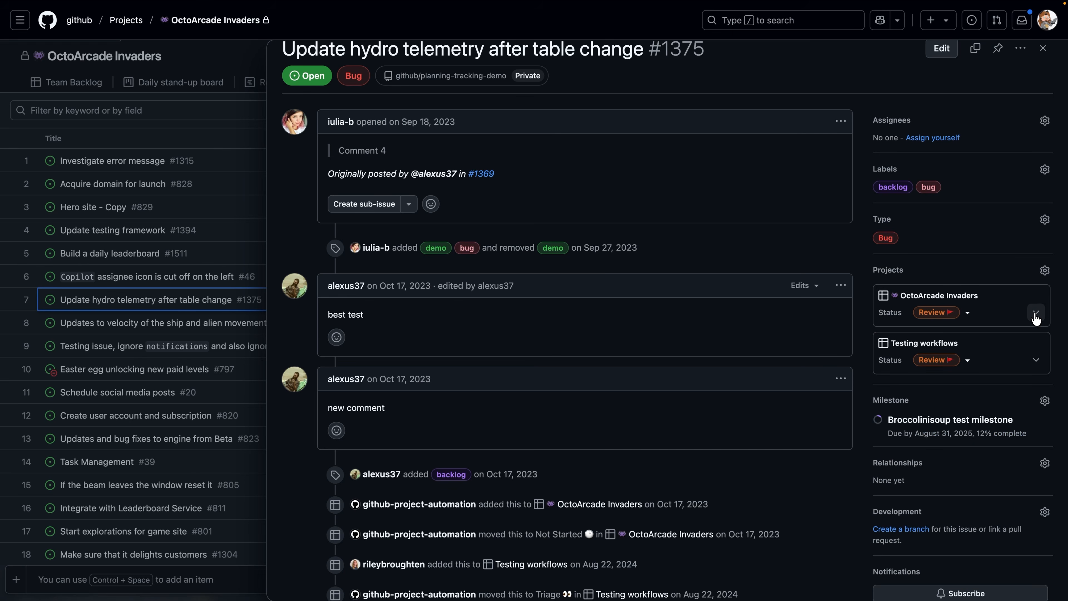
pyautogui.click(223, 64)
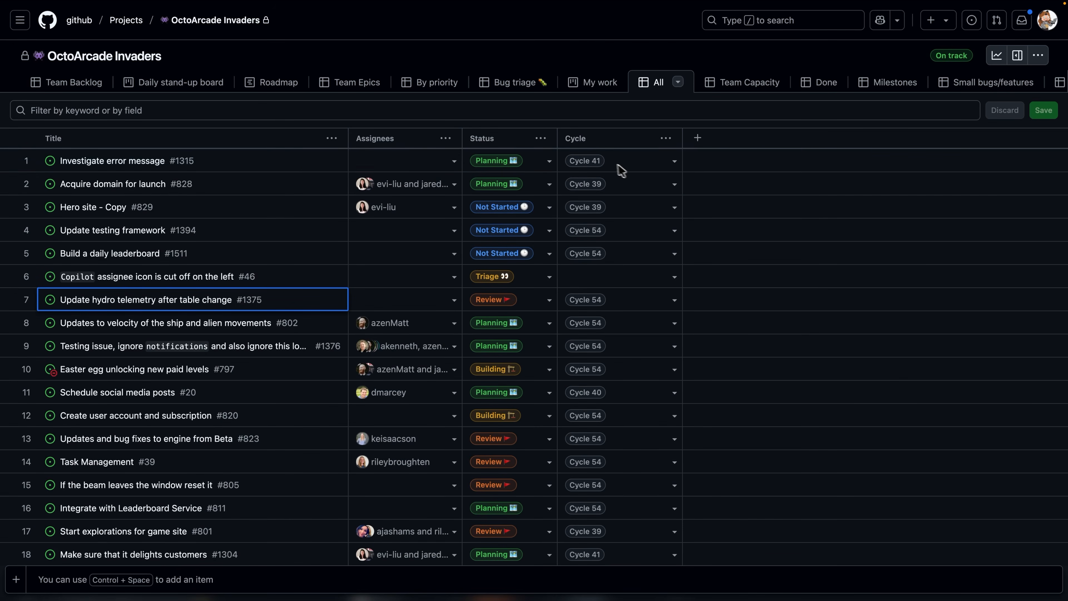
# Show the Labels field as a column in the All table.
pyautogui.click(697, 139)
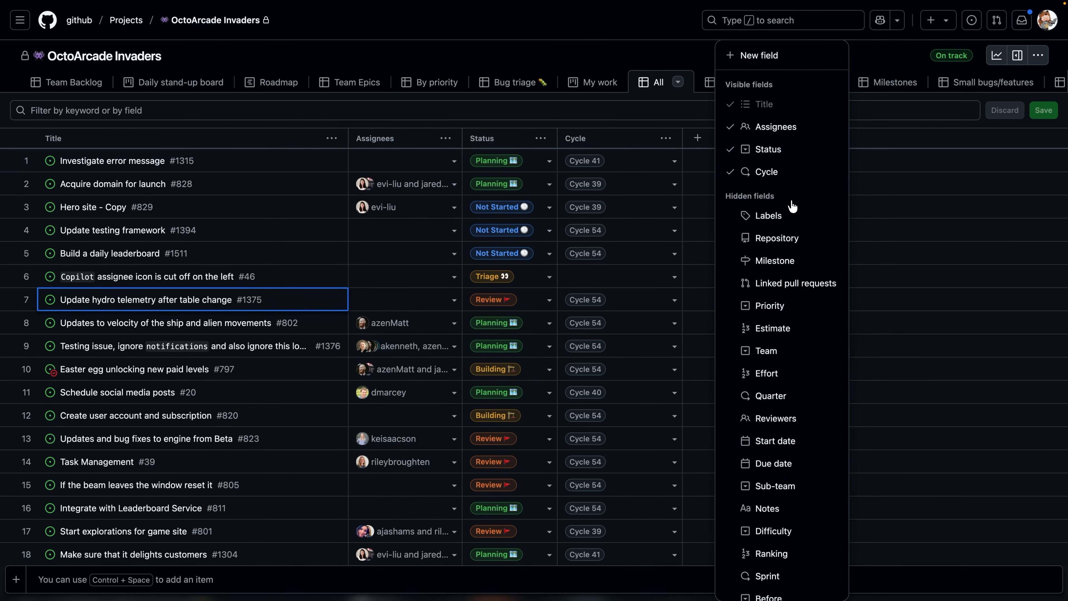
pyautogui.scroll(-2, 792, 206)
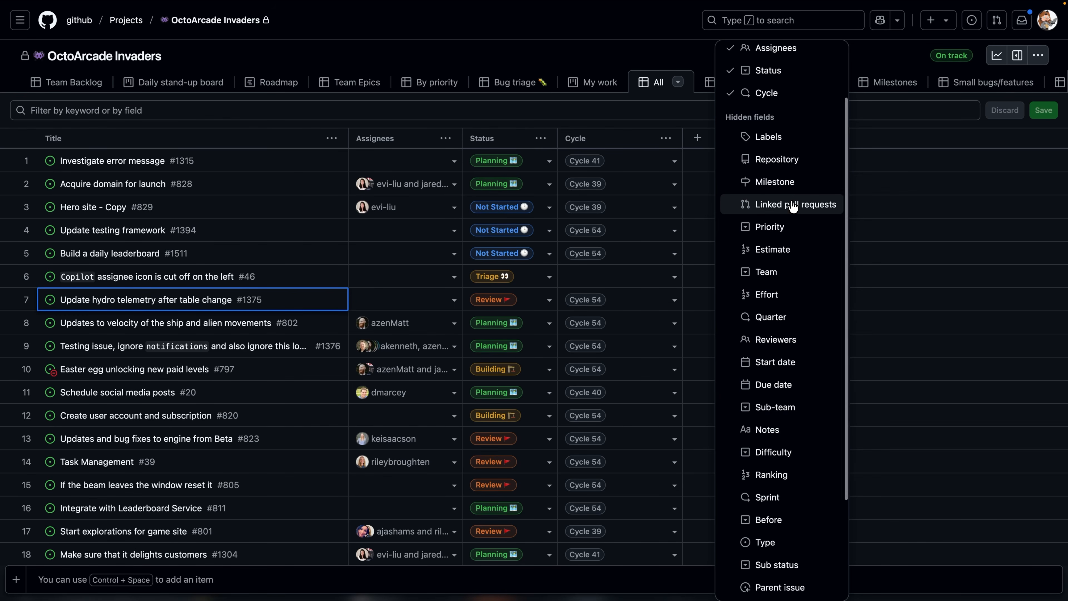
pyautogui.click(697, 139)
pyautogui.click(697, 139)
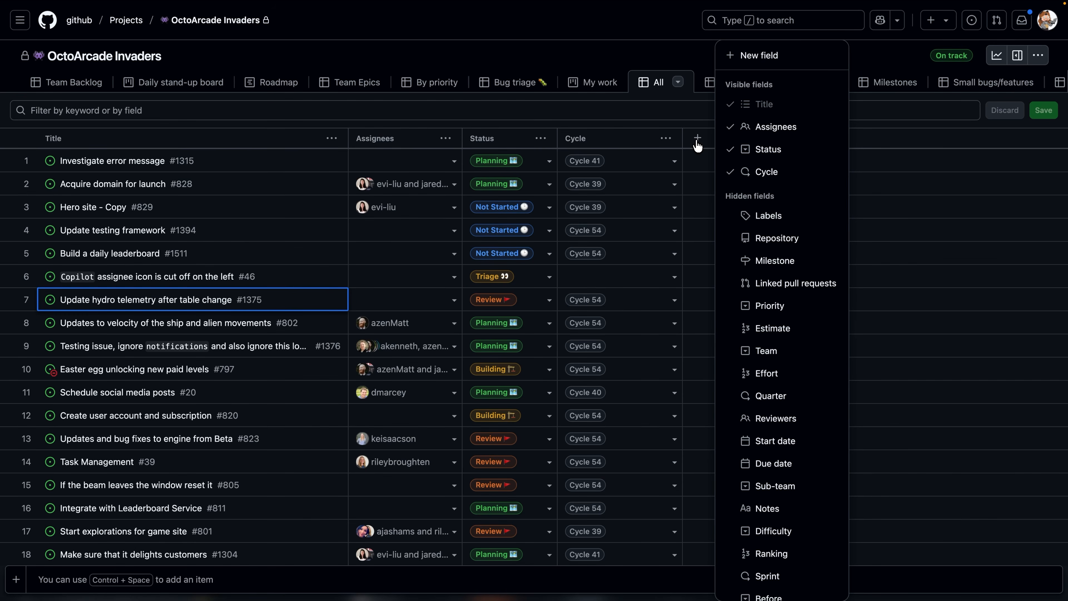
pyautogui.click(773, 218)
pyautogui.click(893, 141)
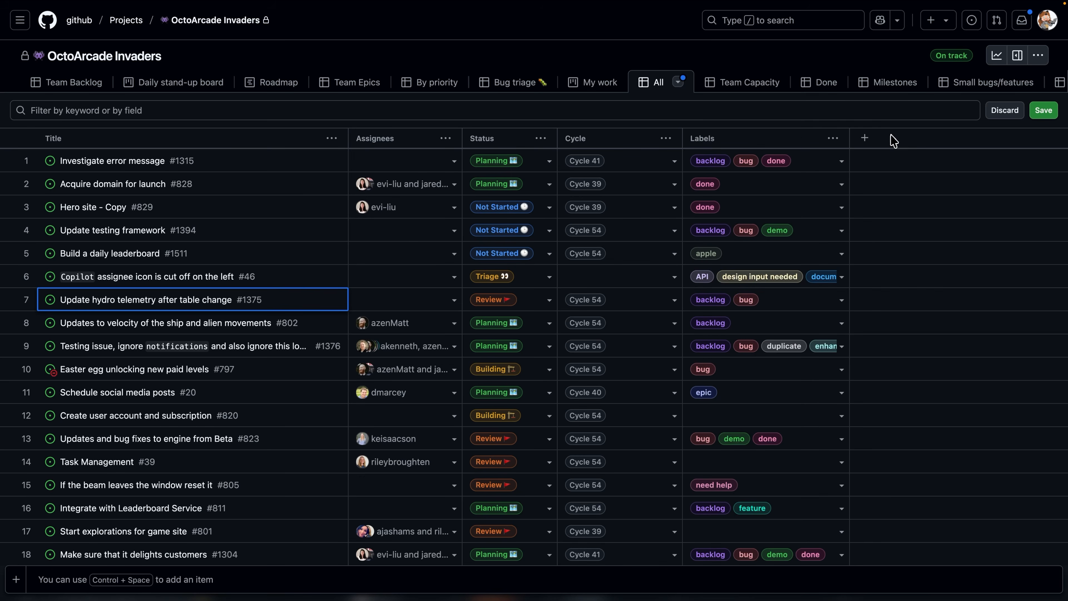
# Also show the hidden Quarter field as a column, then close the fields menu.
pyautogui.click(867, 145)
pyautogui.scroll(-4, 928, 257)
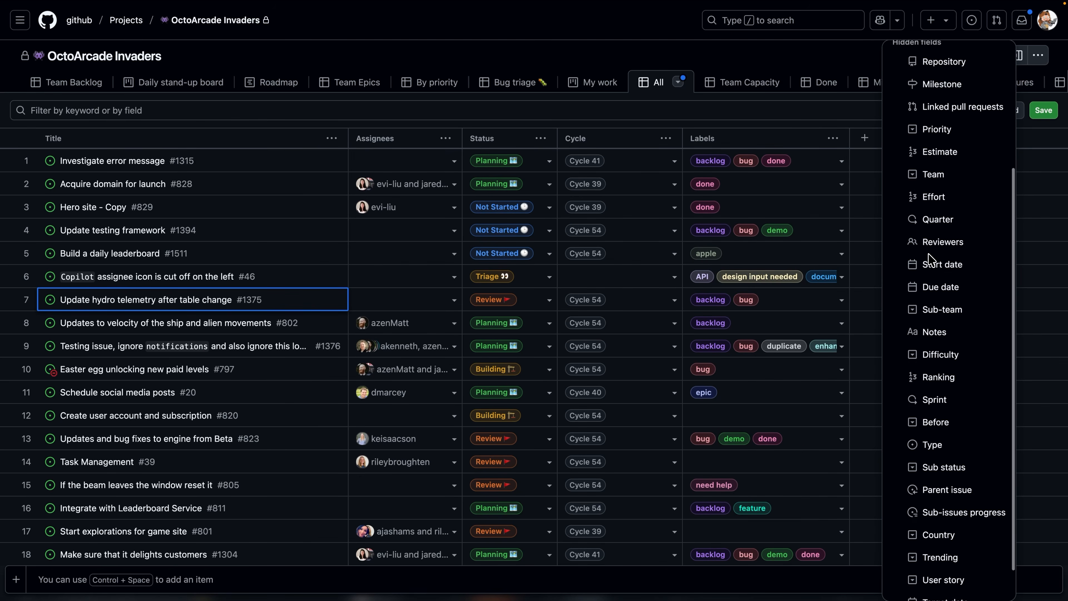
pyautogui.scroll(-1, 928, 256)
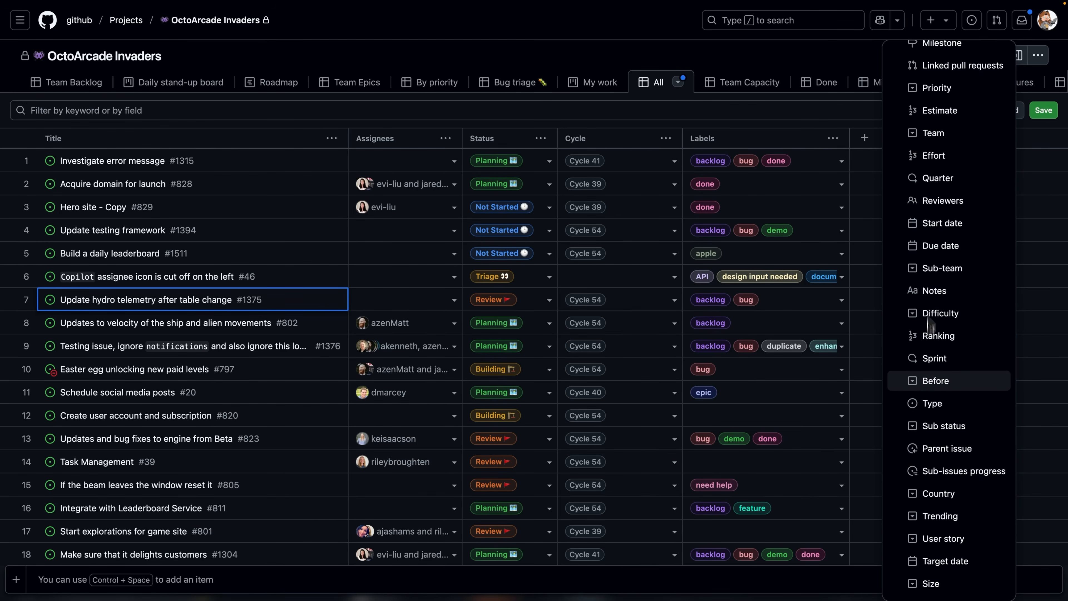
pyautogui.scroll(3, 930, 388)
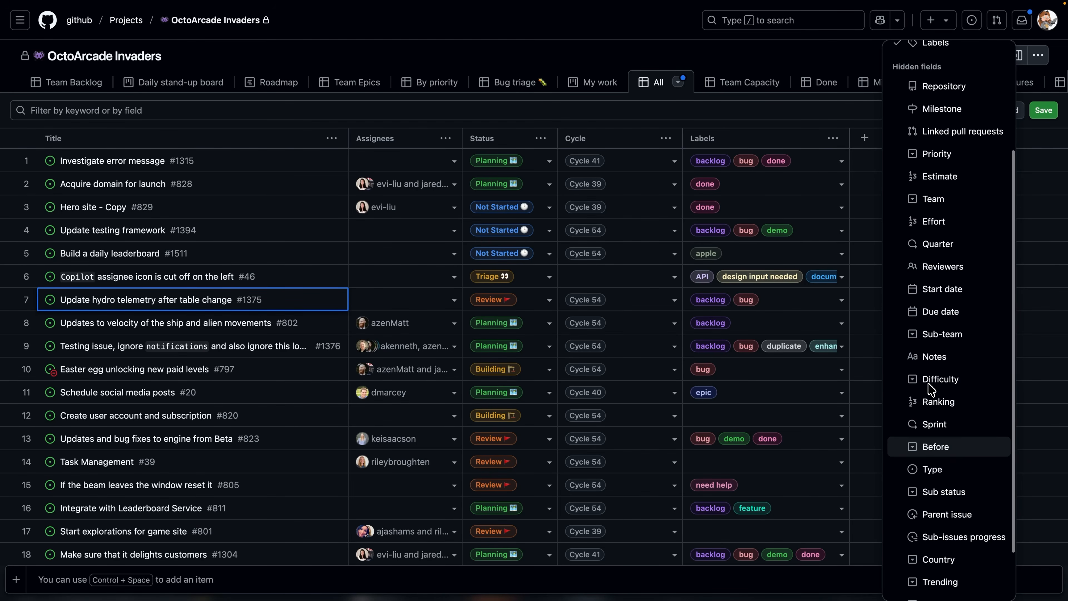
pyautogui.scroll(-3, 927, 388)
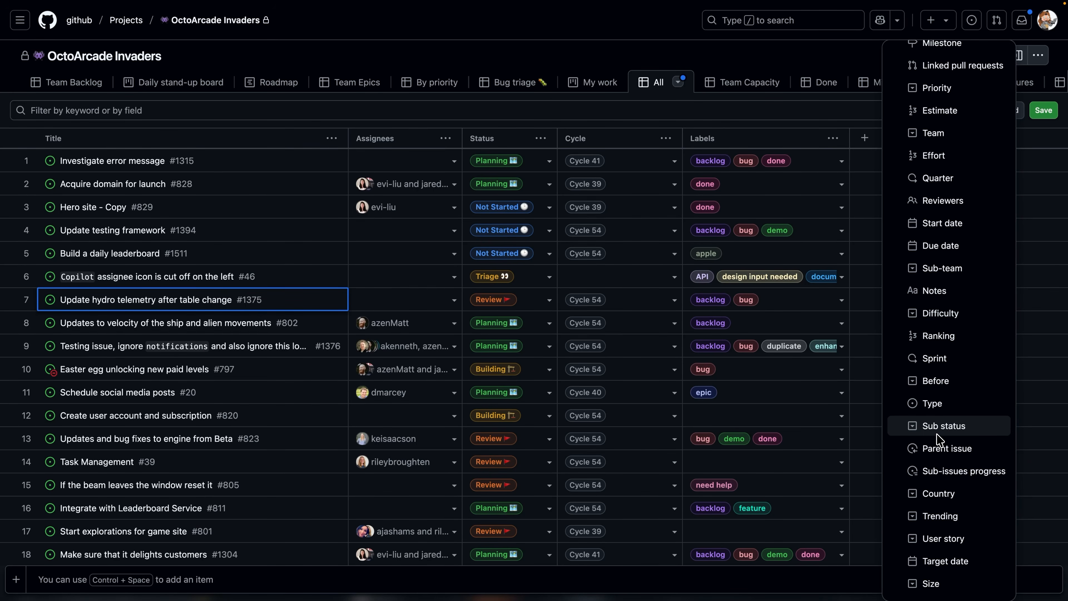
pyautogui.scroll(2, 947, 388)
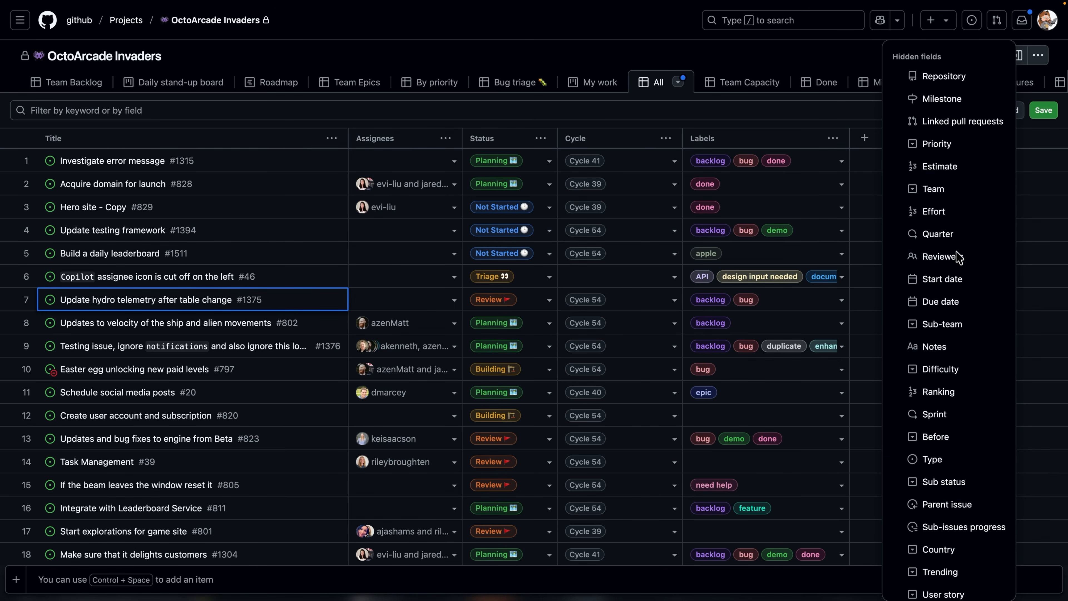
pyautogui.click(937, 234)
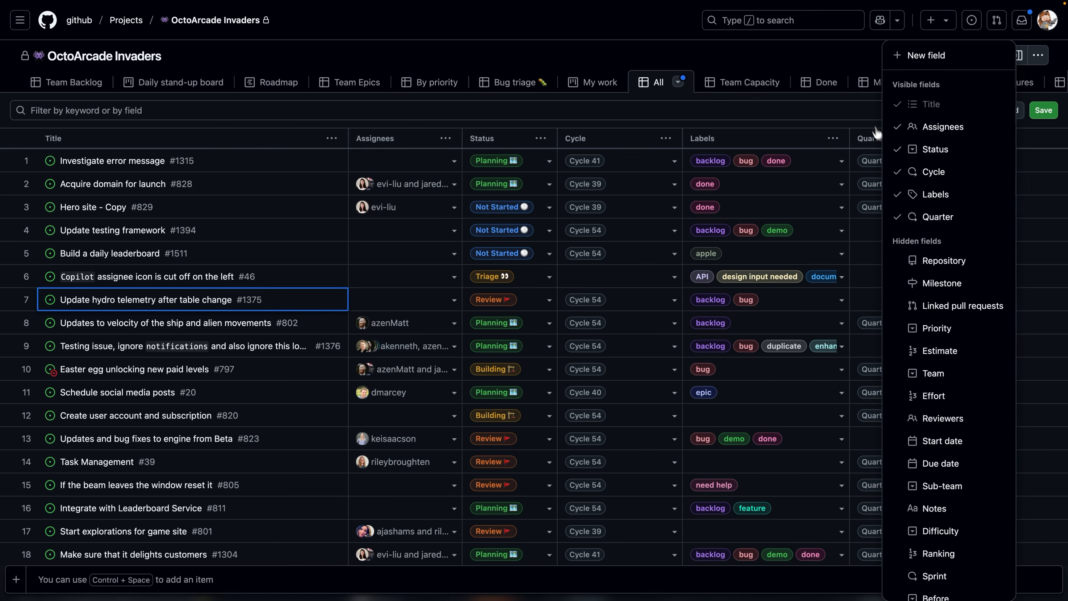
pyautogui.click(867, 113)
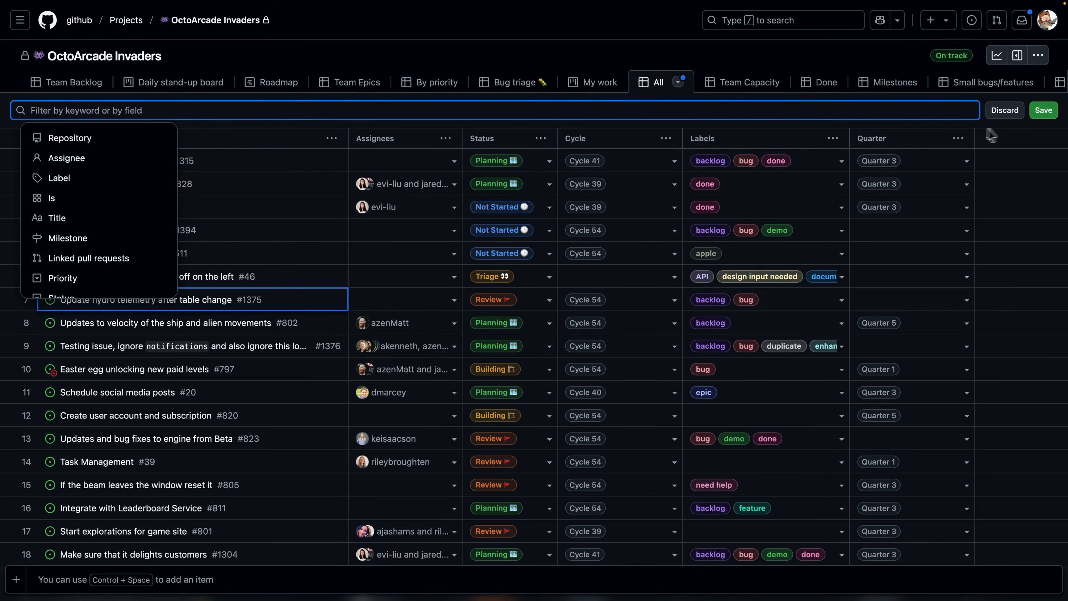
pyautogui.click(990, 139)
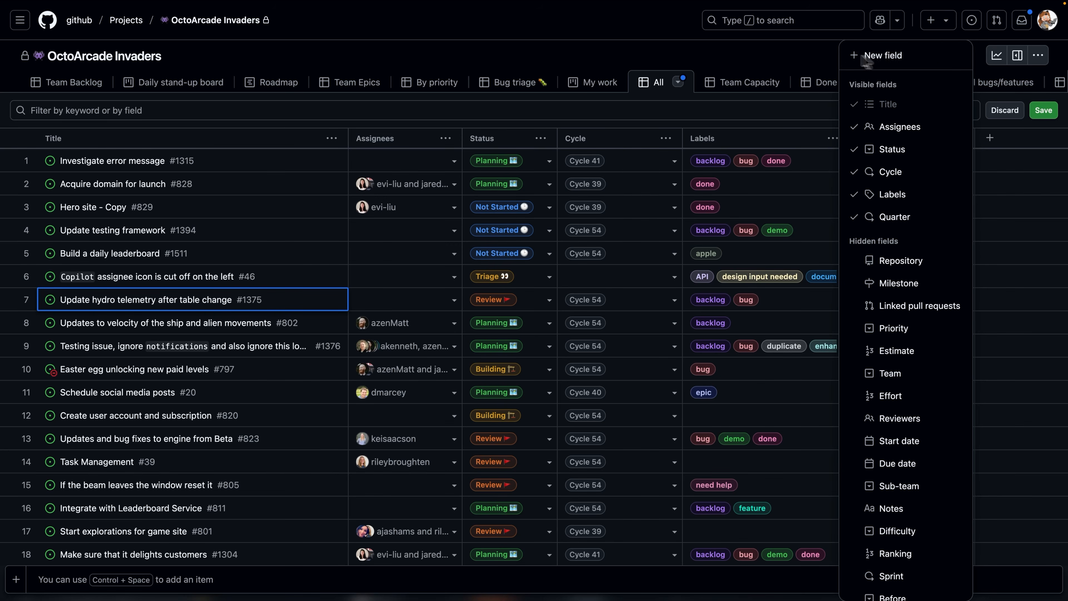
pyautogui.click(819, 59)
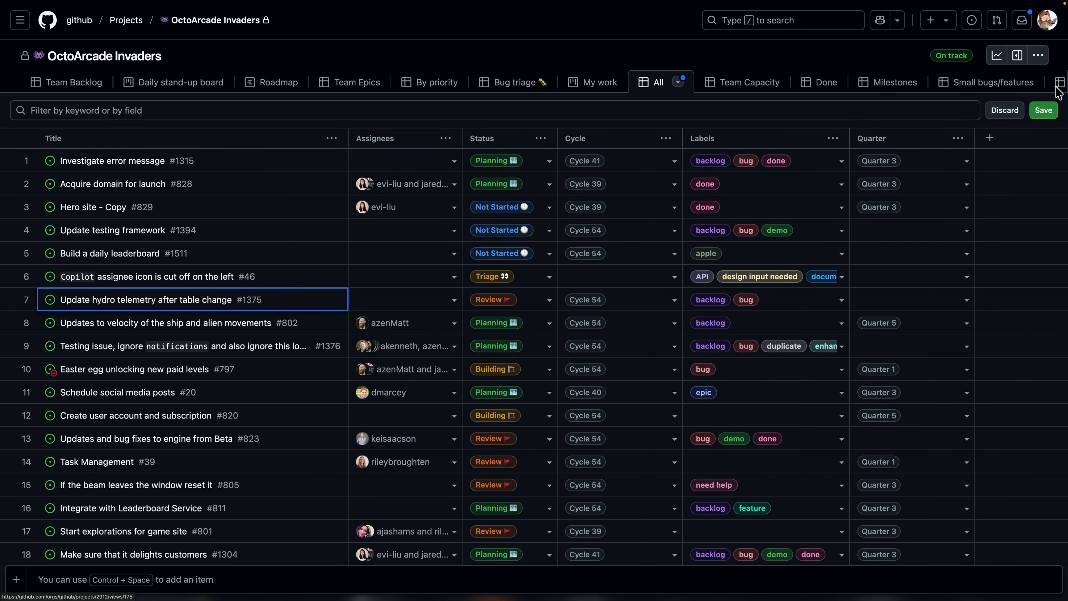
pyautogui.click(1038, 55)
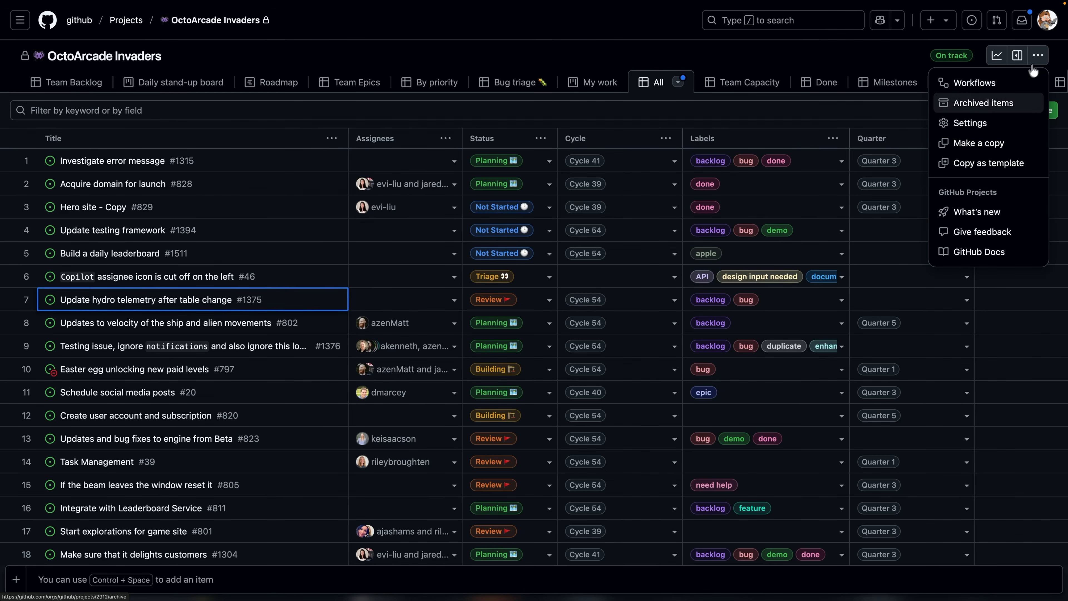
pyautogui.click(970, 123)
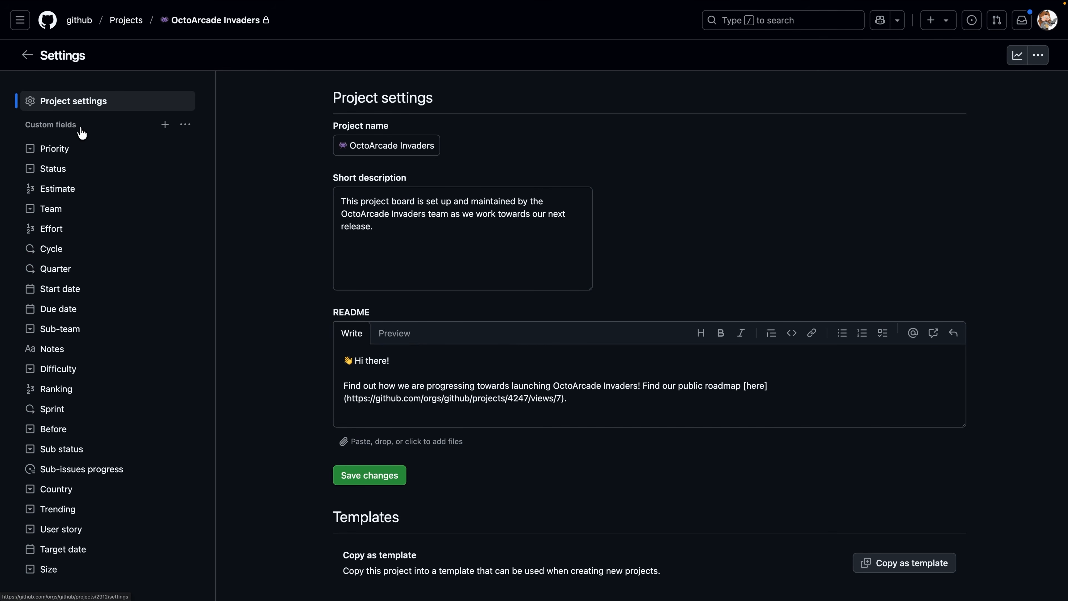
pyautogui.scroll(-1, 82, 138)
pyautogui.scroll(-5, 83, 143)
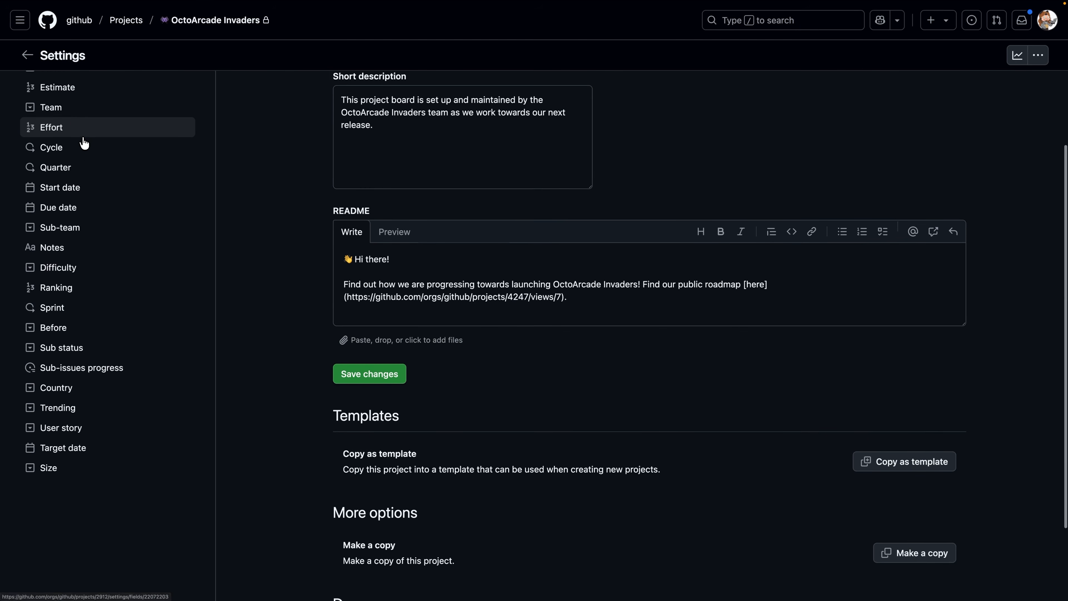
pyautogui.scroll(5, 84, 143)
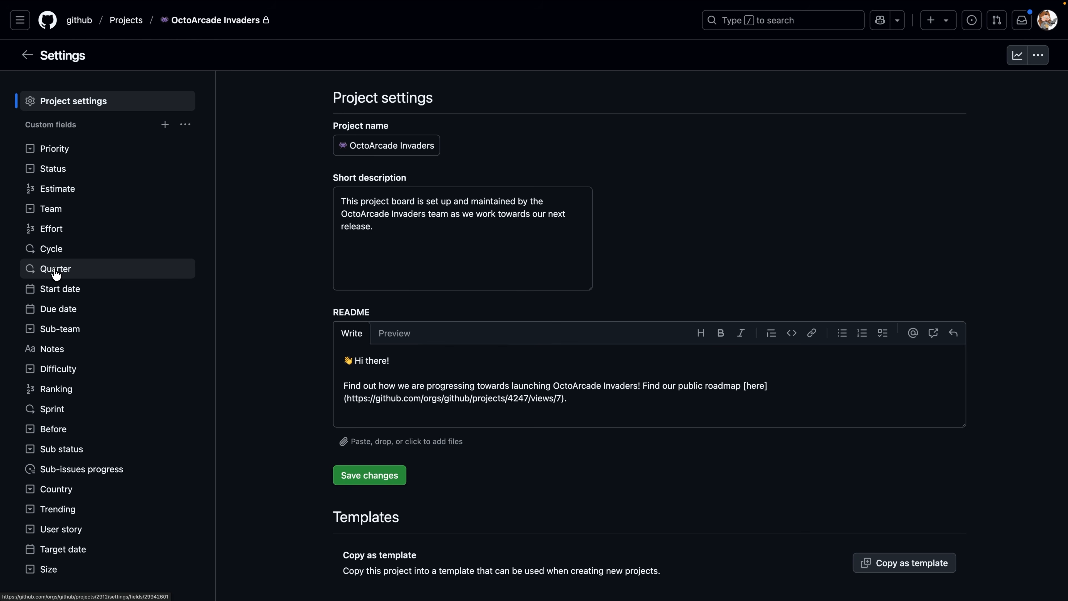
pyautogui.scroll(-3, 56, 273)
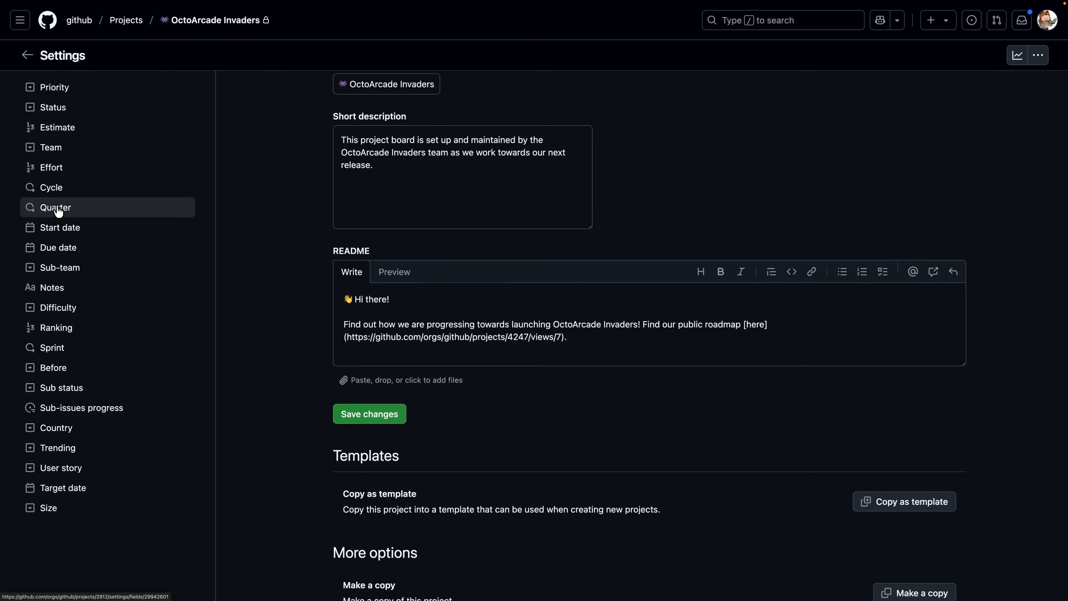
pyautogui.click(58, 211)
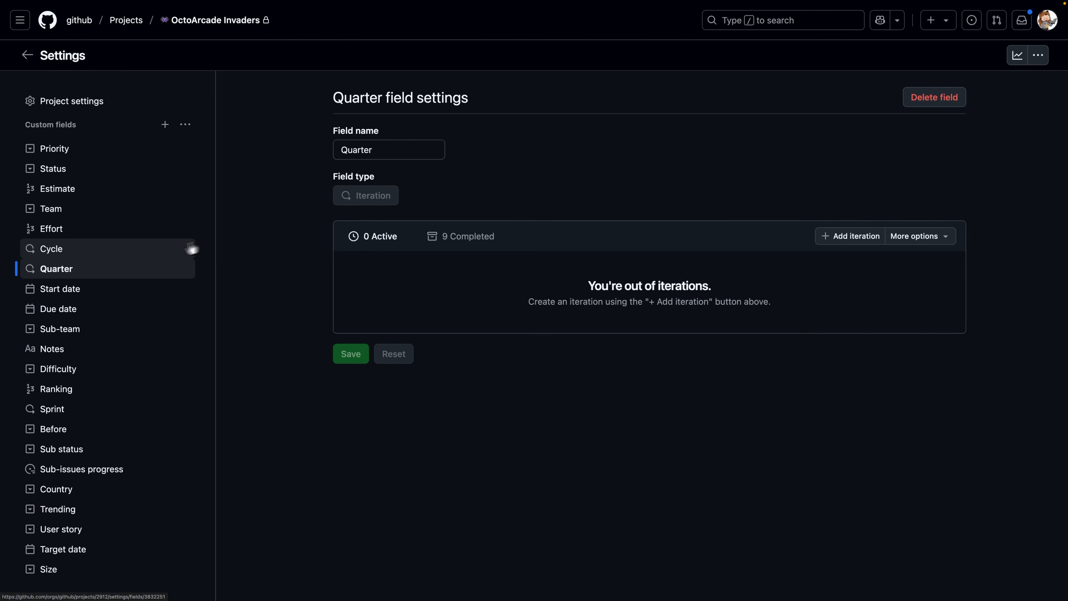
pyautogui.click(101, 254)
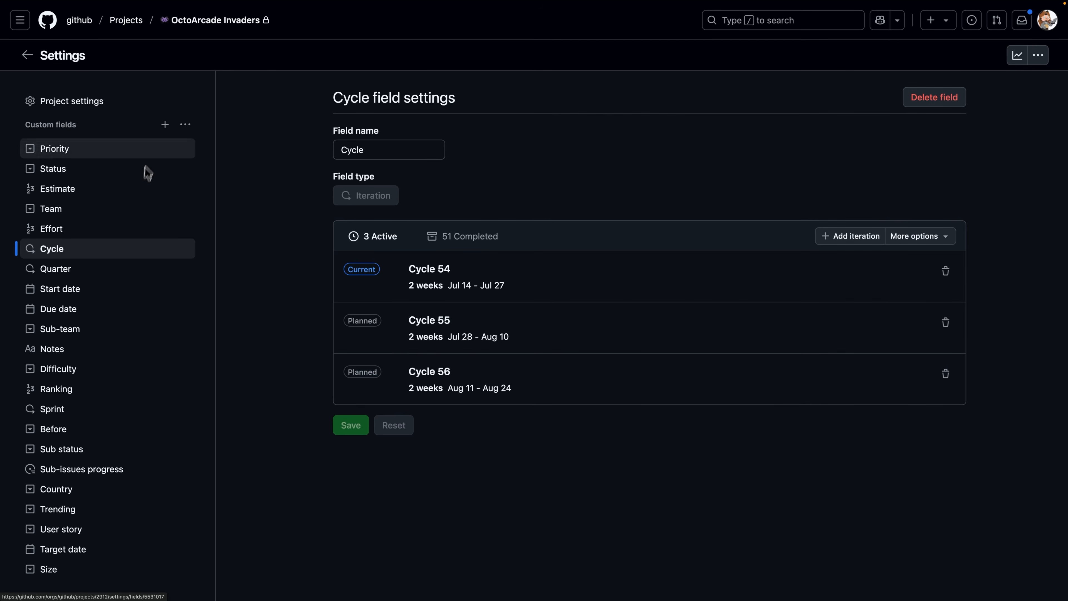
pyautogui.click(164, 131)
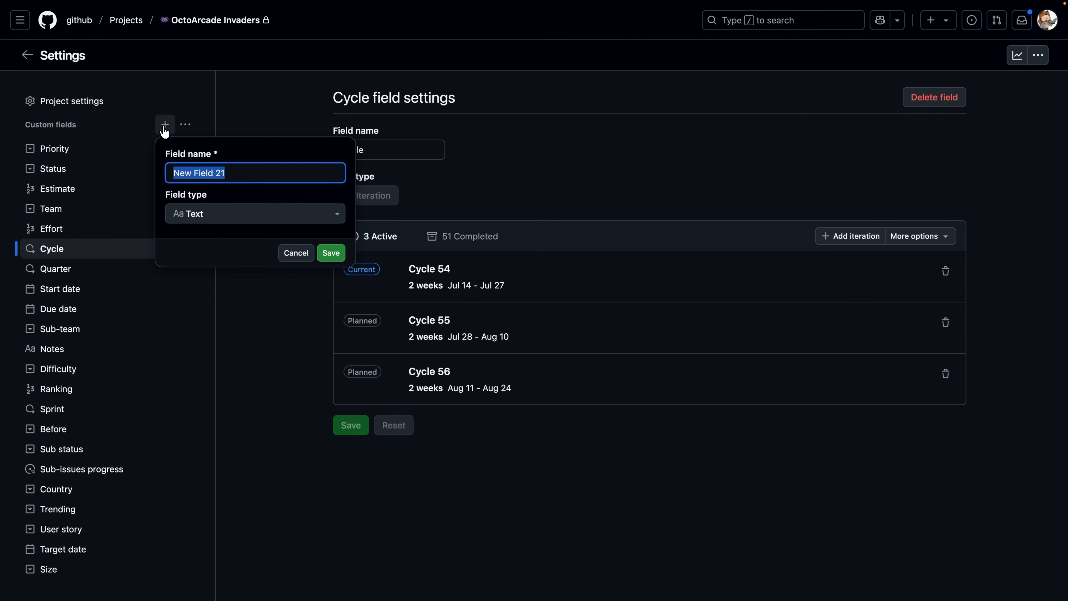
pyautogui.click(249, 218)
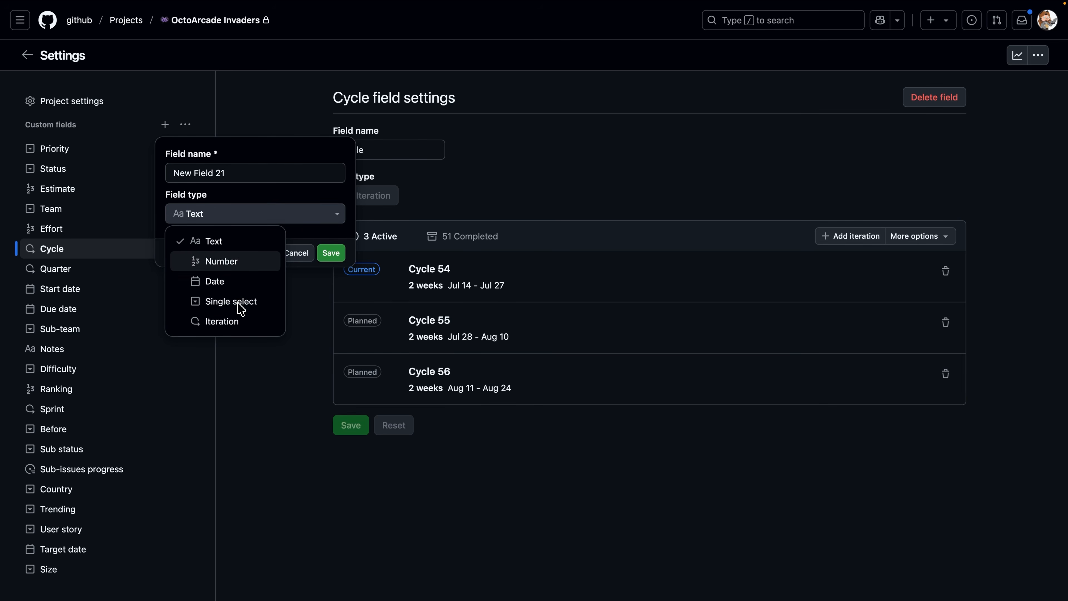
pyautogui.click(279, 134)
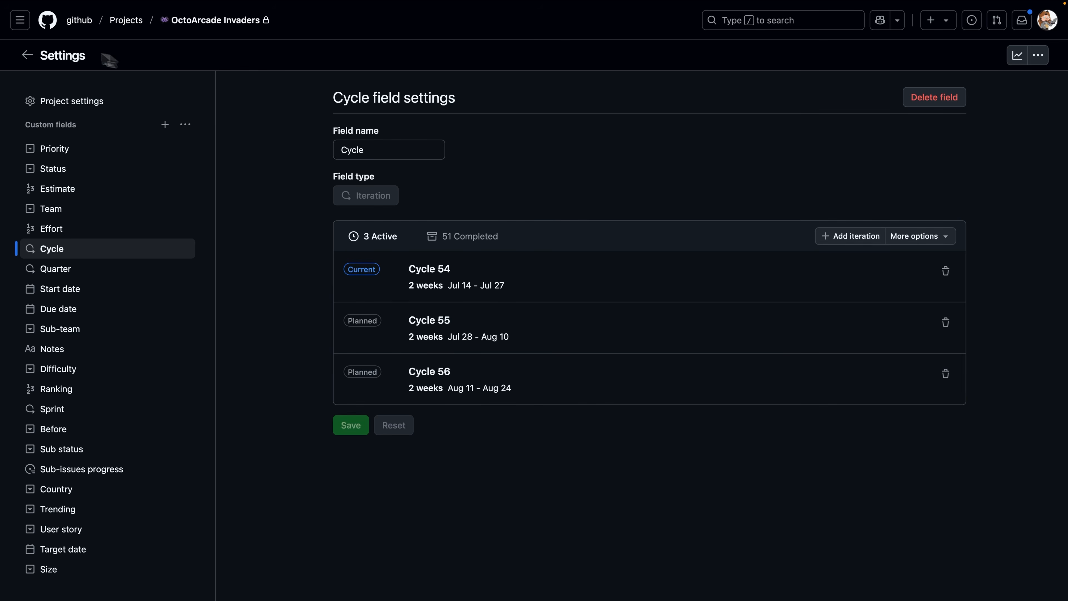
pyautogui.click(27, 55)
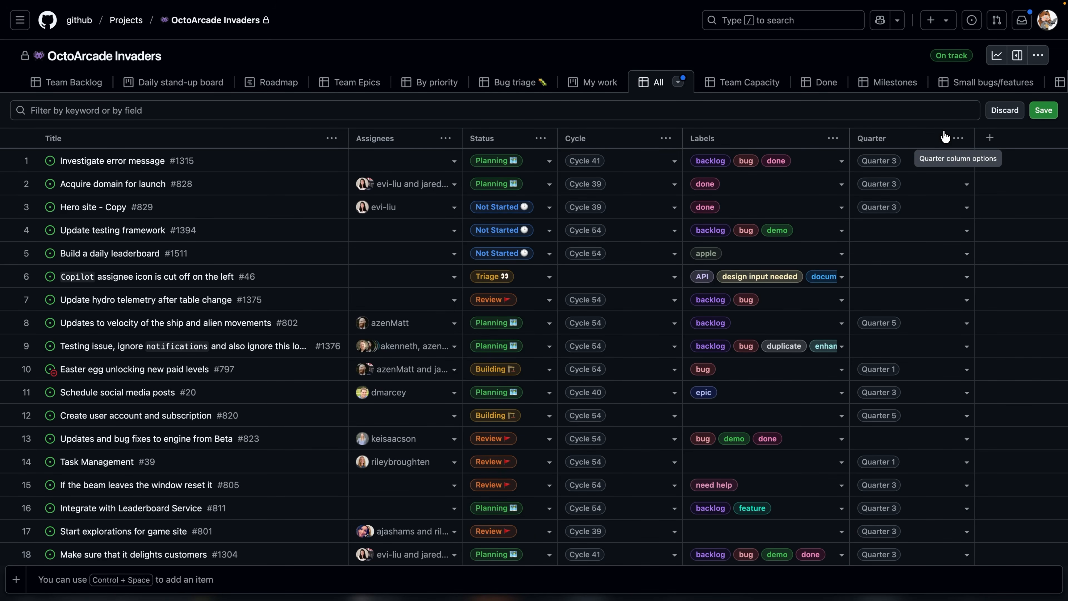
# Start a 'so' filter, then discard all unsaved changes to the All view.
pyautogui.click(806, 111)
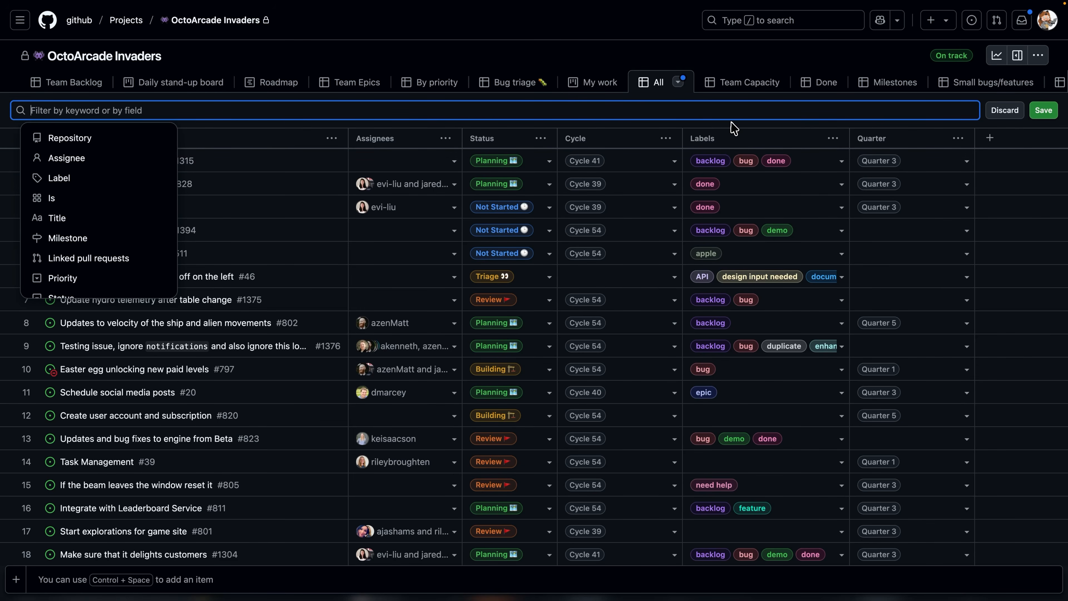
pyautogui.write('social')
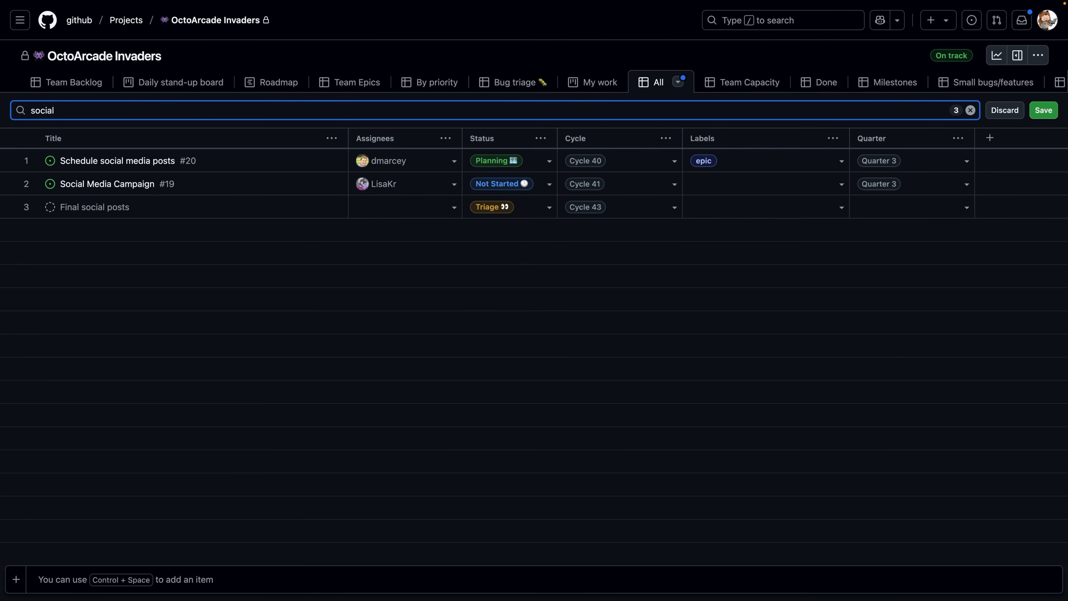
pyautogui.click(1004, 111)
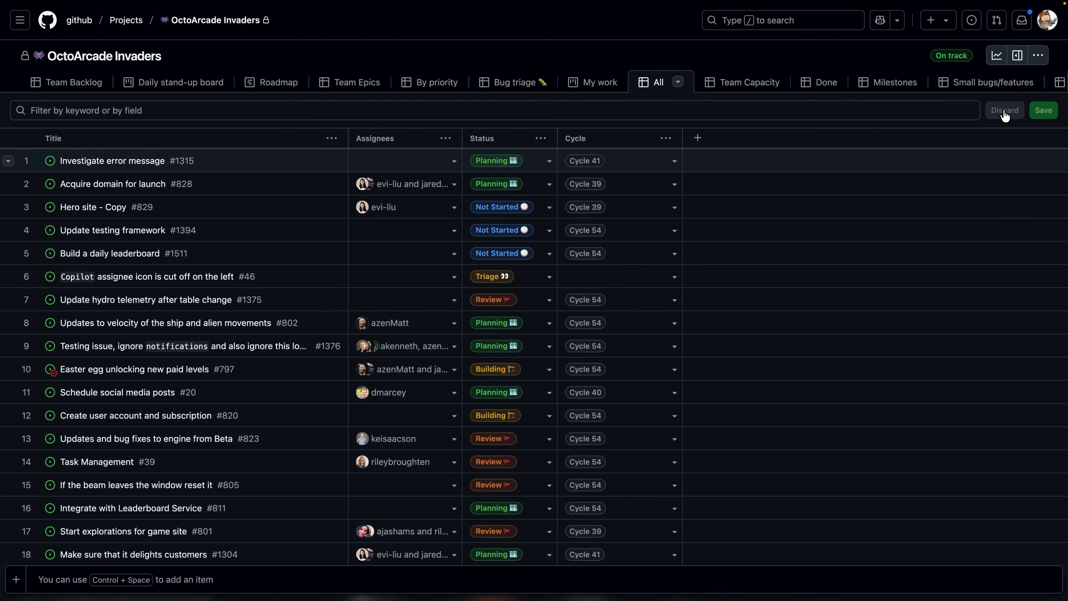
pyautogui.click(665, 138)
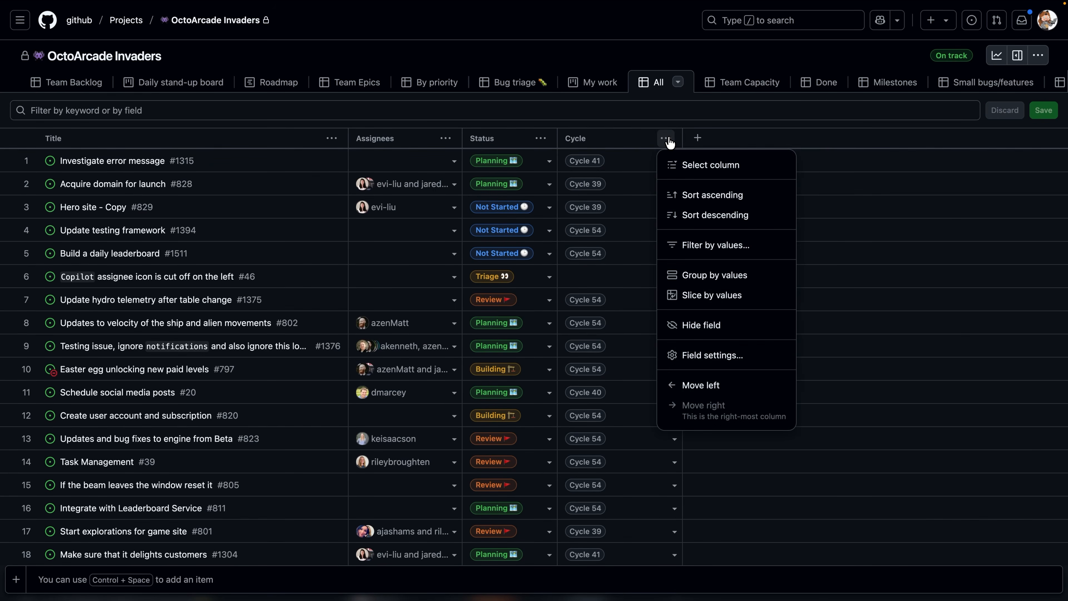
pyautogui.click(709, 325)
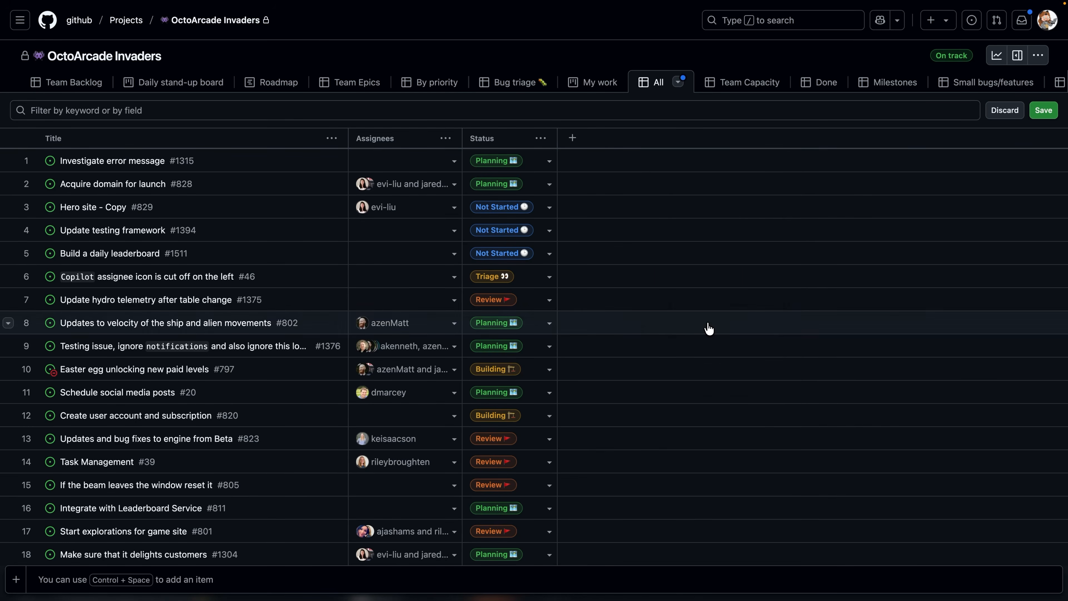
pyautogui.click(544, 141)
pyautogui.click(593, 329)
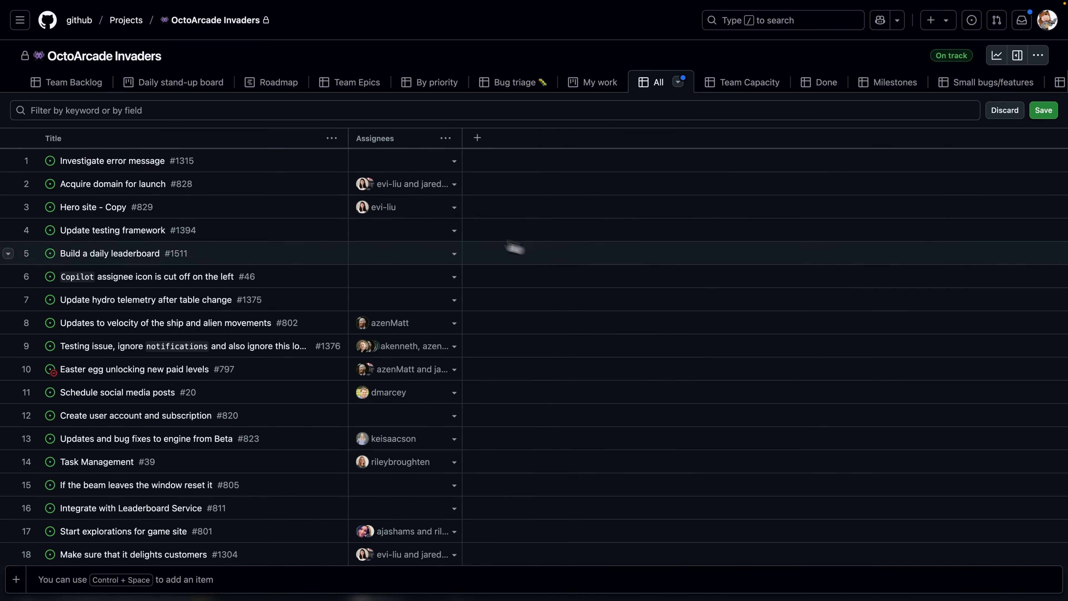
pyautogui.click(1015, 116)
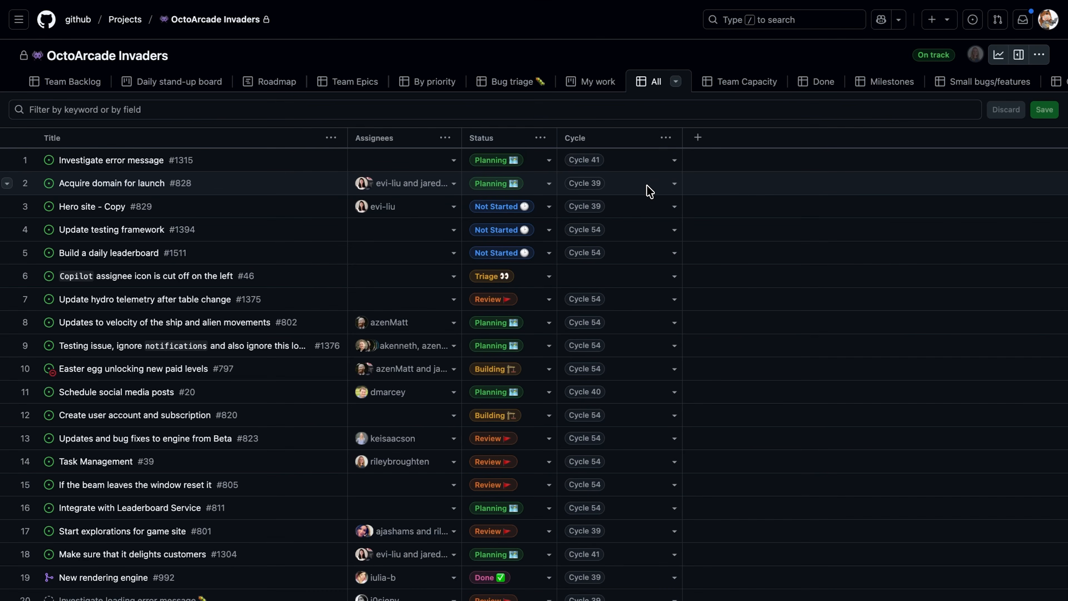
pyautogui.click(674, 184)
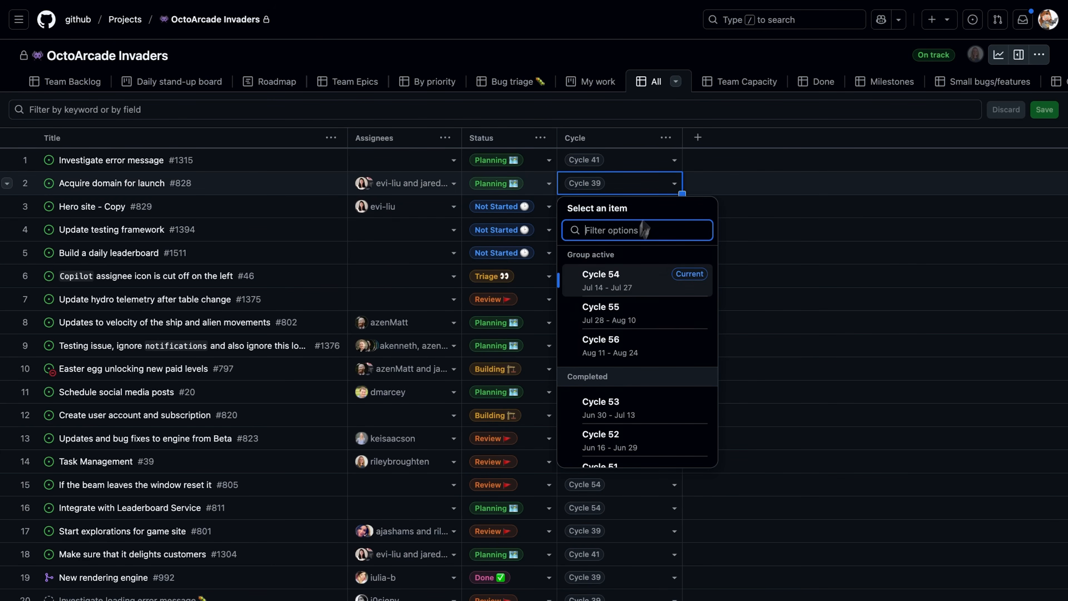
pyautogui.click(674, 186)
pyautogui.click(435, 163)
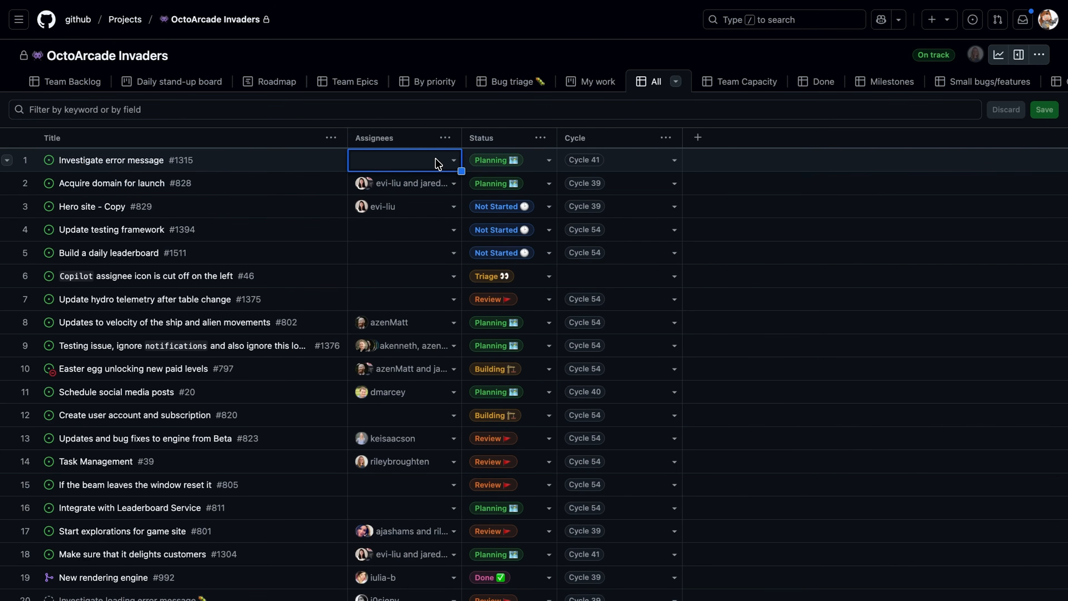
pyautogui.click(454, 162)
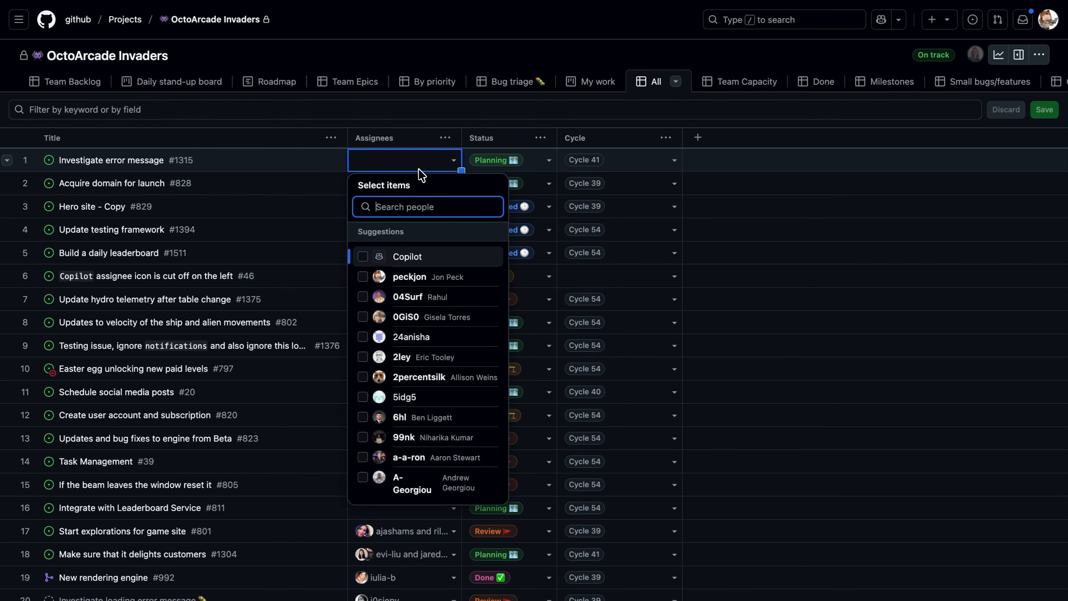
pyautogui.write('peckj')
pyautogui.click(363, 257)
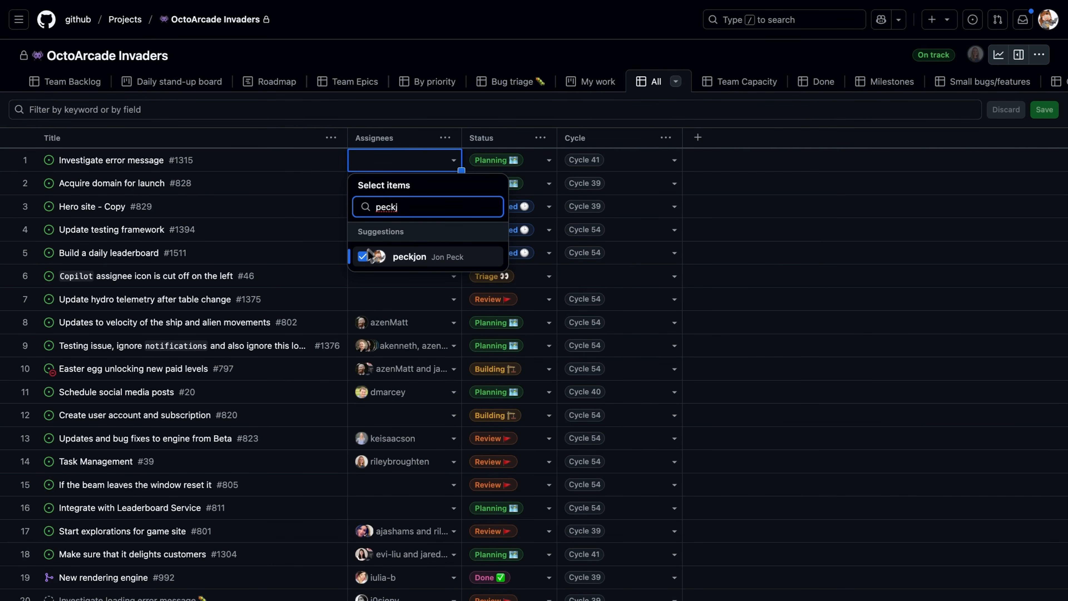
pyautogui.press('super+a')
pyautogui.write('geekt')
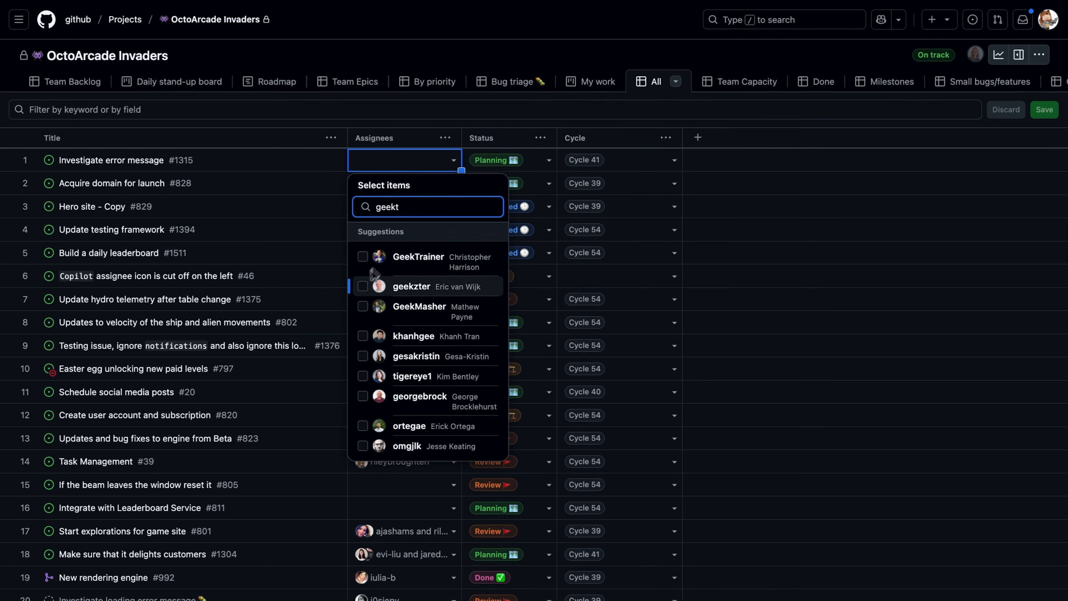
pyautogui.click(362, 256)
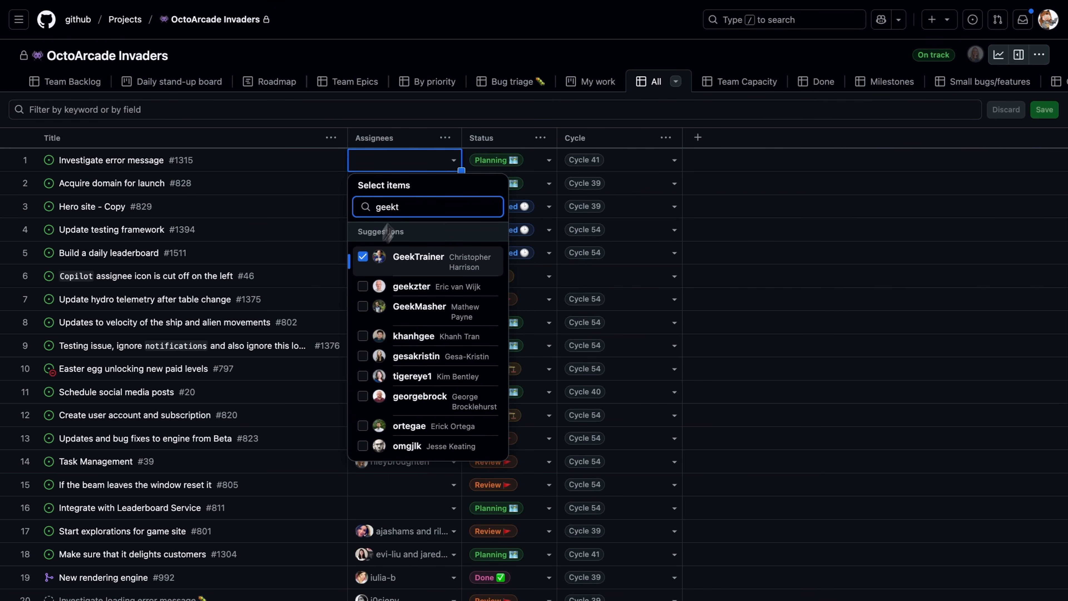
pyautogui.click(424, 170)
pyautogui.click(426, 170)
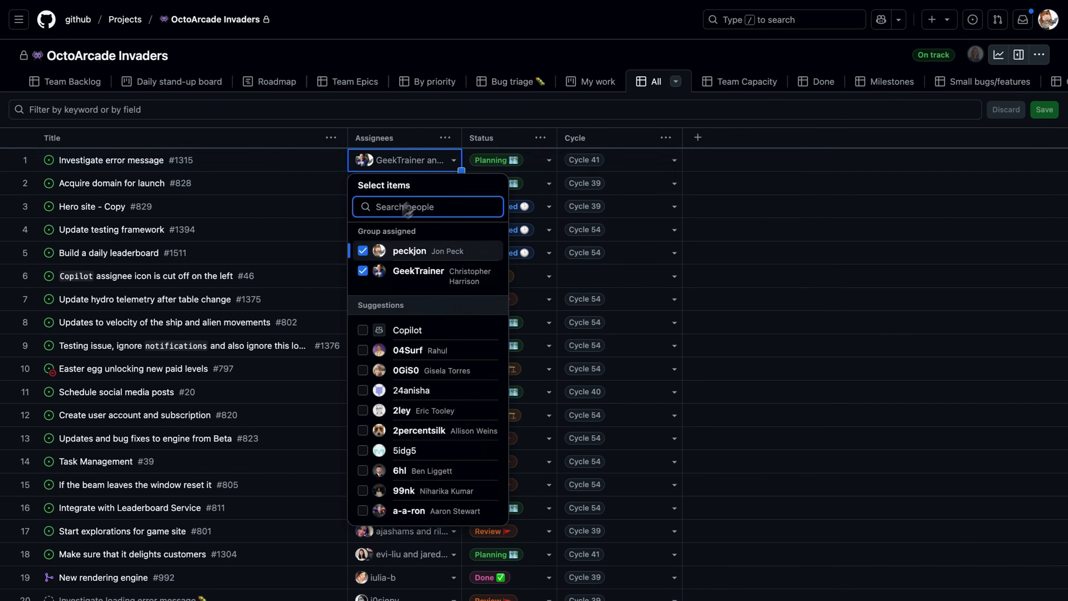
pyautogui.click(362, 251)
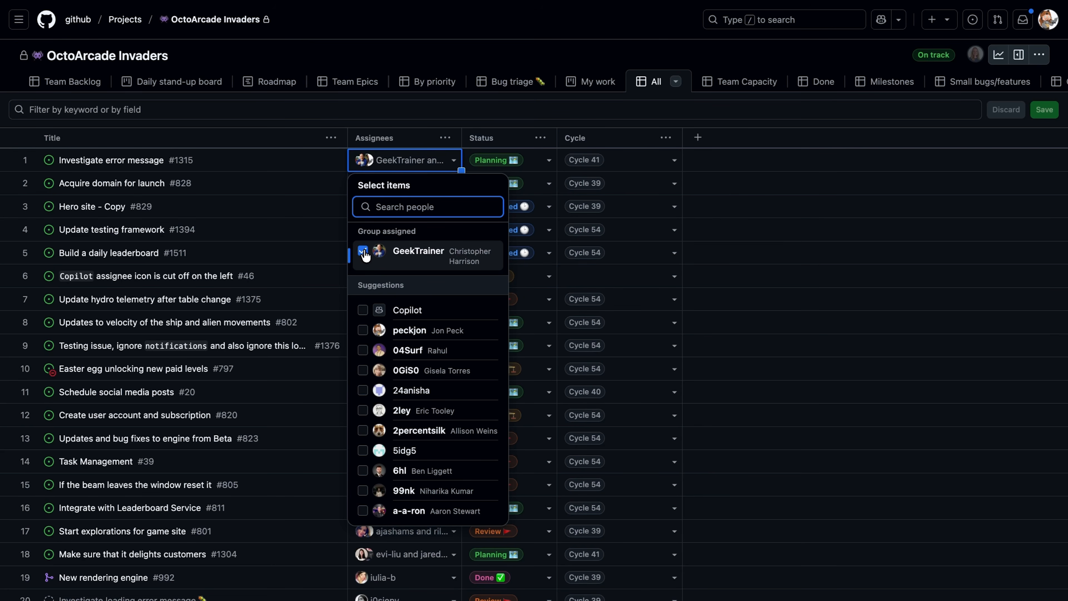
pyautogui.click(433, 165)
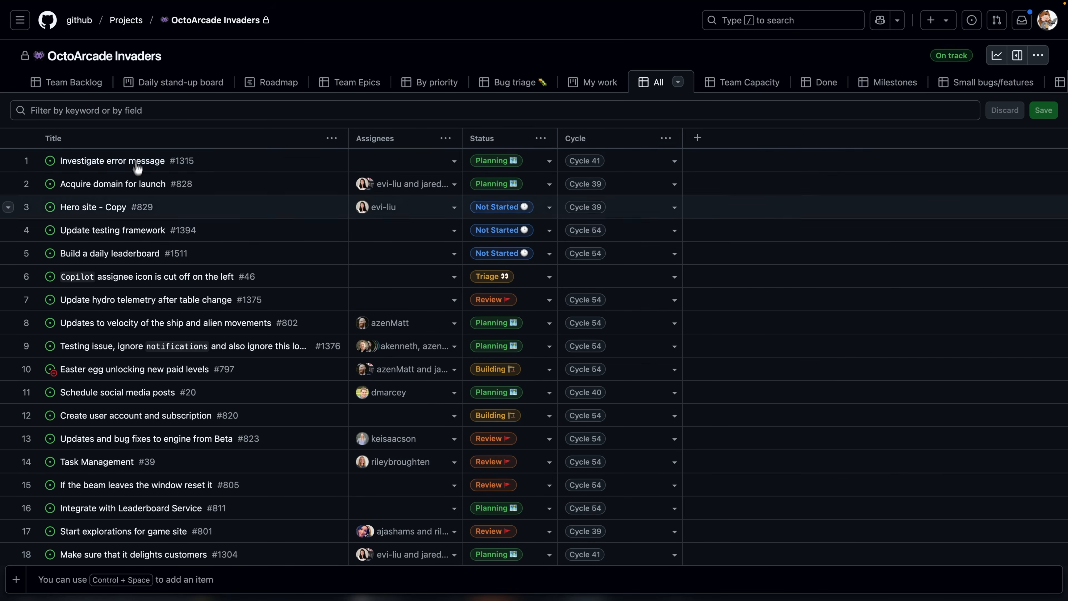
# Add a Sub-issues progress column showing values like 1 / 2 50% and 2 / 6 33%.
pyautogui.click(698, 139)
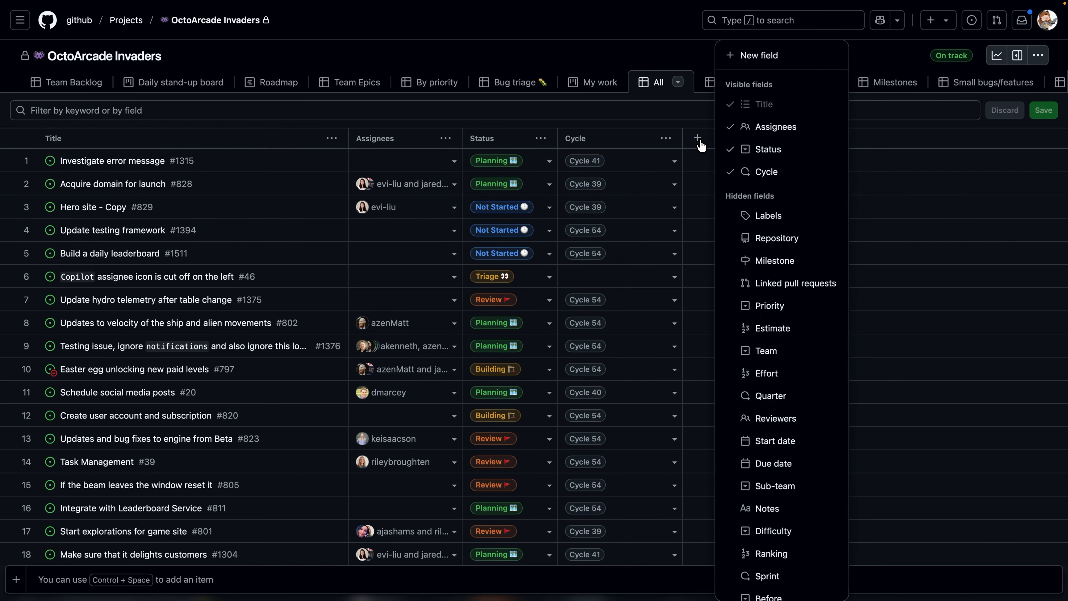
pyautogui.scroll(-5, 758, 284)
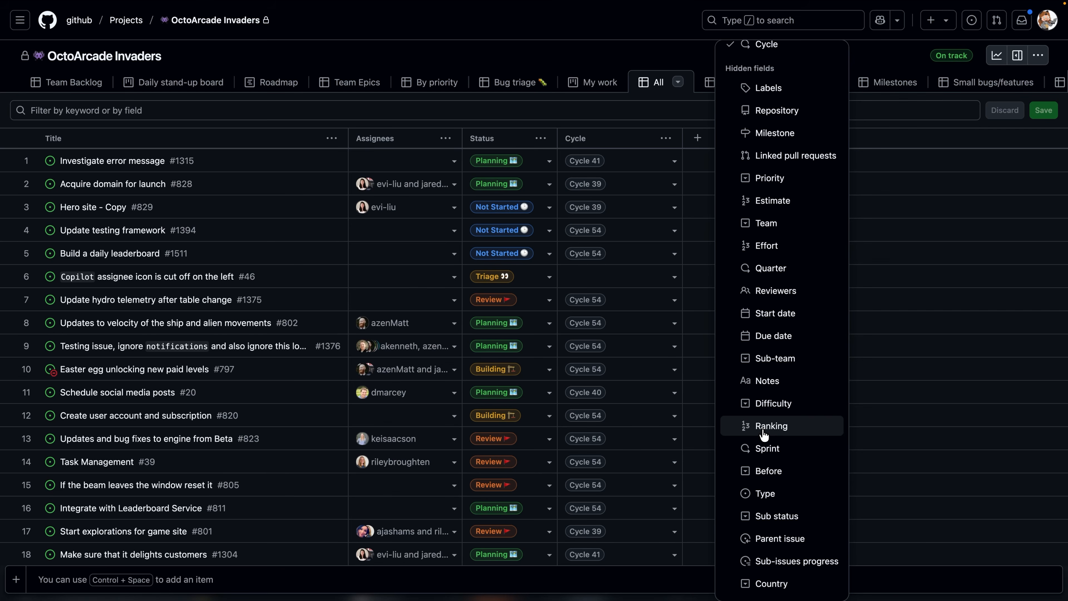
pyautogui.scroll(-3, 763, 434)
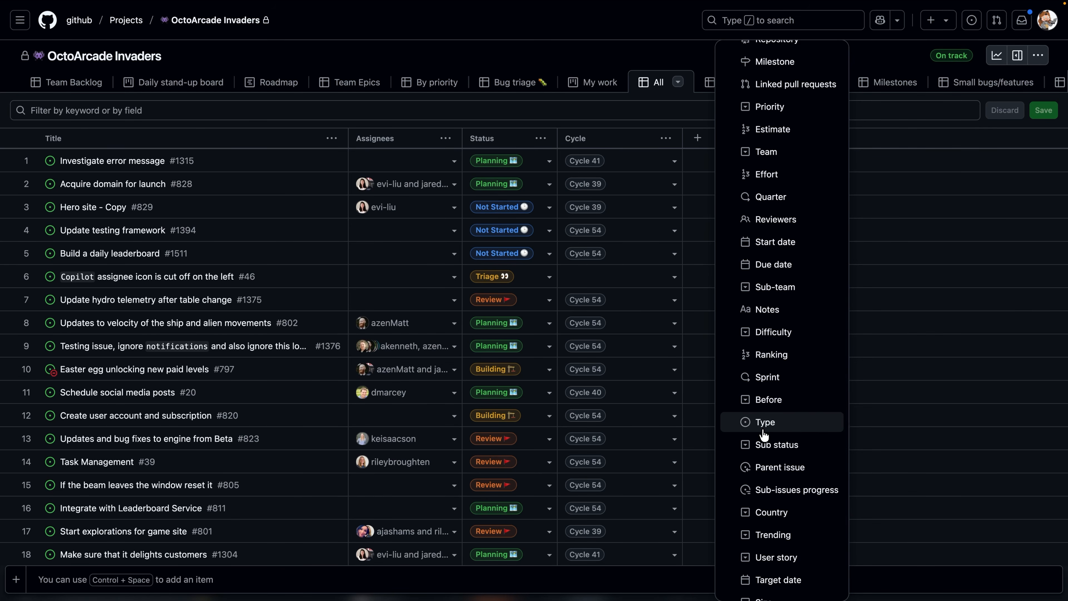
pyautogui.scroll(-1, 763, 434)
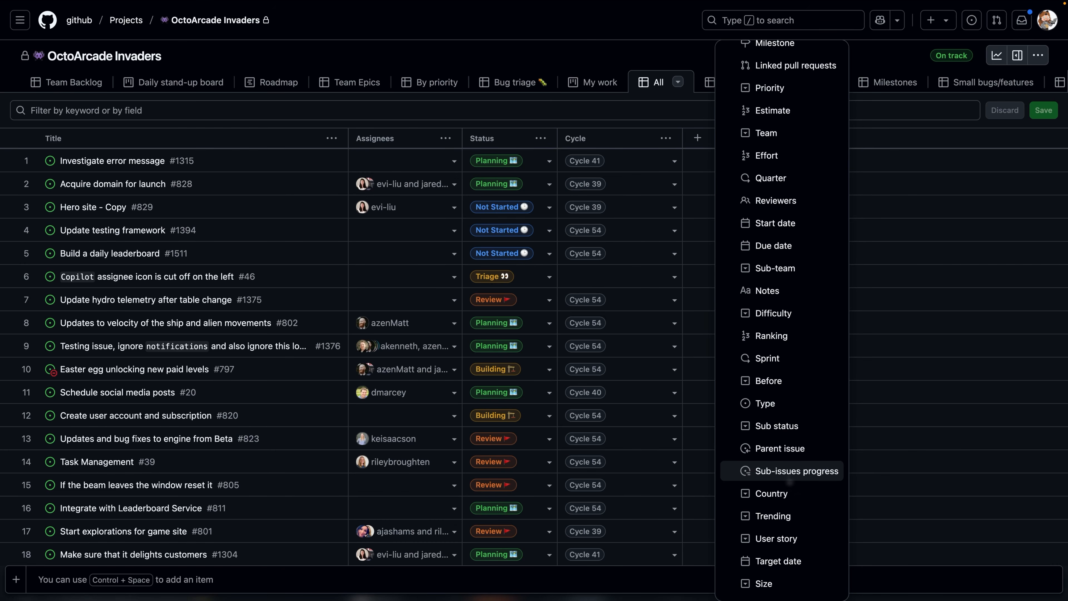
pyautogui.click(791, 473)
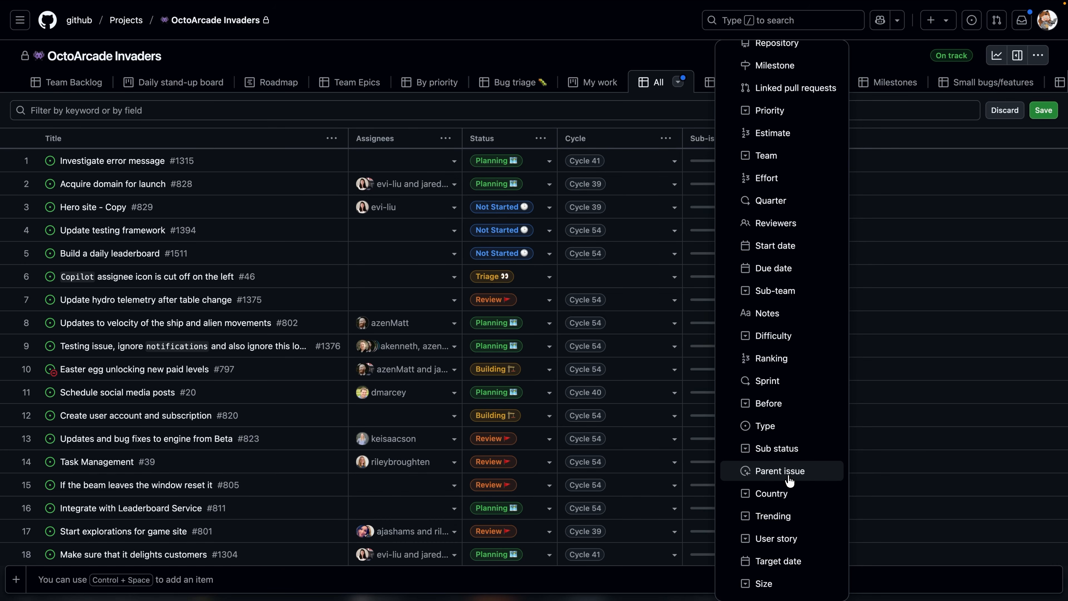
pyautogui.click(891, 179)
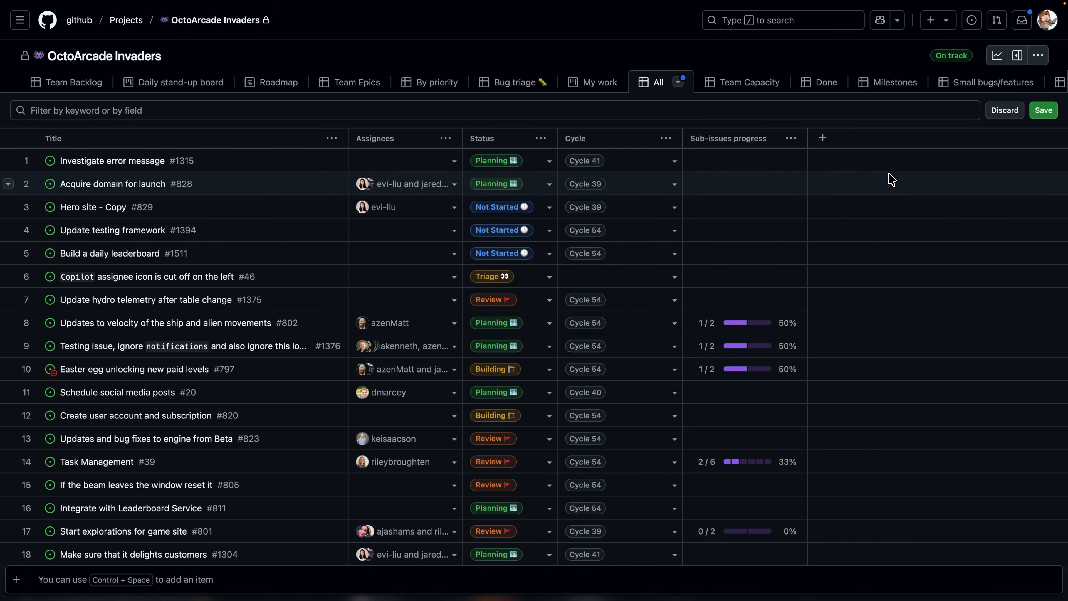
pyautogui.scroll(-1, 740, 329)
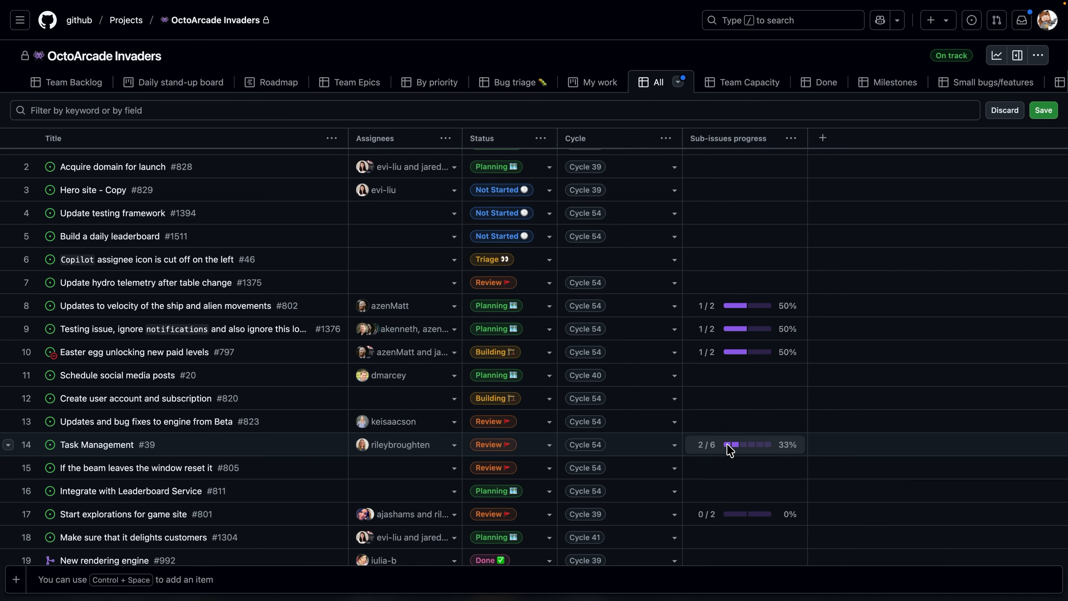
pyautogui.click(115, 444)
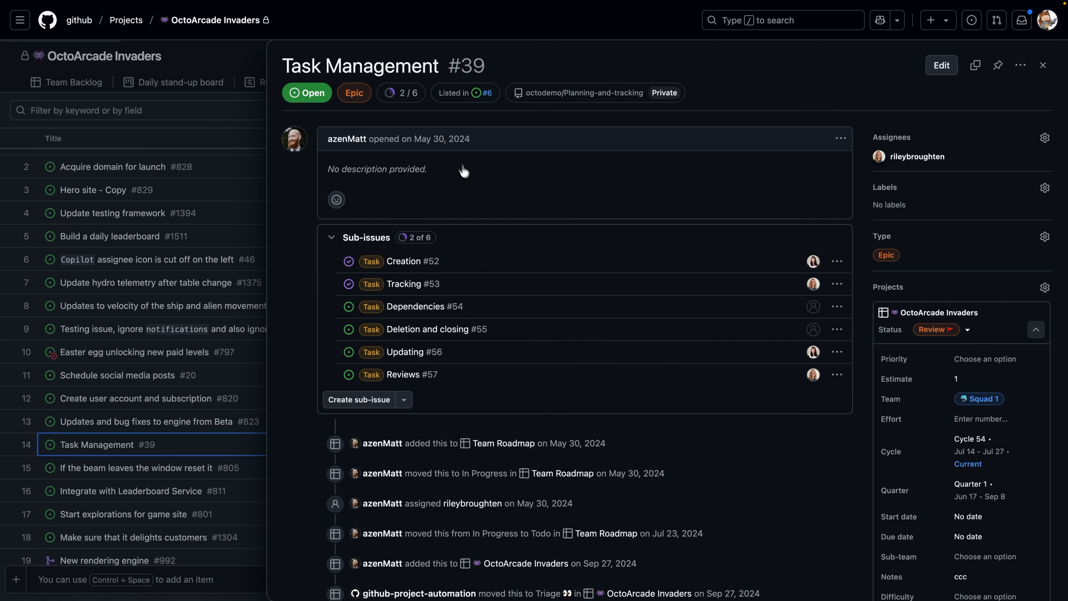
pyautogui.click(332, 238)
pyautogui.click(334, 238)
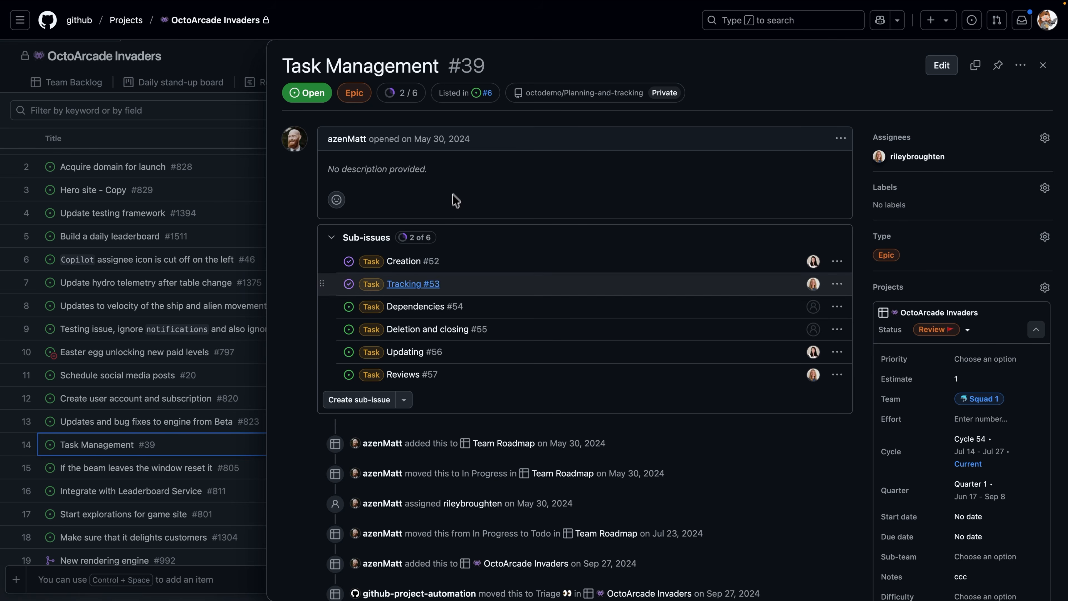
pyautogui.click(403, 401)
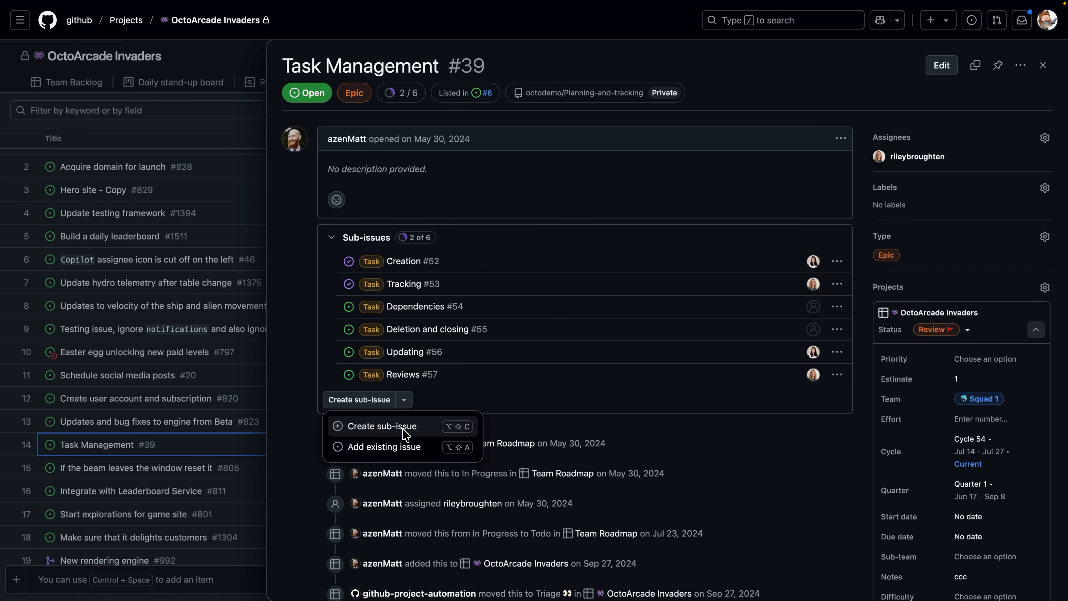
pyautogui.click(487, 399)
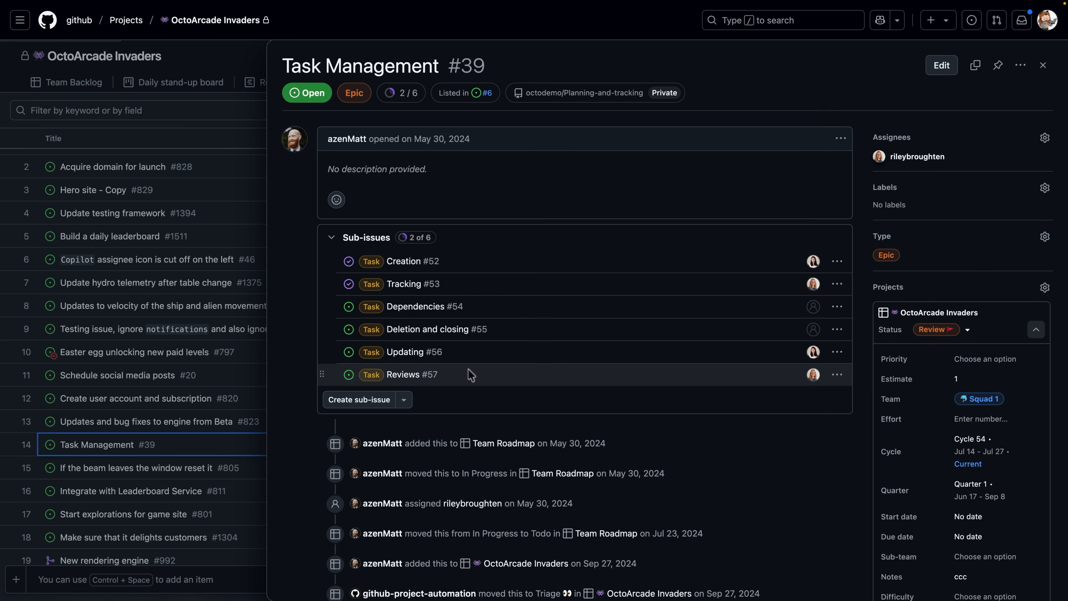
pyautogui.click(1043, 66)
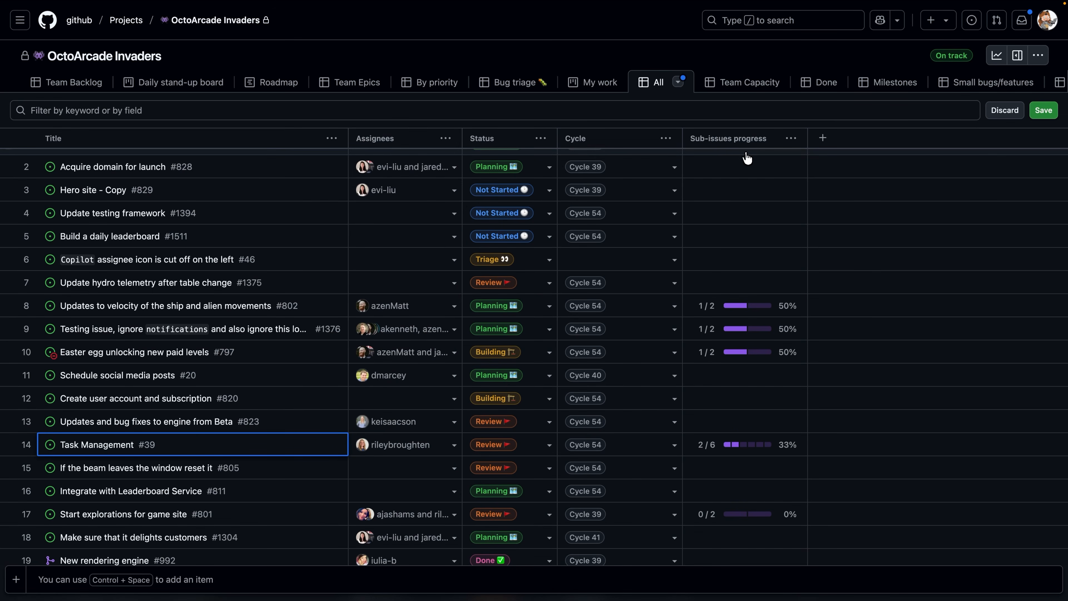
pyautogui.scroll(1, 753, 336)
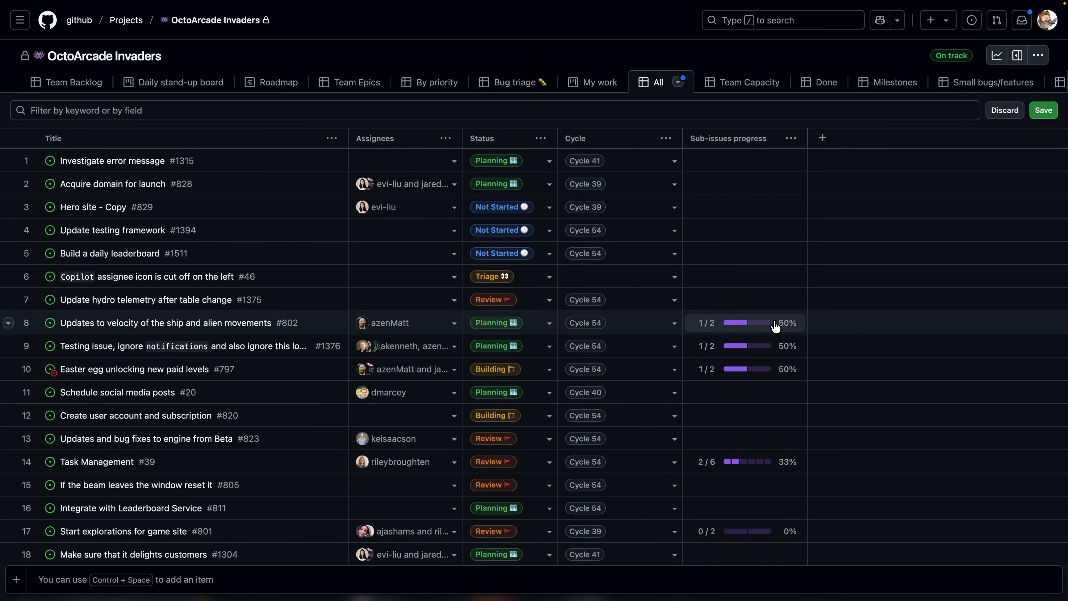
pyautogui.click(748, 323)
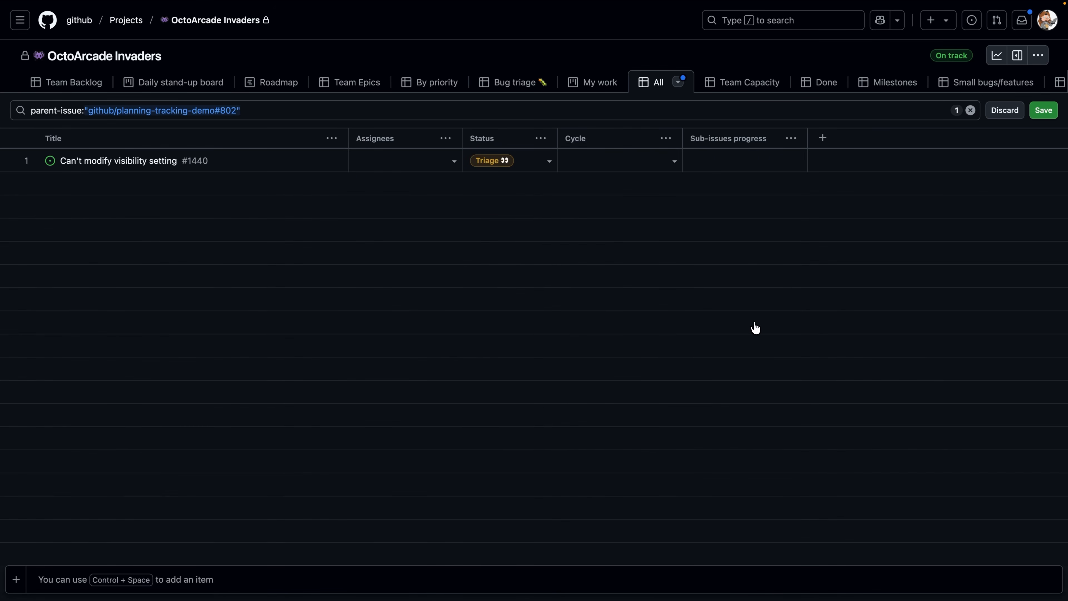
pyautogui.click(695, 111)
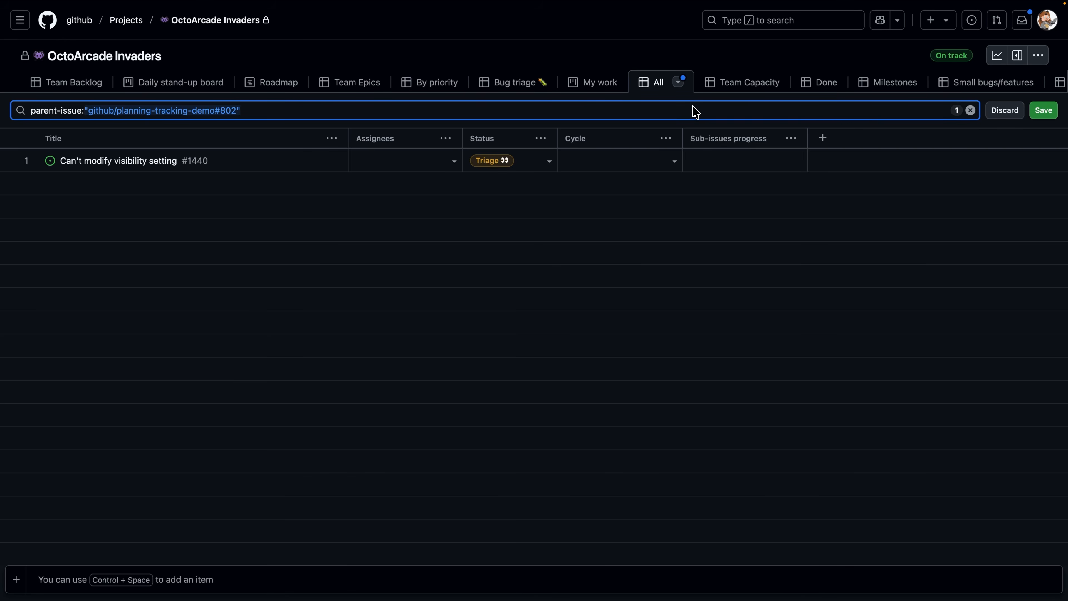
pyautogui.hotkey('ctrl', 'a')
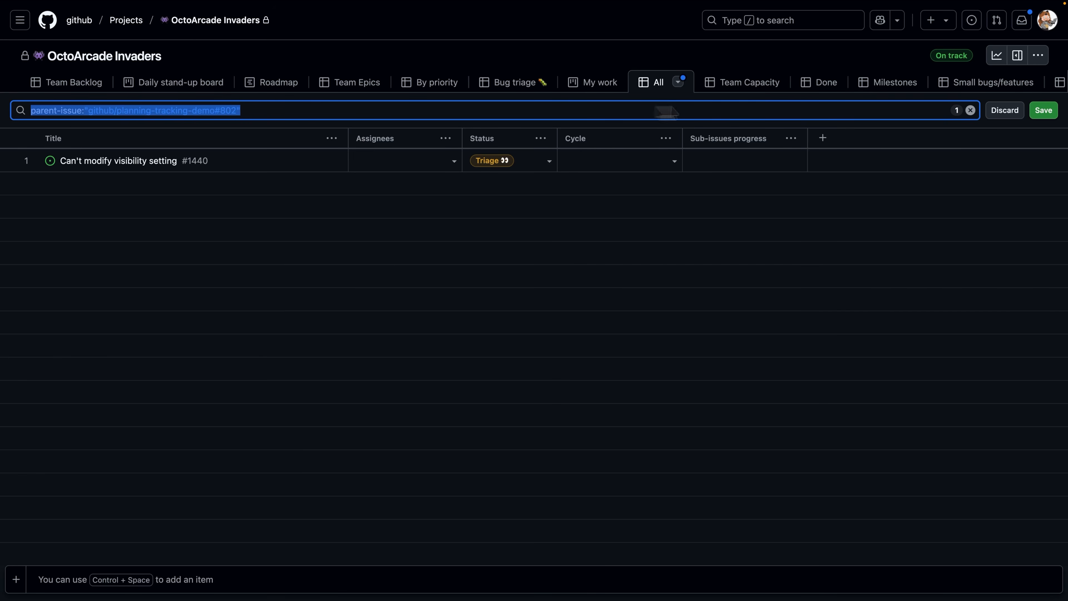
pyautogui.press('BackSpace')
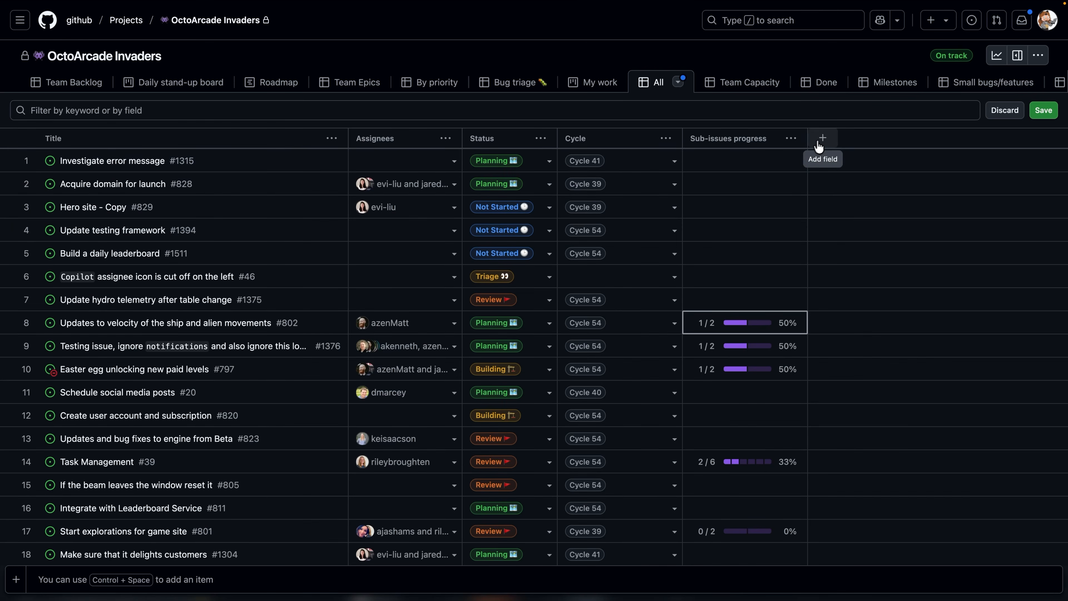
# Add a Parent issue column, listing New sdsdsd #1377 as parent of #1394 and #1376.
pyautogui.click(822, 143)
pyautogui.scroll(-1, 887, 274)
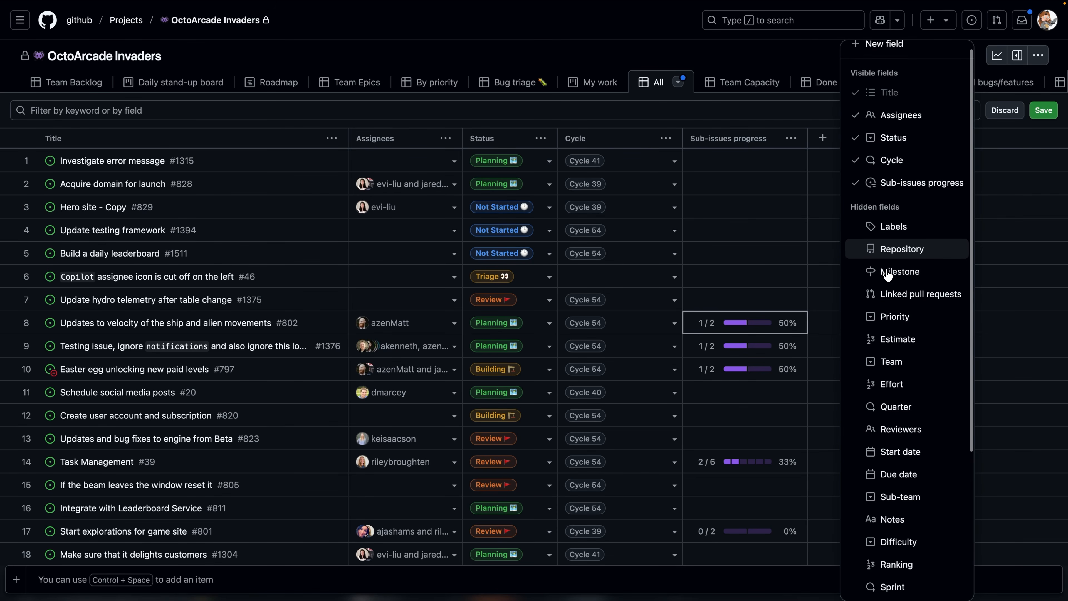
pyautogui.scroll(-5, 887, 274)
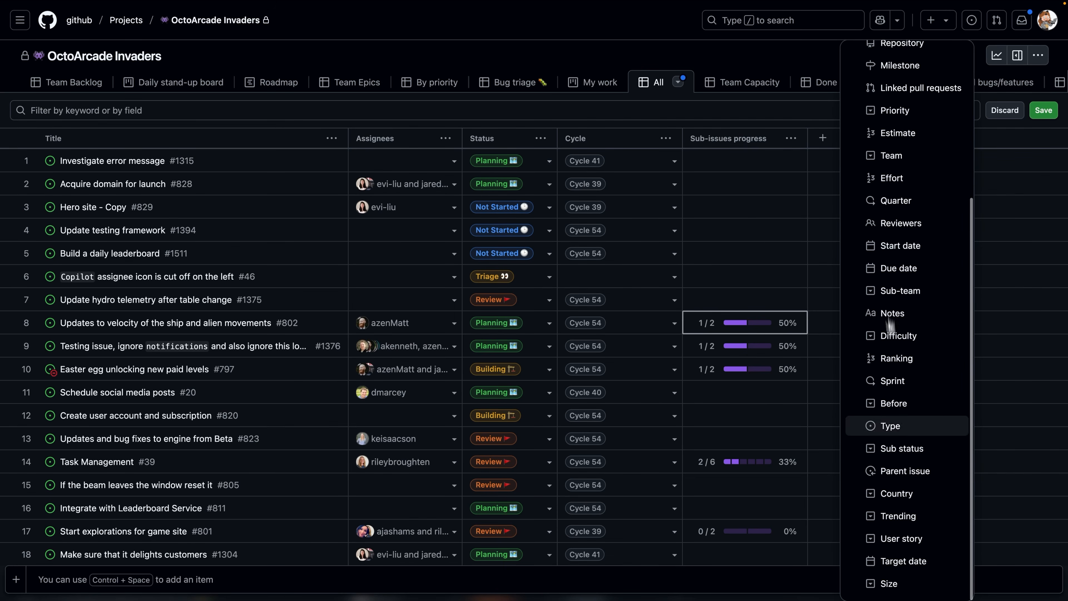
pyautogui.click(911, 470)
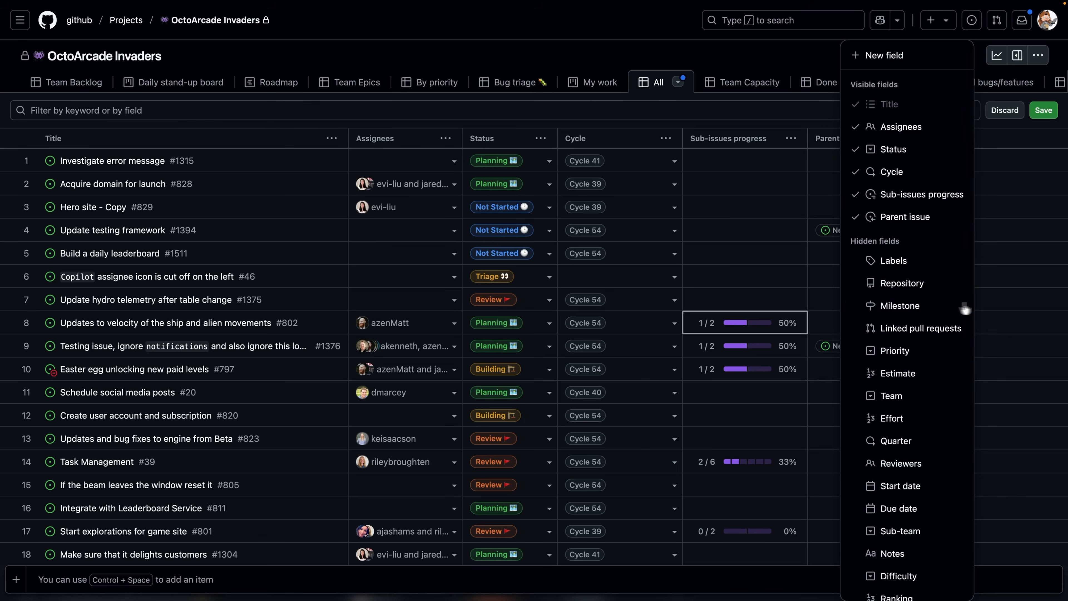
pyautogui.click(989, 306)
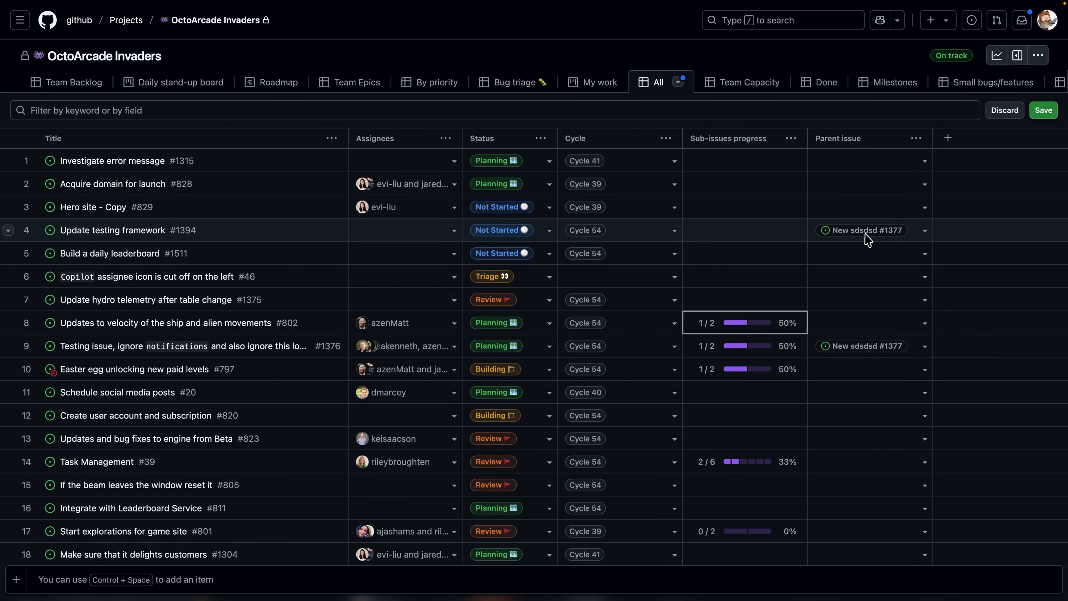
pyautogui.moveTo(869, 239)
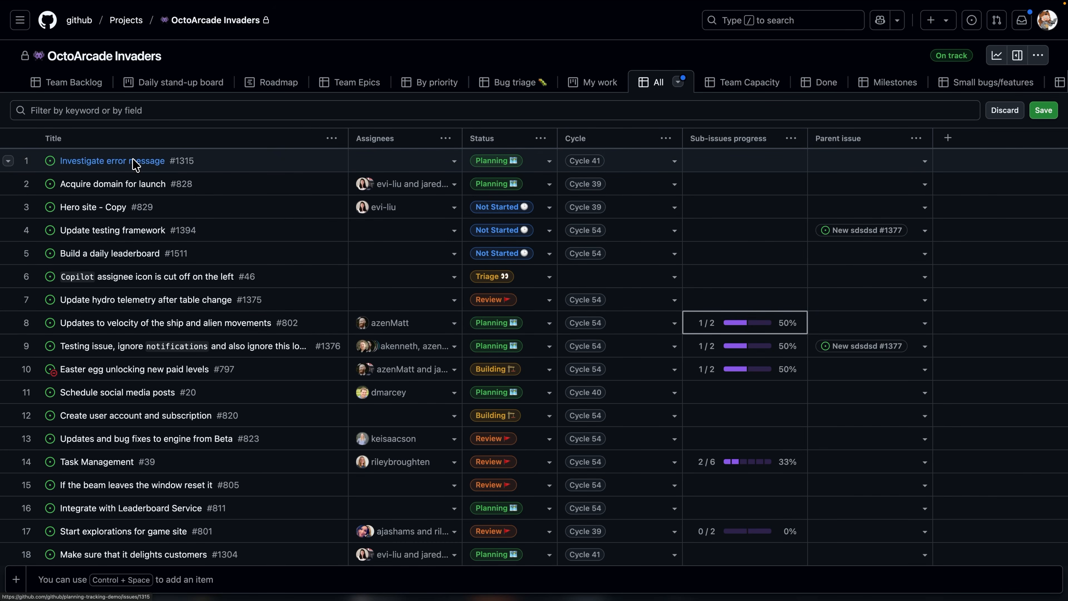
# Add a Type column labelling items Bug, Feature, Task, Initiative or Epic.
pyautogui.click(951, 140)
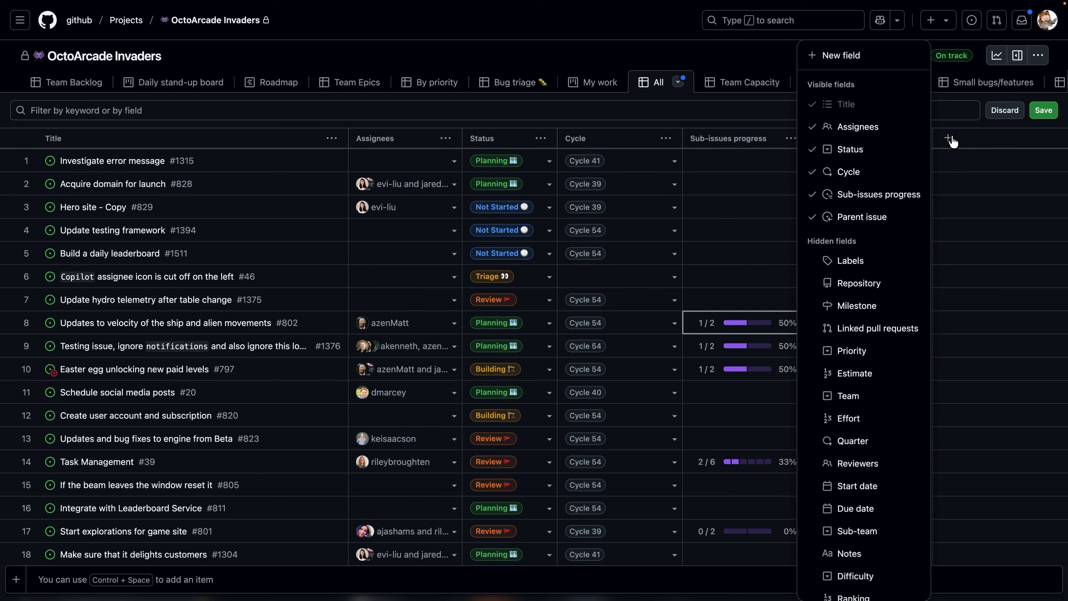
pyautogui.scroll(-1, 885, 201)
pyautogui.scroll(-5, 882, 243)
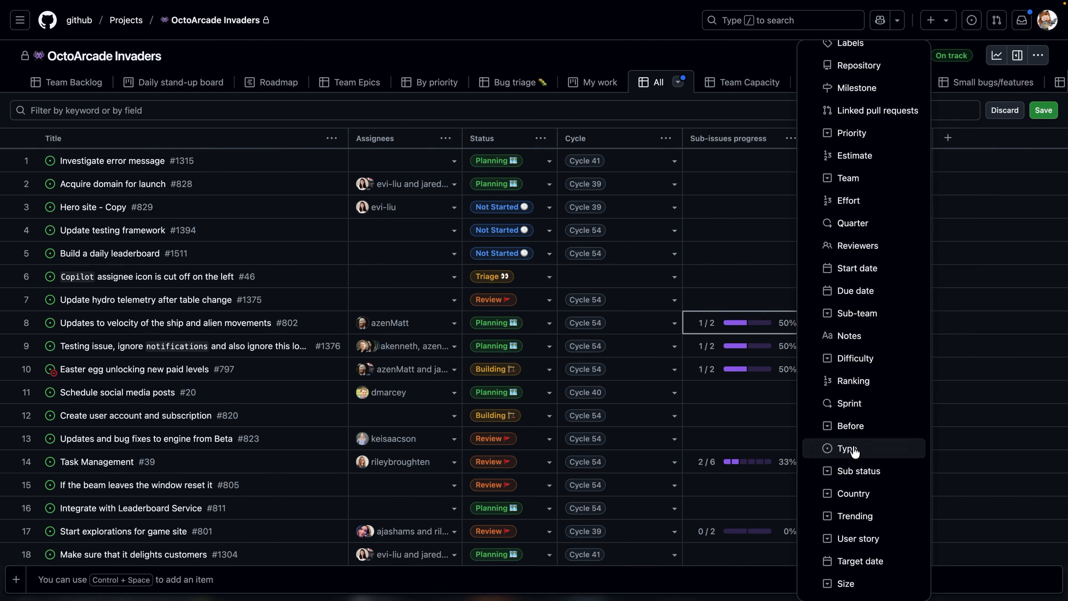
pyautogui.click(854, 452)
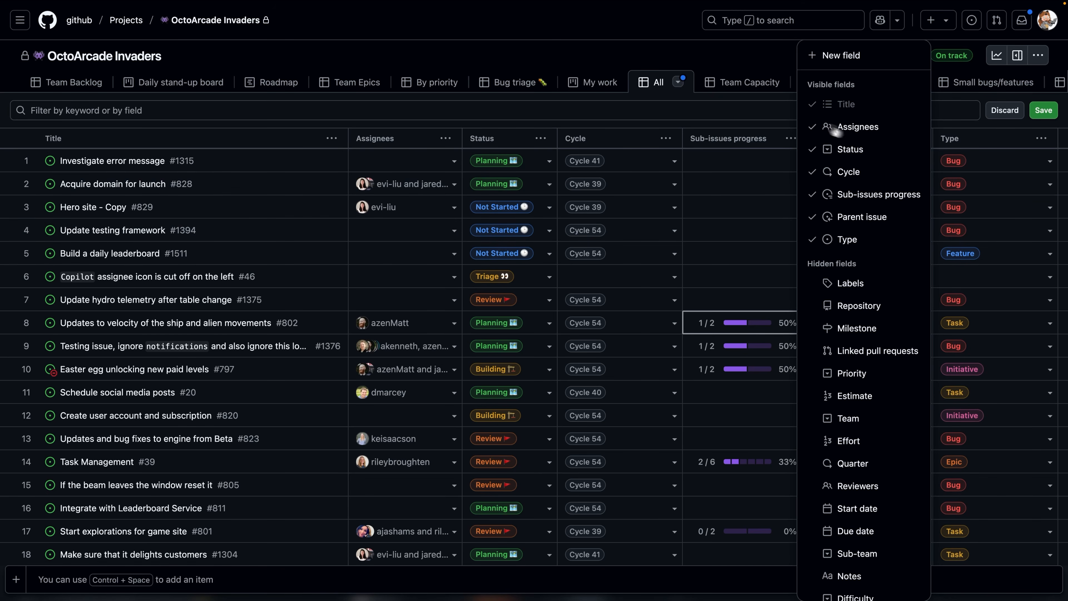
pyautogui.click(788, 115)
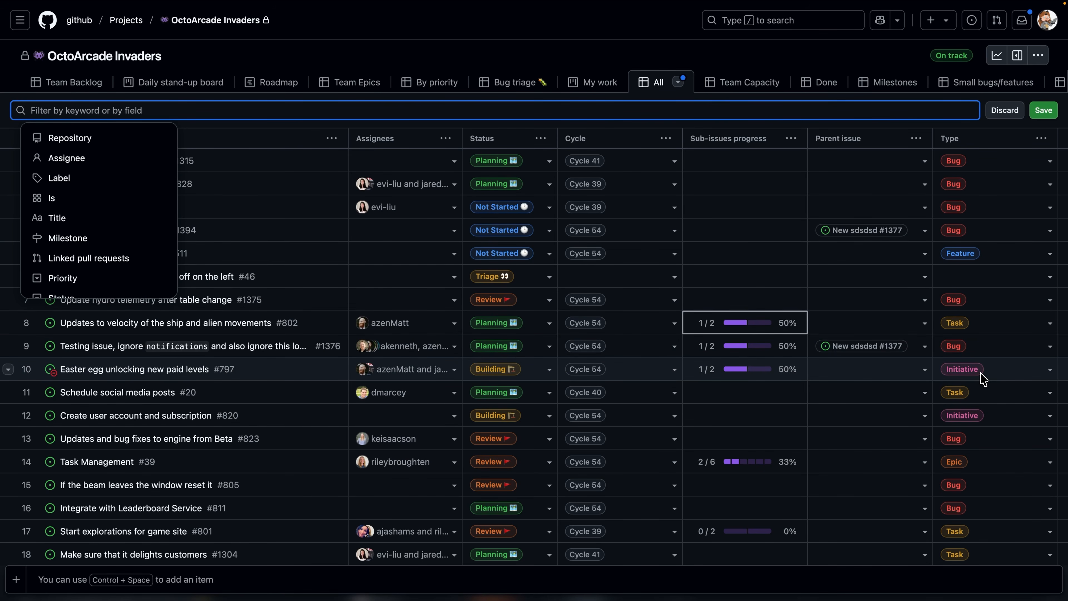
pyautogui.click(883, 382)
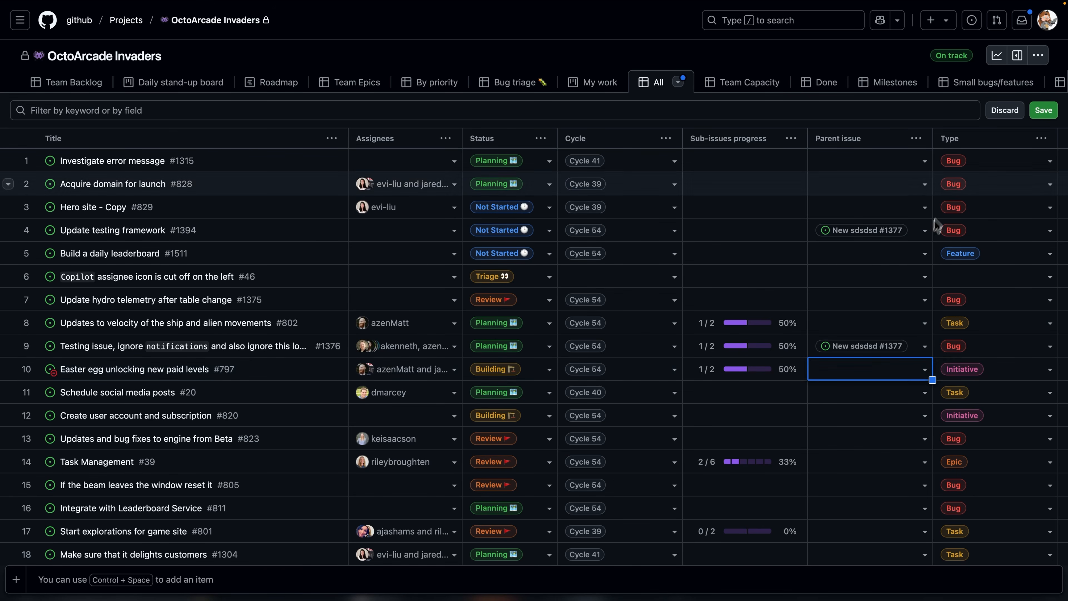
# Discard the extra columns and switch the All view to Board layout.
pyautogui.press('Home')
pyautogui.click(1005, 112)
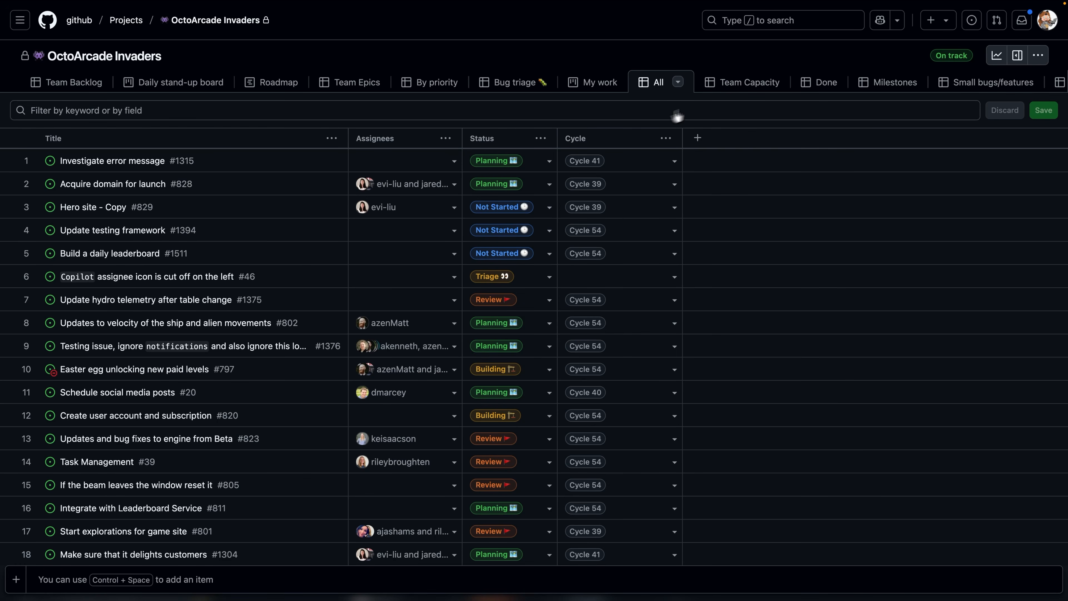
pyautogui.click(678, 83)
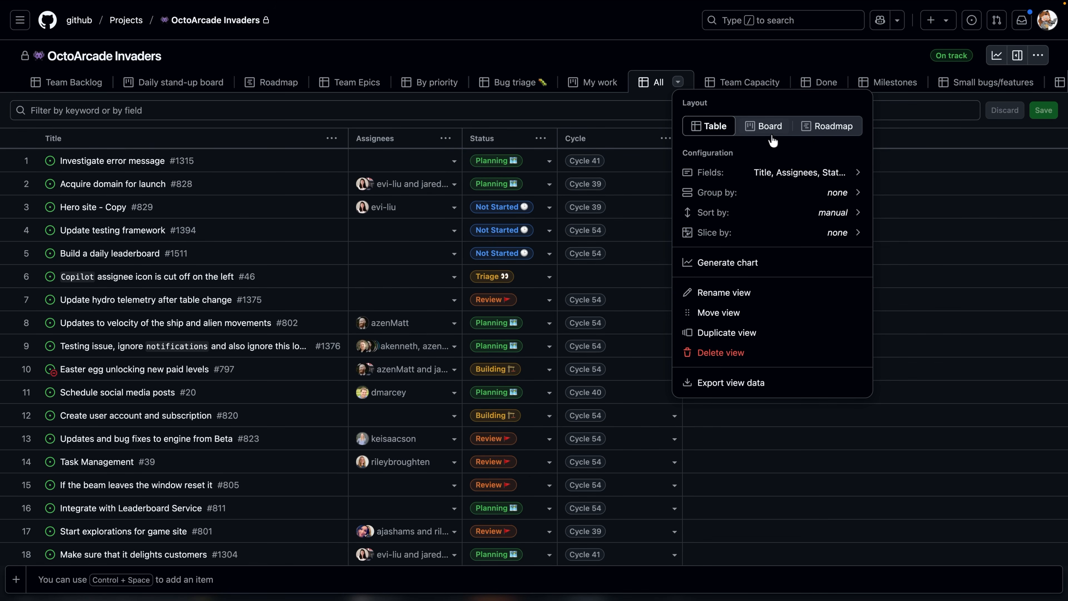
pyautogui.click(764, 126)
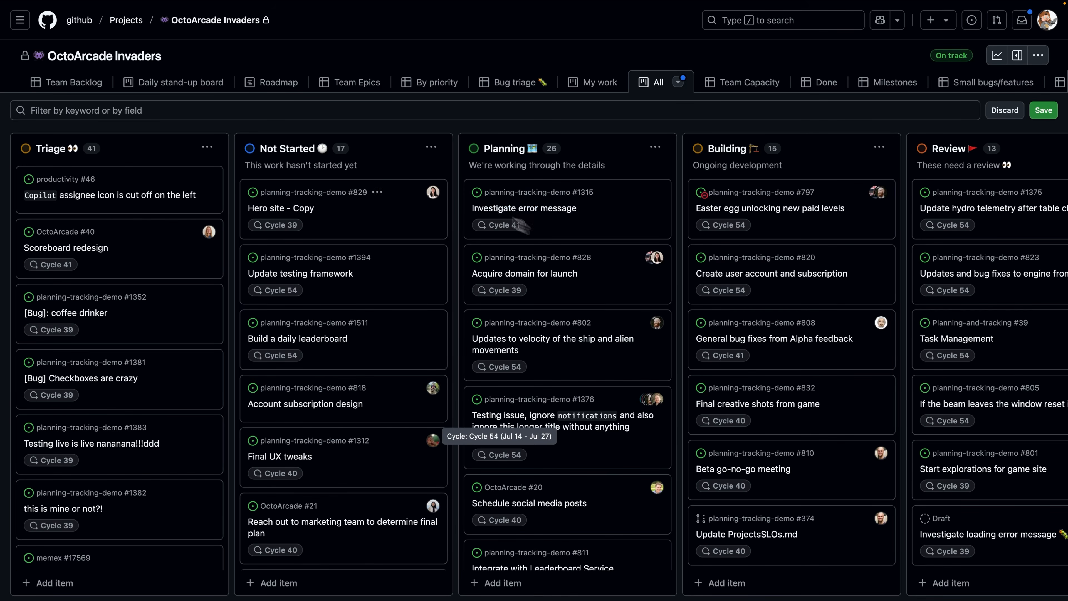
# Switch the All view's layout to Roadmap, then open the Roadmap view.
pyautogui.click(679, 82)
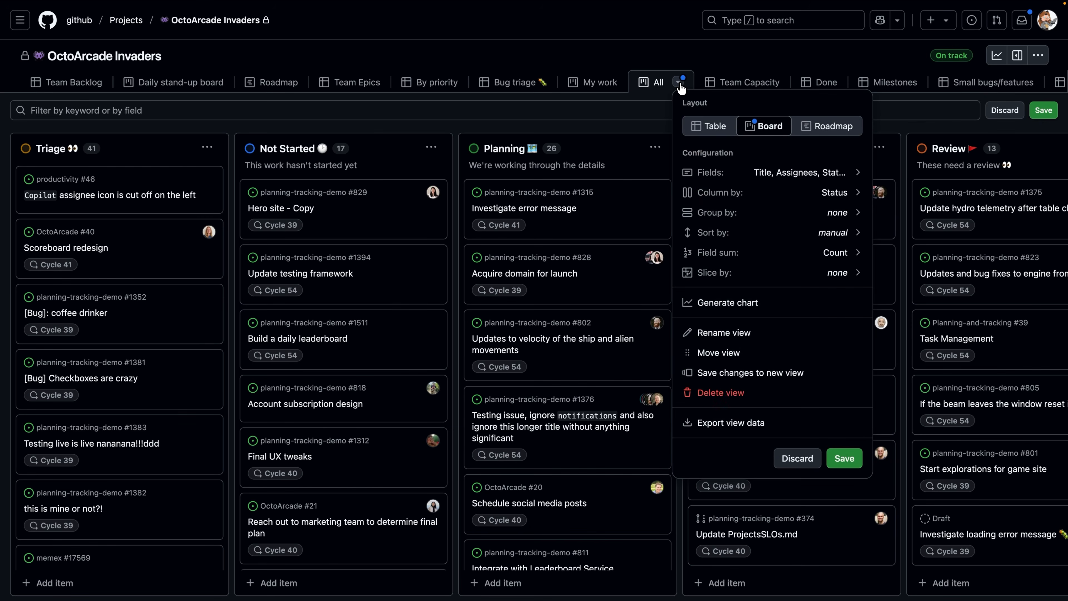
pyautogui.click(834, 126)
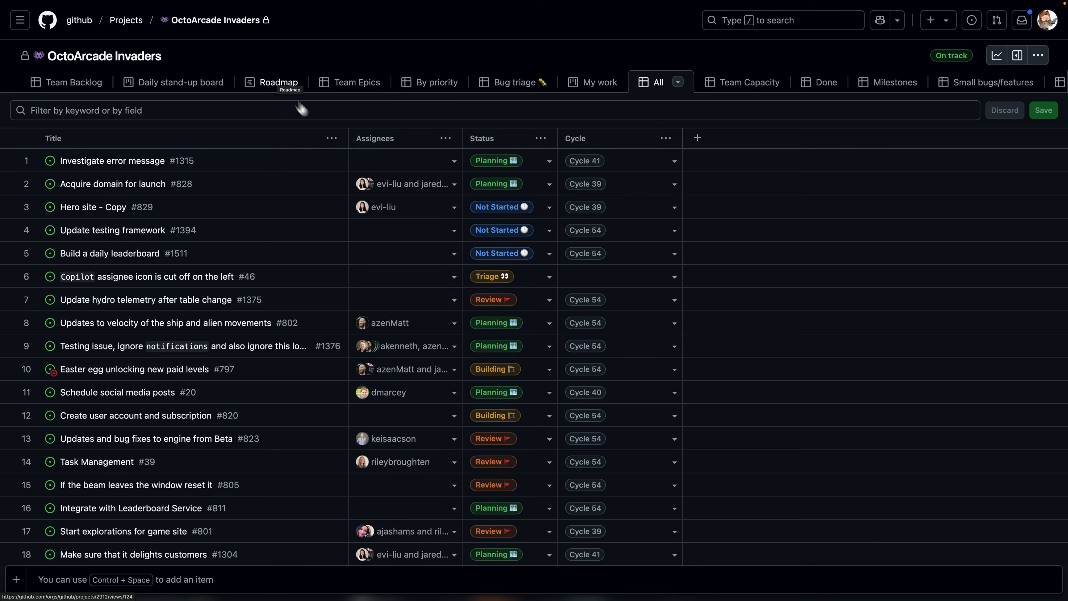
pyautogui.click(278, 84)
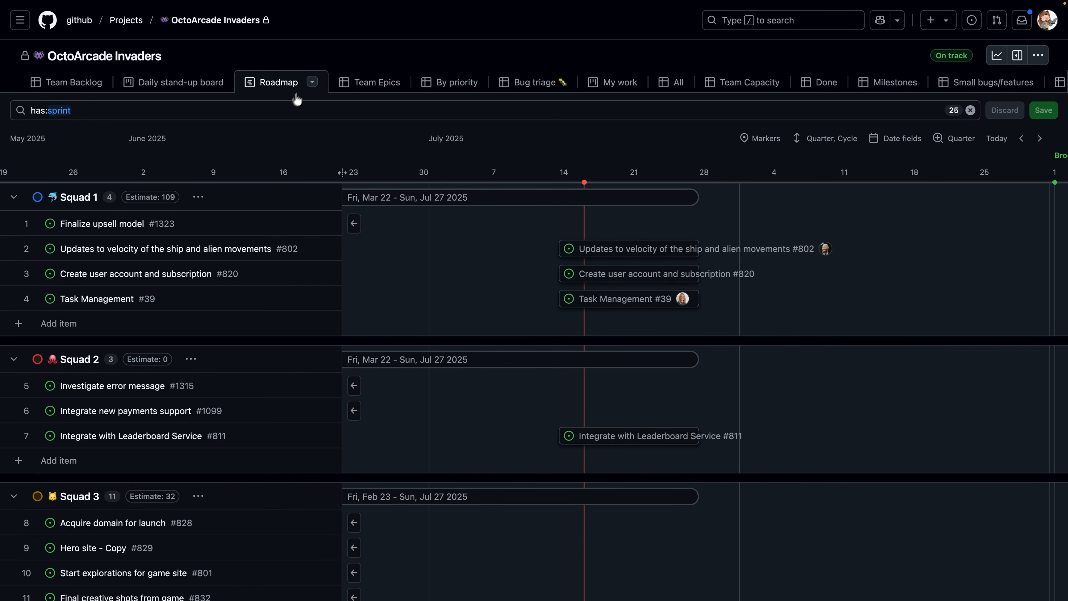
# Inspect the Roadmap view options and has:sprint filter, then collapse and re-expand Squad 1.
pyautogui.click(312, 82)
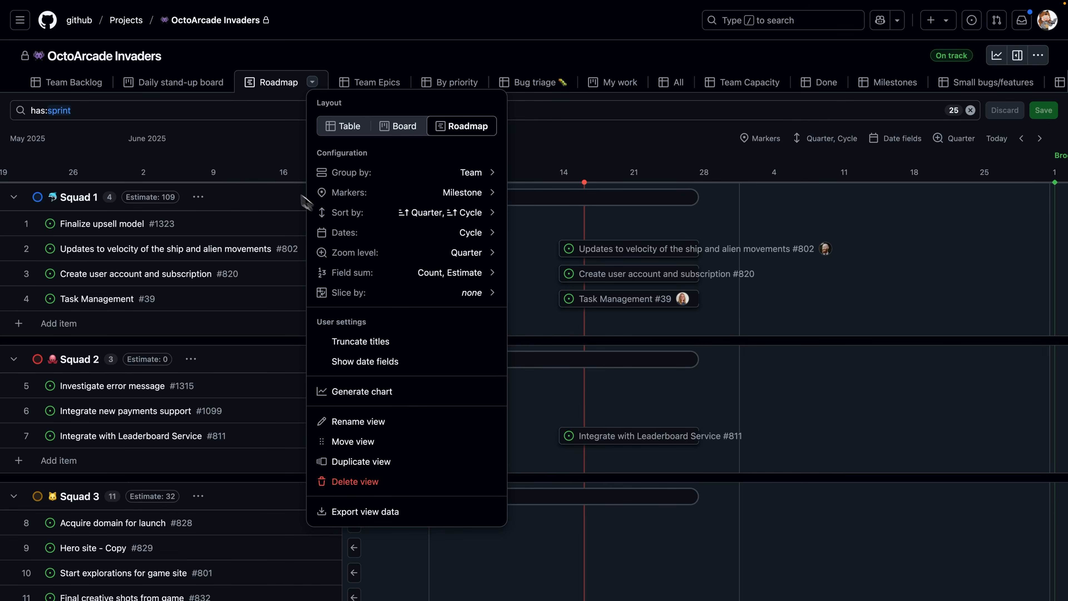
pyautogui.click(259, 159)
pyautogui.tripleClick(21, 111)
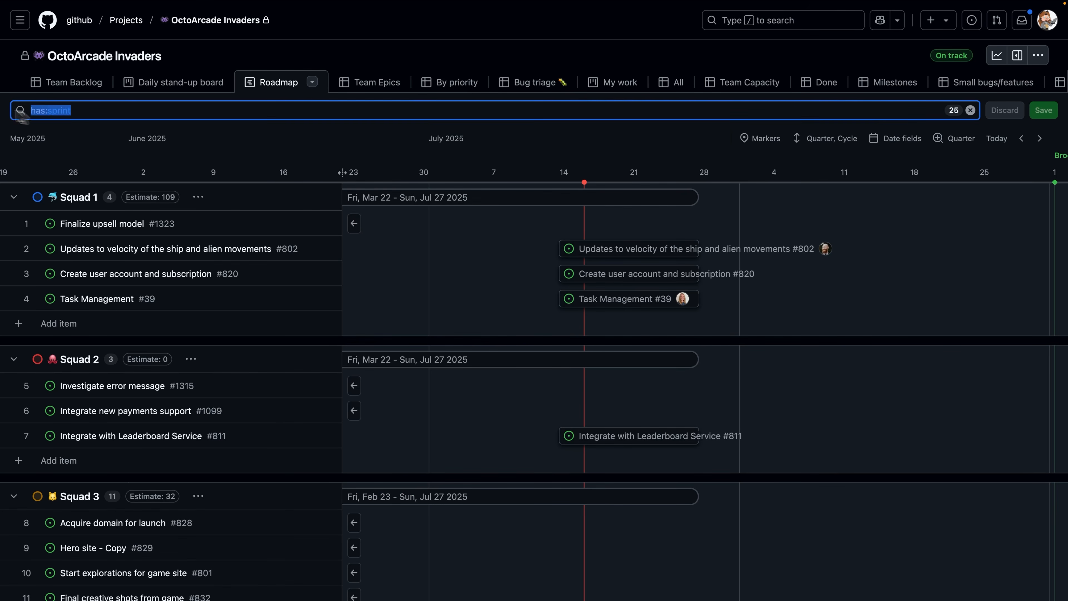
pyautogui.click(257, 140)
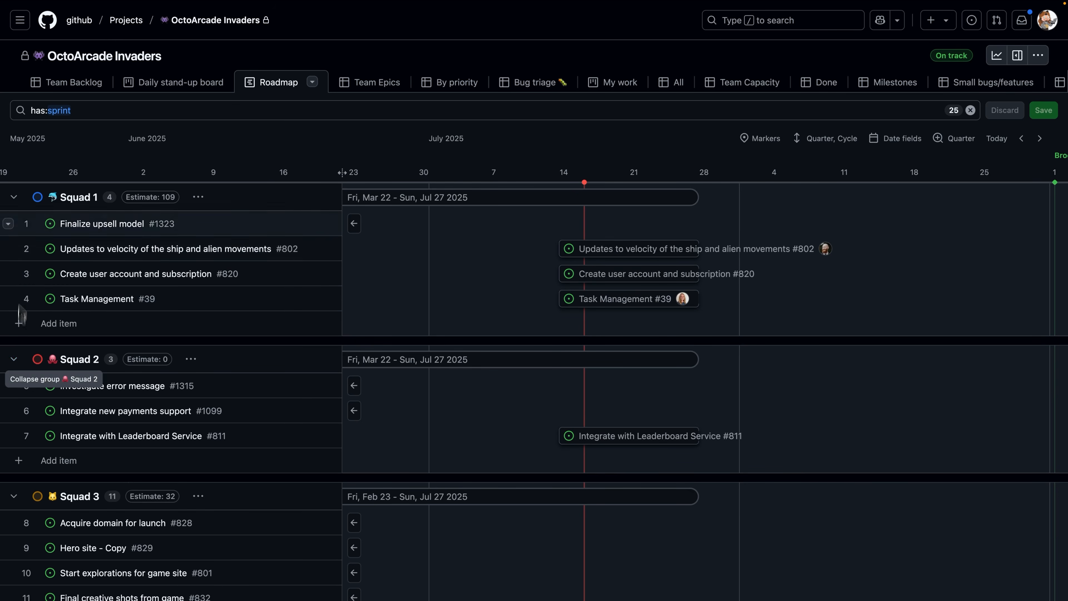
pyautogui.click(15, 200)
pyautogui.click(15, 199)
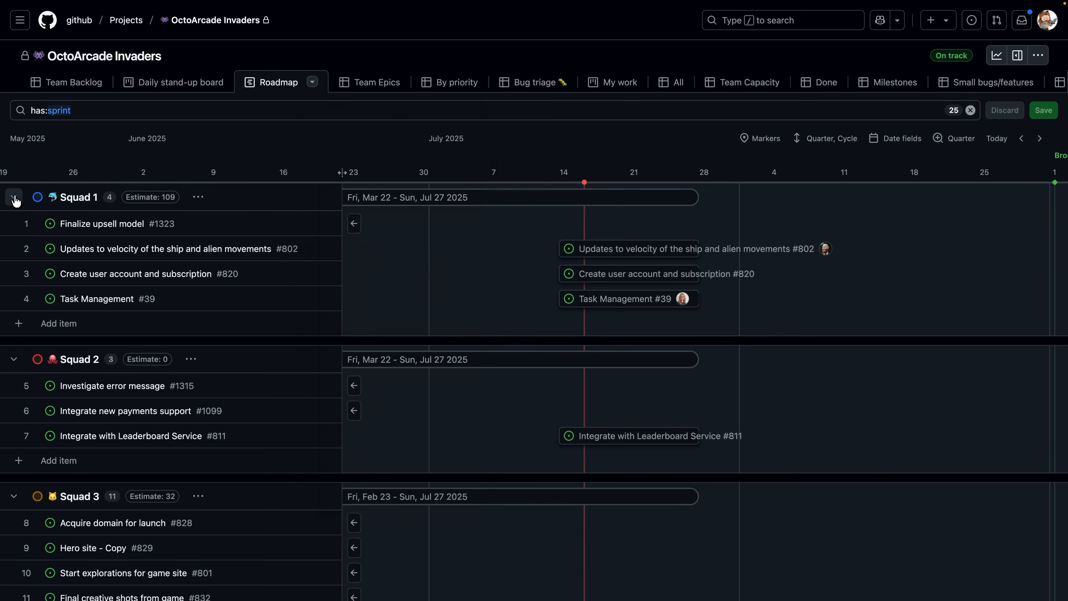
# Bring up the Group by choices for the Roadmap, which remains grouped by Team.
pyautogui.click(312, 82)
pyautogui.click(472, 181)
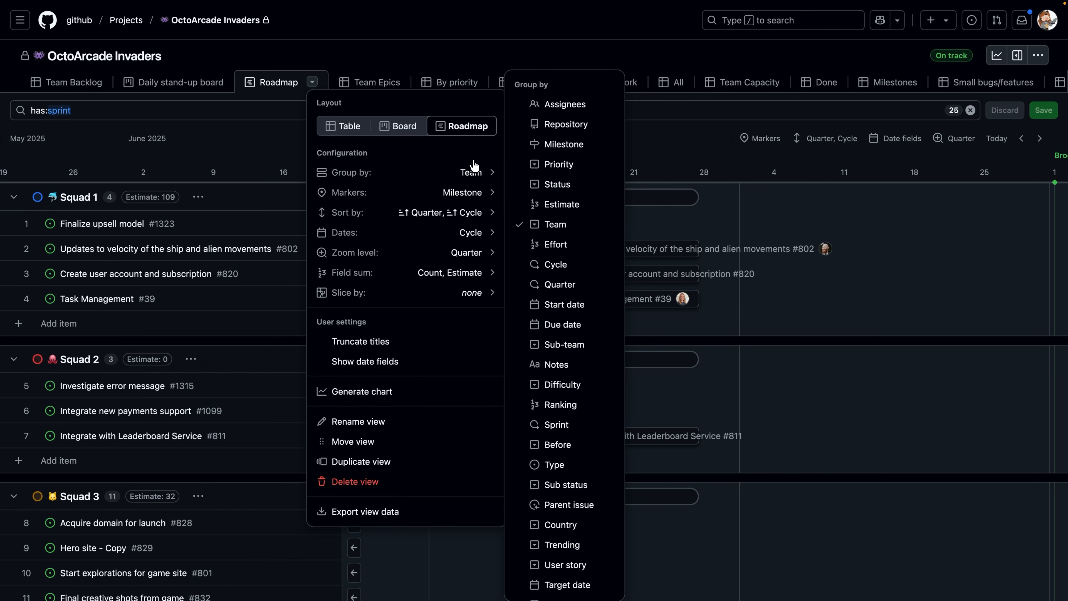
pyautogui.click(211, 163)
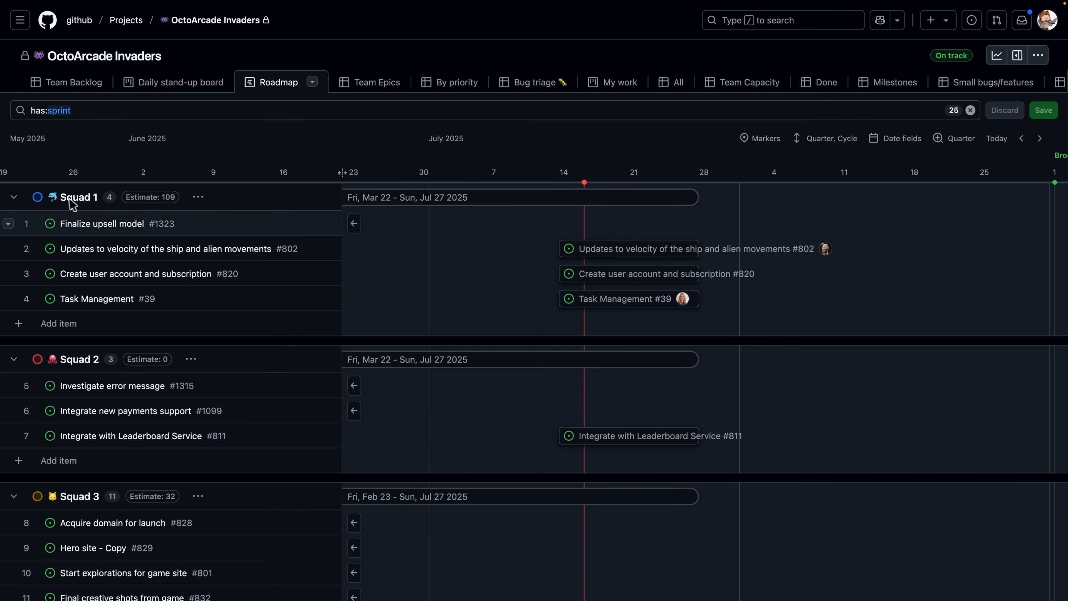
pyautogui.click(13, 198)
pyautogui.click(13, 198)
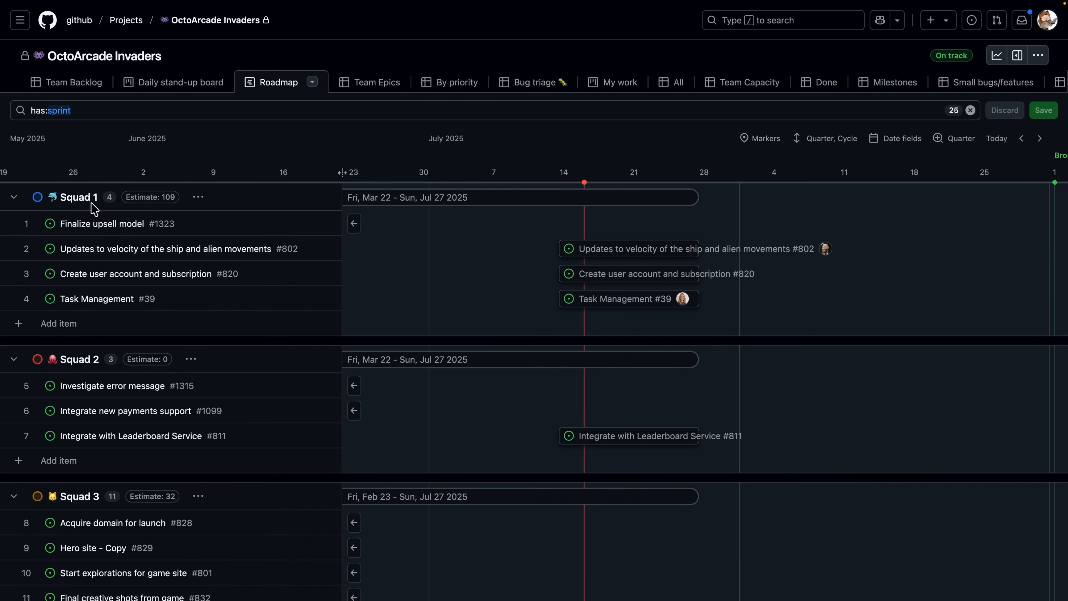
pyautogui.click(312, 82)
pyautogui.click(419, 176)
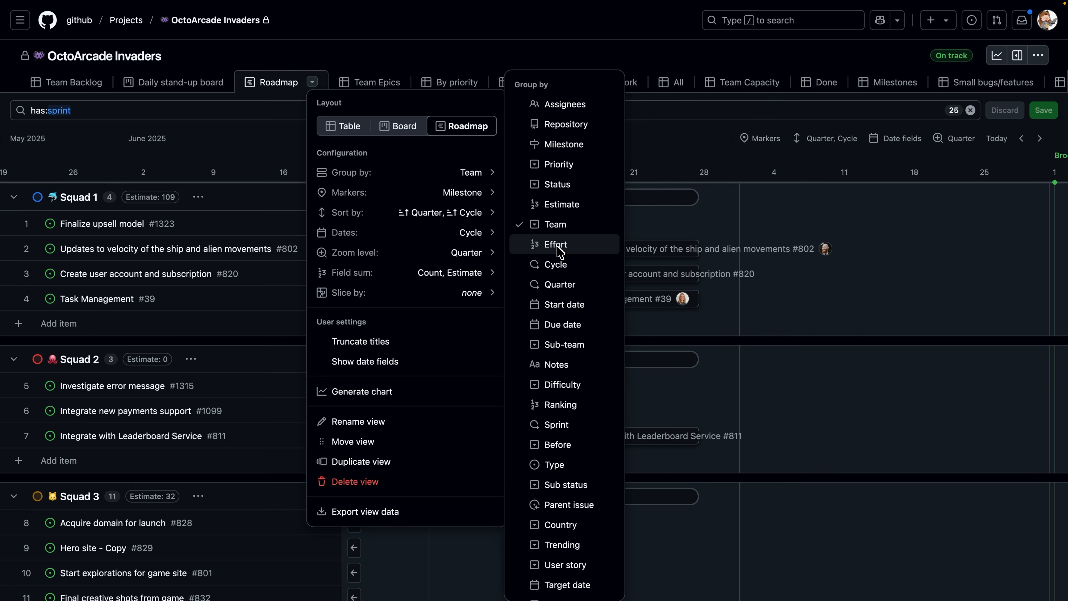
# Group the Roadmap by Milestone and scroll through the Beta release, Beta, Alpha and No Milestone groups.
pyautogui.click(568, 147)
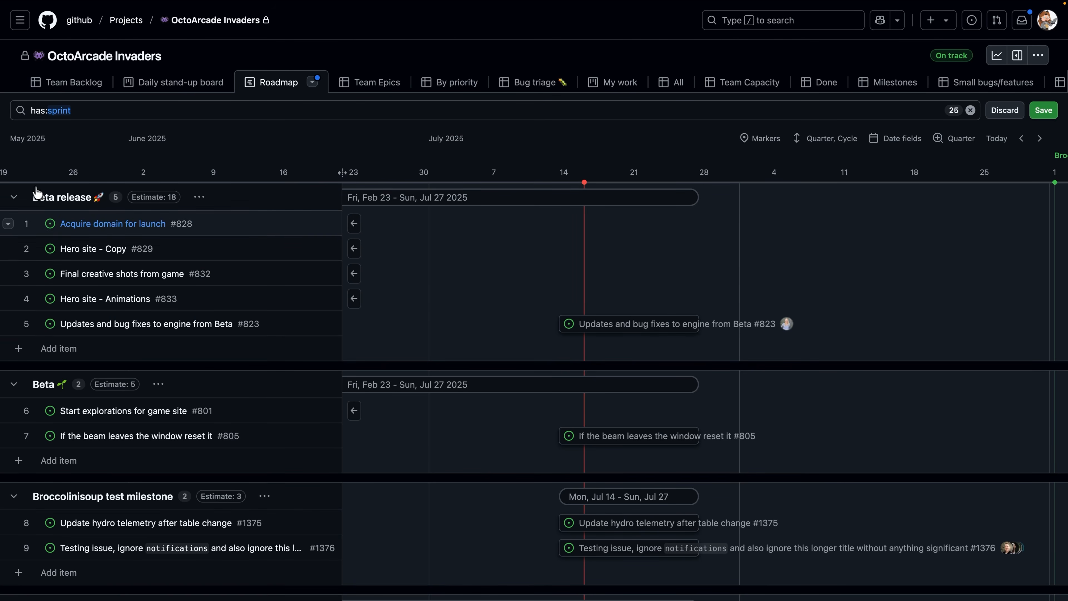
pyautogui.scroll(-2, 63, 210)
pyautogui.scroll(-2, 116, 313)
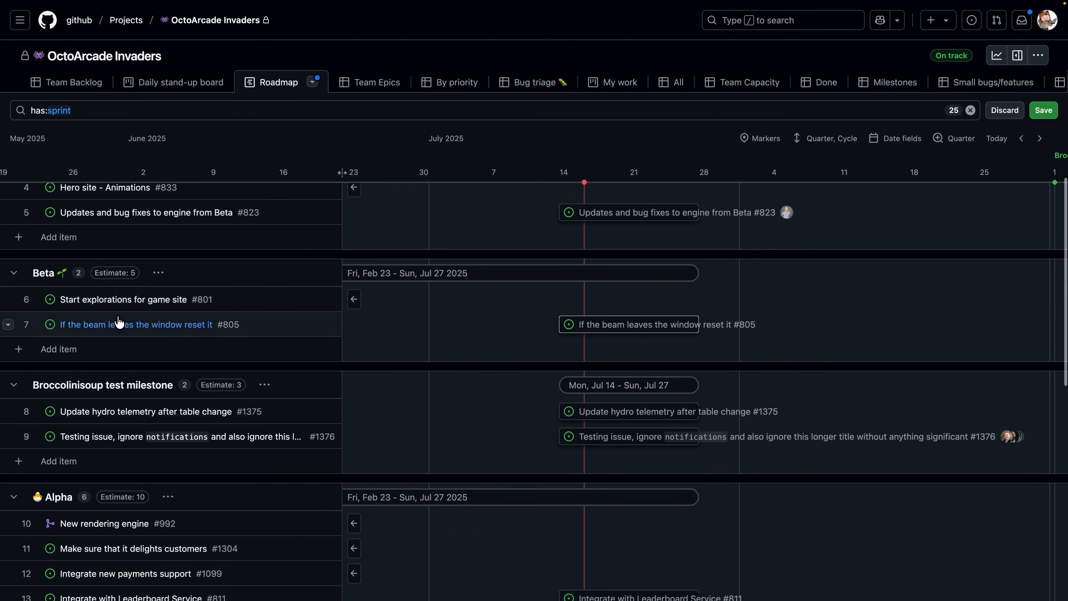
pyautogui.scroll(-5, 183, 357)
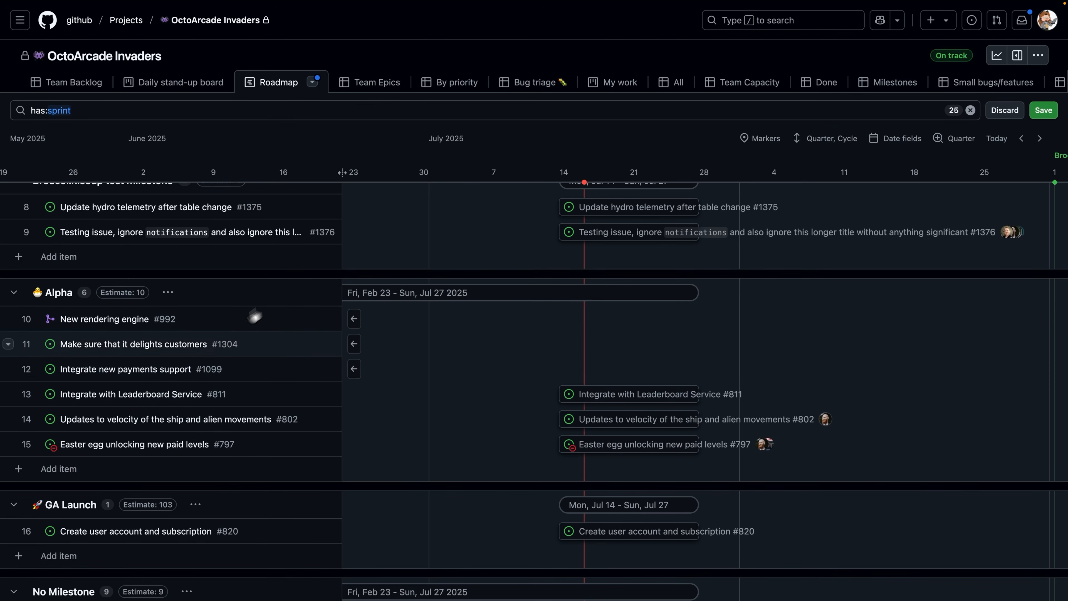
pyautogui.scroll(7, 254, 316)
# Look over the Slice by and Group by options, then discard the milestone grouping.
pyautogui.click(313, 82)
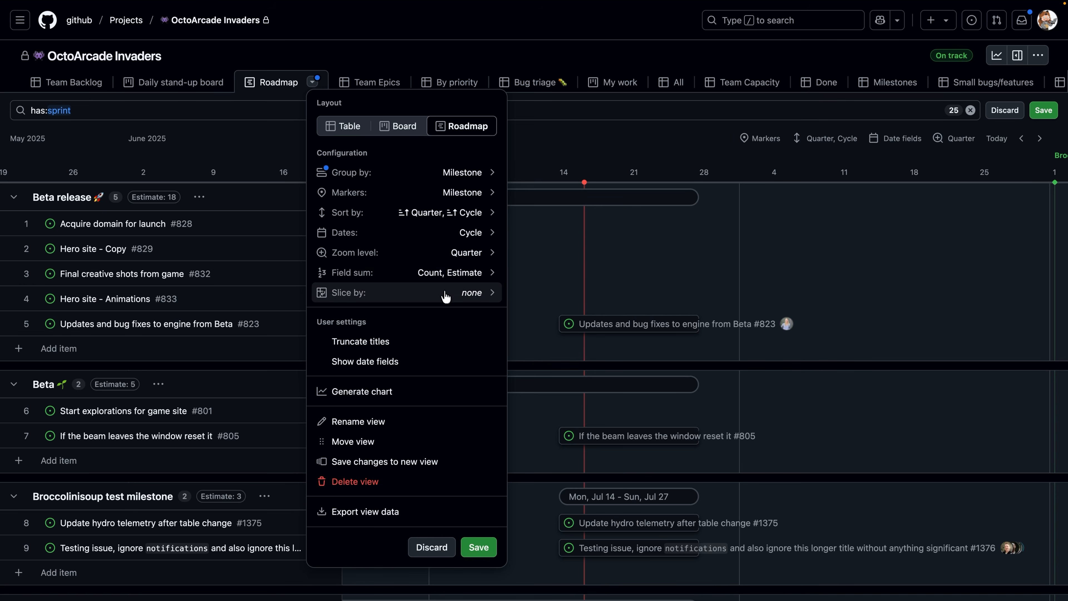
pyautogui.click(471, 297)
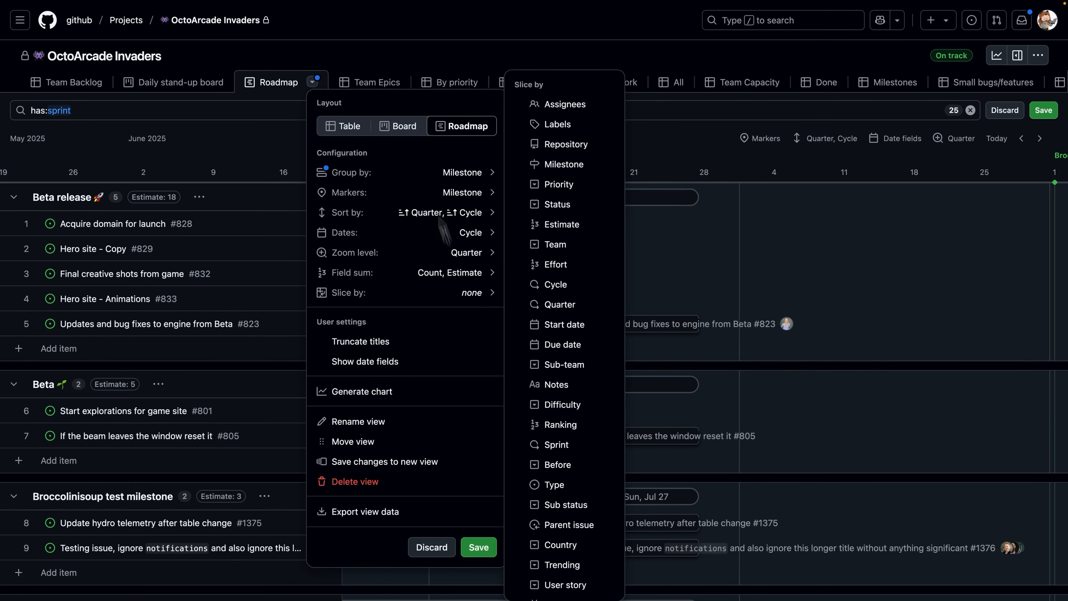
pyautogui.click(470, 176)
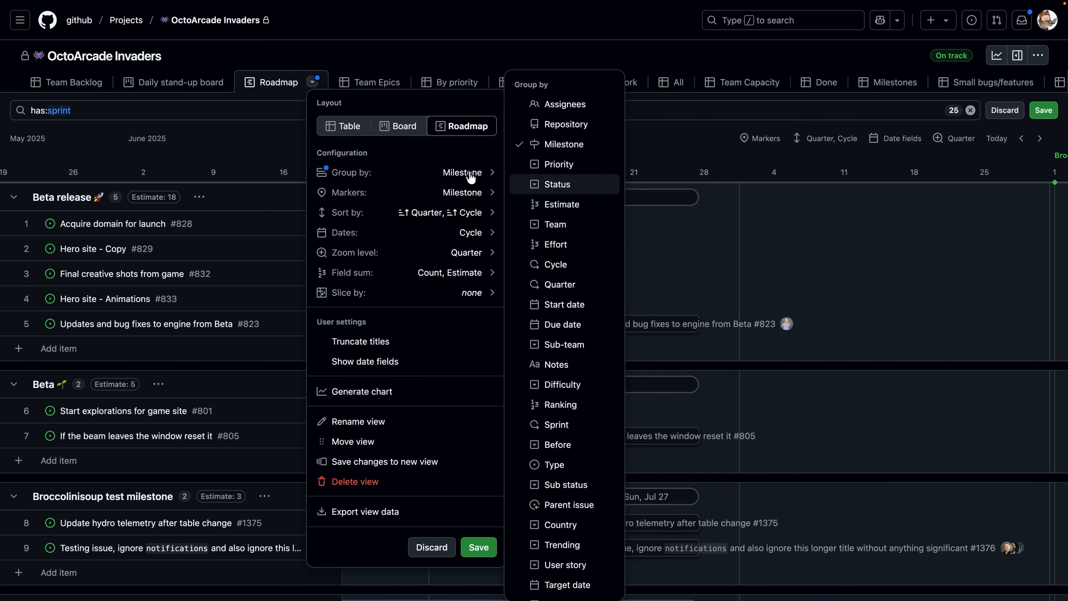
pyautogui.click(670, 144)
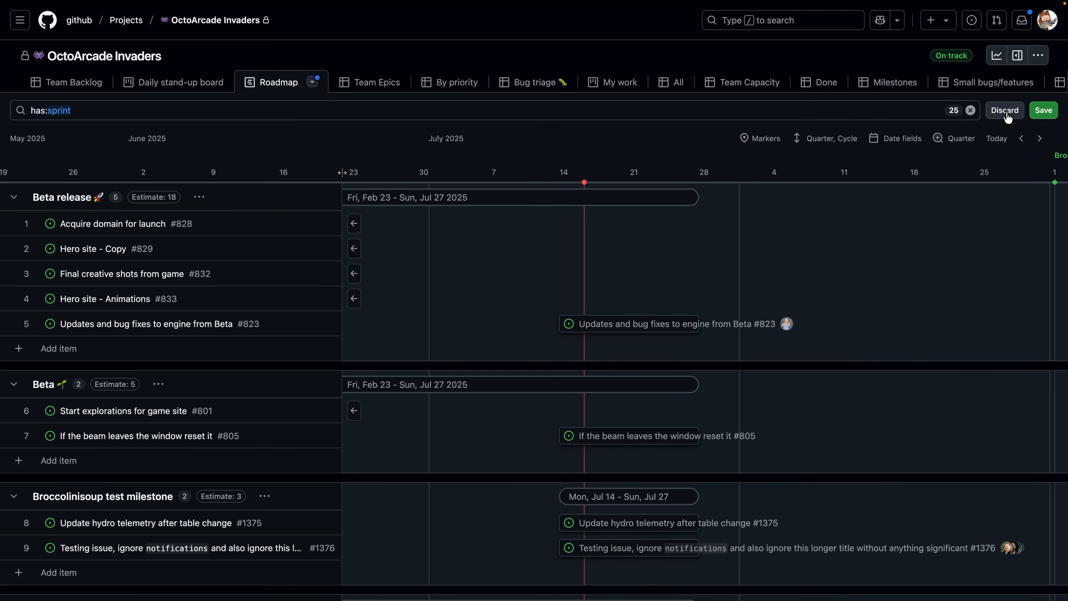
pyautogui.click(1004, 112)
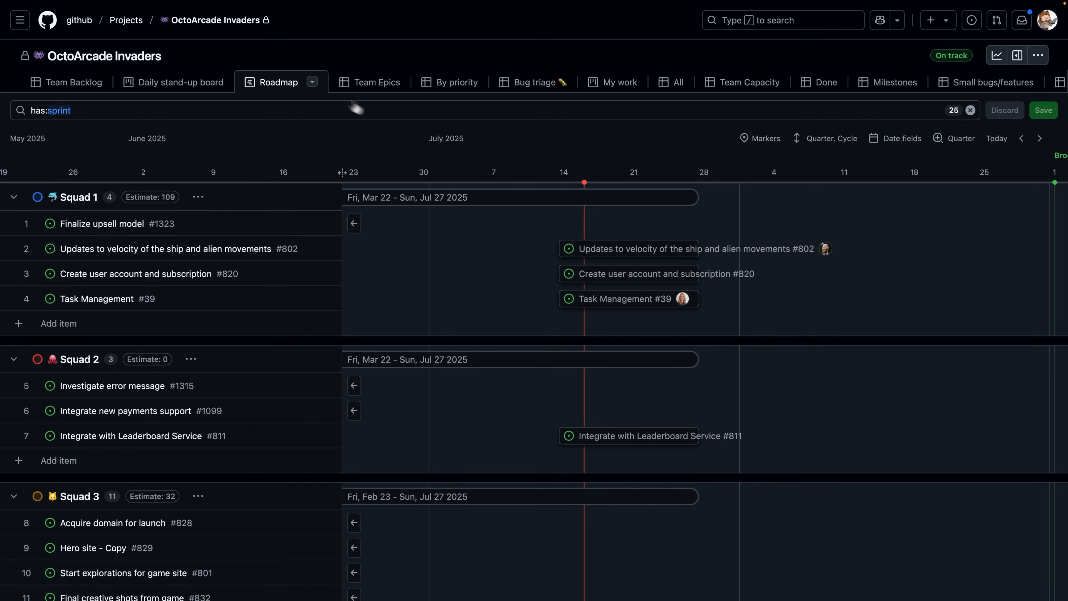
# Set the Roadmap view to slice by Milestone.
pyautogui.click(312, 82)
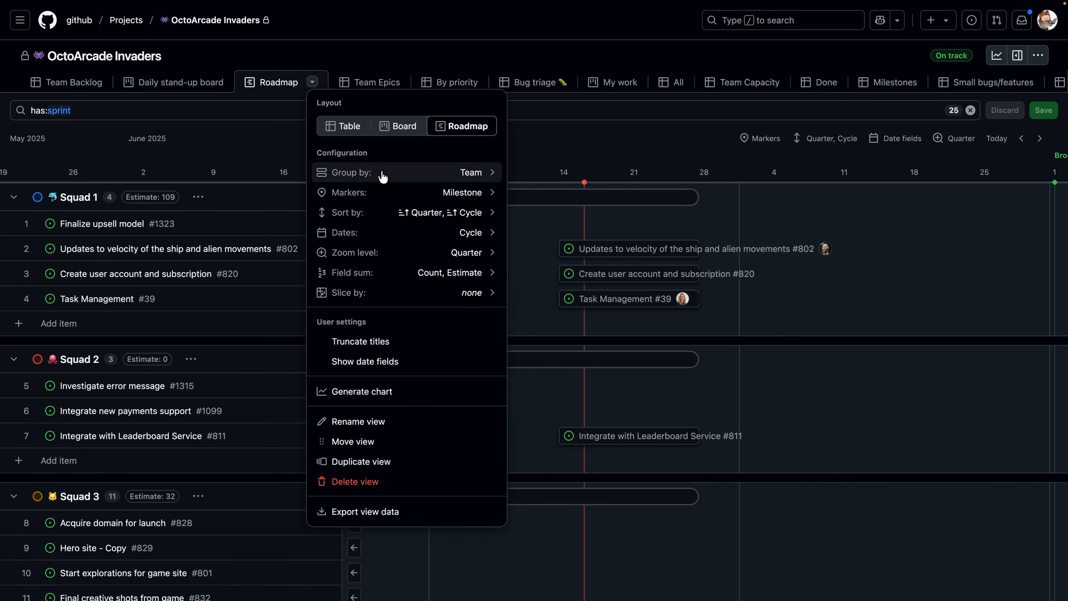
pyautogui.click(404, 297)
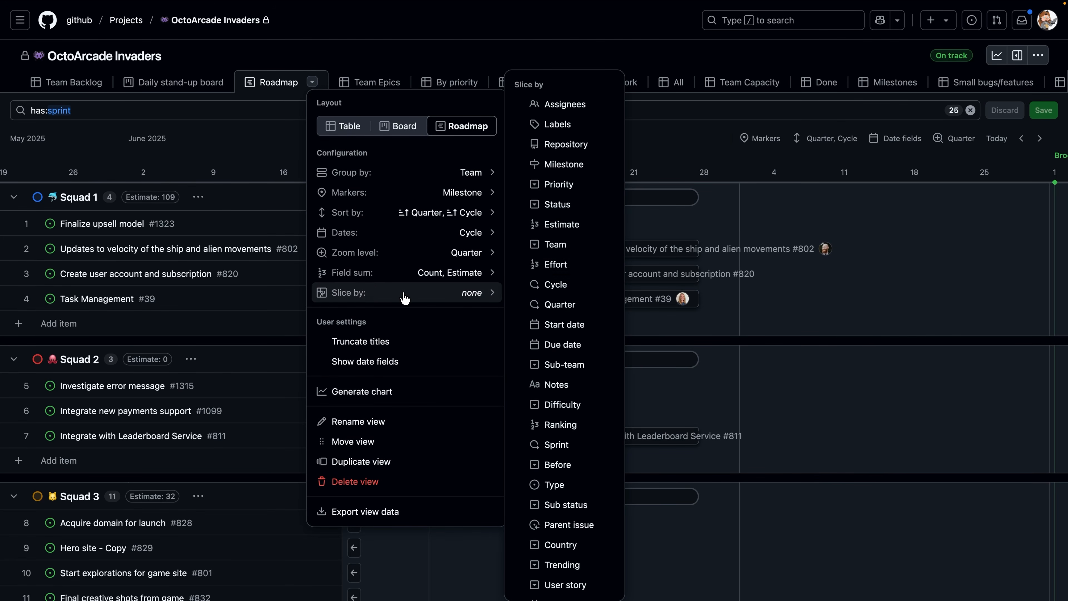
pyautogui.click(571, 170)
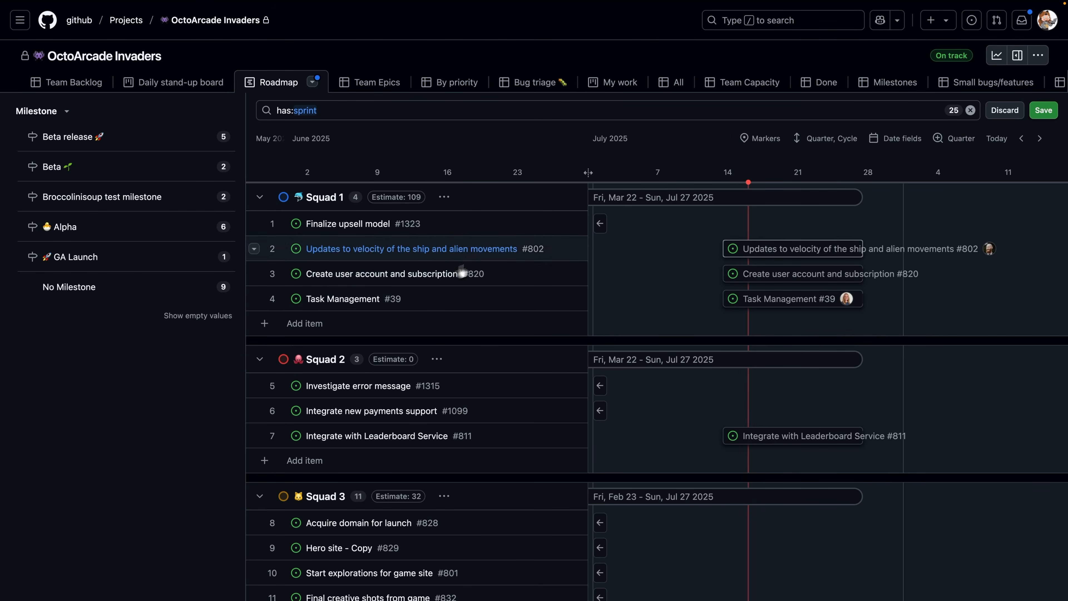
# Show Beta release, Beta, Broccolinisoup test milestone, Alpha and No Milestone slices in turn, then clear the slice.
pyautogui.click(163, 143)
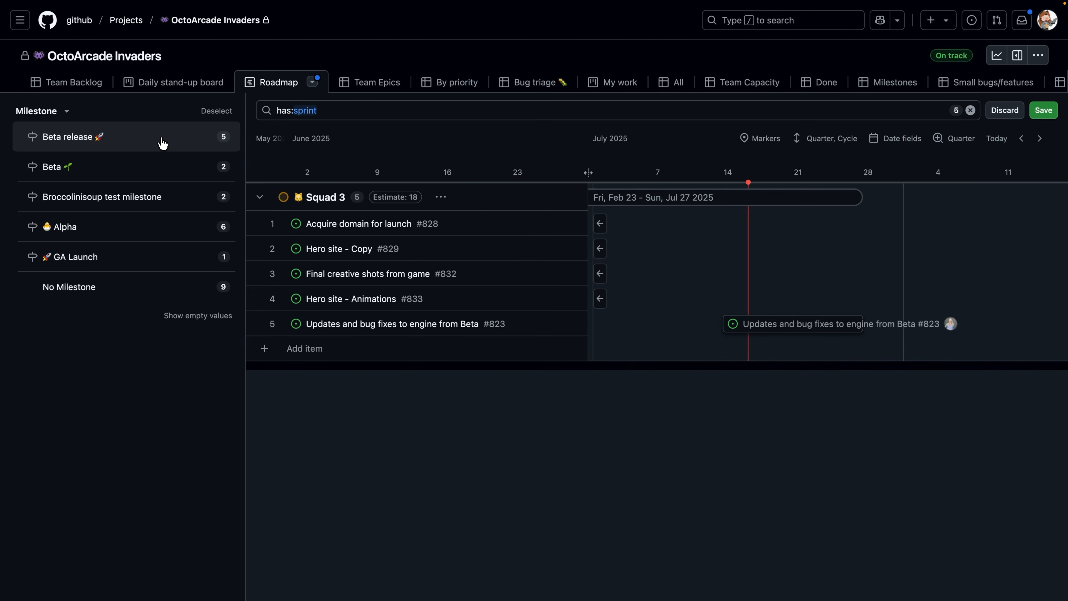
pyautogui.click(104, 168)
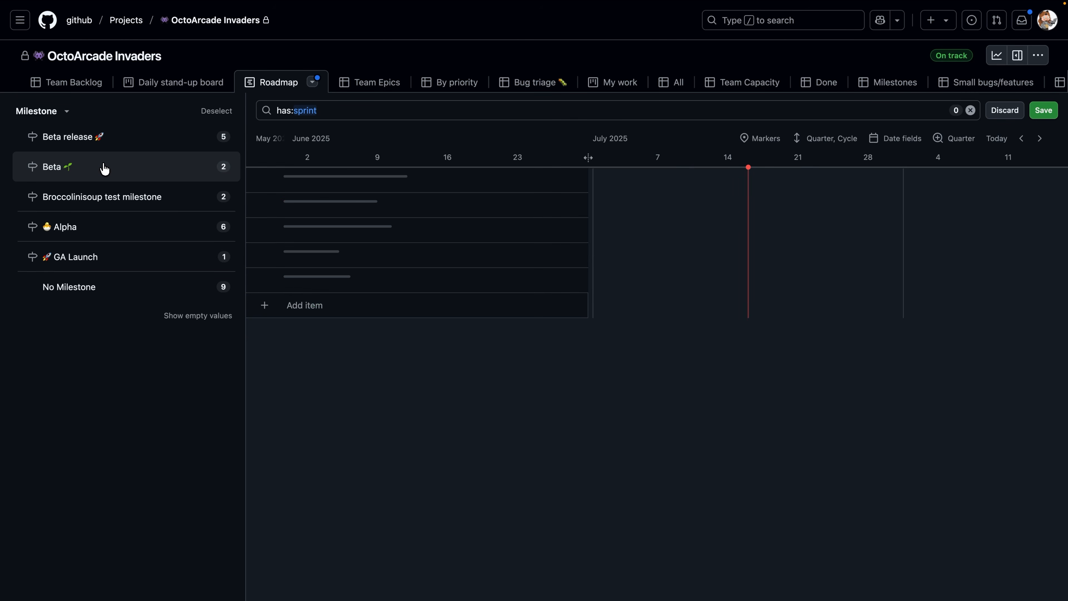
pyautogui.click(104, 201)
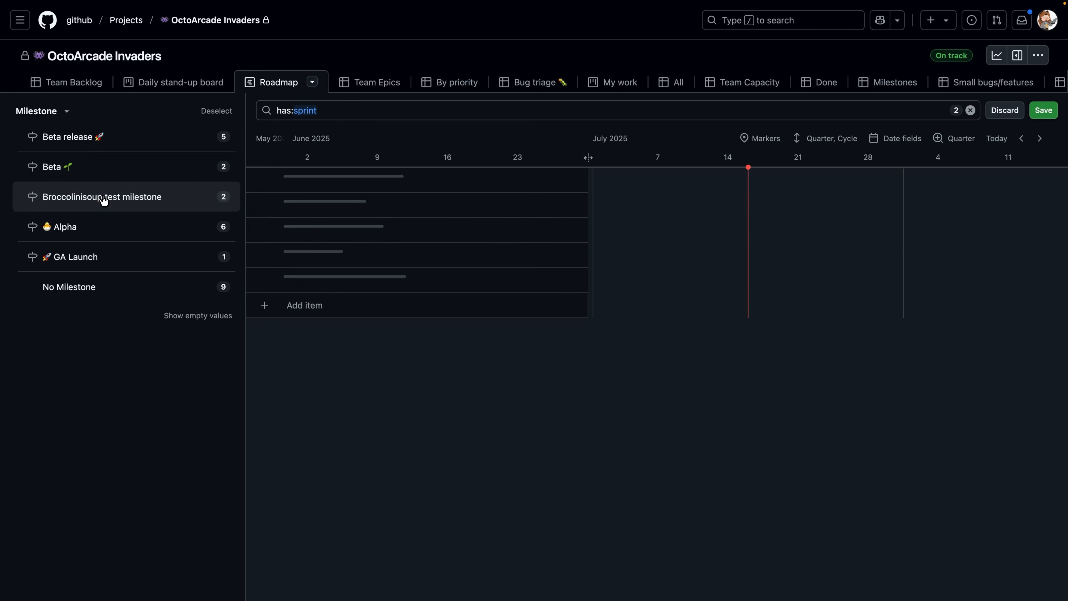
pyautogui.click(112, 230)
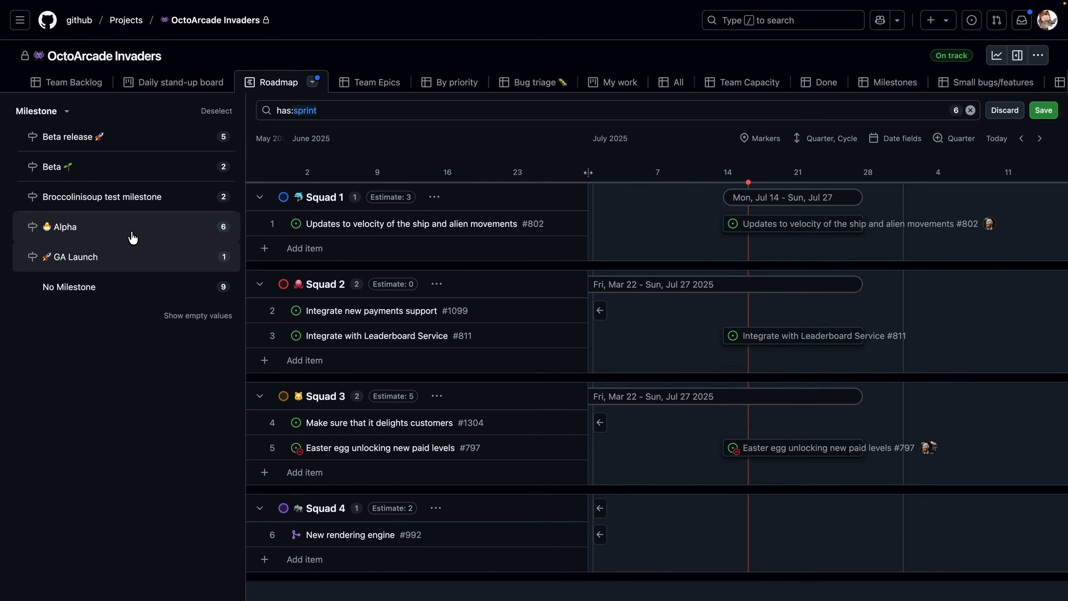
pyautogui.click(87, 289)
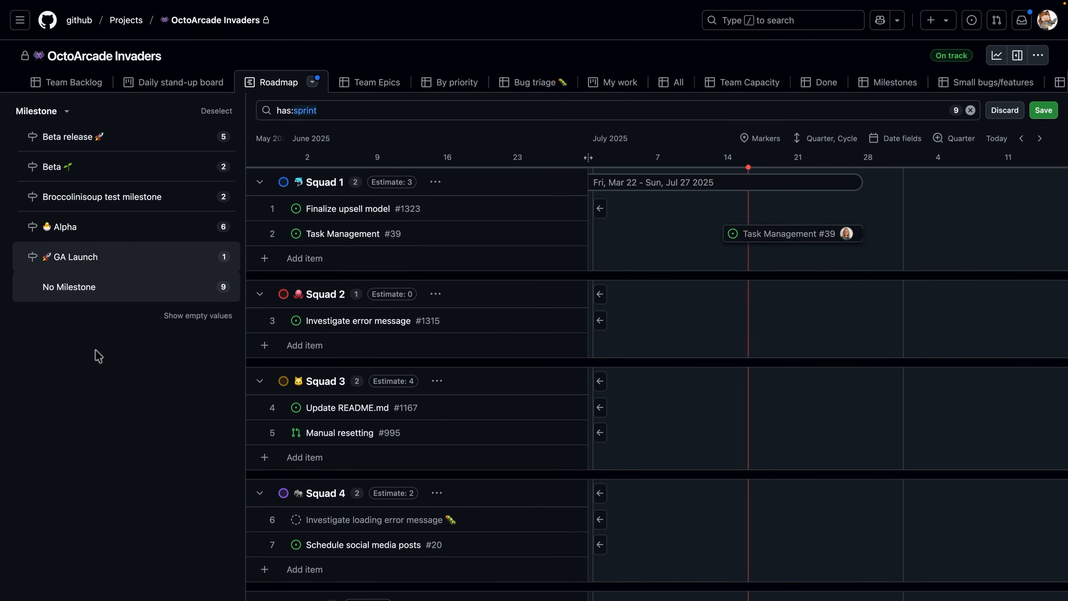
pyautogui.click(122, 288)
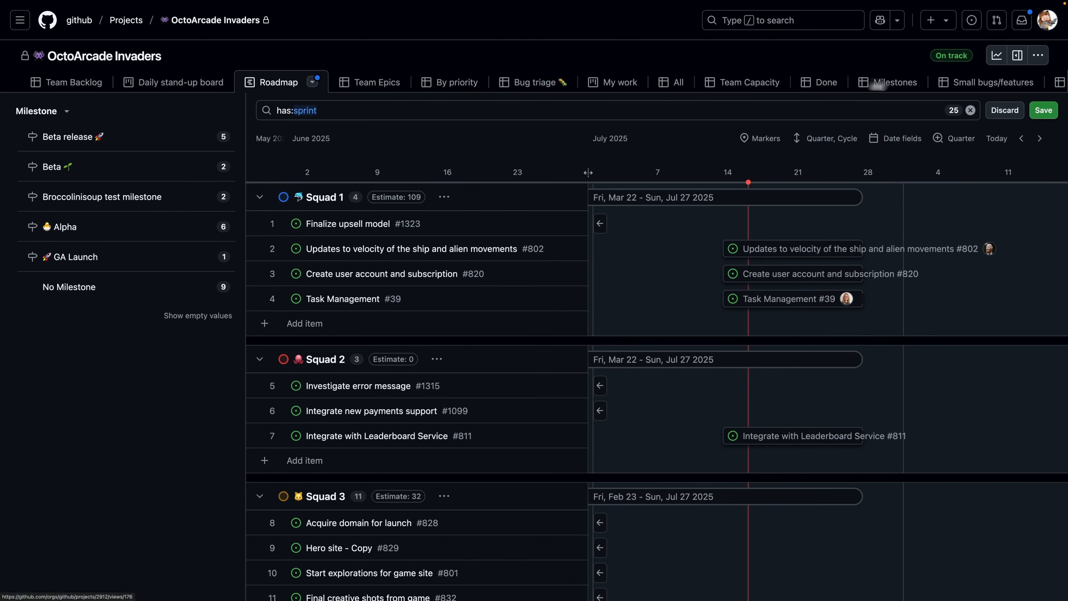
# Discard the unsaved Roadmap changes, read through issue #802's details, then go to Team Backlog.
pyautogui.click(1001, 111)
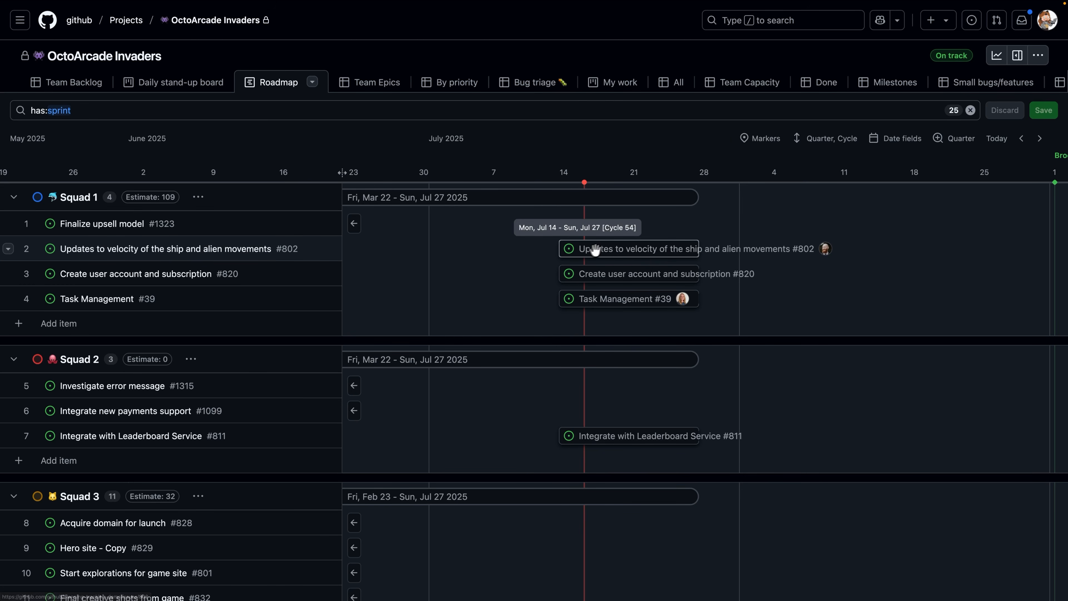
pyautogui.click(607, 249)
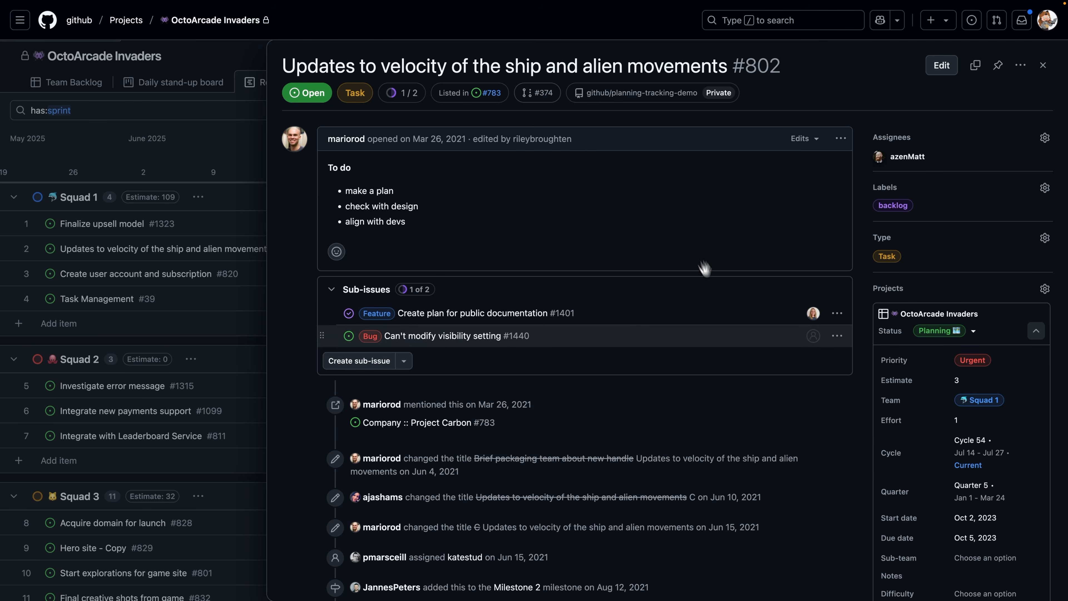
pyautogui.scroll(-2, 729, 356)
pyautogui.scroll(-1, 728, 355)
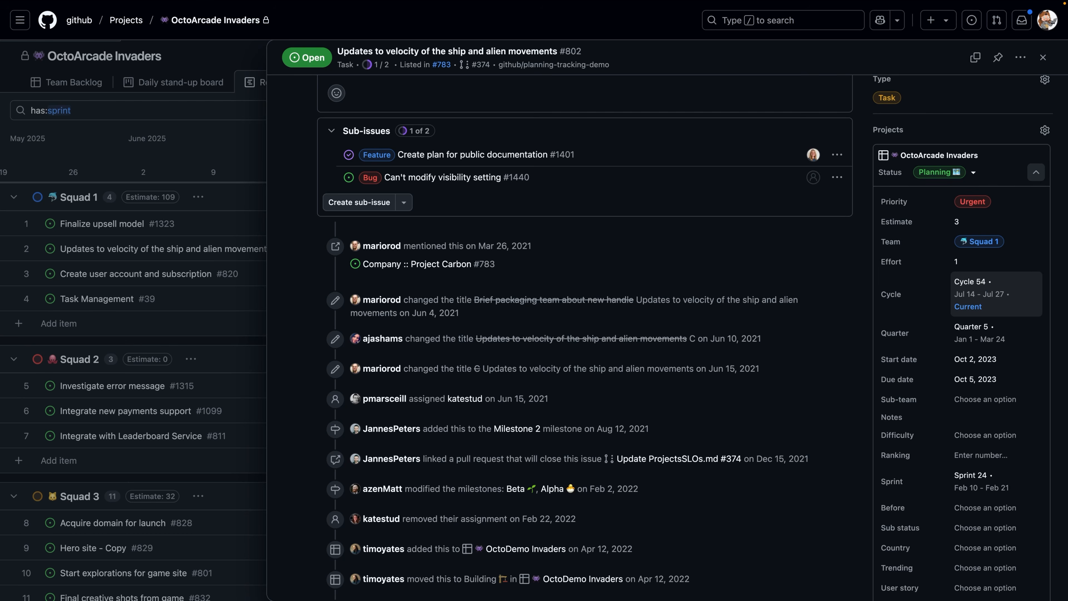
pyautogui.click(224, 145)
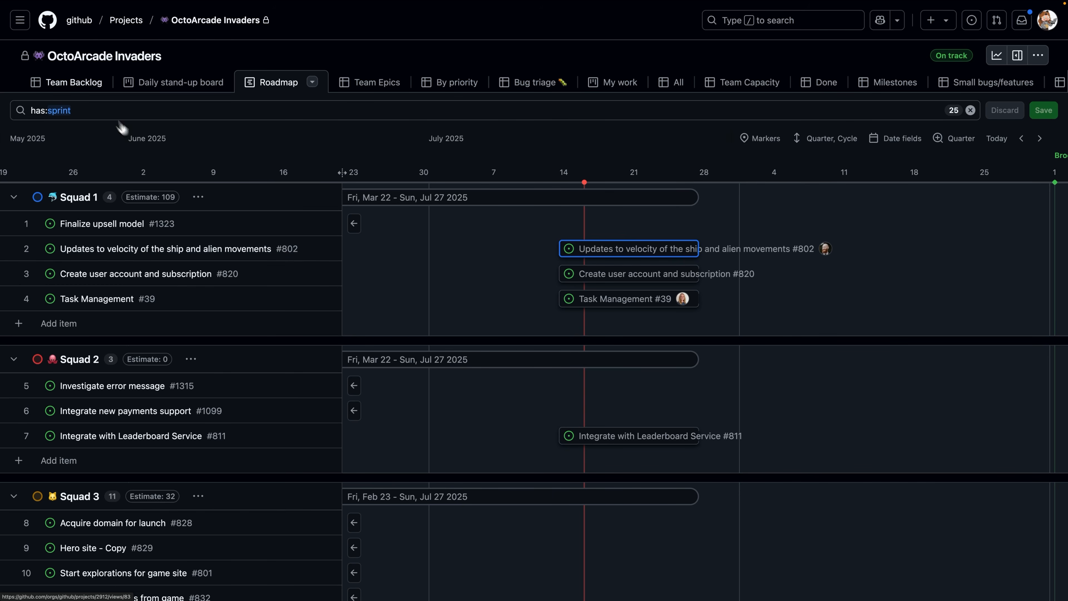
pyautogui.click(74, 85)
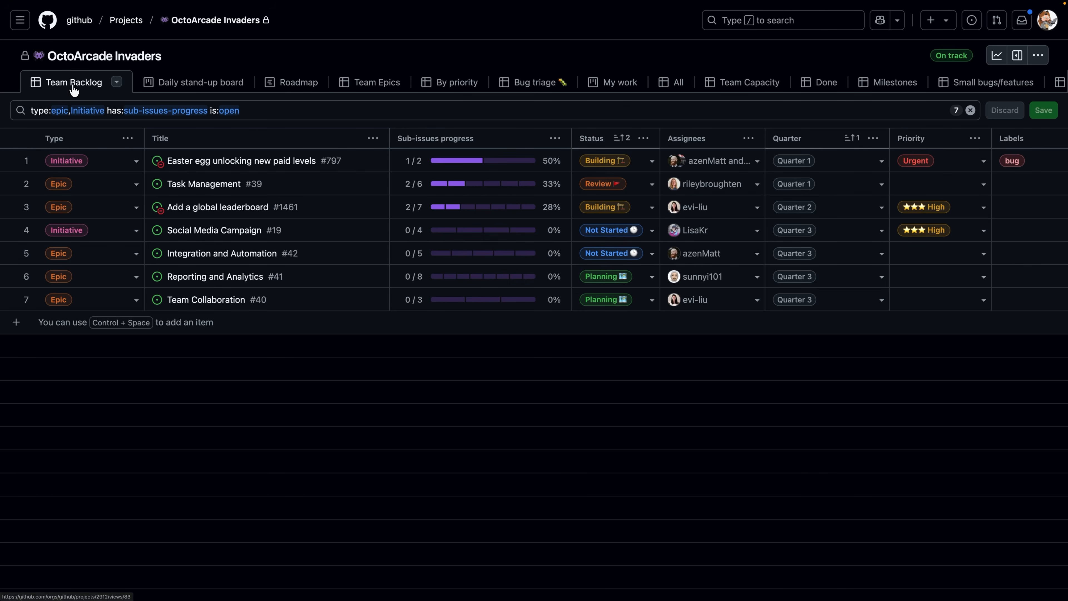
# Lay out Team Backlog as a Board and move Team Collaboration from Planning to Not Started.
pyautogui.click(117, 82)
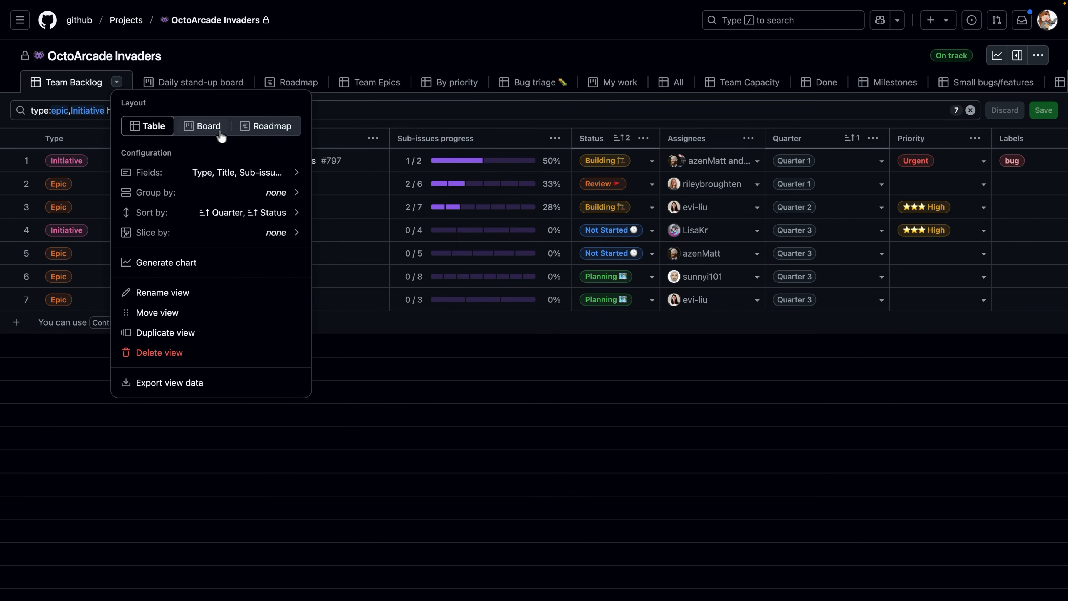
pyautogui.click(201, 128)
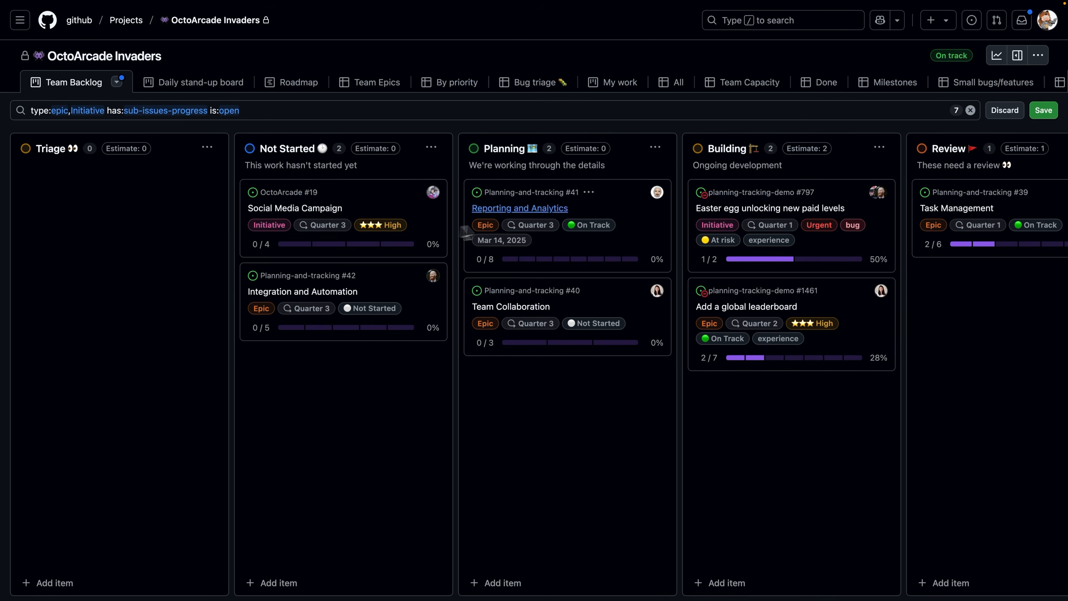
pyautogui.hscroll(2, 885, 223)
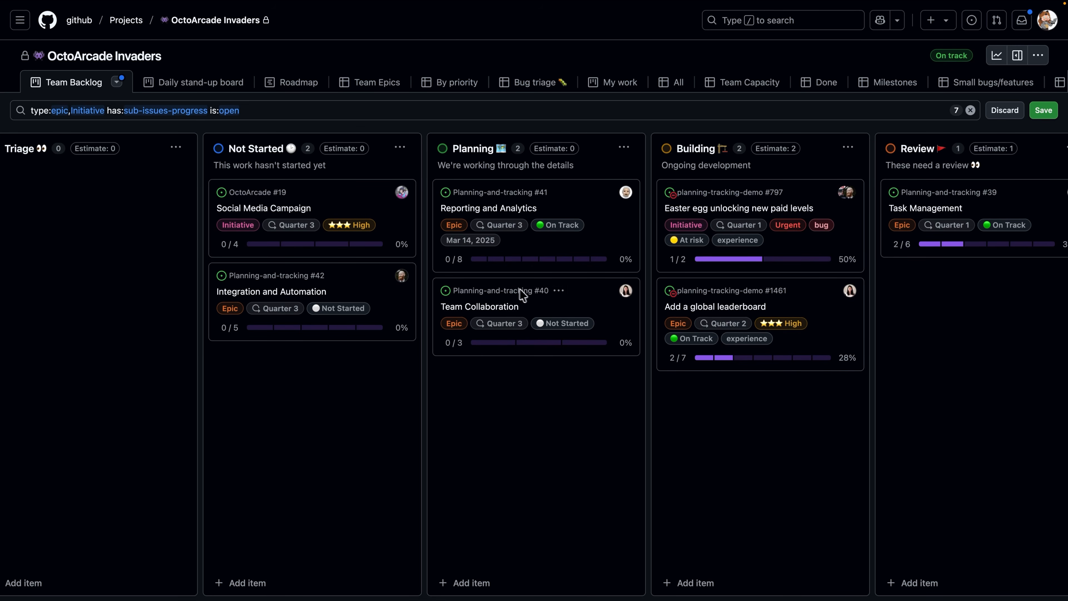
pyautogui.moveTo(546, 296); pyautogui.dragTo(350, 371)
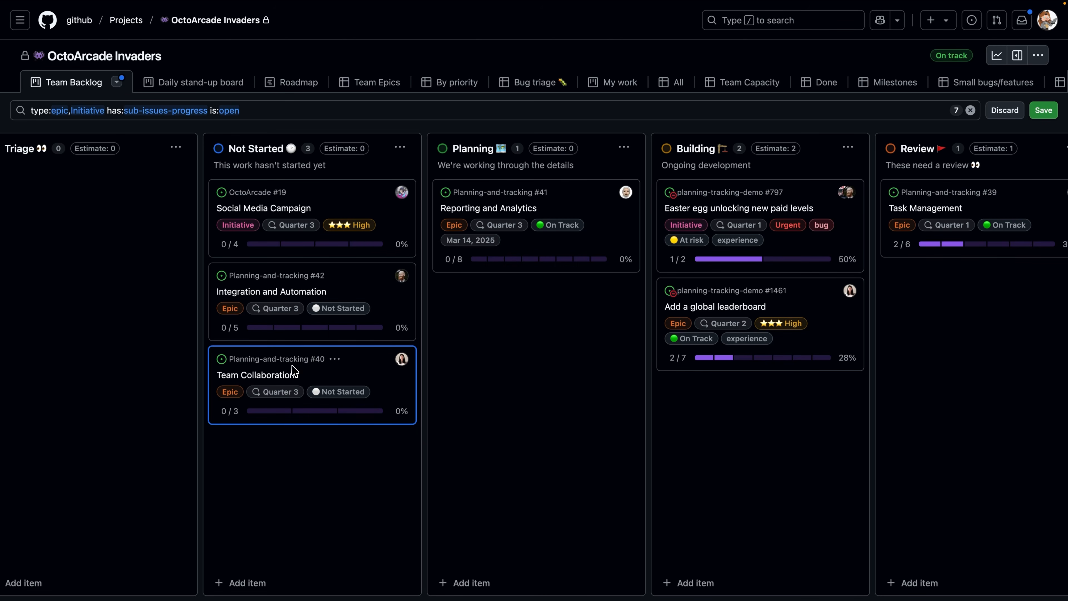
# Set Team Collaboration #40's status back to Planning.
pyautogui.click(279, 376)
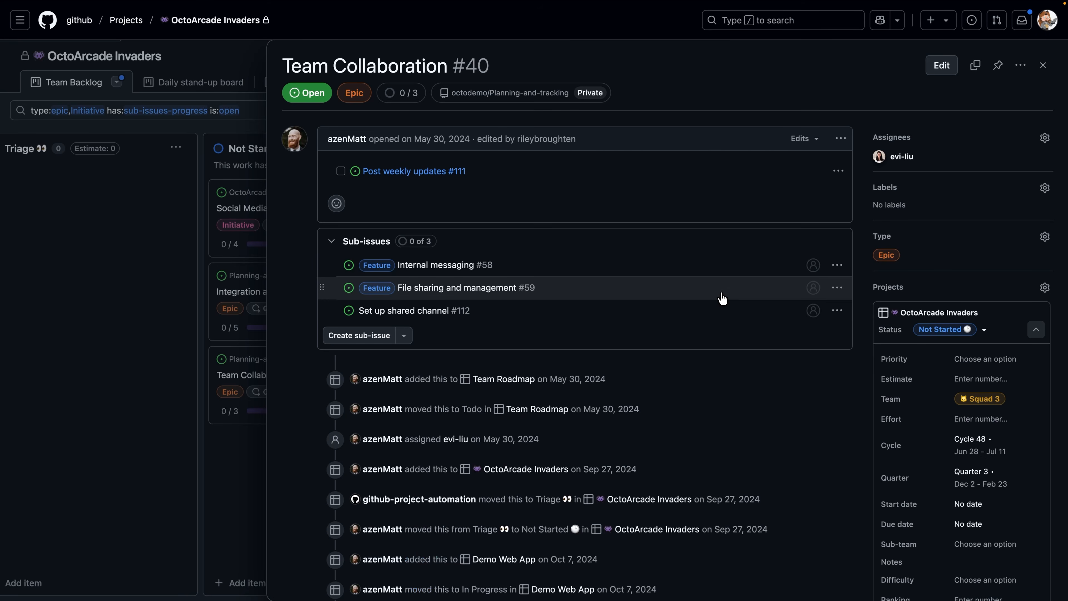
pyautogui.click(963, 335)
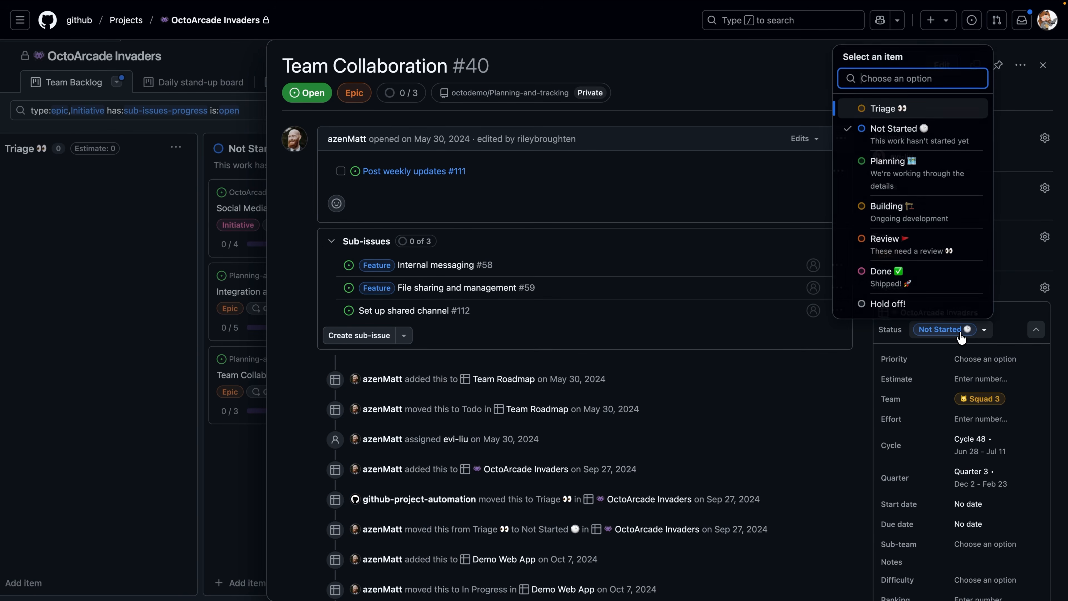
pyautogui.click(899, 168)
pyautogui.click(158, 478)
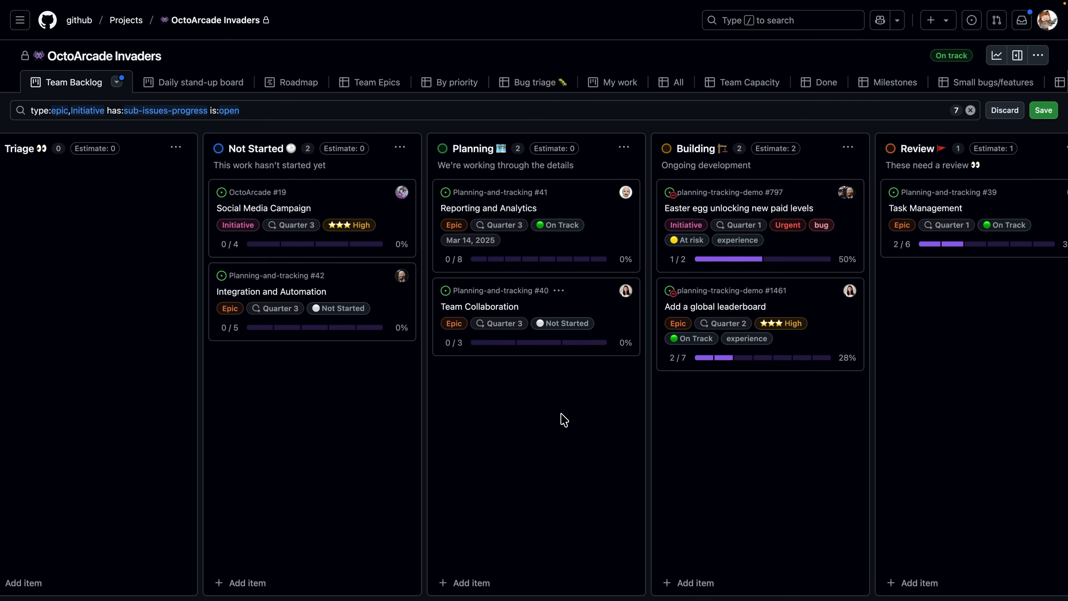
# Scroll across the board columns, then discard the Team Backlog's unsaved Board layout.
pyautogui.hscroll(3, 476, 324)
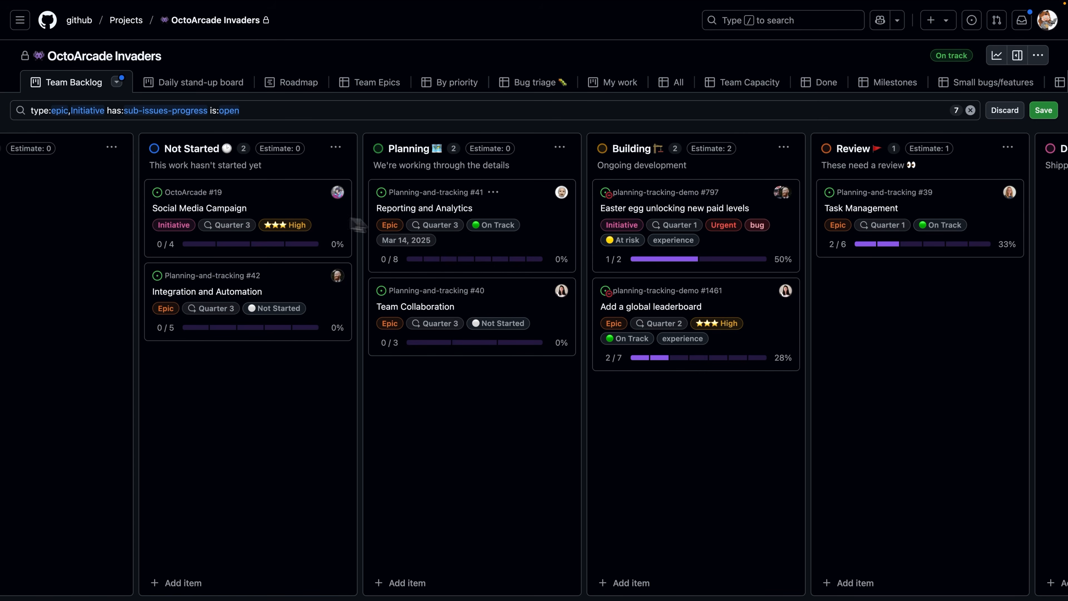
pyautogui.hscroll(4, 454, 336)
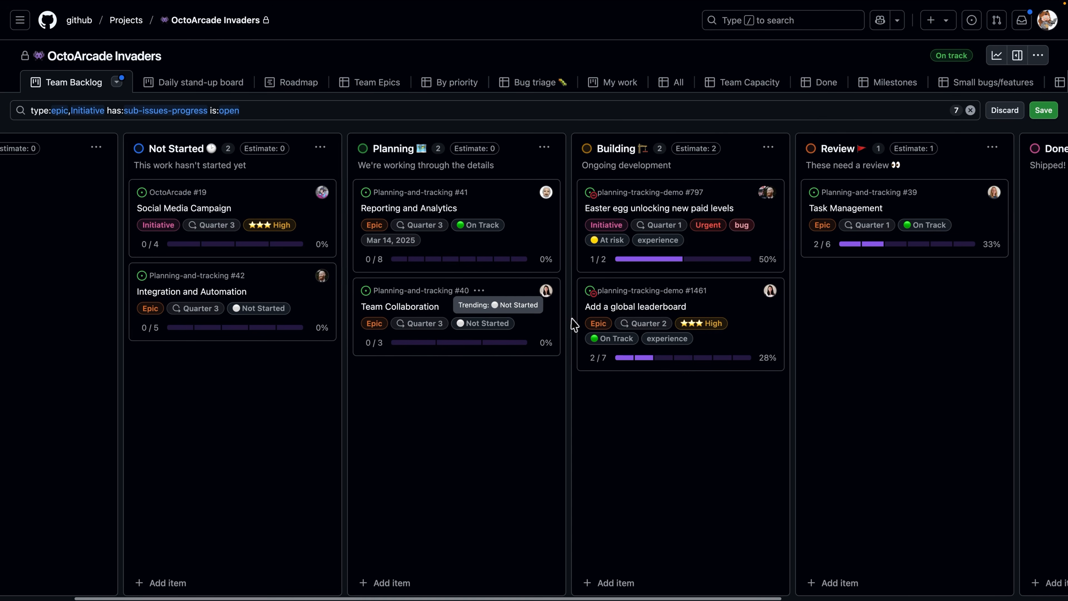
pyautogui.hscroll(3, 715, 240)
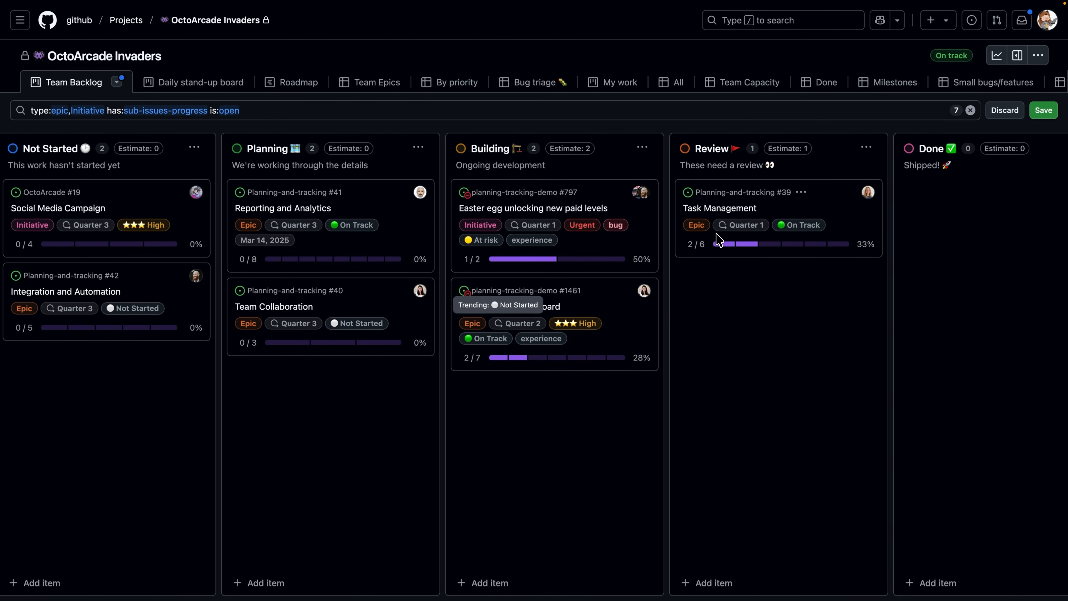
pyautogui.hscroll(-6, 717, 240)
pyautogui.click(1016, 112)
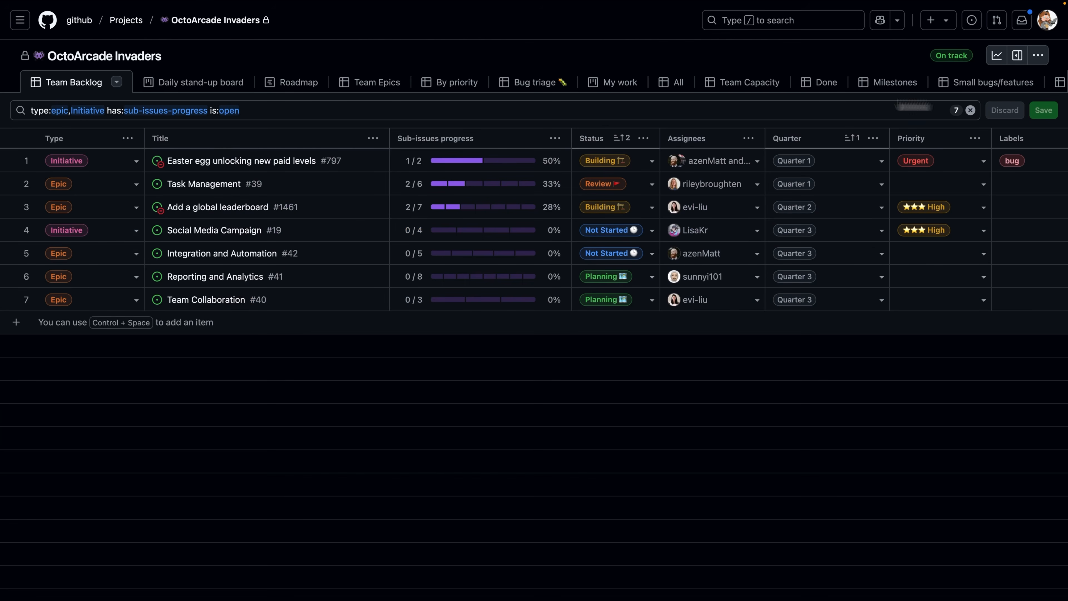
# Open the Daily stand-up board and inspect its status-column layout grouped by Urgent, High, Medium priority.
pyautogui.click(202, 86)
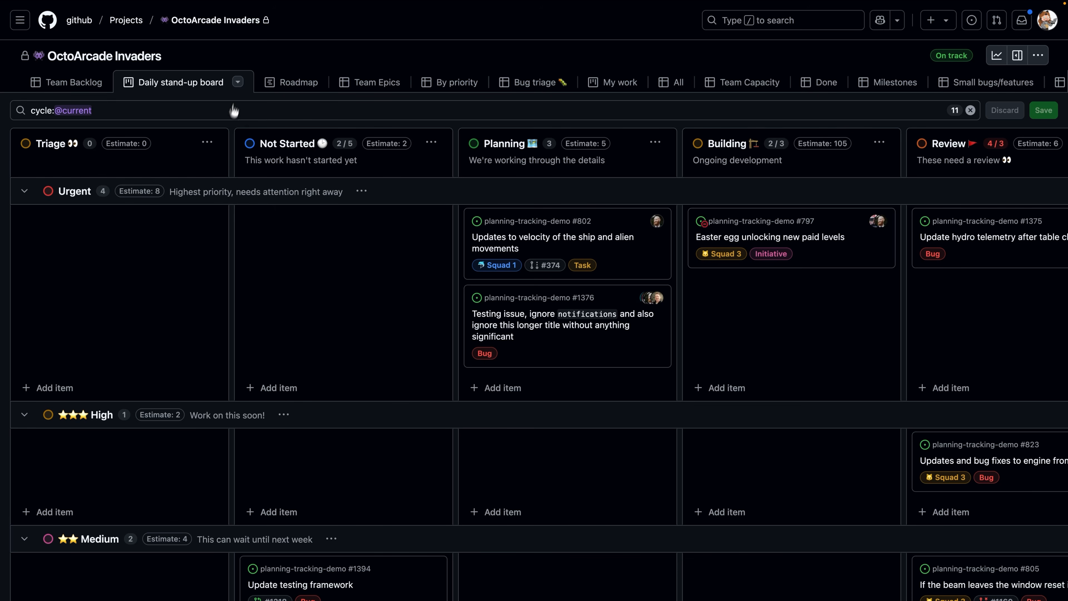
pyautogui.click(238, 82)
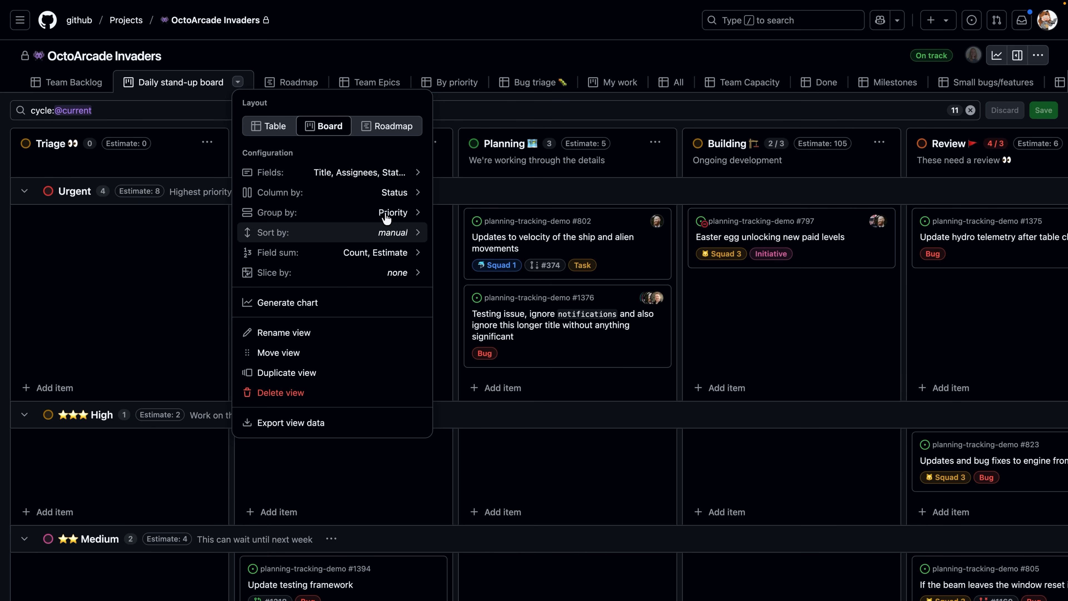
pyautogui.click(184, 287)
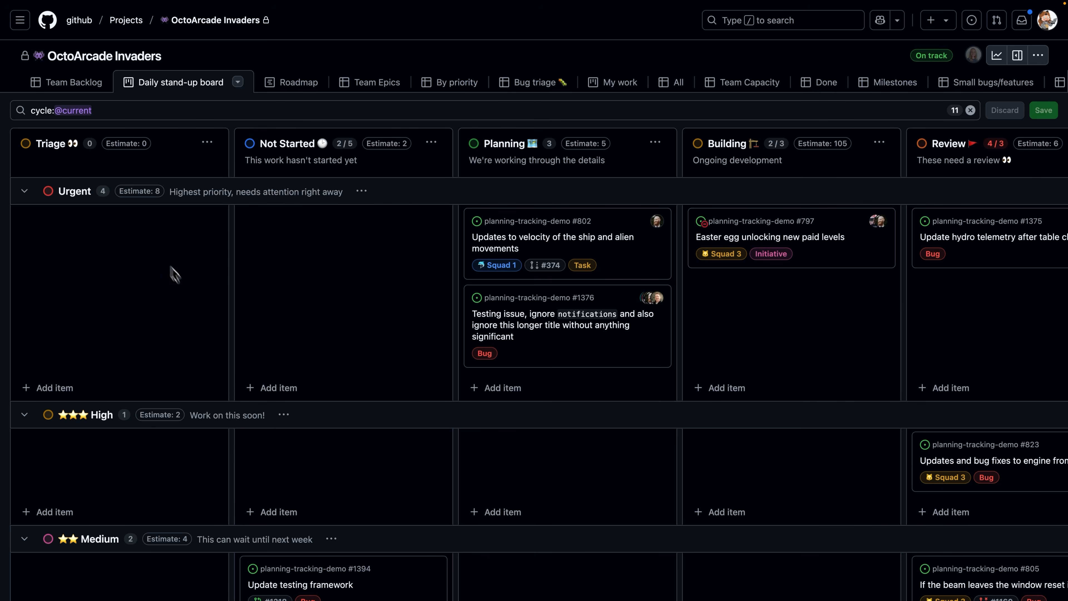
pyautogui.hscroll(3, 405, 241)
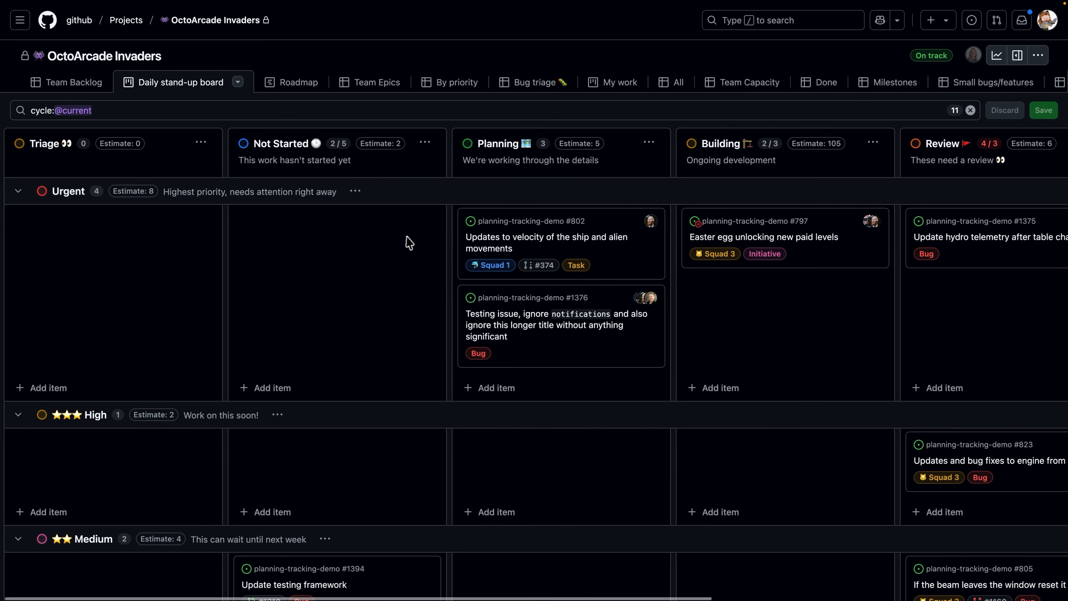
pyautogui.hscroll(-1, 521, 238)
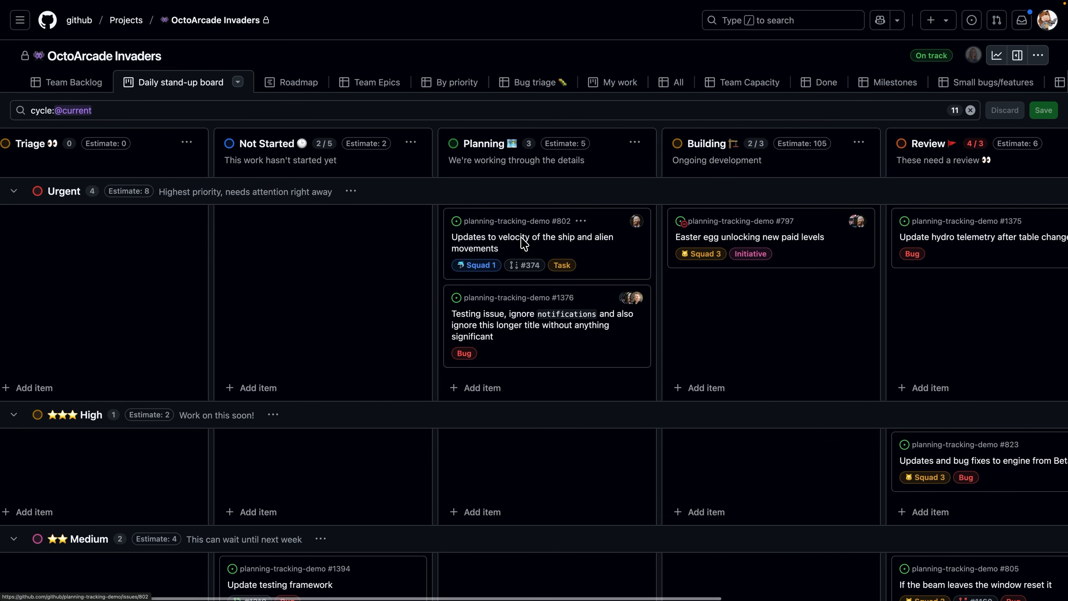
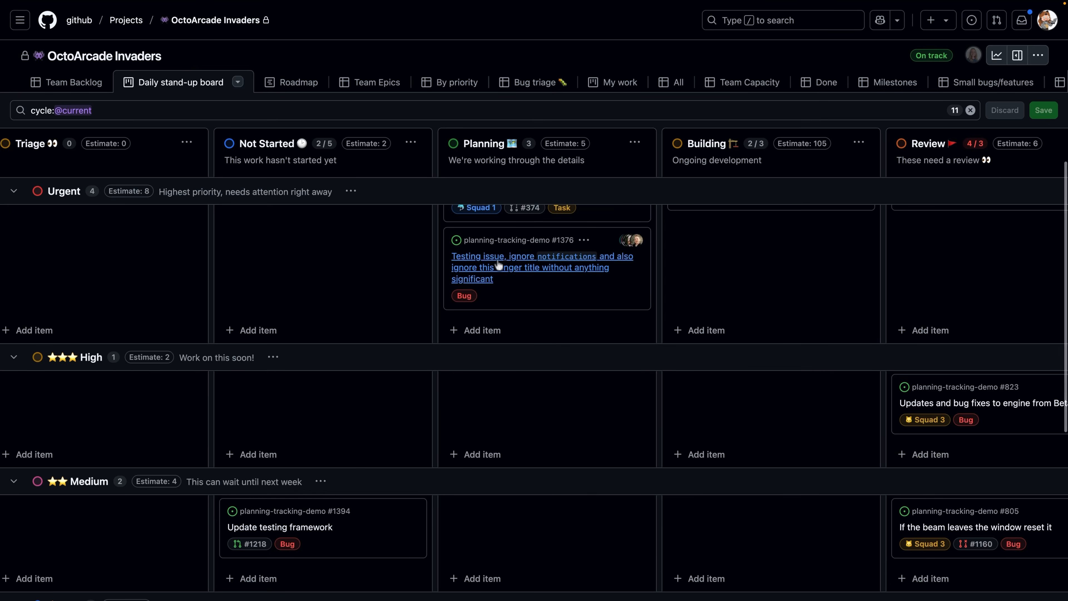
# Review issue #1376's details, then scroll around the Daily stand-up board.
pyautogui.click(498, 264)
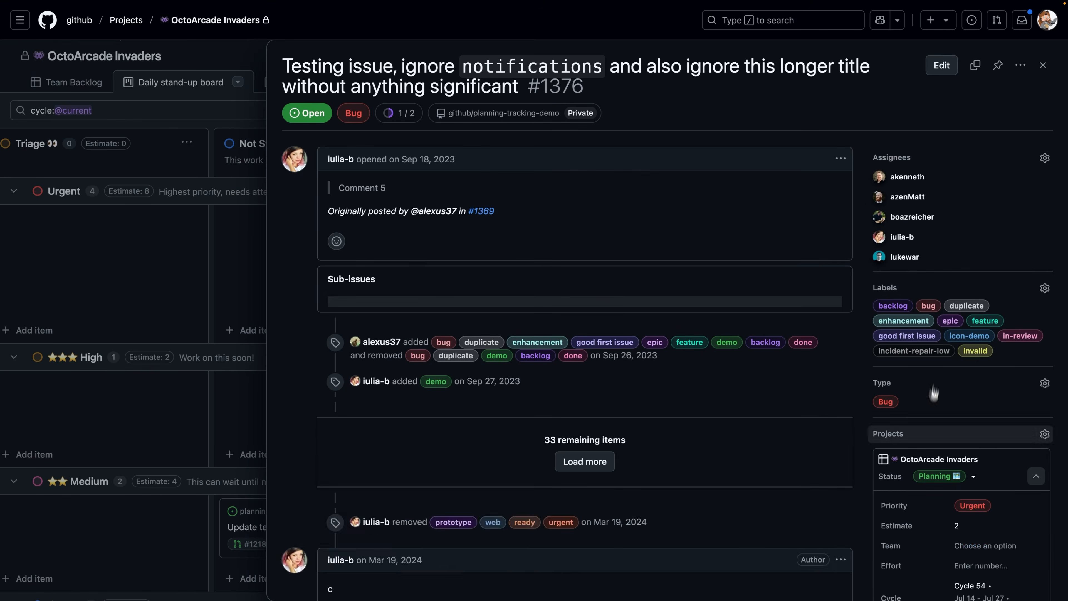
pyautogui.scroll(-1, 927, 434)
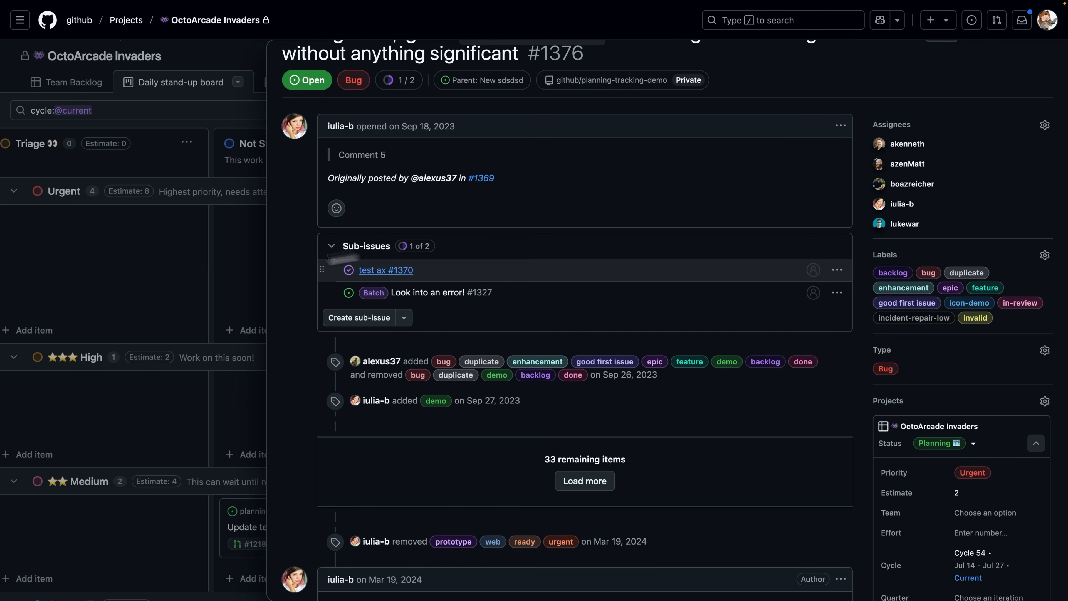
pyautogui.click(197, 278)
pyautogui.scroll(-3, 197, 303)
pyautogui.scroll(-3, 198, 320)
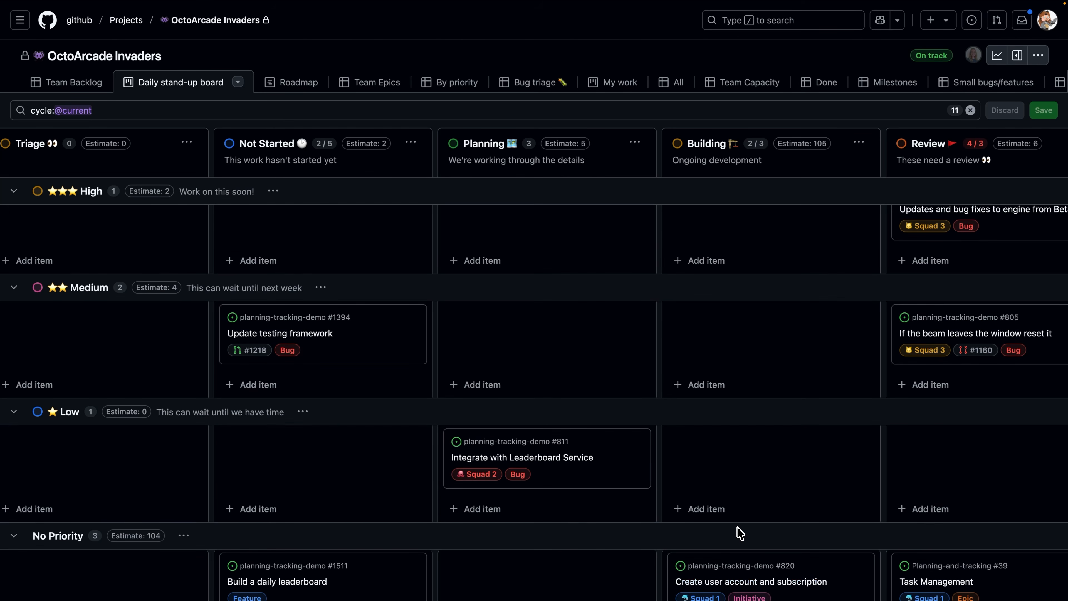
pyautogui.scroll(2, 758, 422)
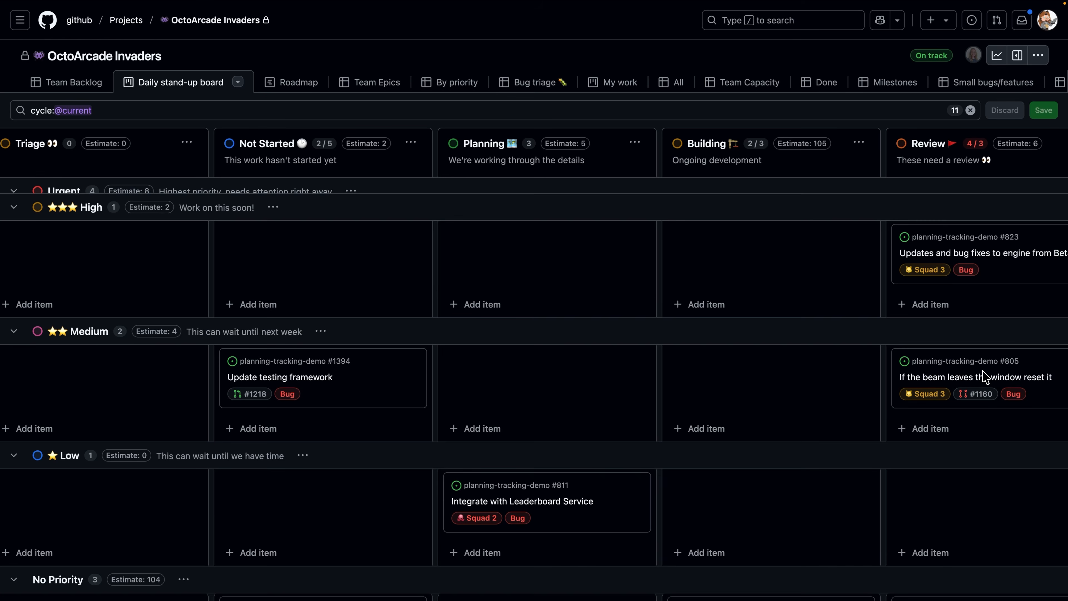
pyautogui.scroll(8, 817, 379)
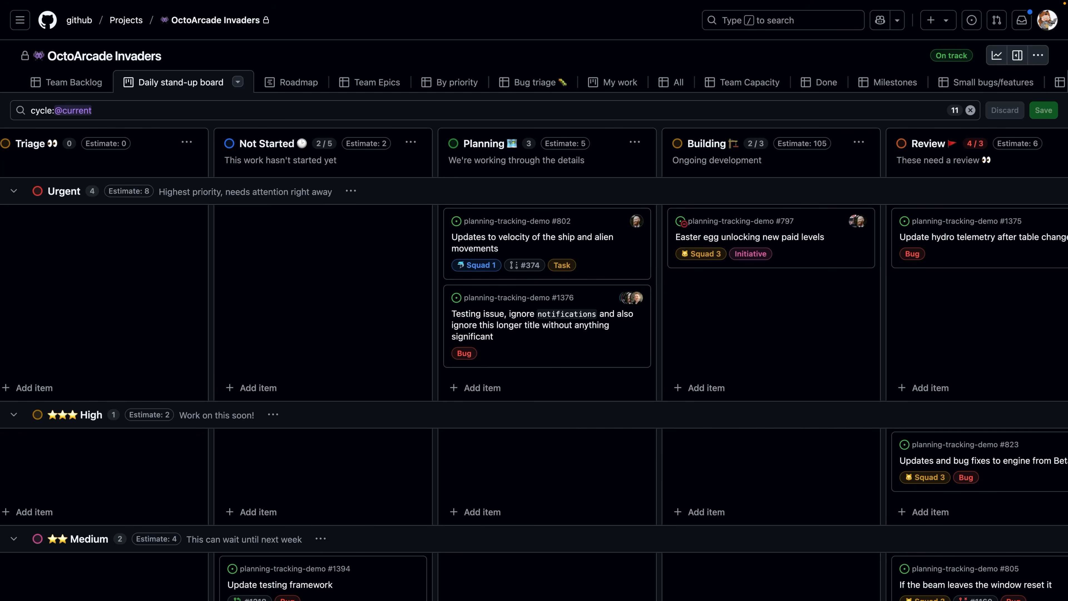
pyautogui.hscroll(-1, 769, 208)
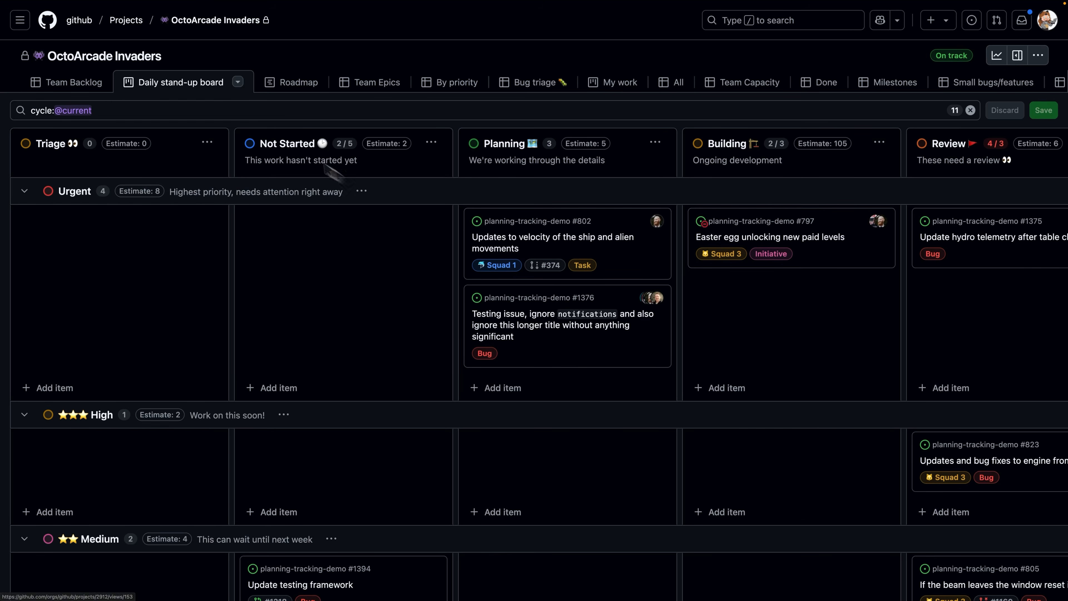
# Try setting an item limit on the Triage column, then cancel without one.
pyautogui.click(208, 144)
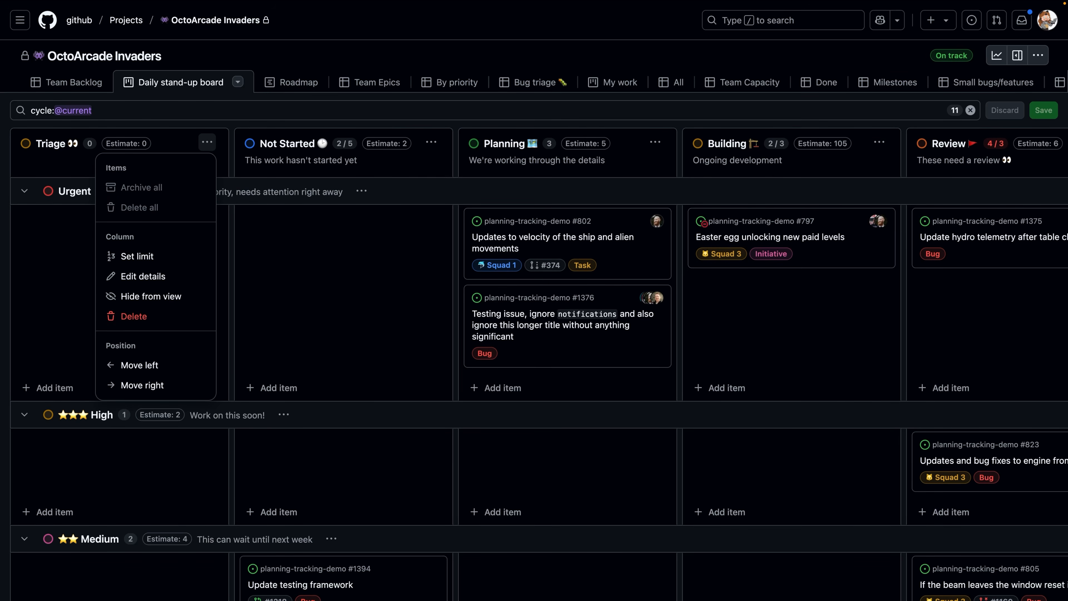
pyautogui.click(146, 258)
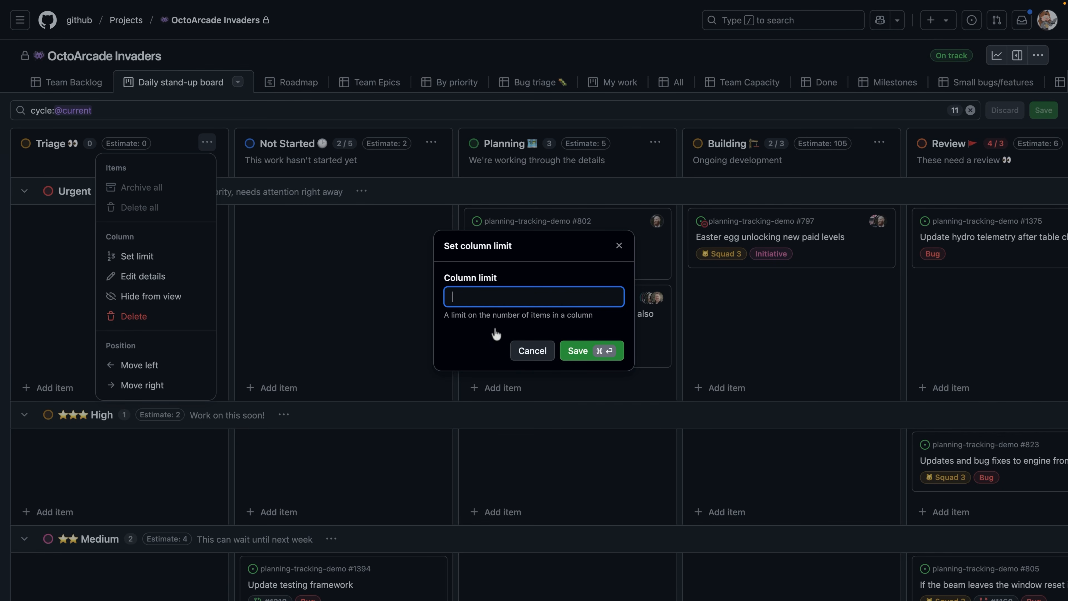
pyautogui.click(535, 351)
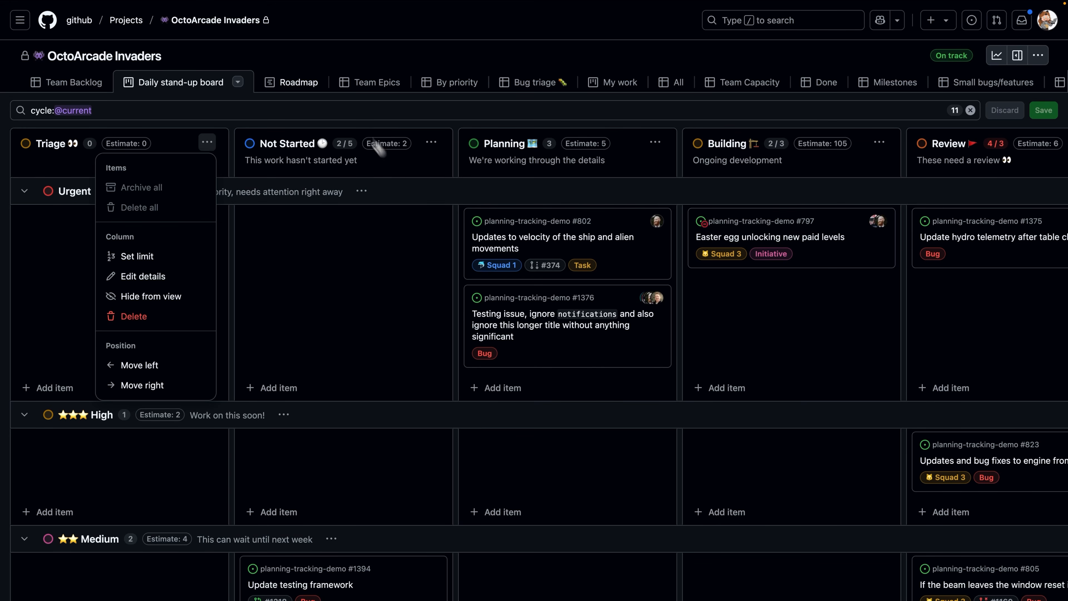
pyautogui.click(311, 66)
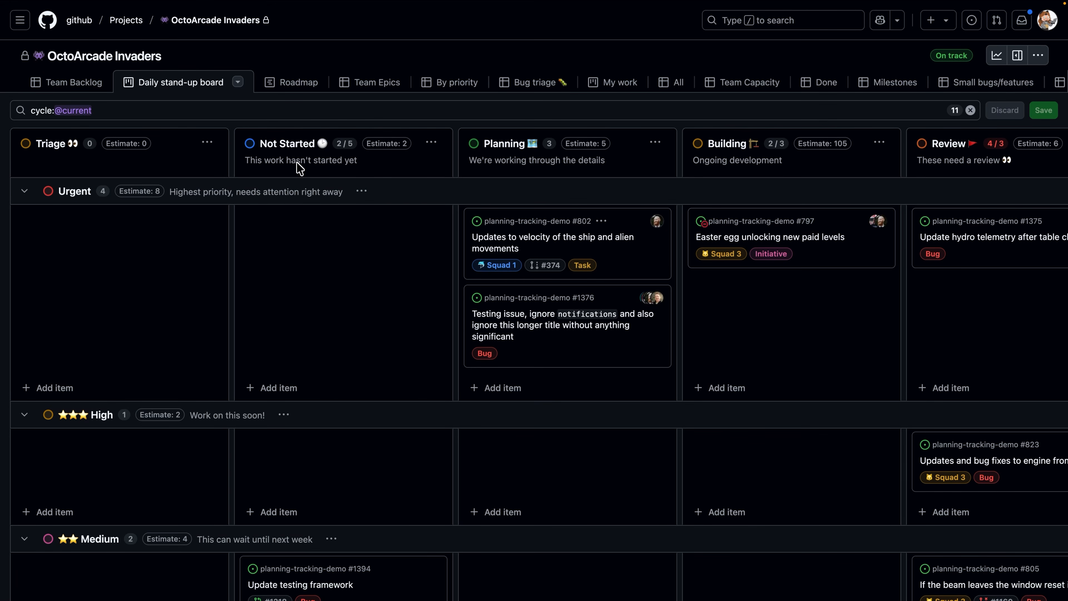
# Check issue #1376's extra actions again, then bring up the project's top-right ••• menu.
pyautogui.click(496, 331)
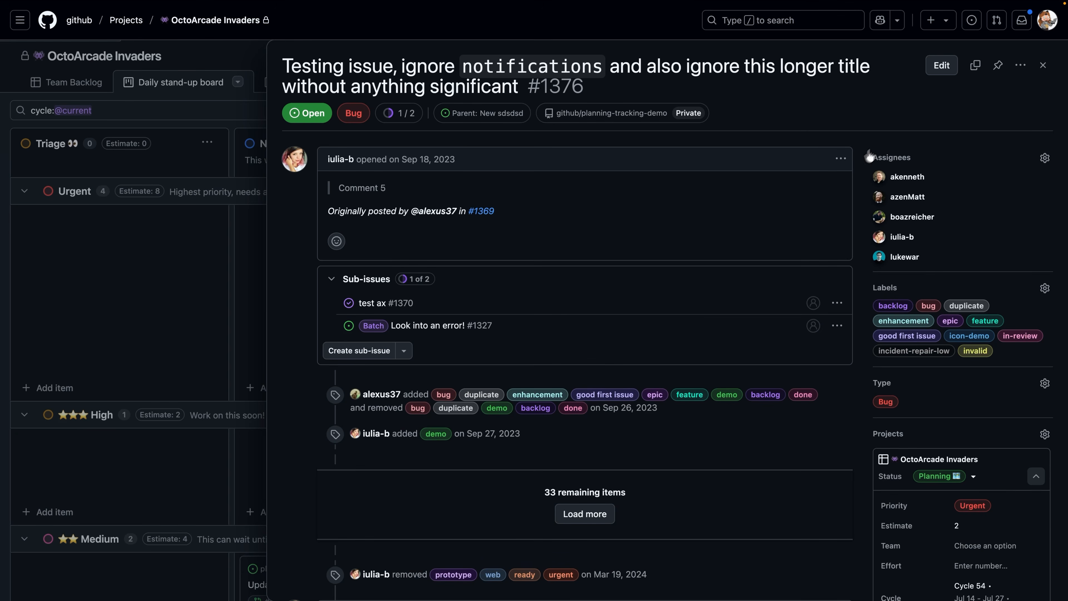
pyautogui.click(1021, 66)
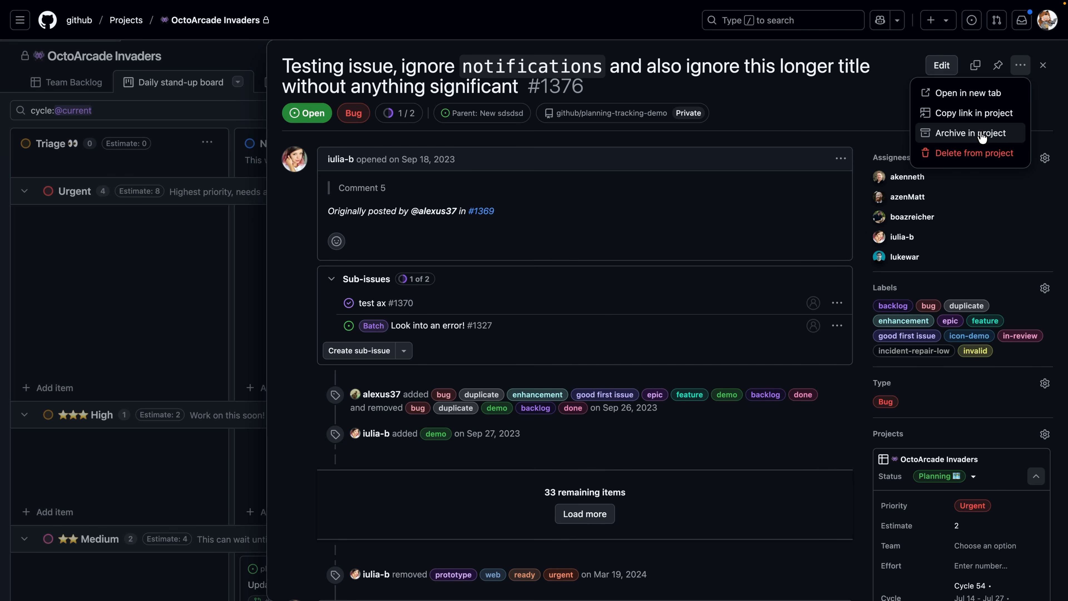
pyautogui.click(202, 239)
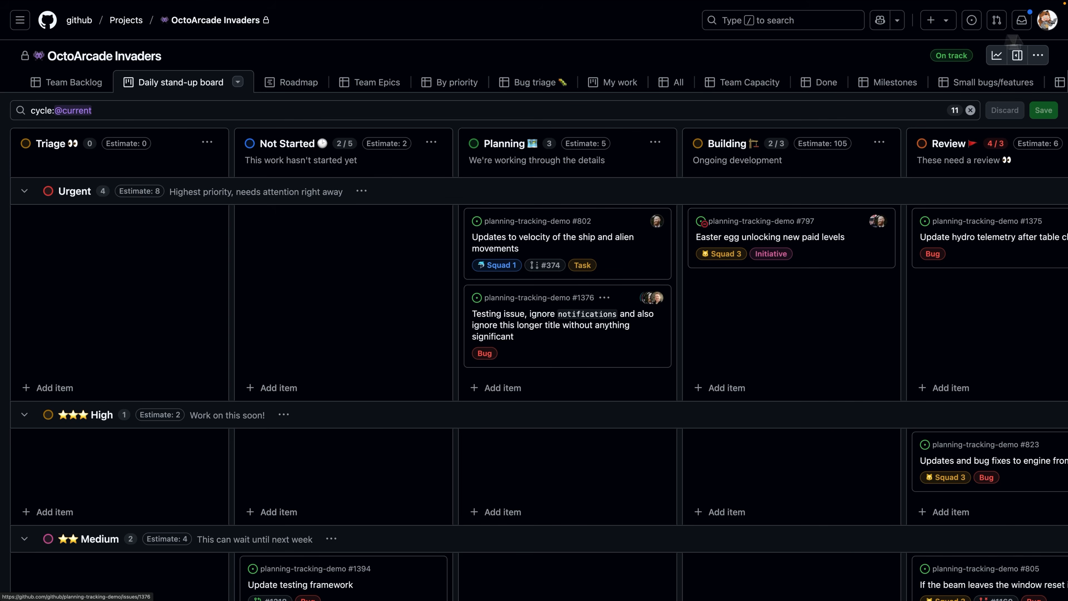
pyautogui.click(1038, 55)
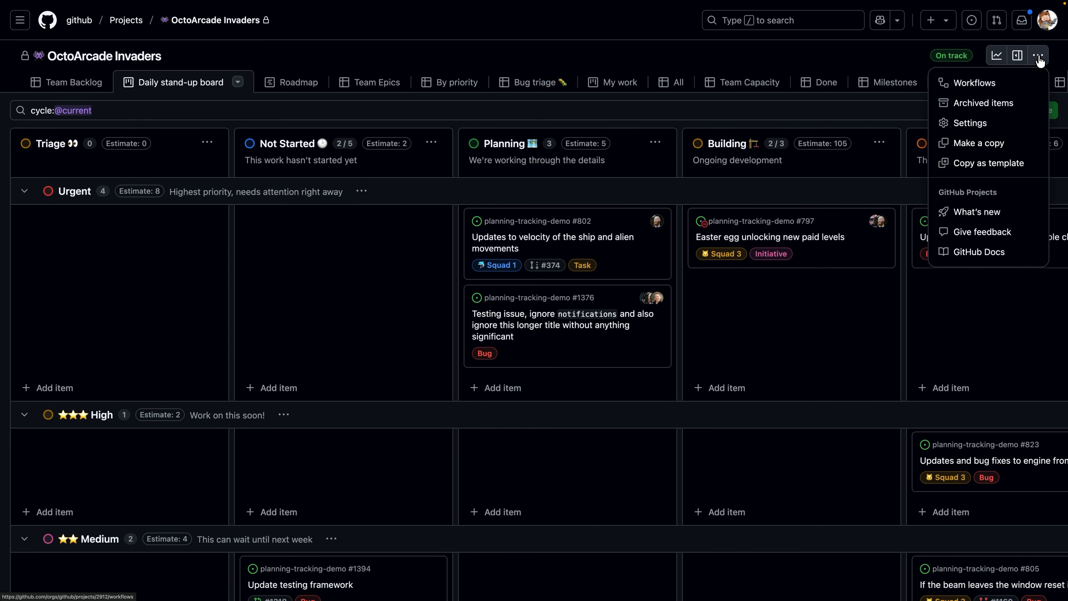
# Browse the archived items, tick 'Increase issue type limit', then return to the Daily stand-up board.
pyautogui.click(998, 105)
pyautogui.scroll(-5, 269, 175)
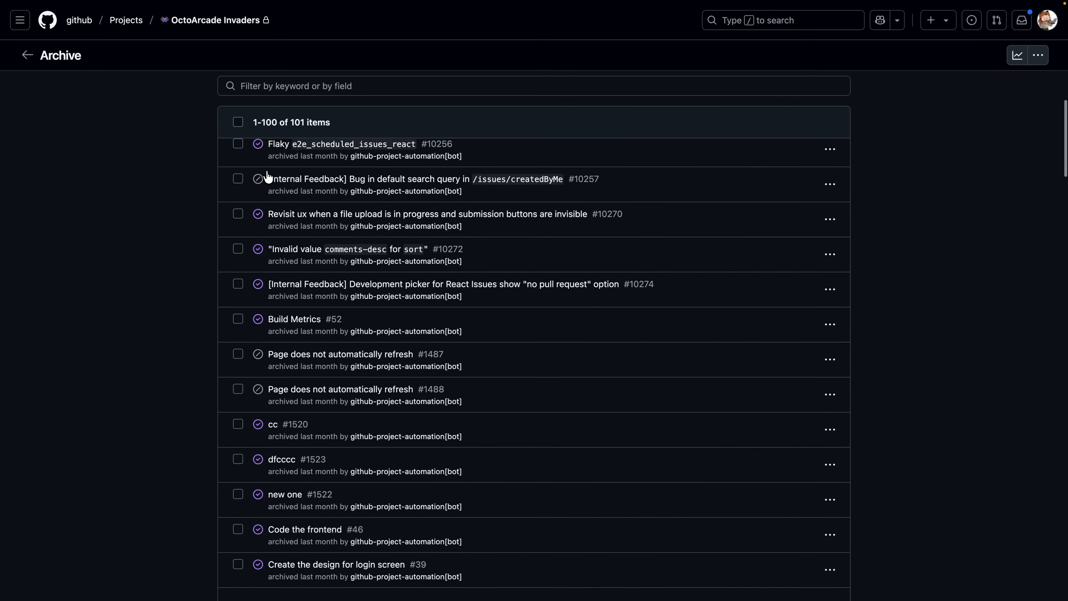
pyautogui.scroll(-10, 268, 177)
pyautogui.scroll(20, 252, 176)
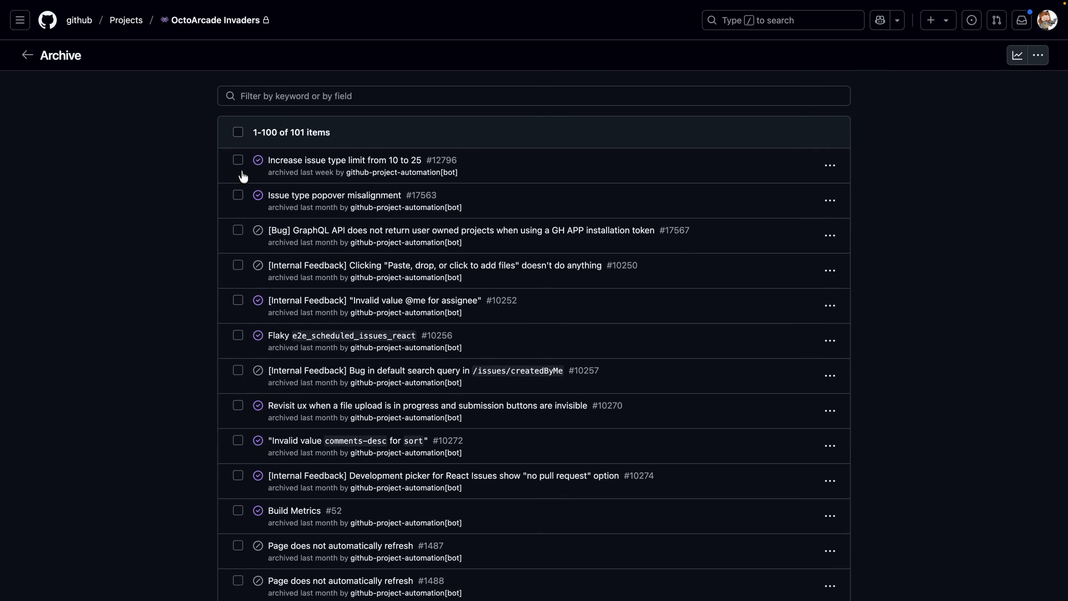
pyautogui.click(238, 161)
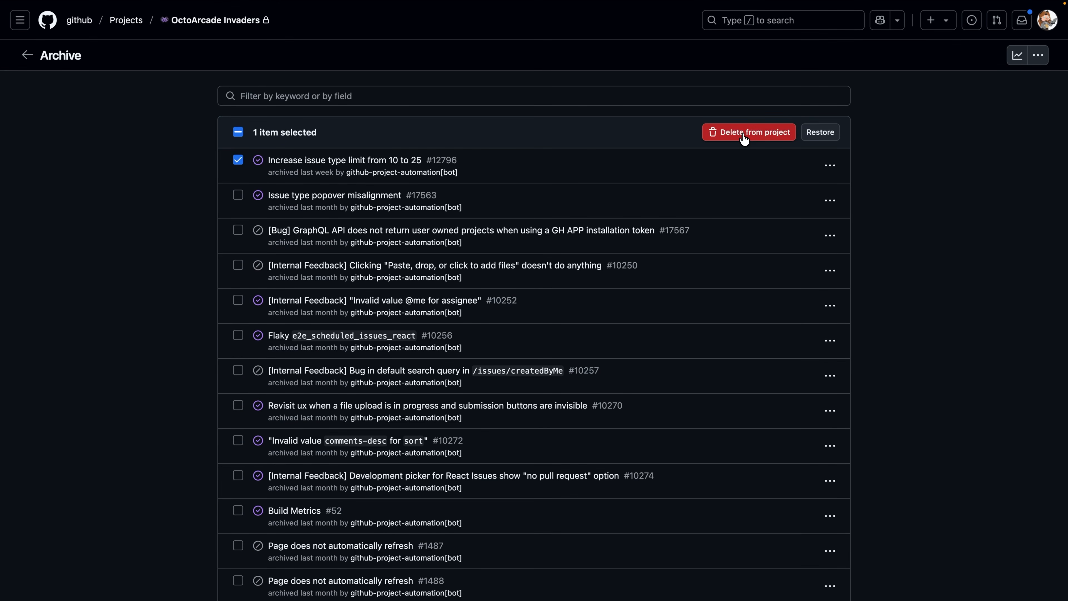
pyautogui.click(27, 56)
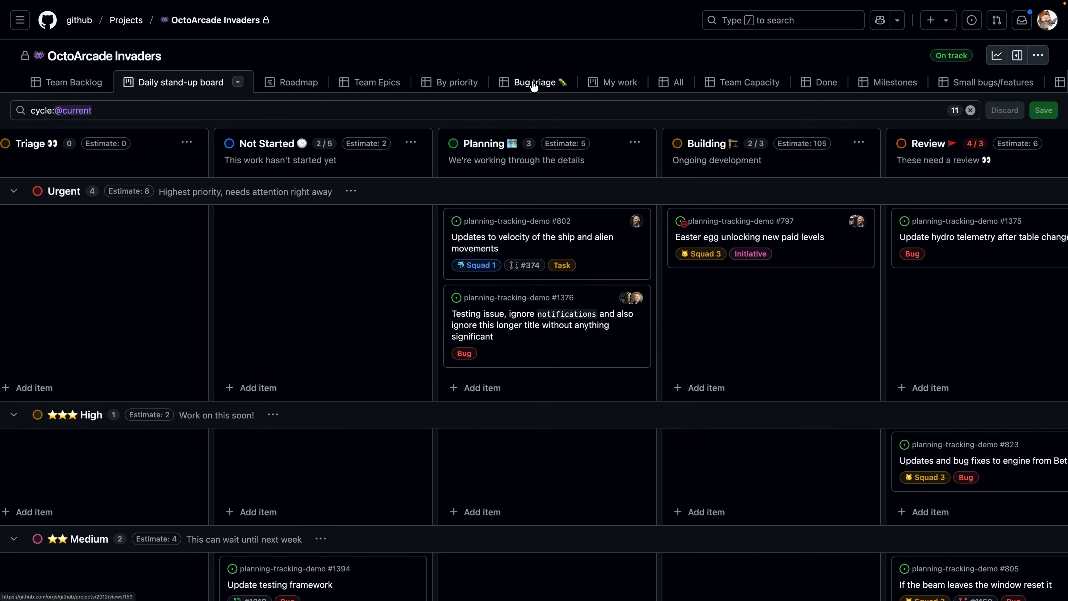
# Group the Bug triage table by Priority, discard that grouping, then switch to My work.
pyautogui.click(534, 85)
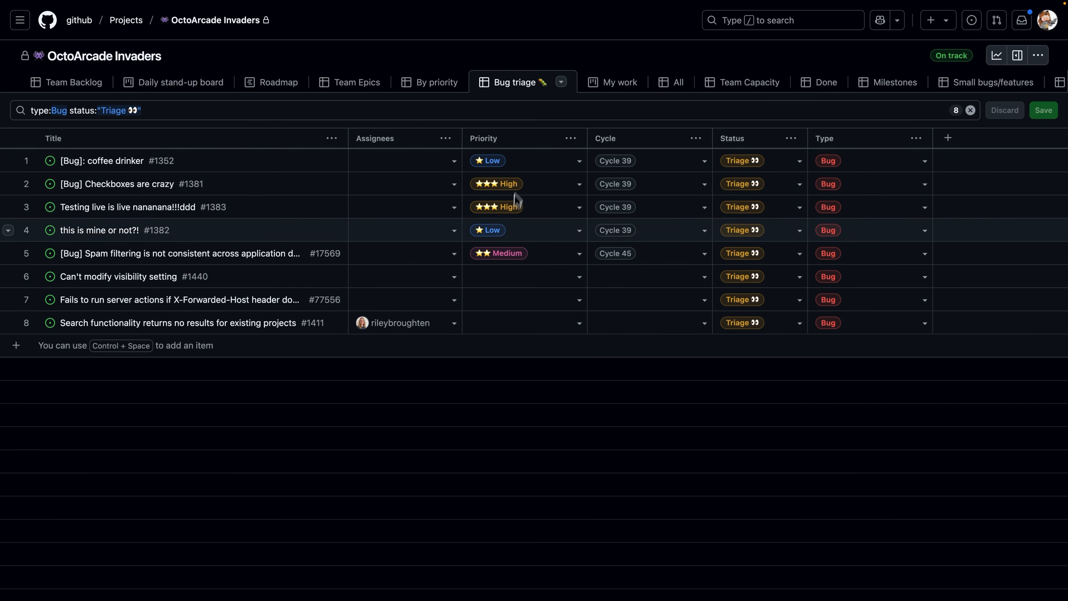
pyautogui.click(561, 82)
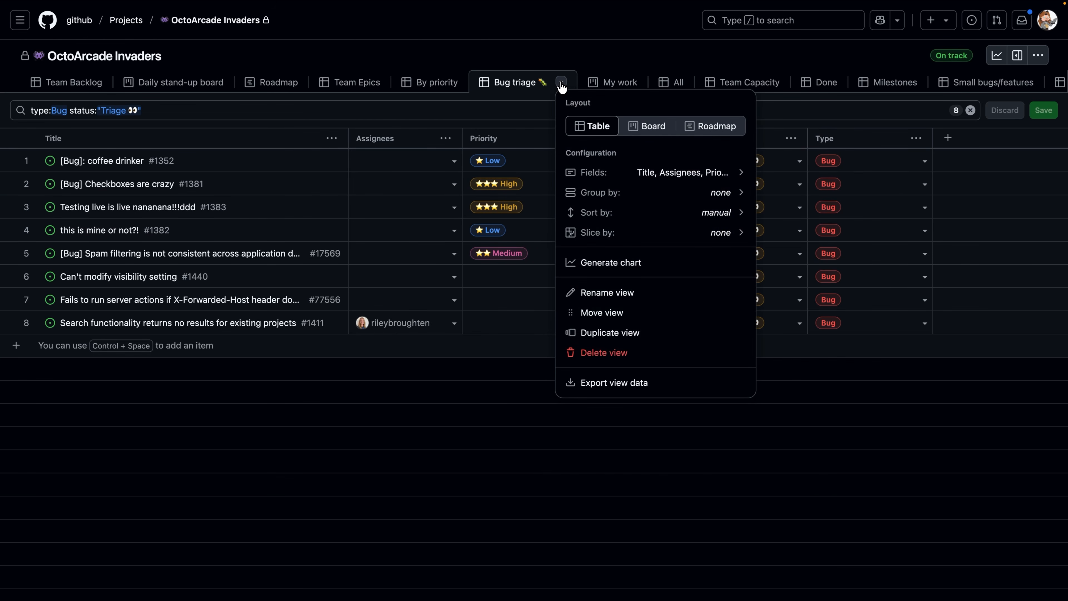
pyautogui.click(613, 203)
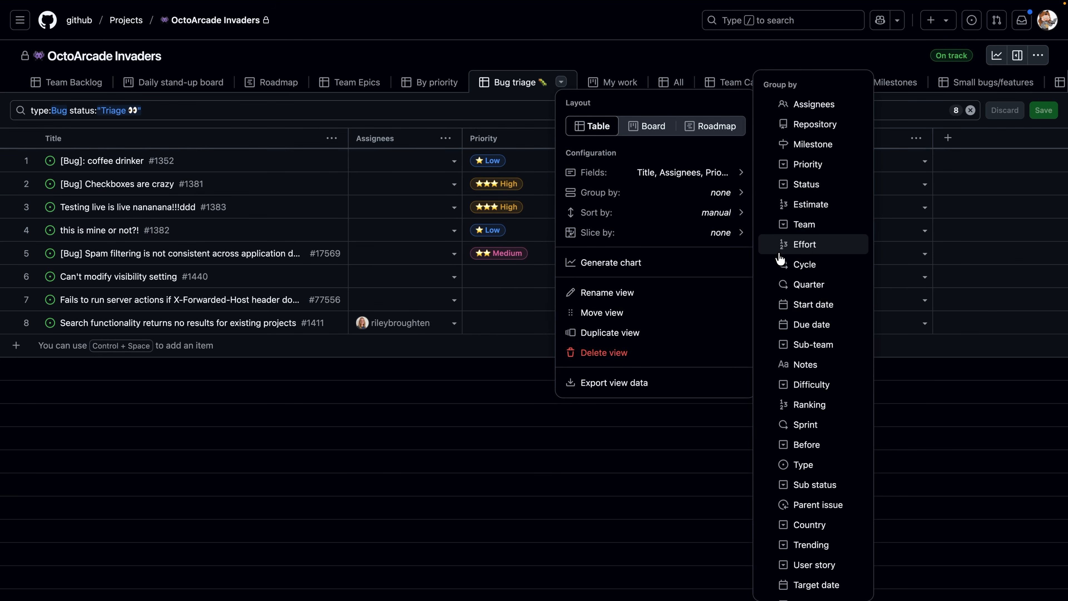
pyautogui.click(807, 166)
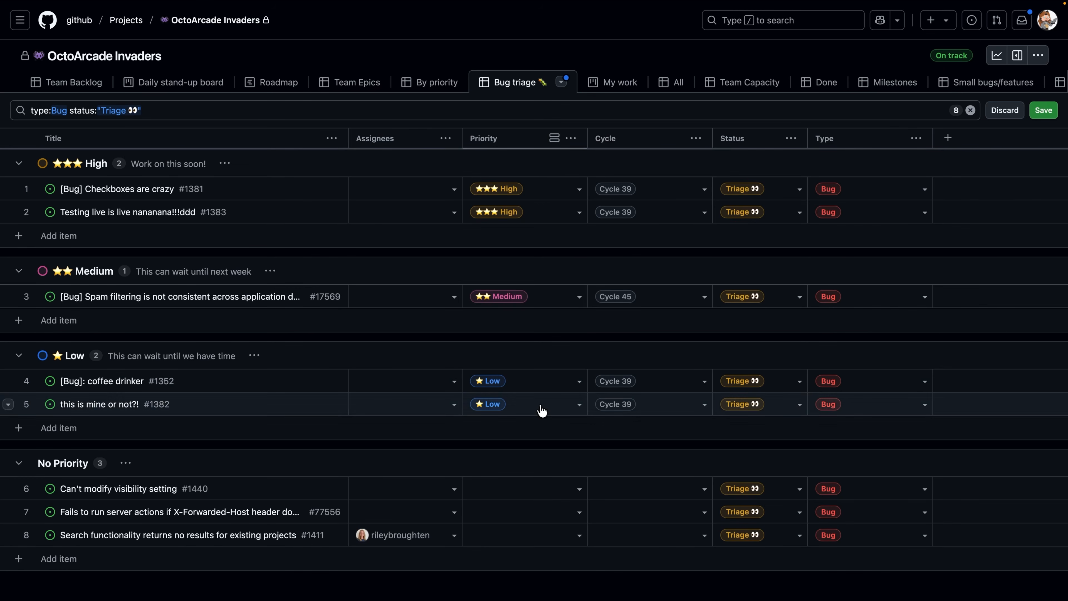
pyautogui.click(1003, 114)
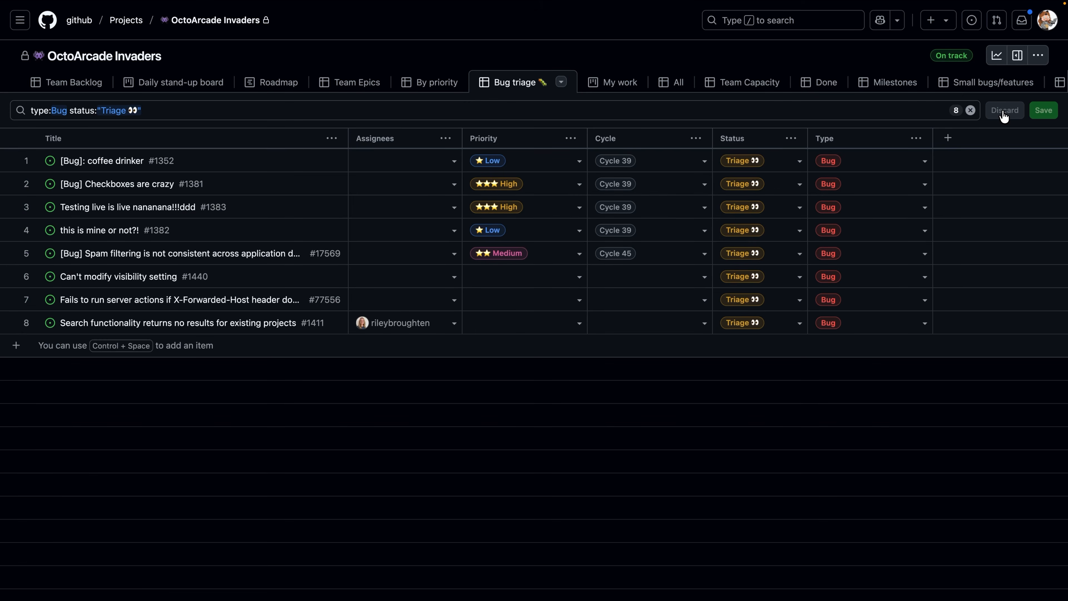
pyautogui.click(614, 83)
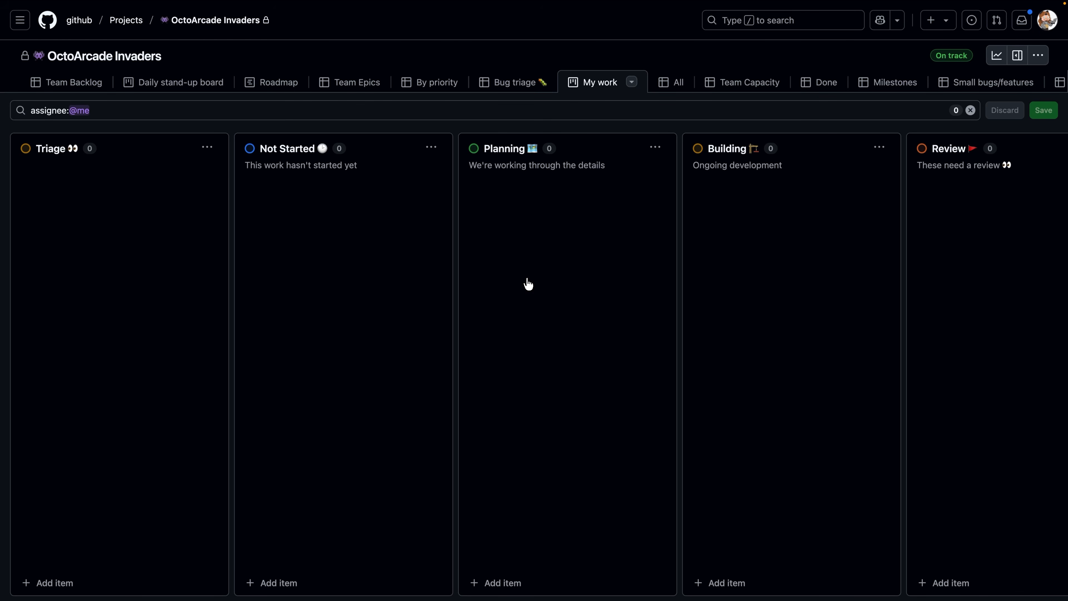
pyautogui.hscroll(10, 528, 283)
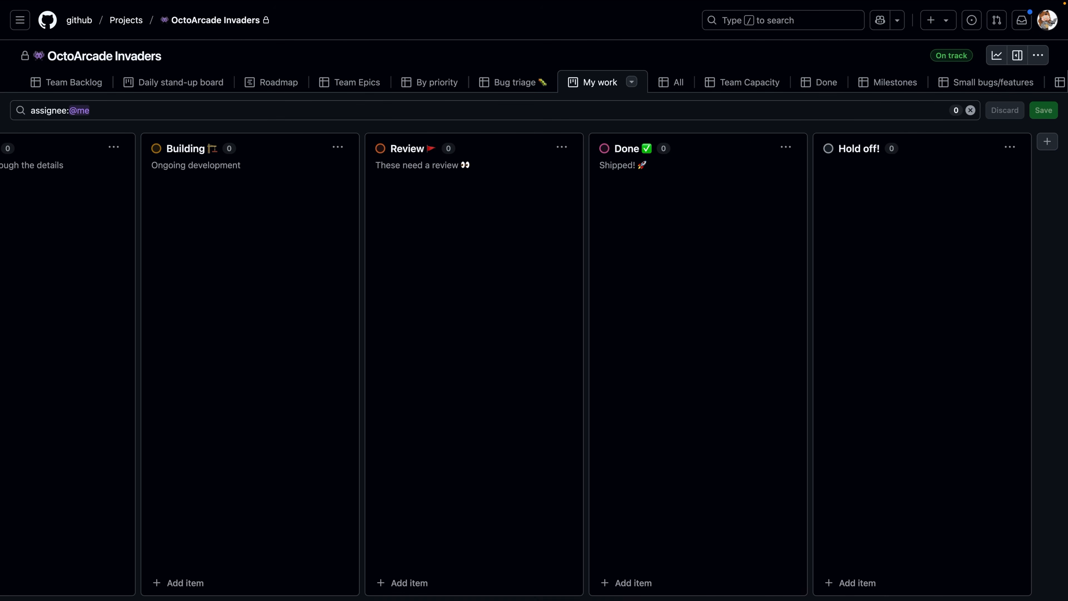
pyautogui.hscroll(-10, 528, 284)
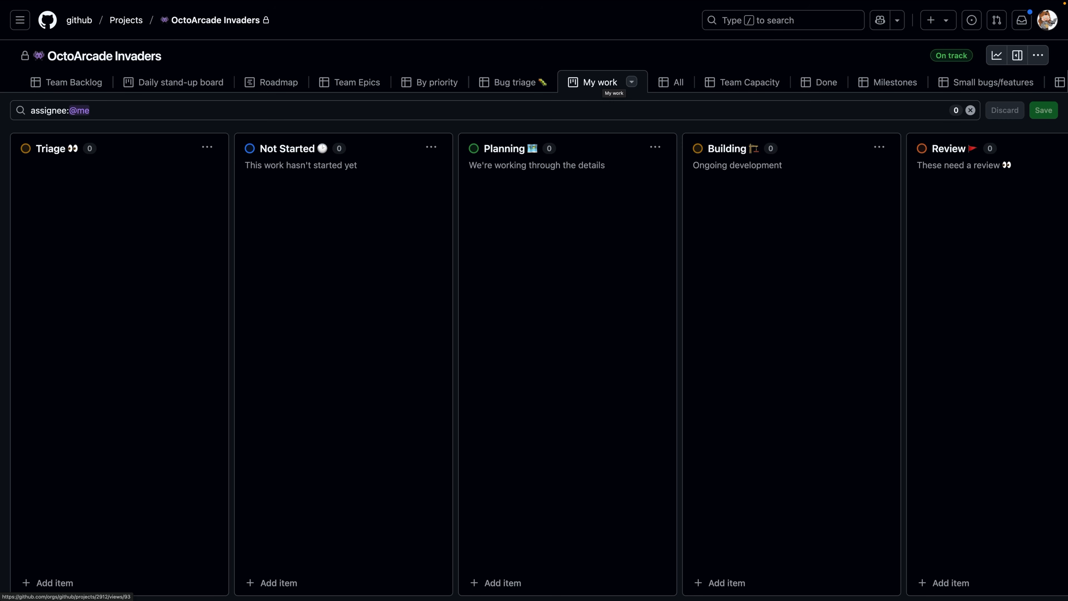
pyautogui.click(121, 113)
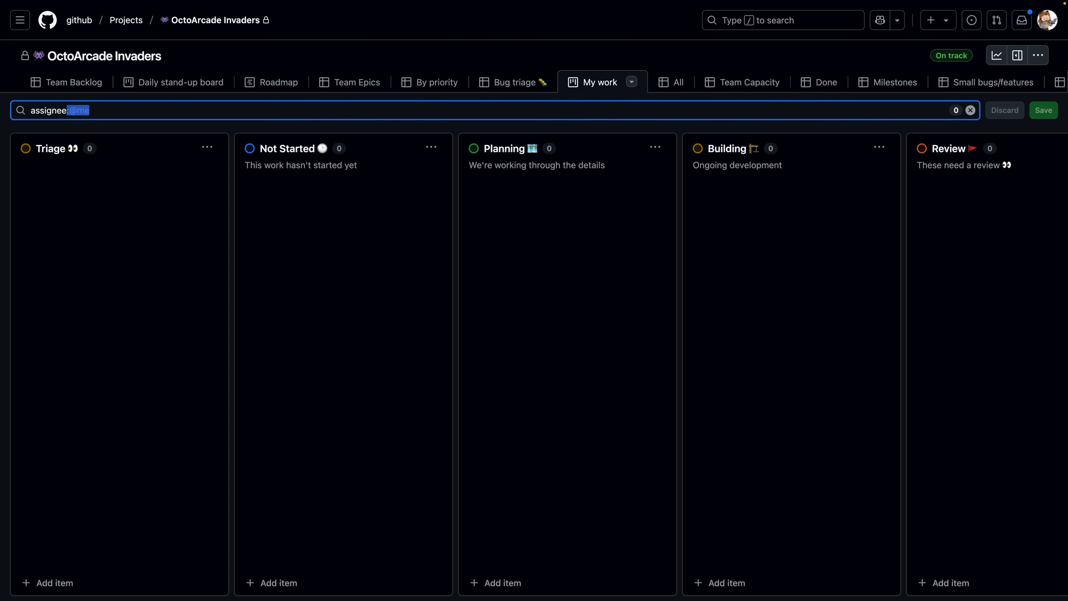
pyautogui.press('super+a')
pyautogui.press('BackSpace')
pyautogui.write('a')
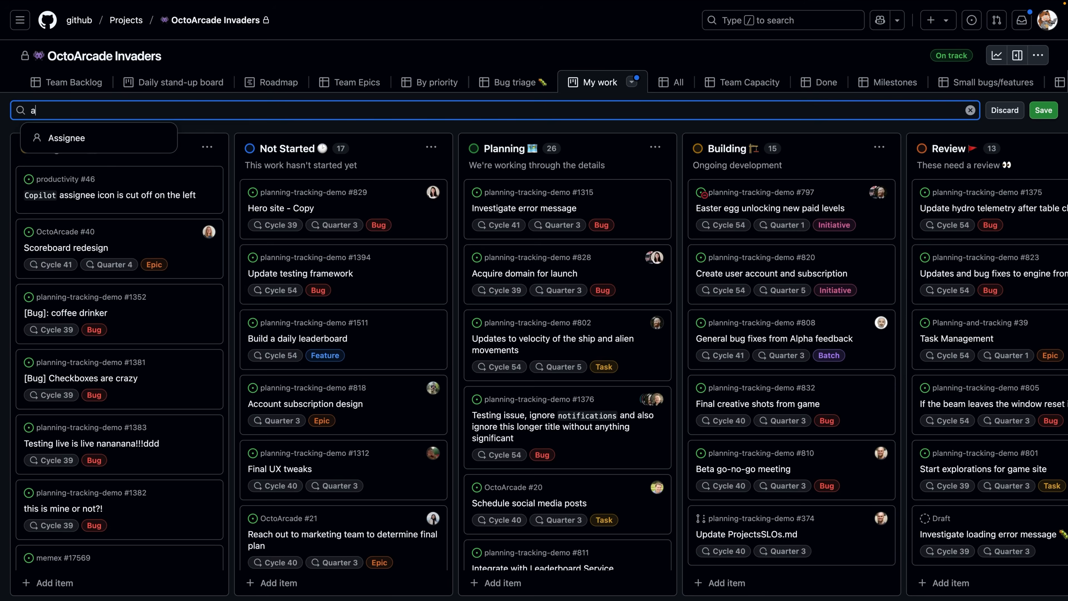
pyautogui.write('ssig')
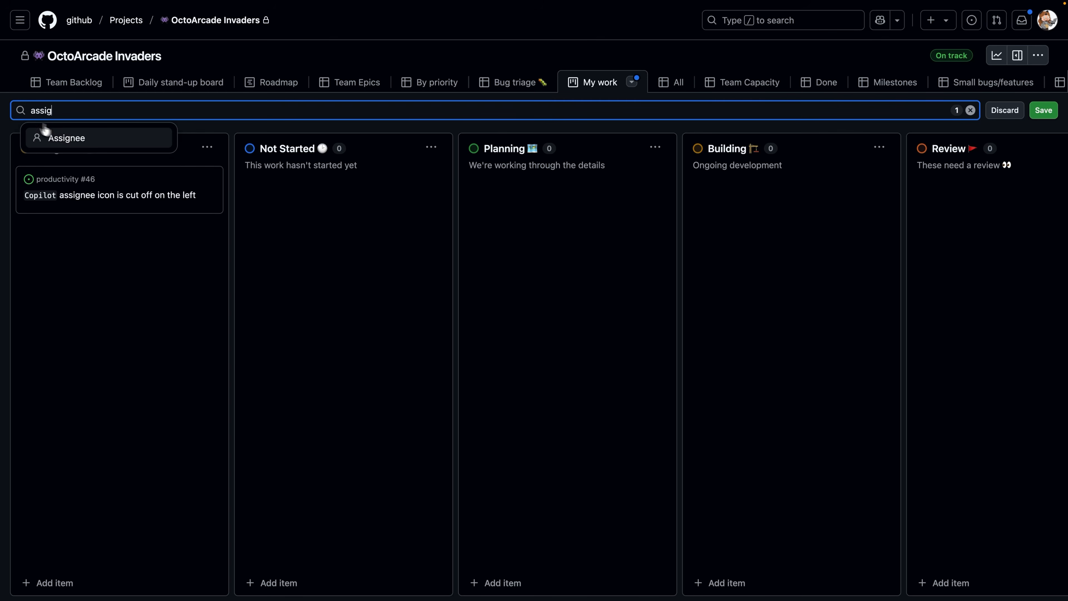
pyautogui.click(73, 138)
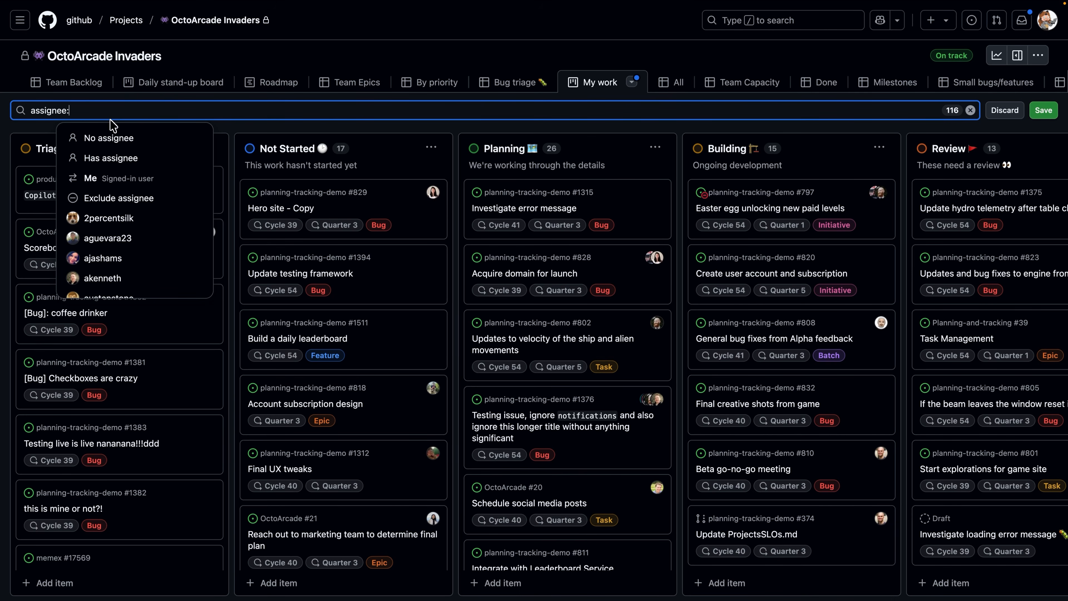
pyautogui.scroll(-3, 122, 211)
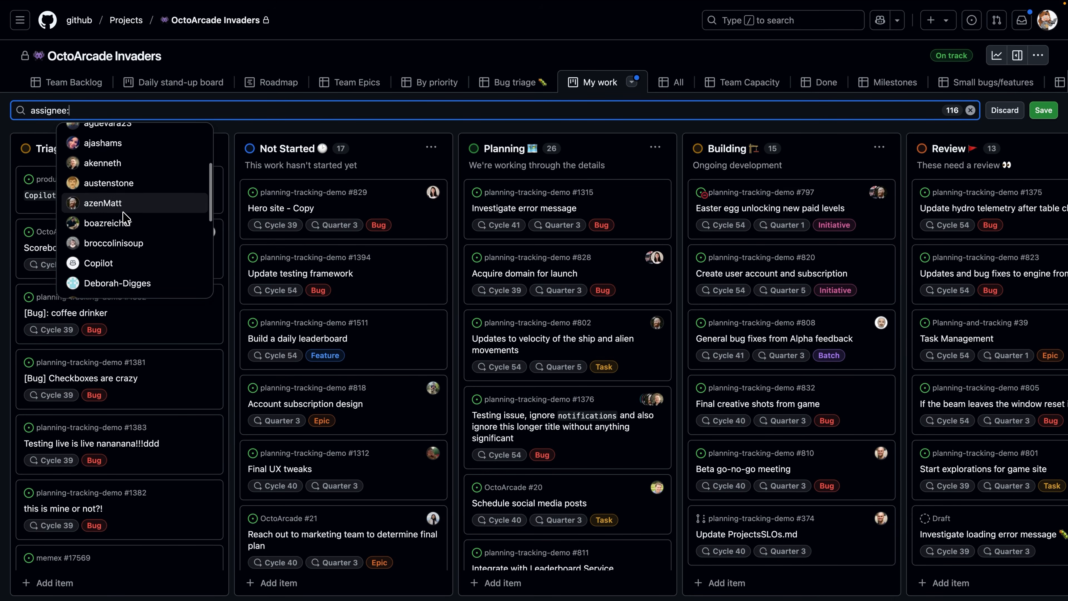
pyautogui.scroll(-2, 124, 217)
pyautogui.scroll(5, 126, 213)
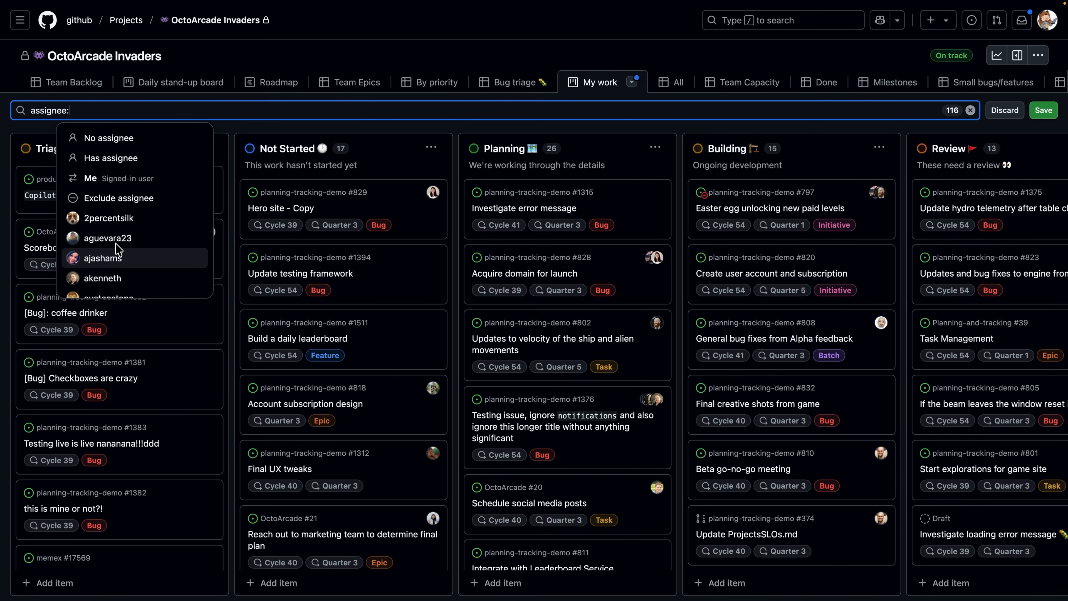
pyautogui.click(112, 216)
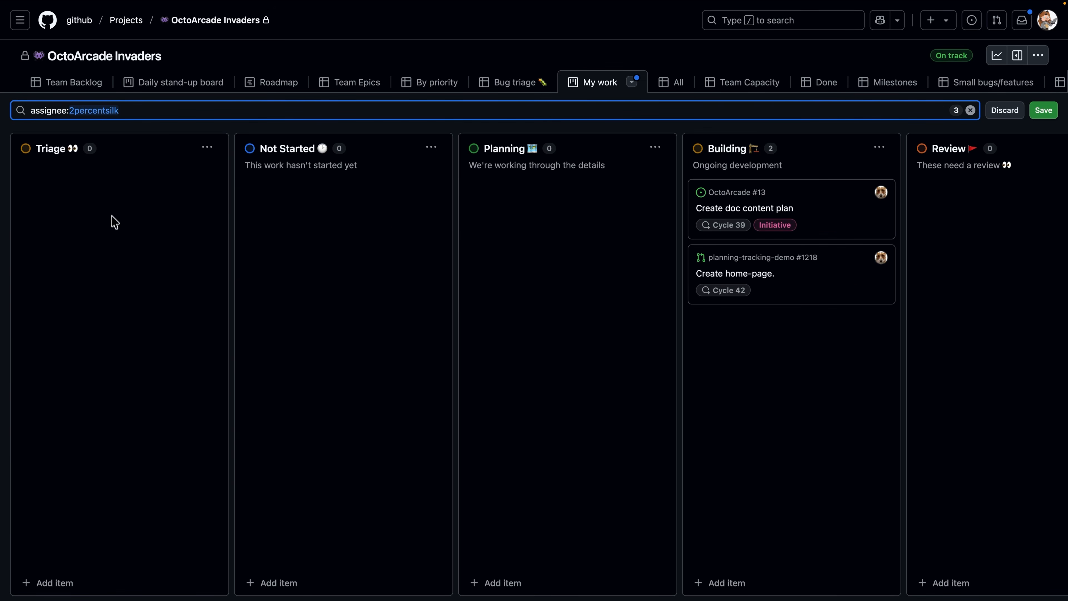
pyautogui.doubleClick(140, 112)
pyautogui.press('BackSpace')
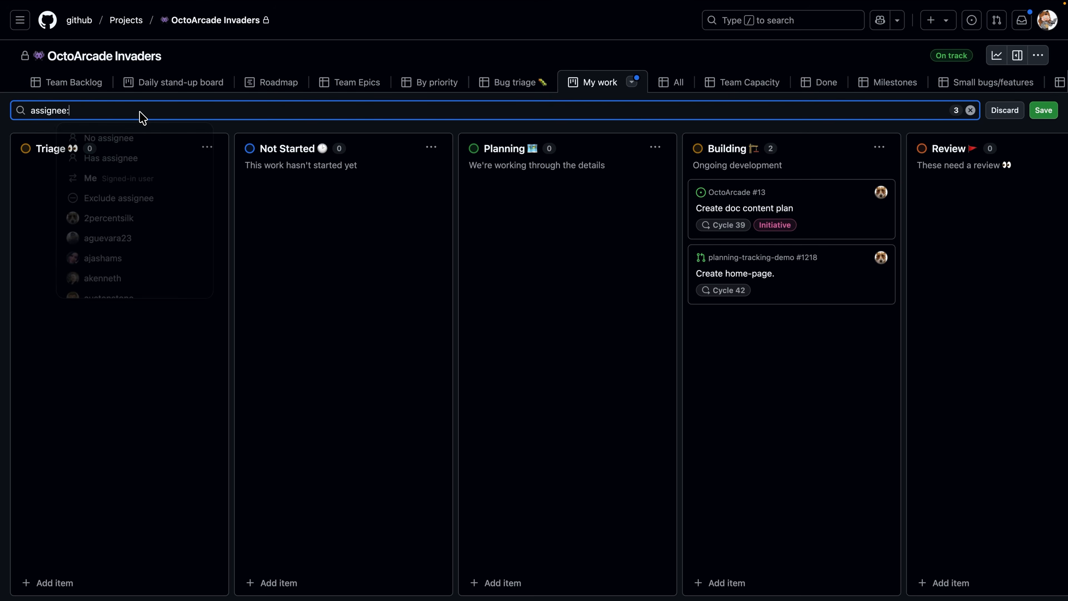
pyautogui.click(128, 185)
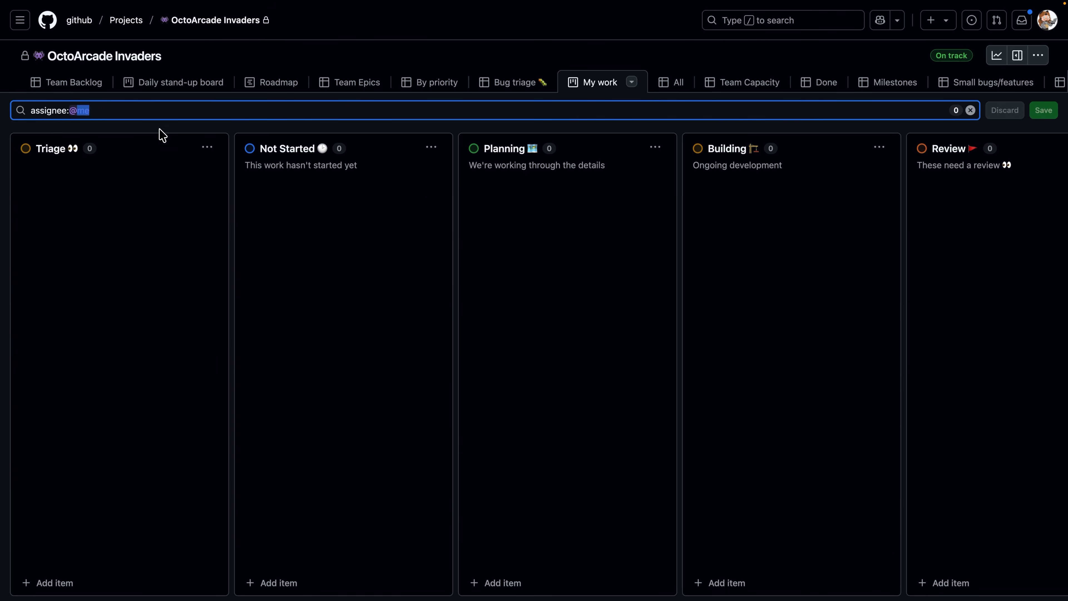
pyautogui.press('BackSpace')
pyautogui.press('BackSpace')
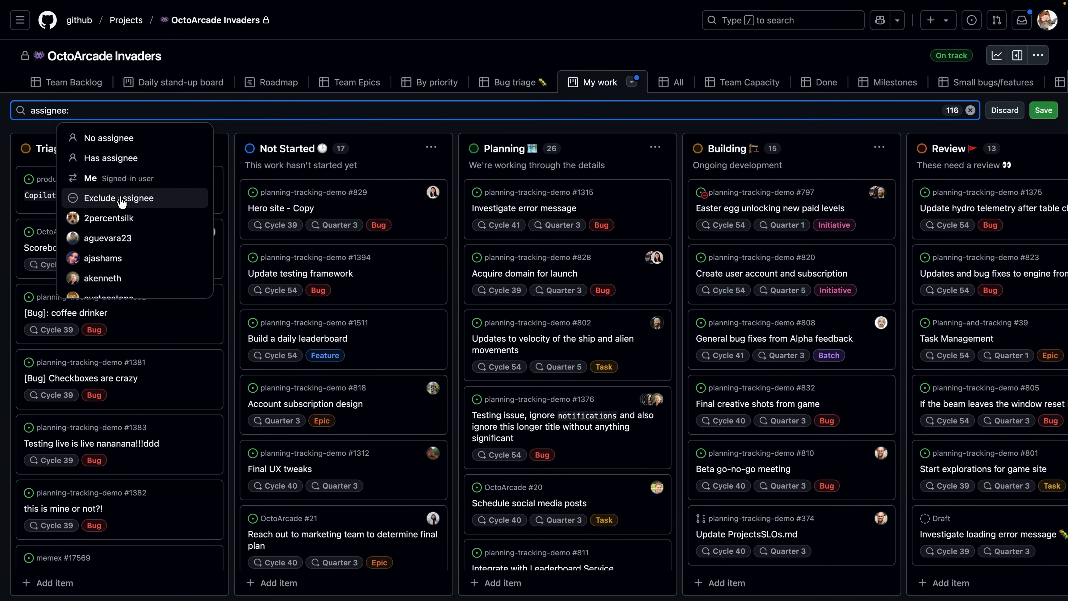
pyautogui.click(121, 198)
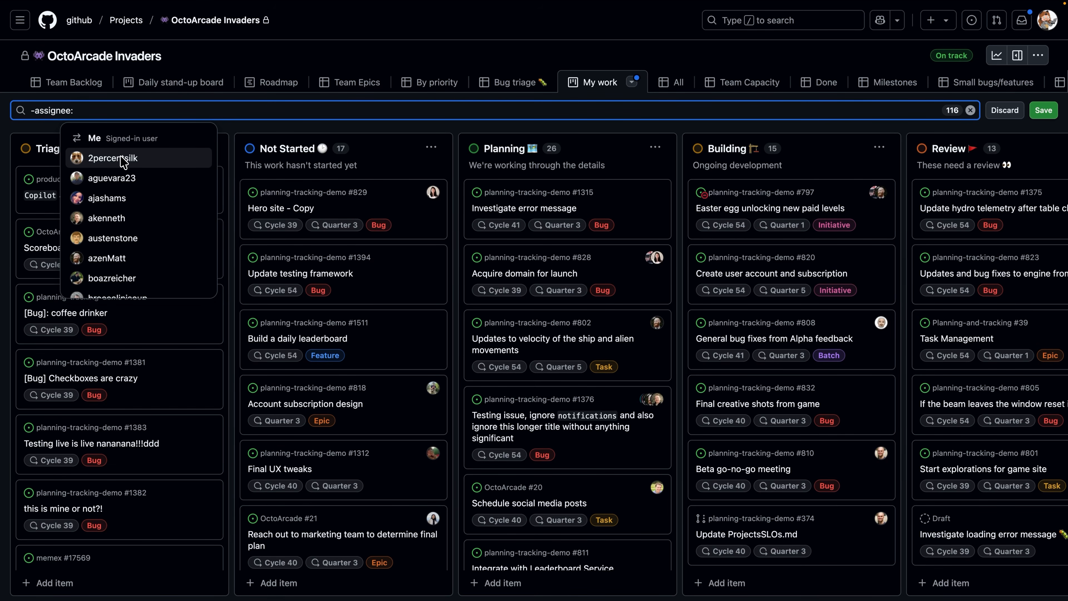
pyautogui.click(125, 138)
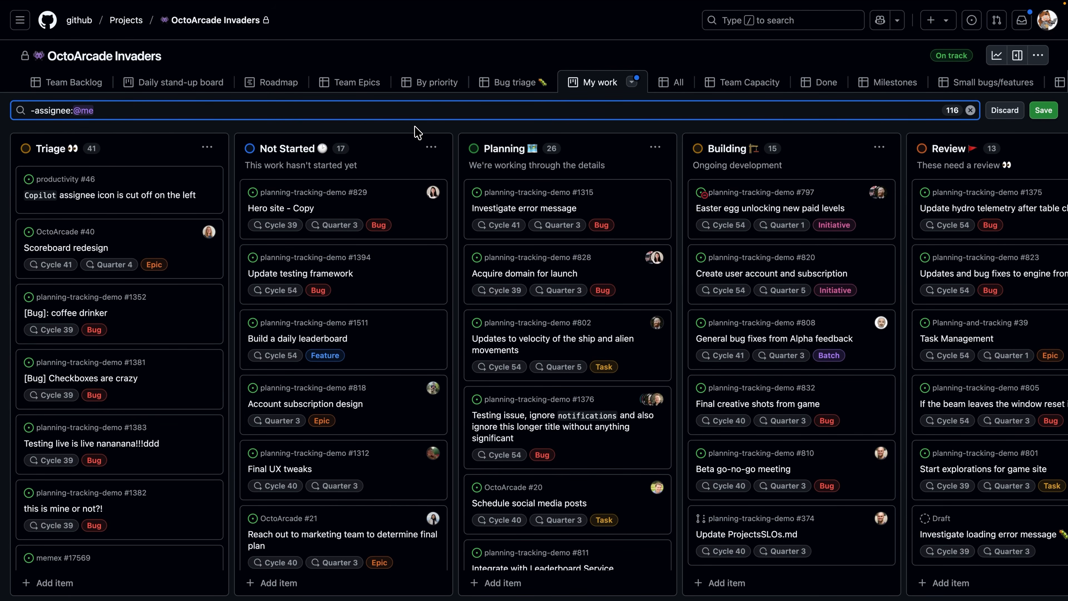
pyautogui.hotkey('ctrl', 'a')
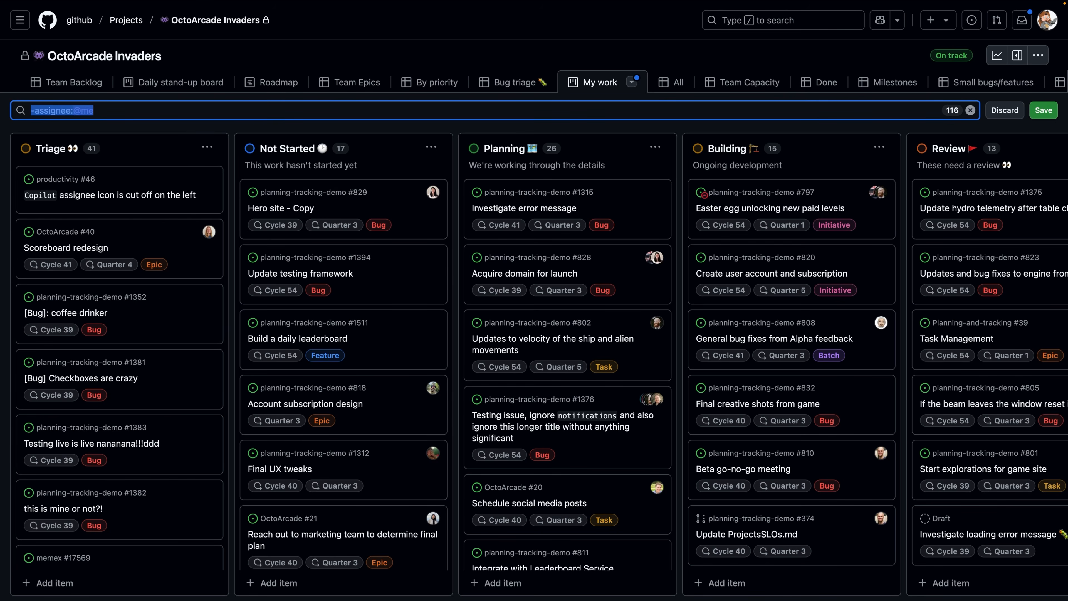
pyautogui.press('BackSpace')
pyautogui.click(1004, 111)
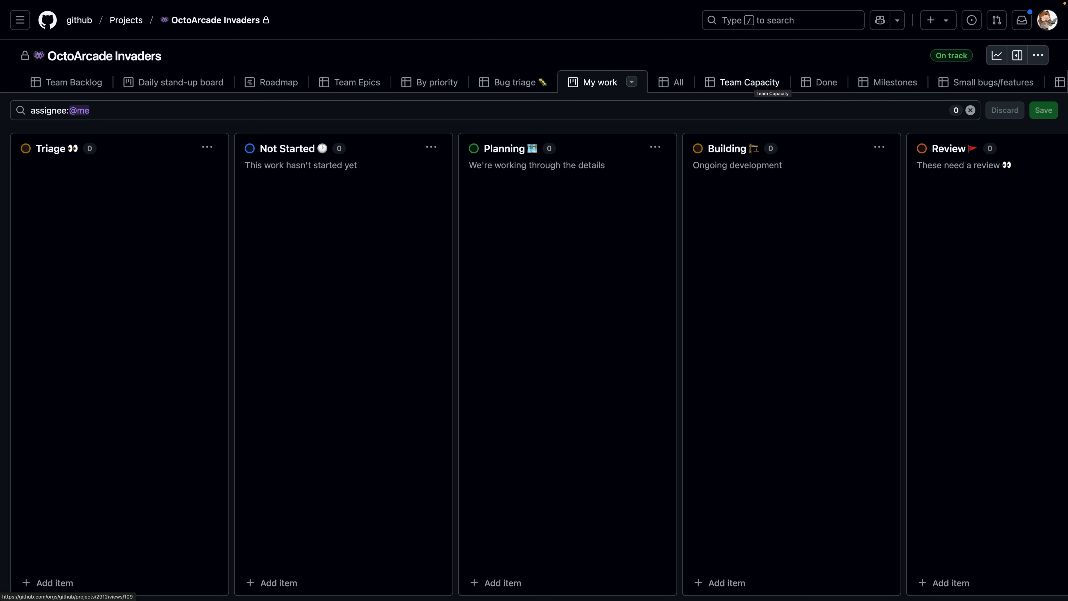
# Switch to Team Capacity and collapse its Triage, Not Started and Planning groups.
pyautogui.click(771, 83)
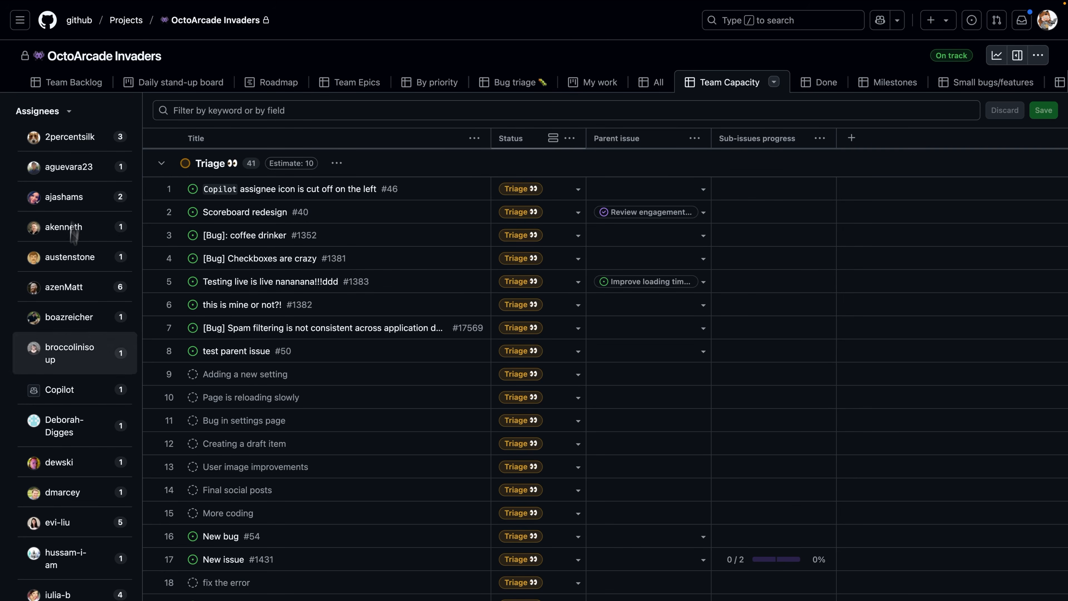
pyautogui.click(773, 82)
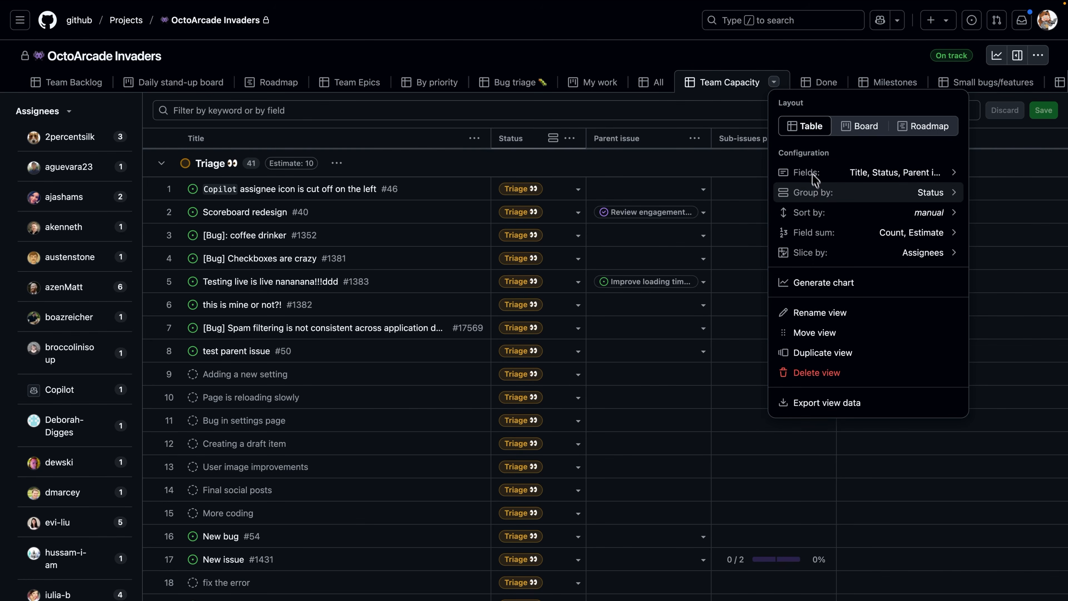
pyautogui.click(773, 83)
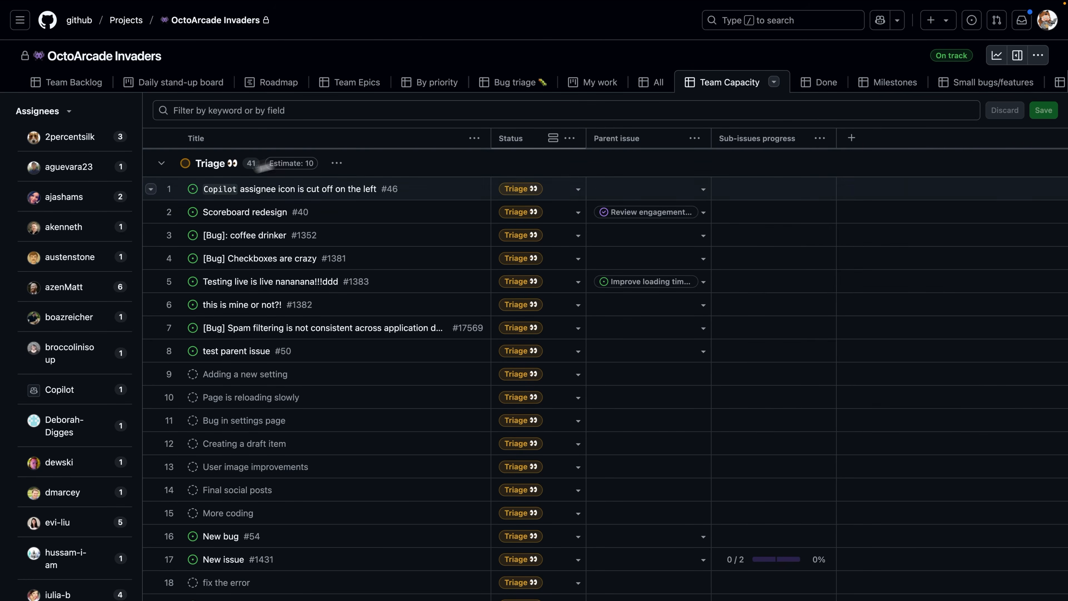
pyautogui.click(161, 163)
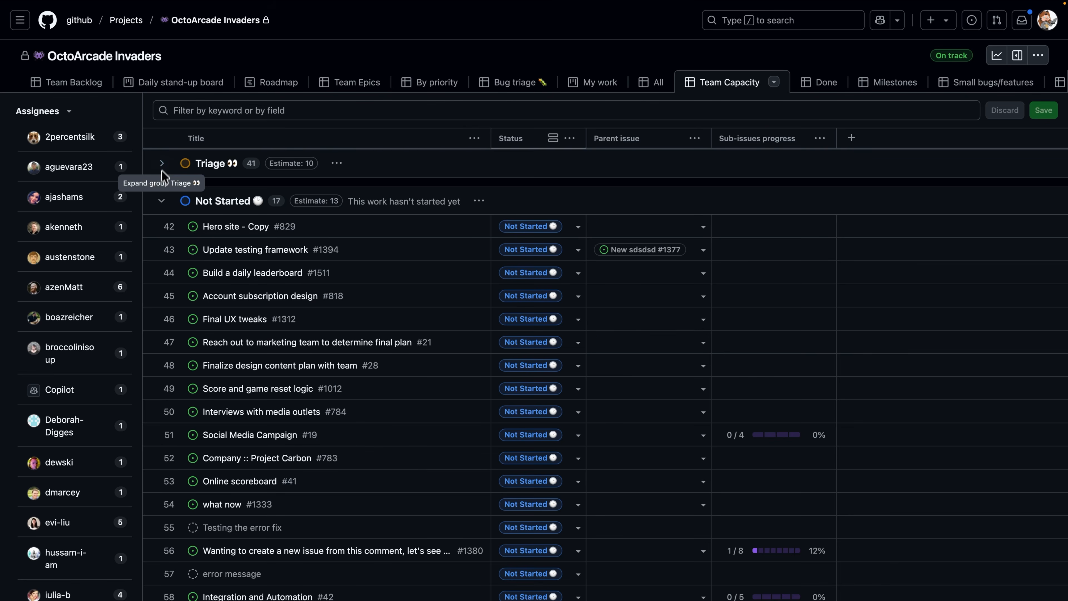
pyautogui.click(161, 201)
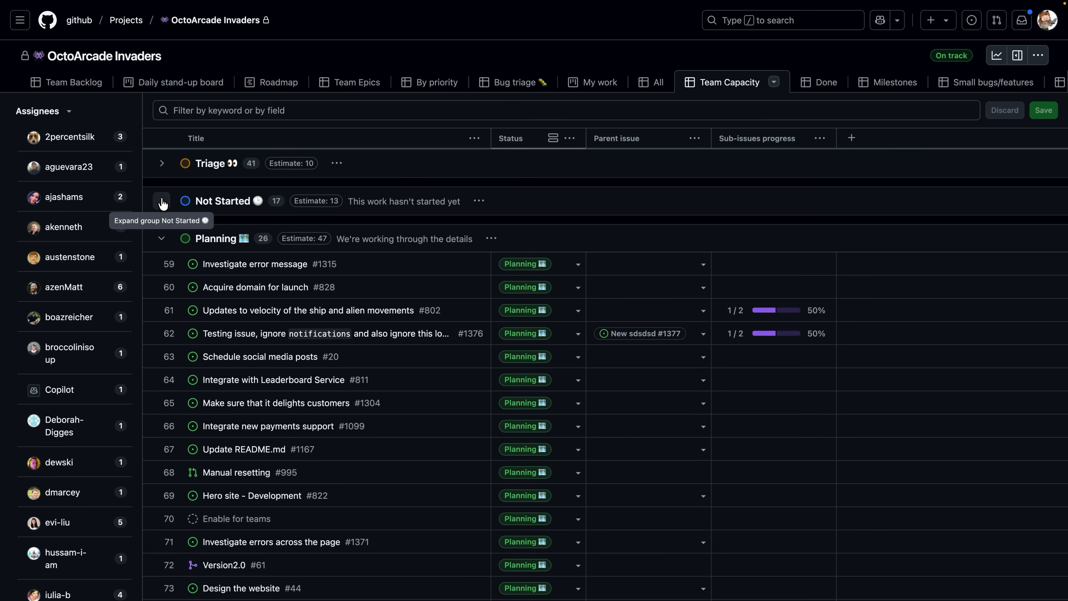
pyautogui.click(161, 239)
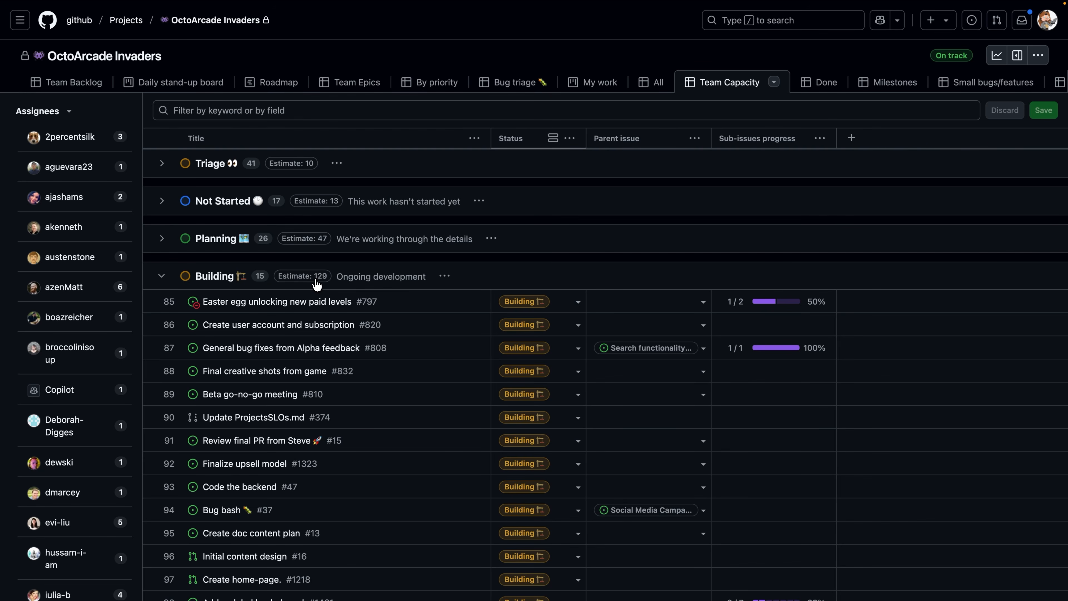
pyautogui.click(774, 82)
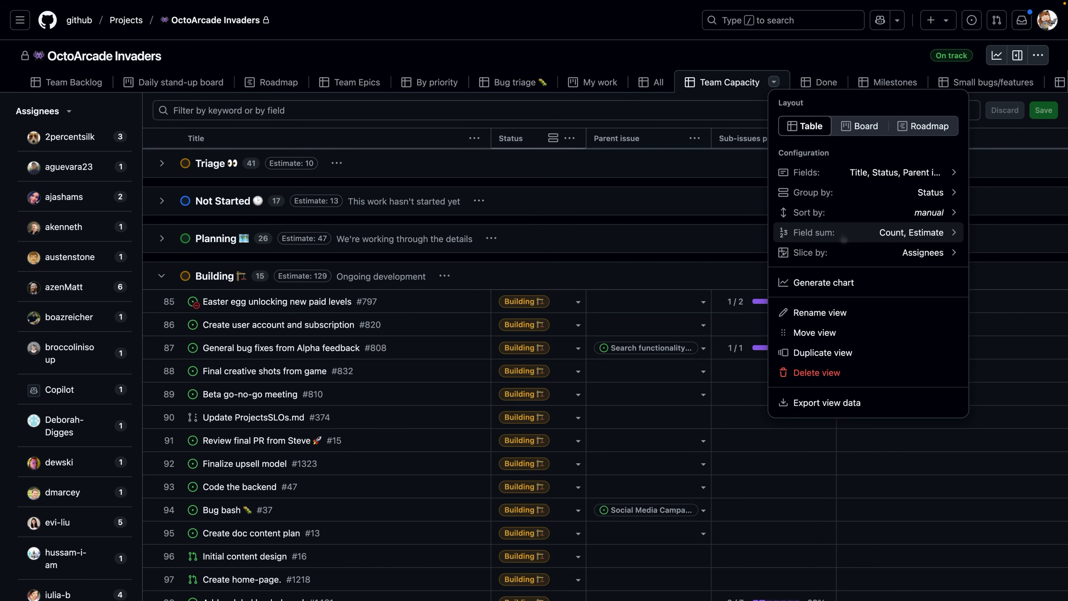
# Add Effort and Ranking to the field sums shown on each Team Capacity group.
pyautogui.click(953, 234)
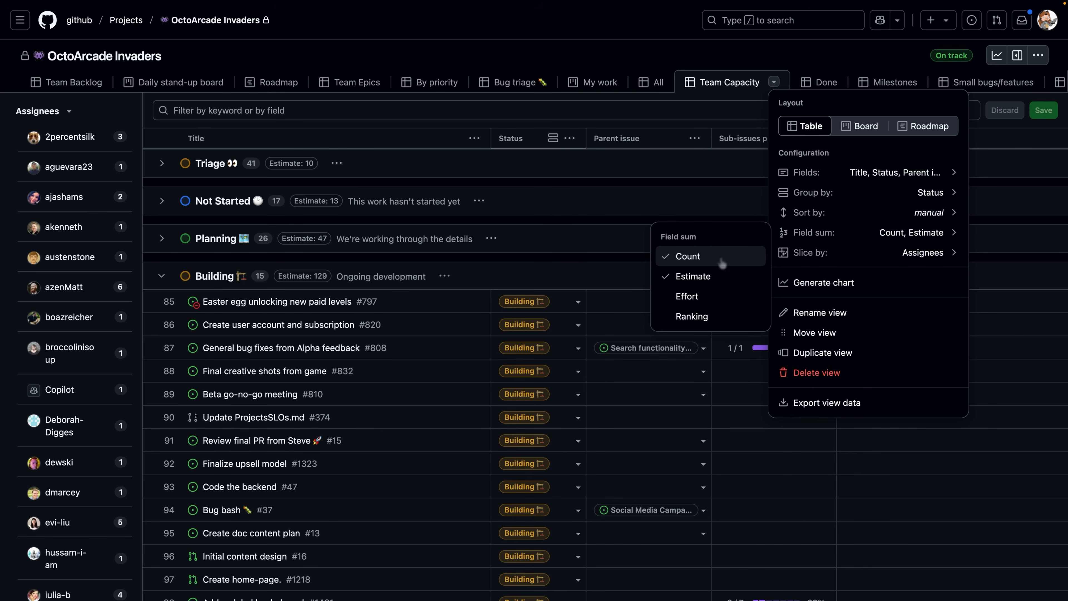
pyautogui.click(717, 303)
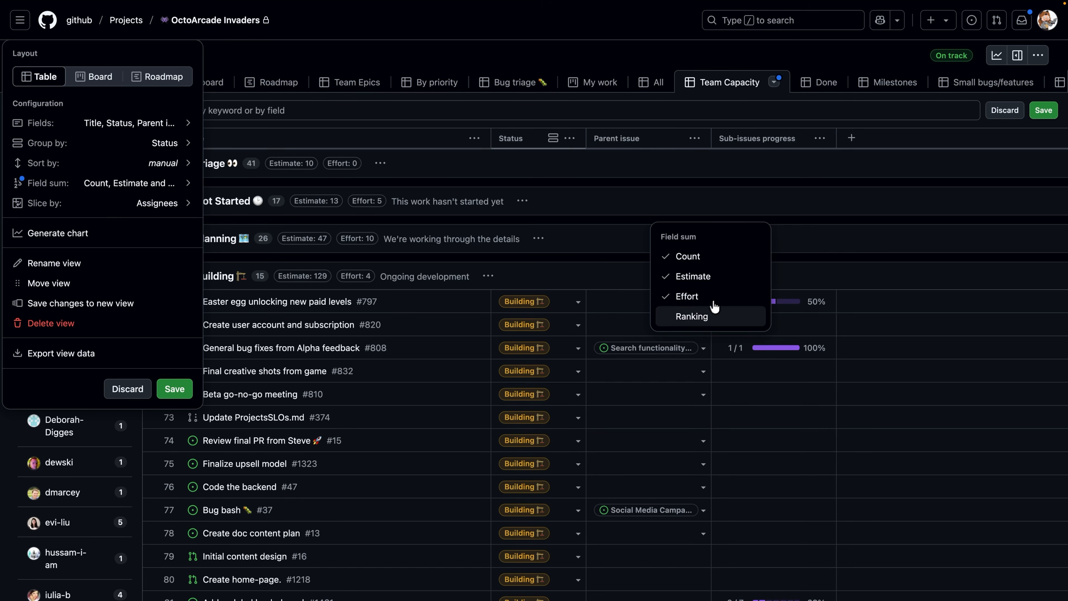
pyautogui.click(714, 321)
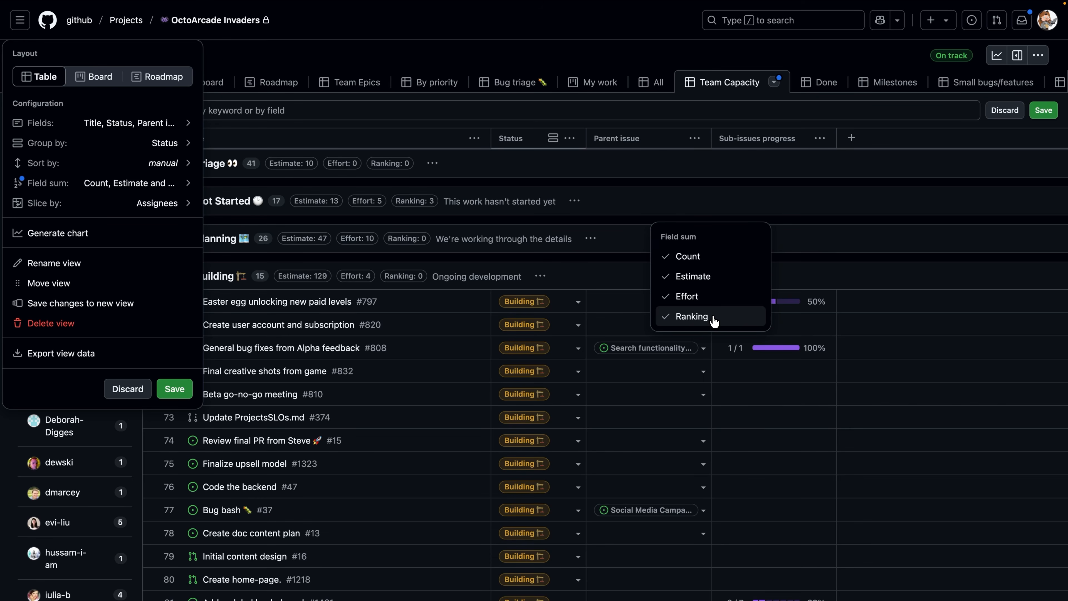
pyautogui.click(613, 267)
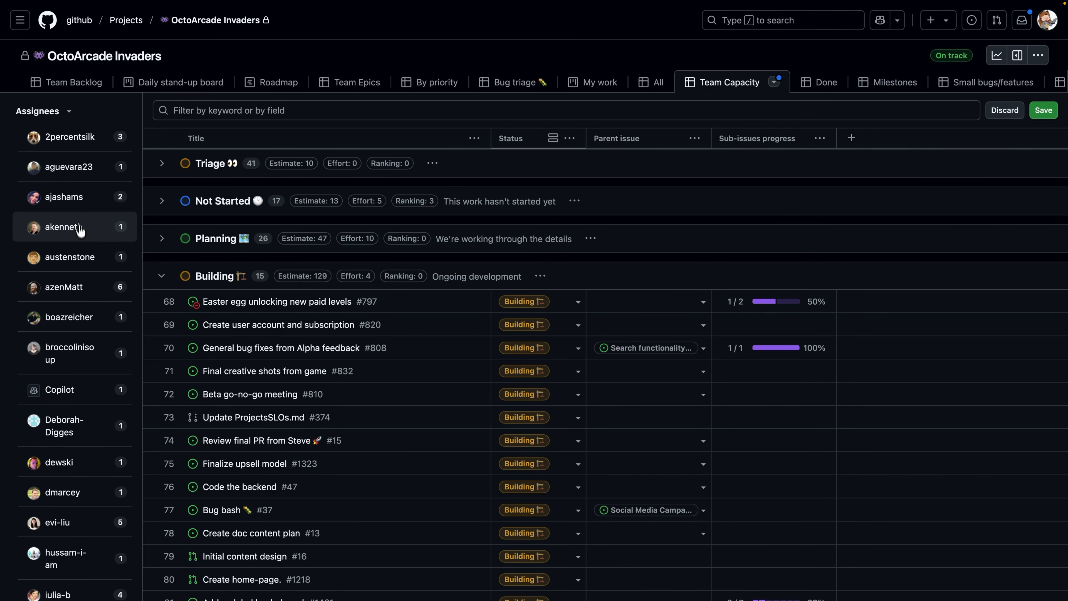
# Filter Team Capacity to individual team members' items, then expand the Planning group.
pyautogui.click(82, 137)
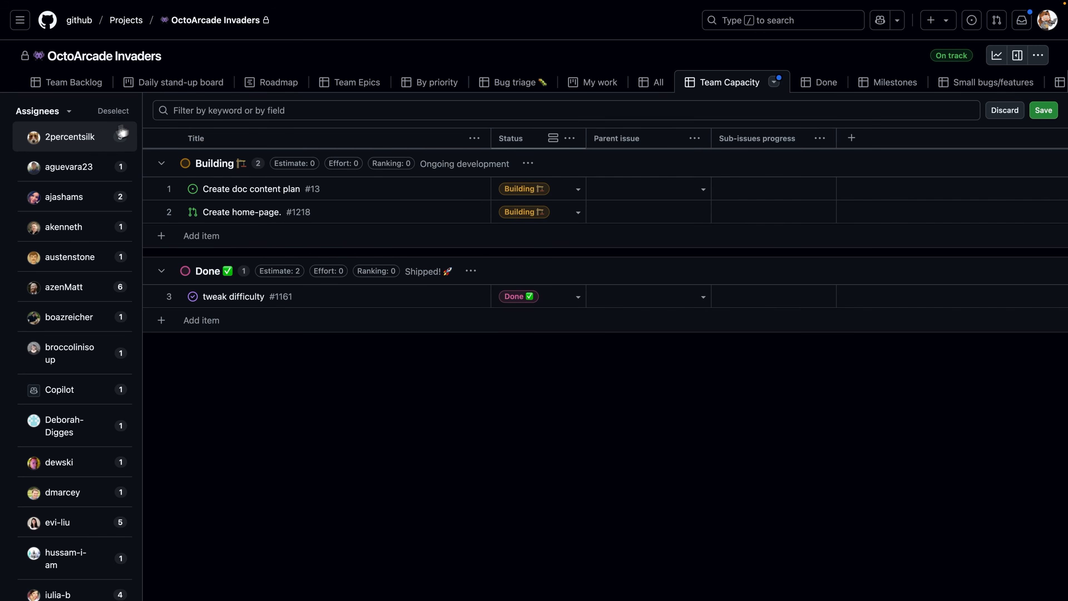
pyautogui.click(93, 139)
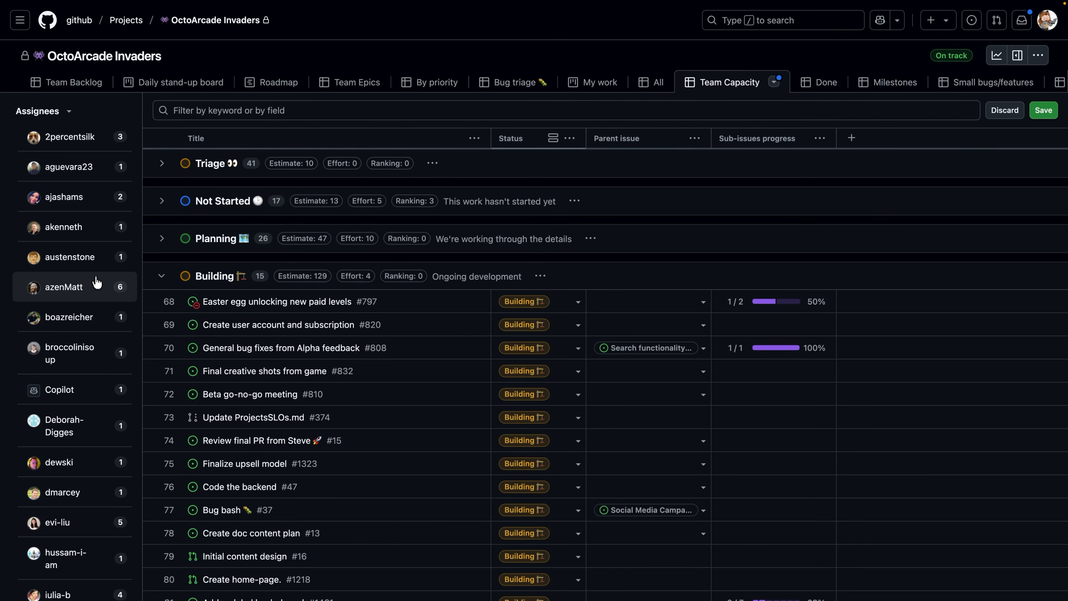
pyautogui.click(72, 290)
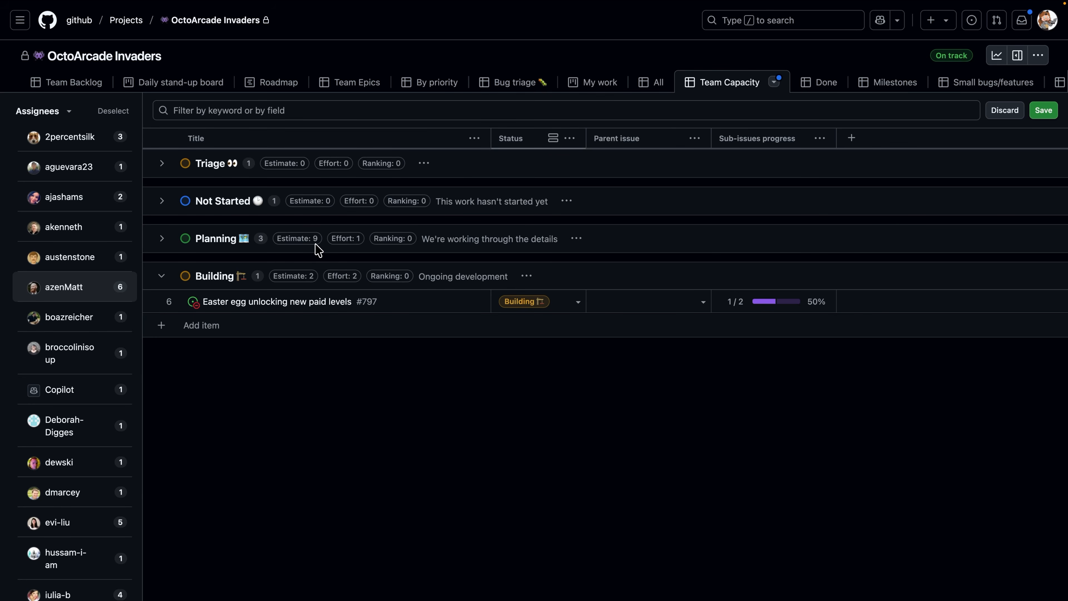
pyautogui.click(162, 238)
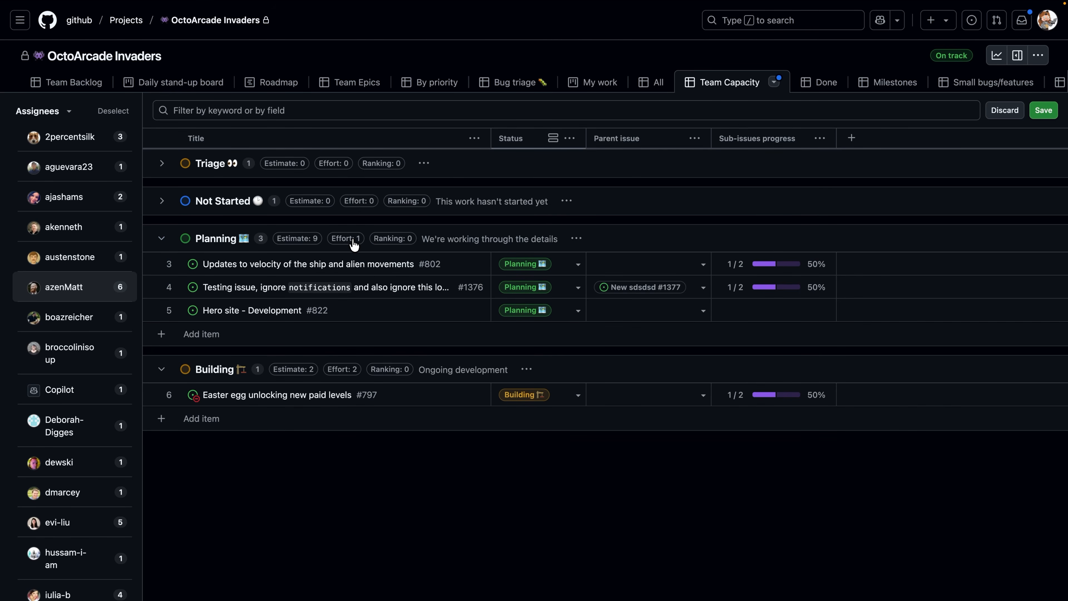
# Show the hidden Effort field as a Team Capacity column, then switch to the All view.
pyautogui.click(851, 139)
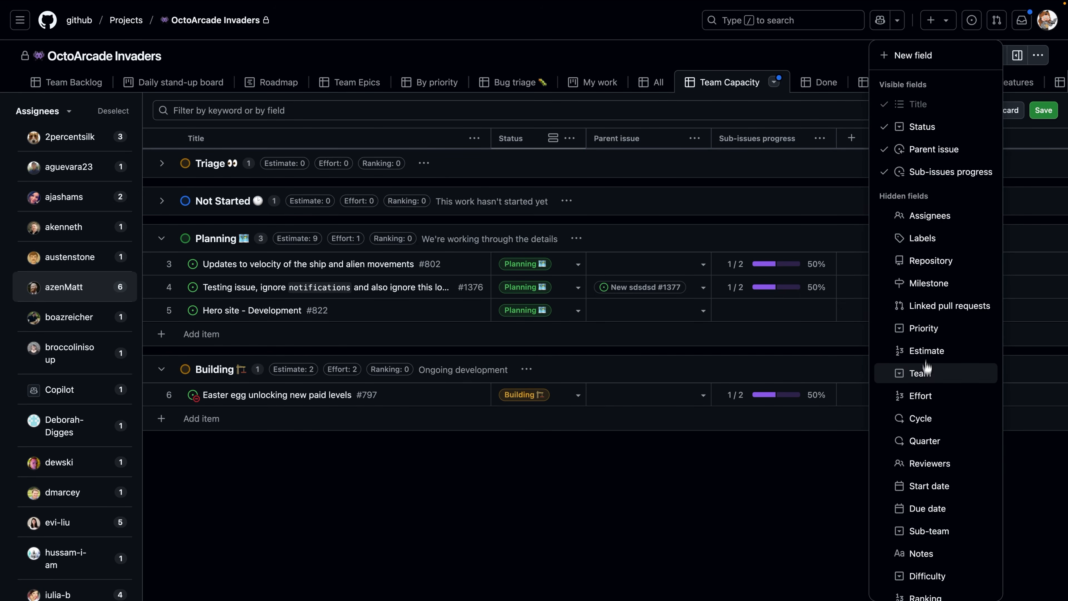
pyautogui.click(920, 395)
pyautogui.click(840, 471)
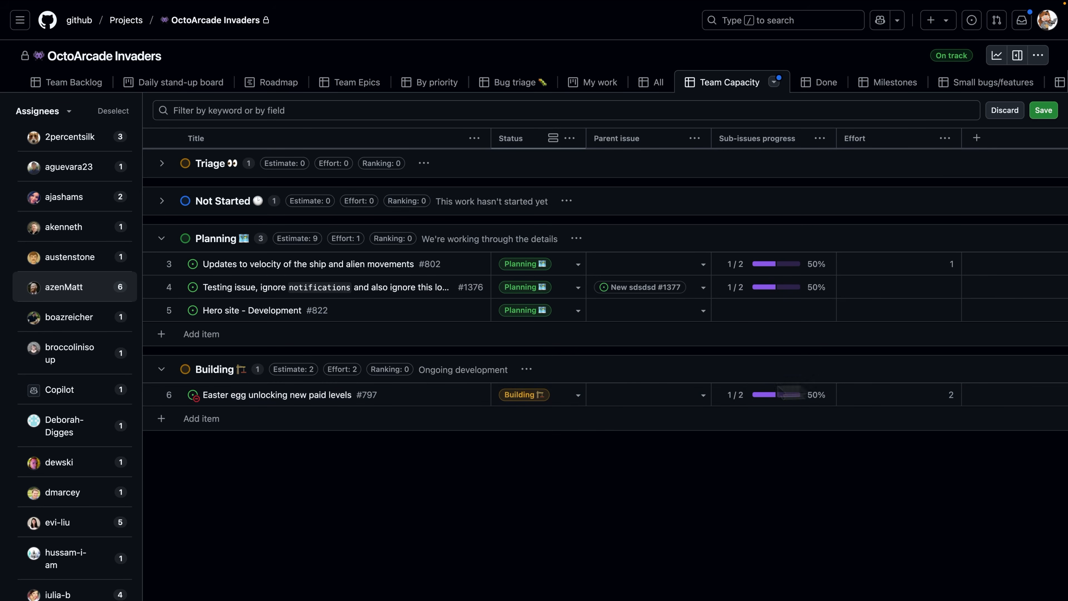
pyautogui.click(649, 89)
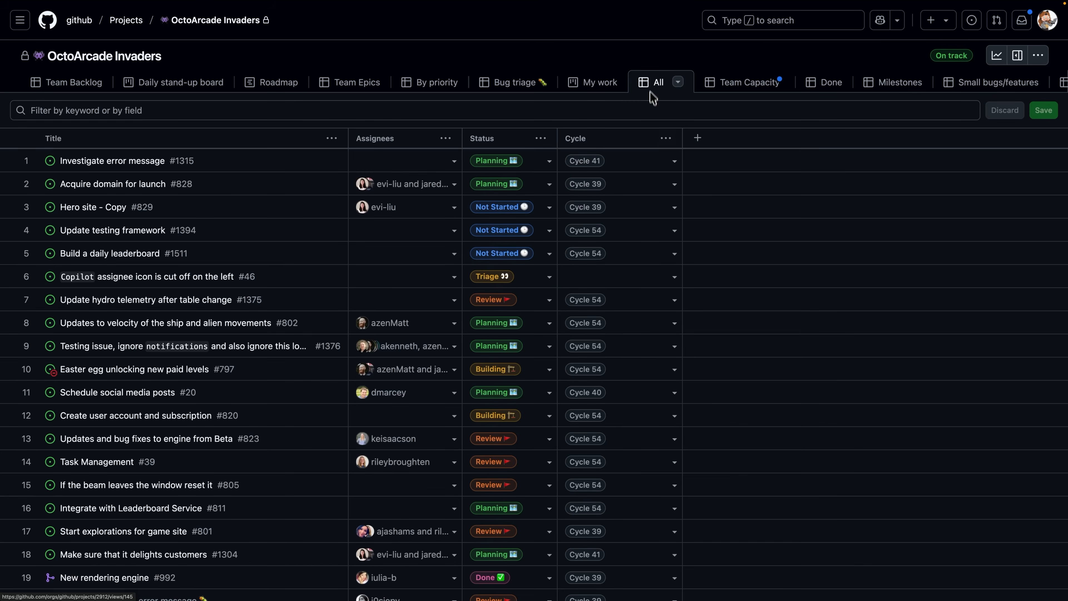
# Add an Effort column to the All view and filter it to no:effort, leaving 105 items.
pyautogui.click(697, 139)
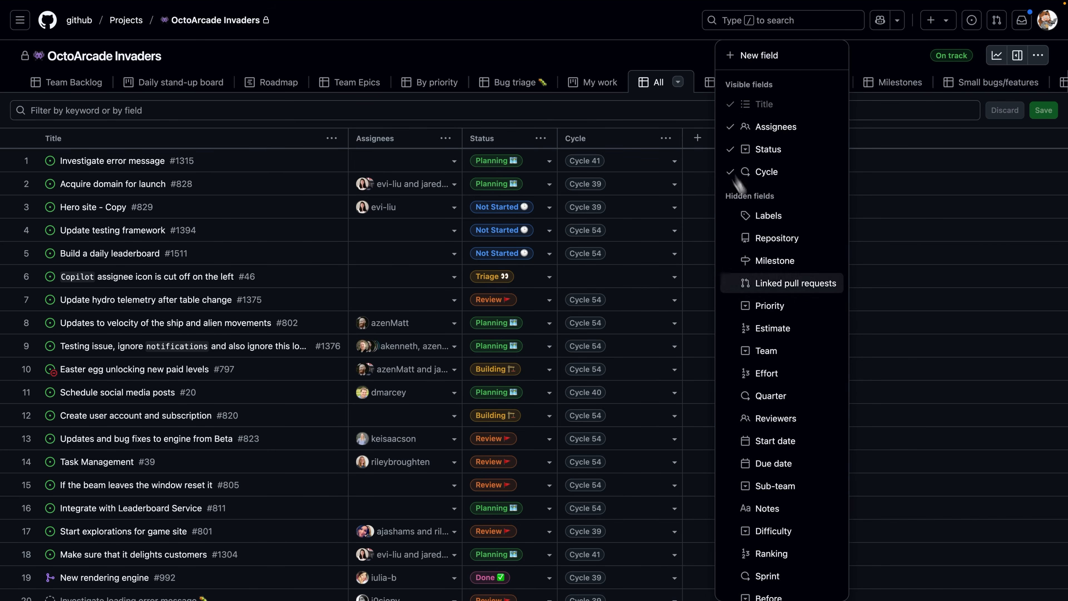
pyautogui.click(772, 373)
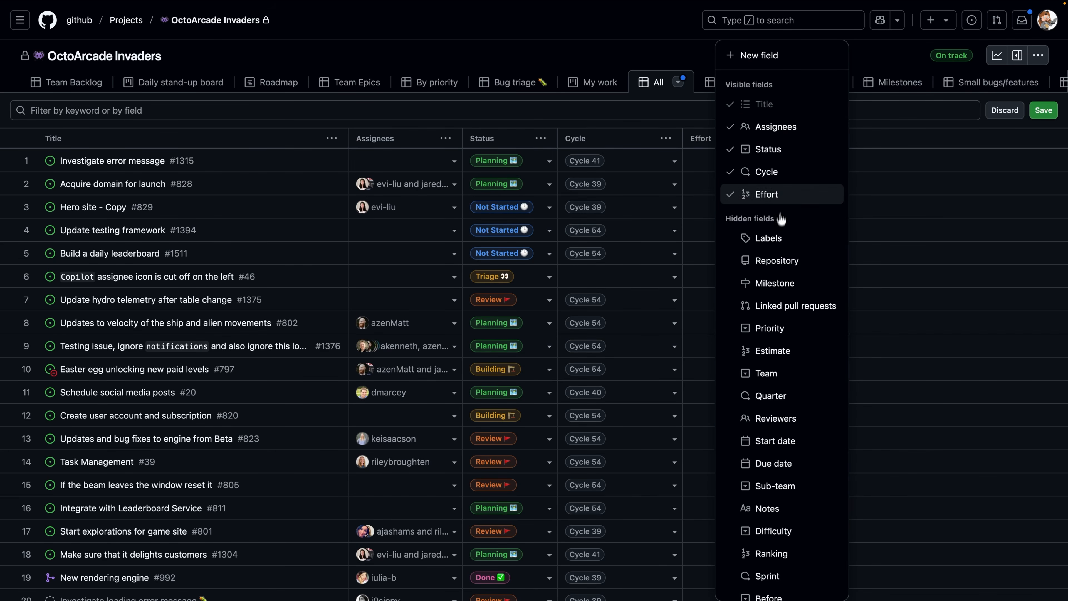
pyautogui.click(699, 120)
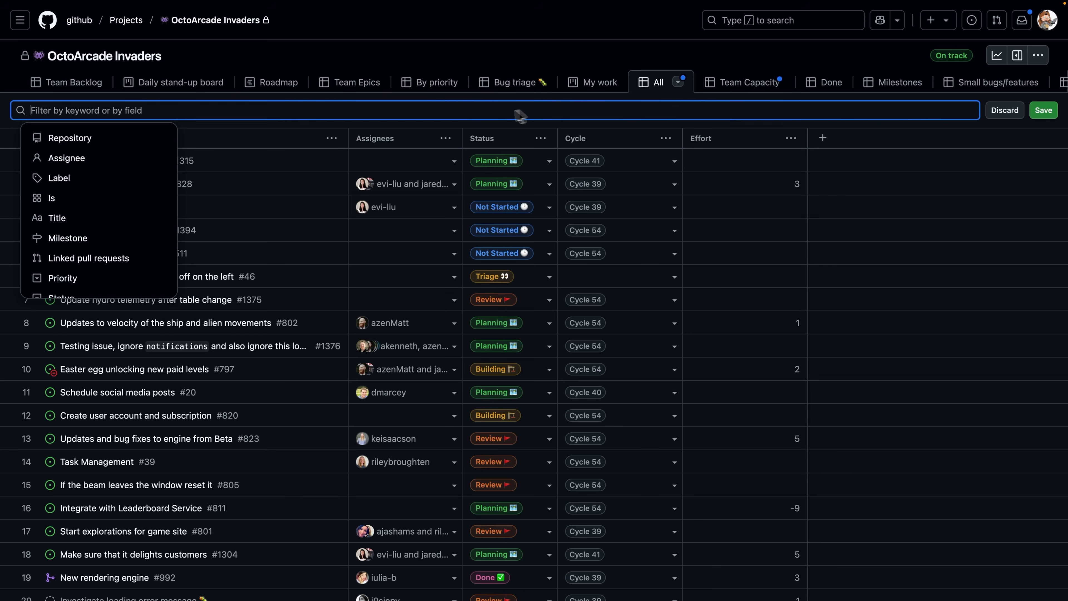
pyautogui.write('eff')
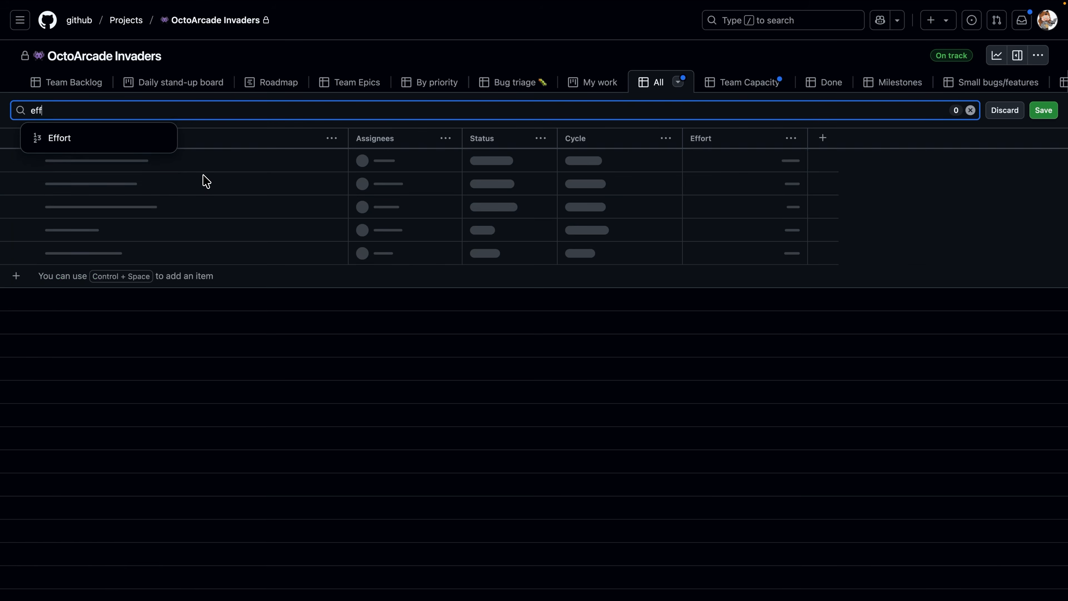
pyautogui.click(62, 142)
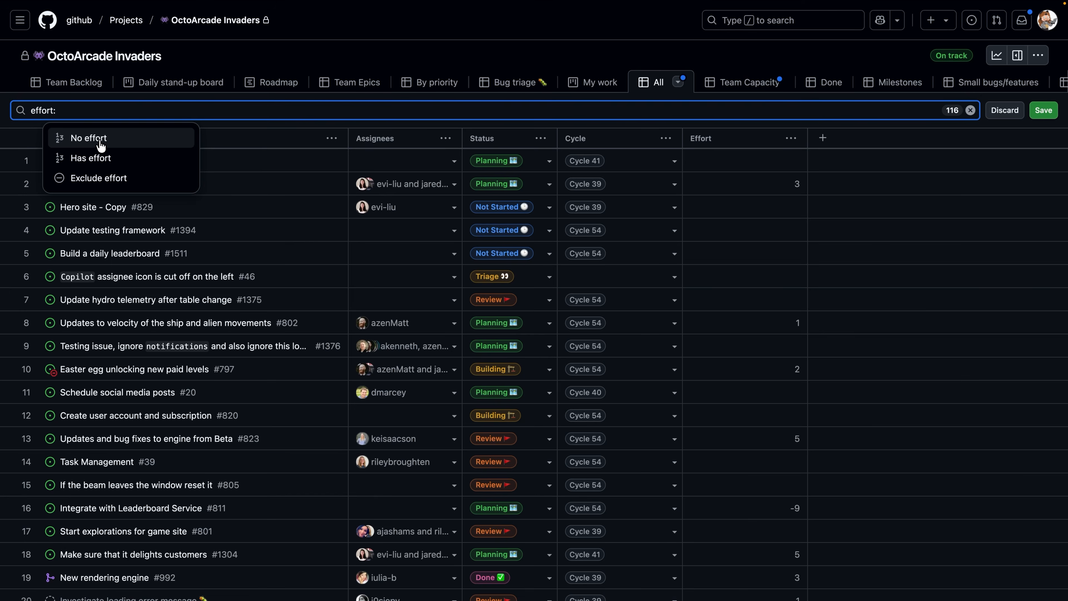
pyautogui.click(100, 145)
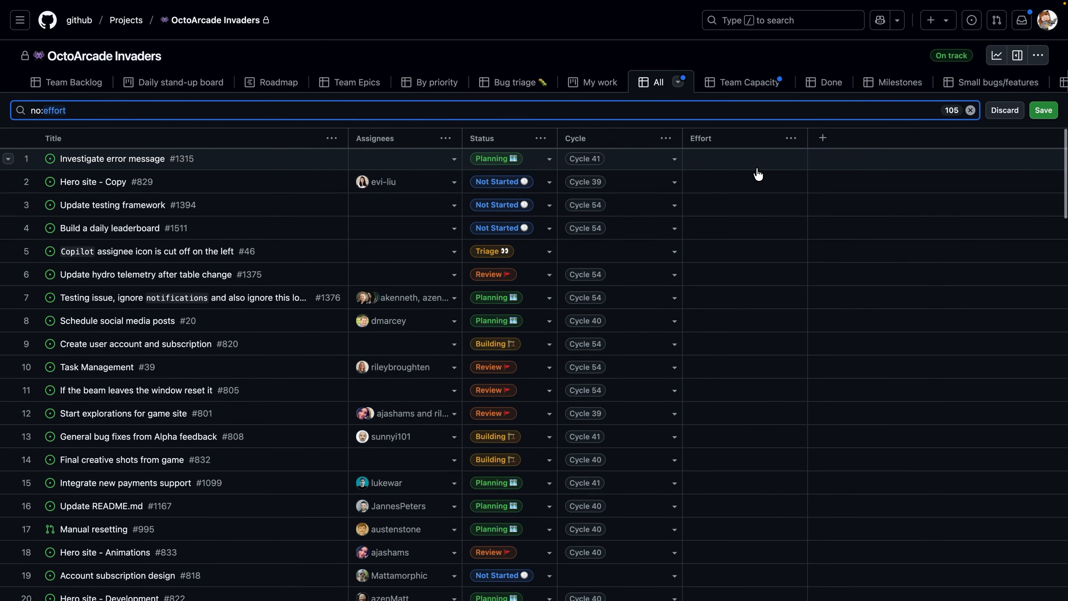
pyautogui.scroll(-10, 758, 174)
pyautogui.scroll(-20, 758, 174)
pyautogui.scroll(18, 757, 174)
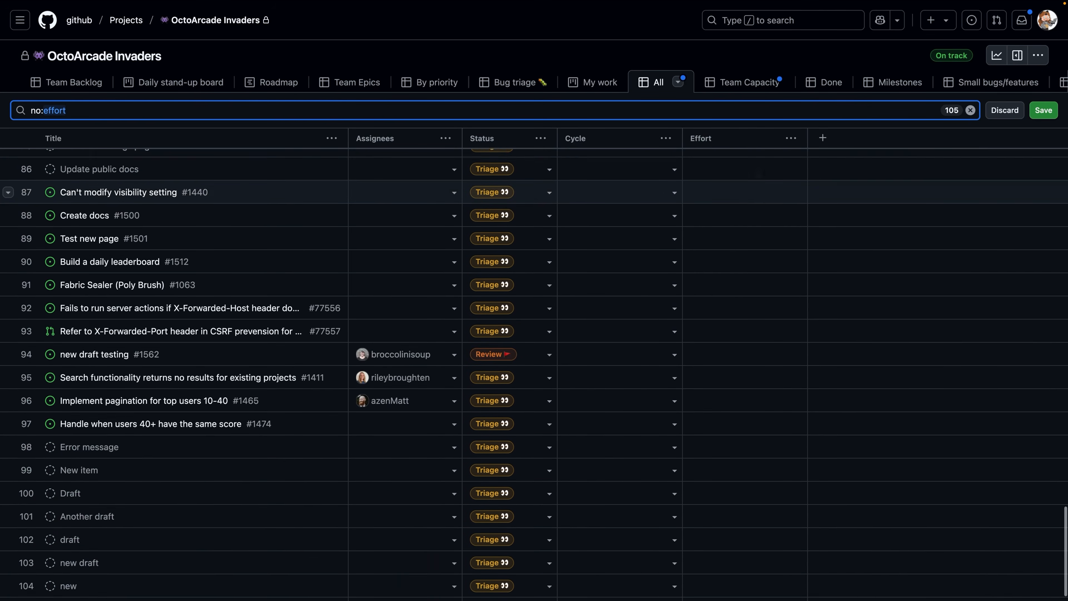
pyautogui.scroll(20, 758, 173)
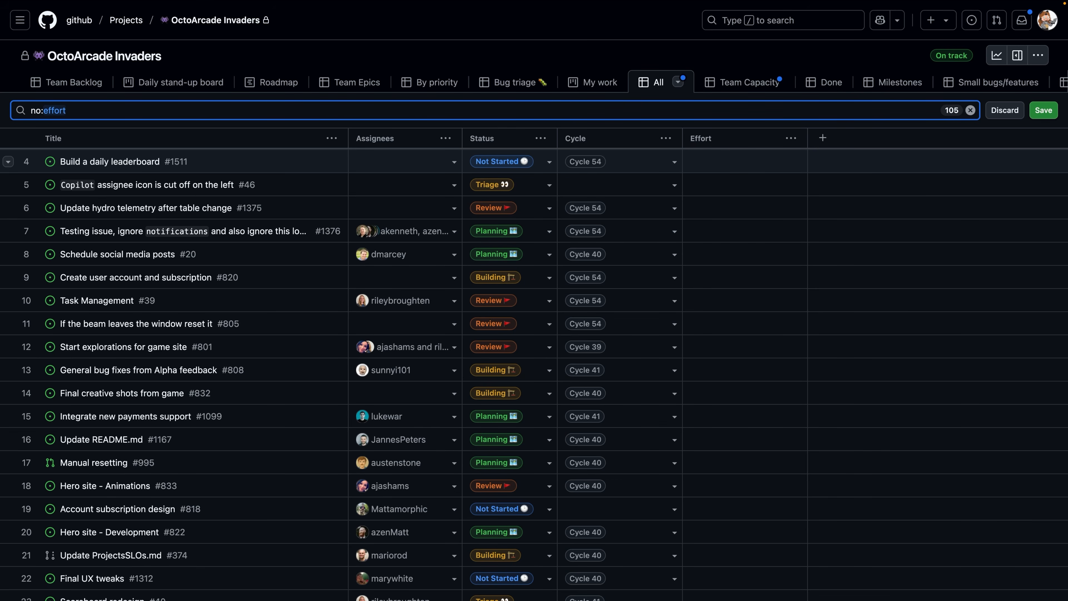
pyautogui.scroll(3, 758, 172)
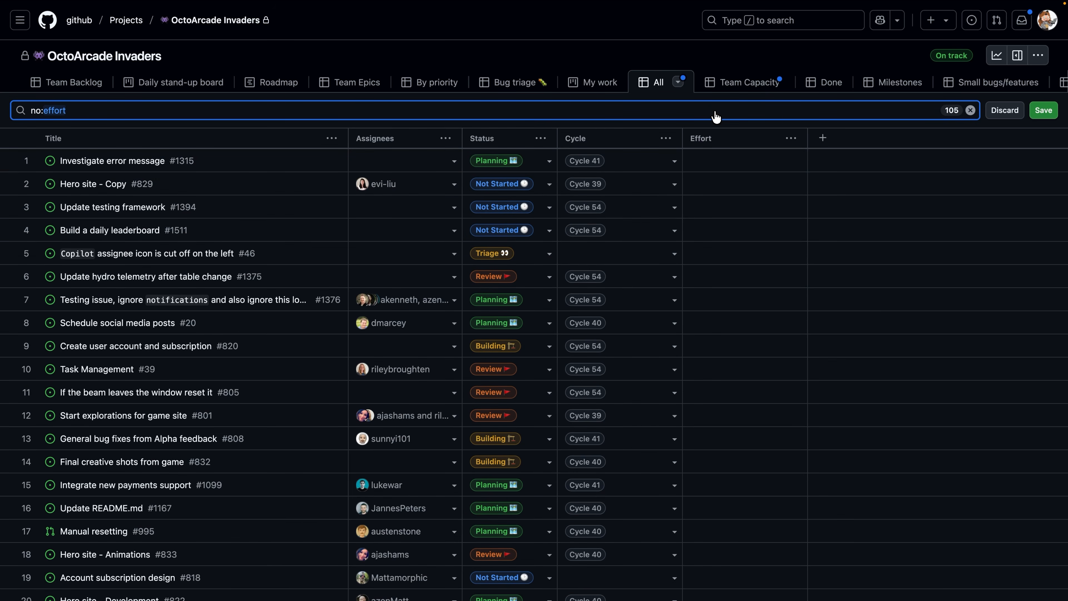
# Save the no:effort table as a new view and rename it 'Needs Pointing'.
pyautogui.click(679, 83)
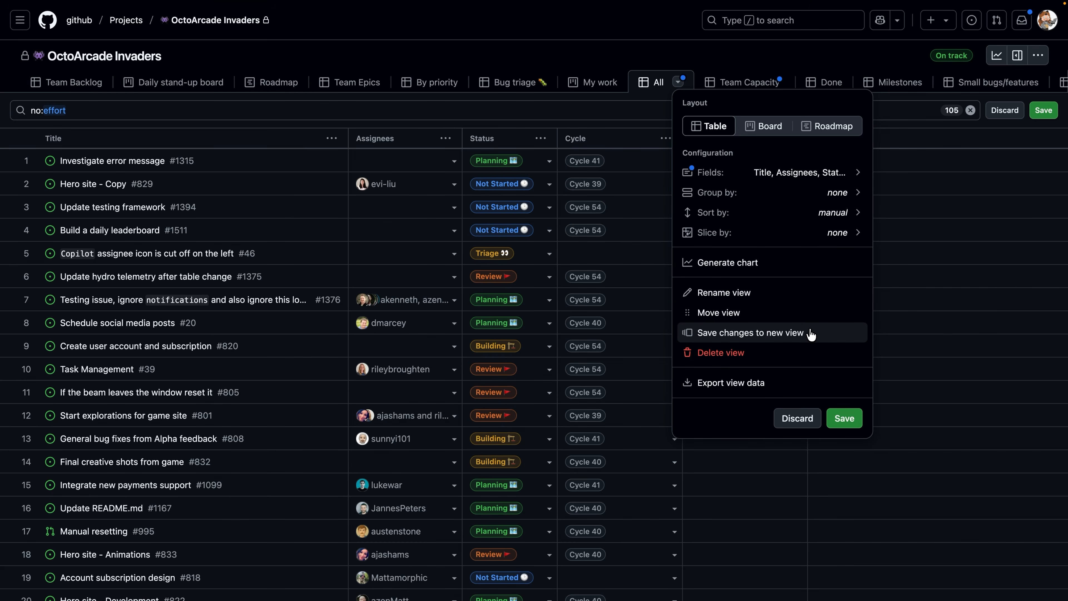
pyautogui.click(791, 337)
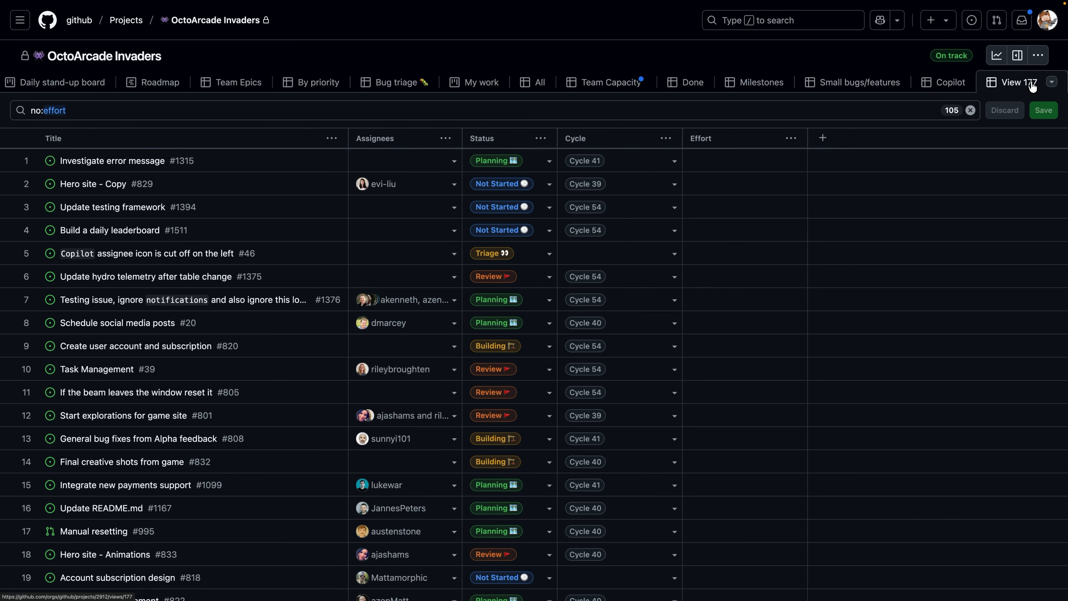
pyautogui.doubleClick(1020, 87)
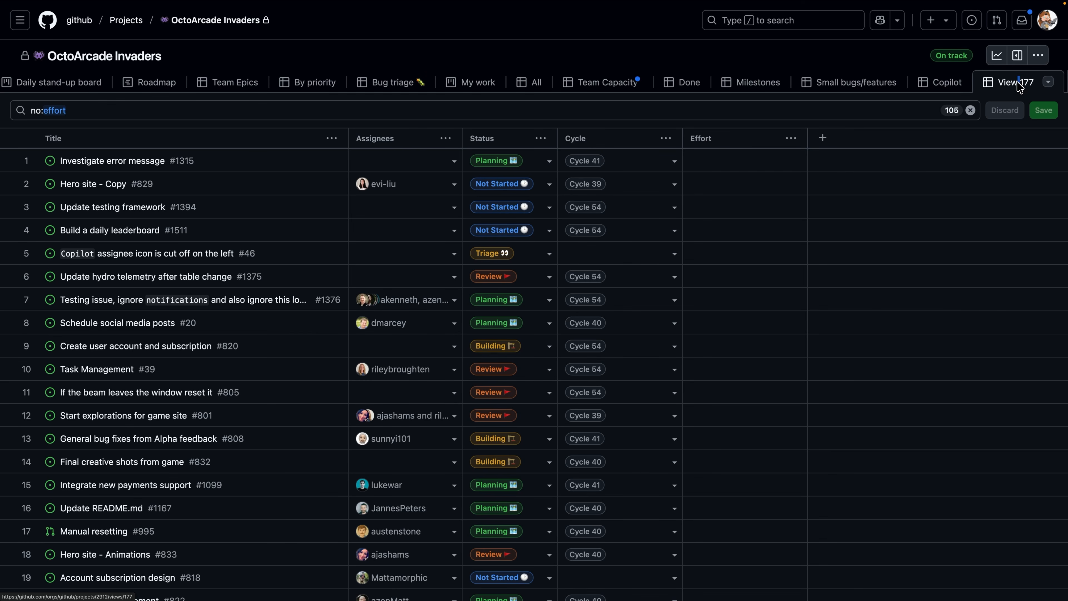
pyautogui.hotkey('ctrl', 'a')
pyautogui.write('Need')
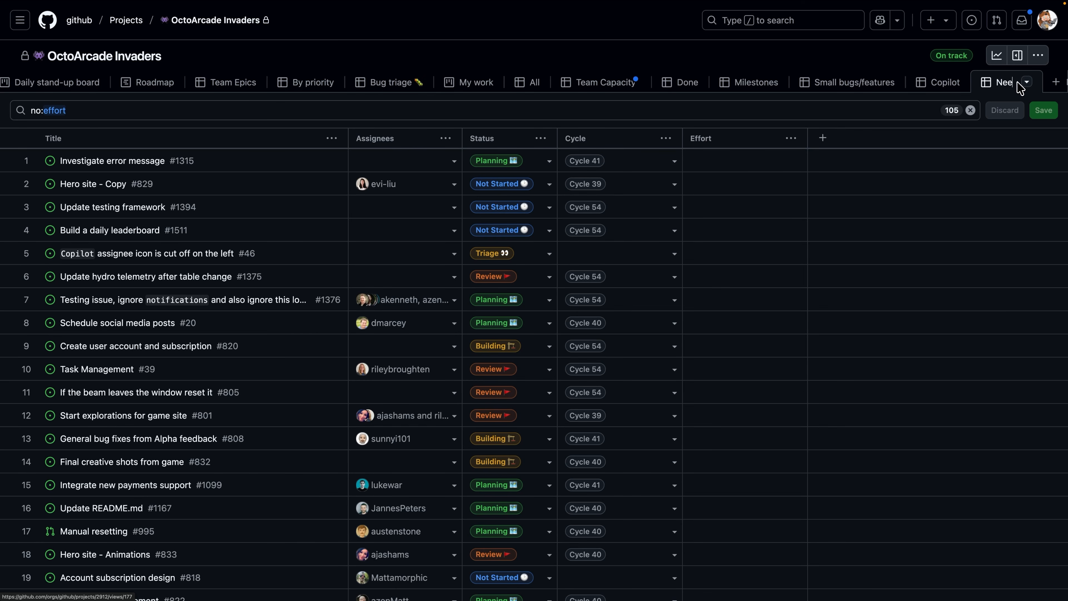
pyautogui.write('s Poin')
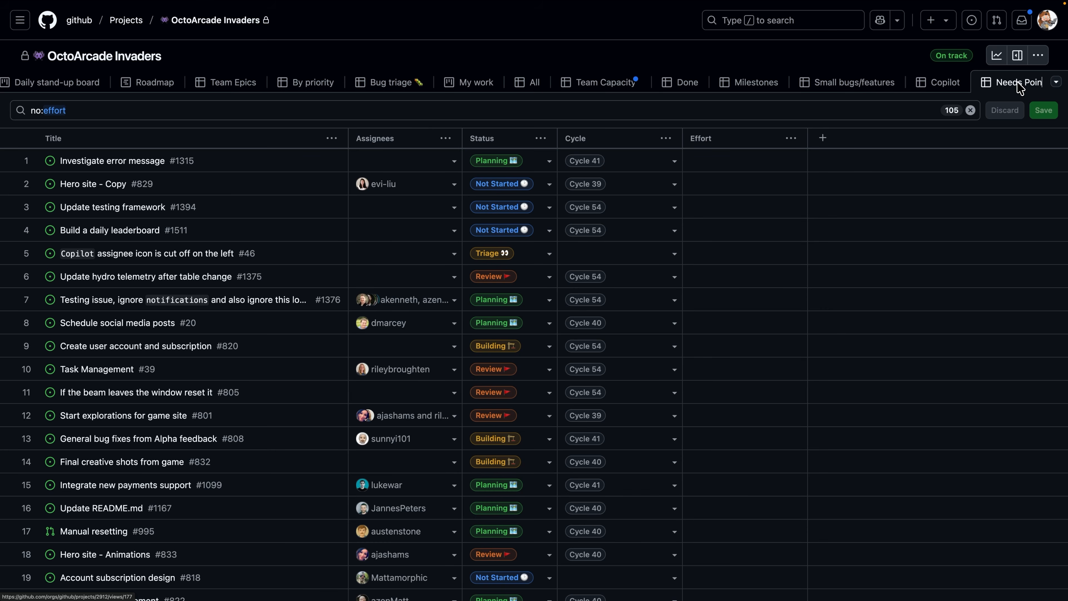
pyautogui.write('ting')
pyautogui.press('Return')
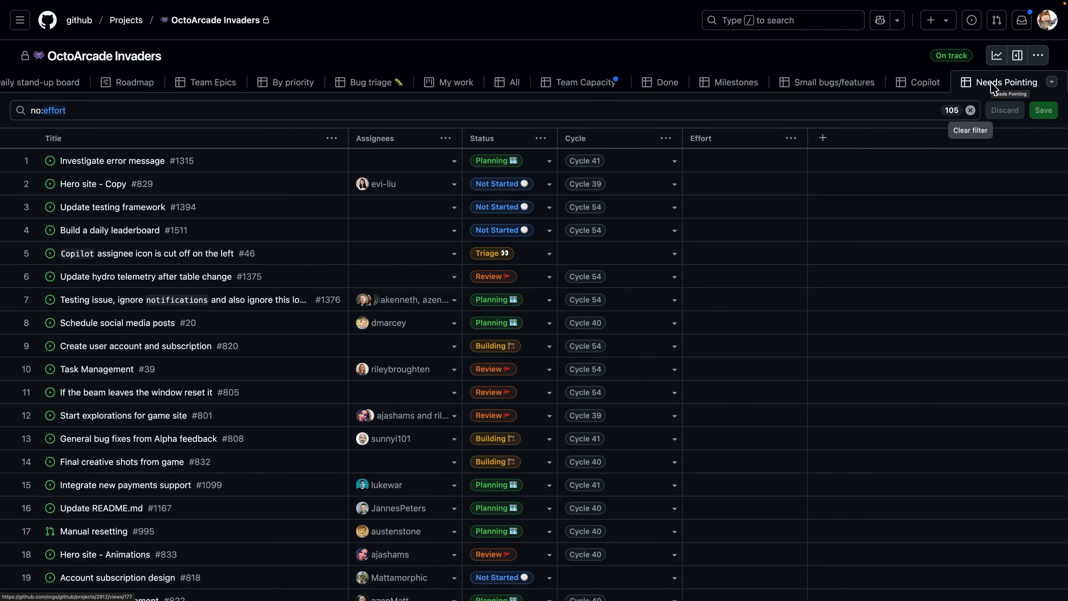
# Edit the page address, trimming then restoring the view number in the URL.
pyautogui.moveTo(531, 3)
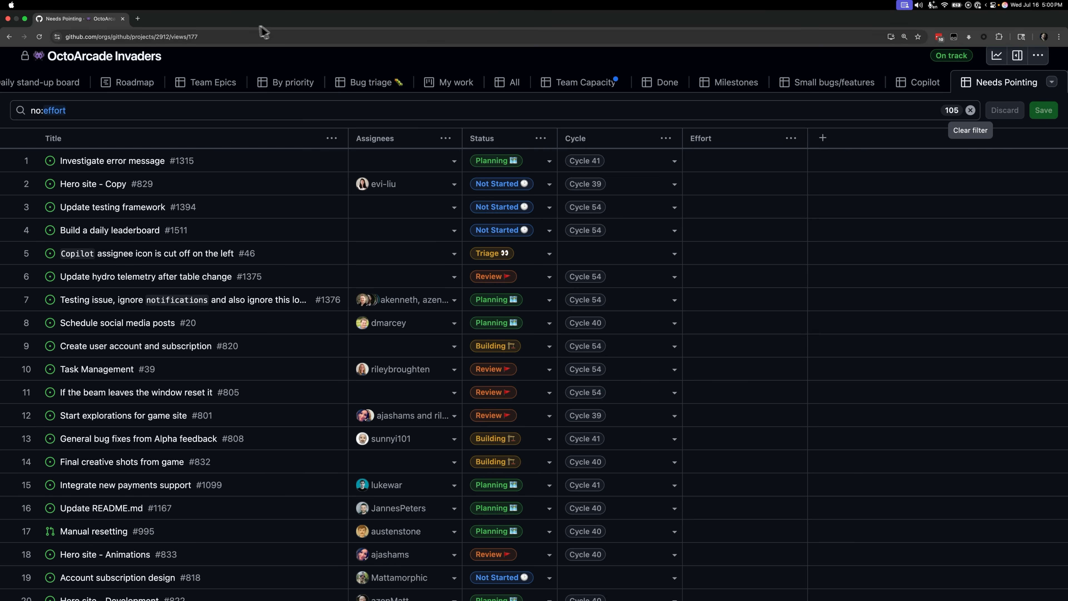
pyautogui.click(243, 37)
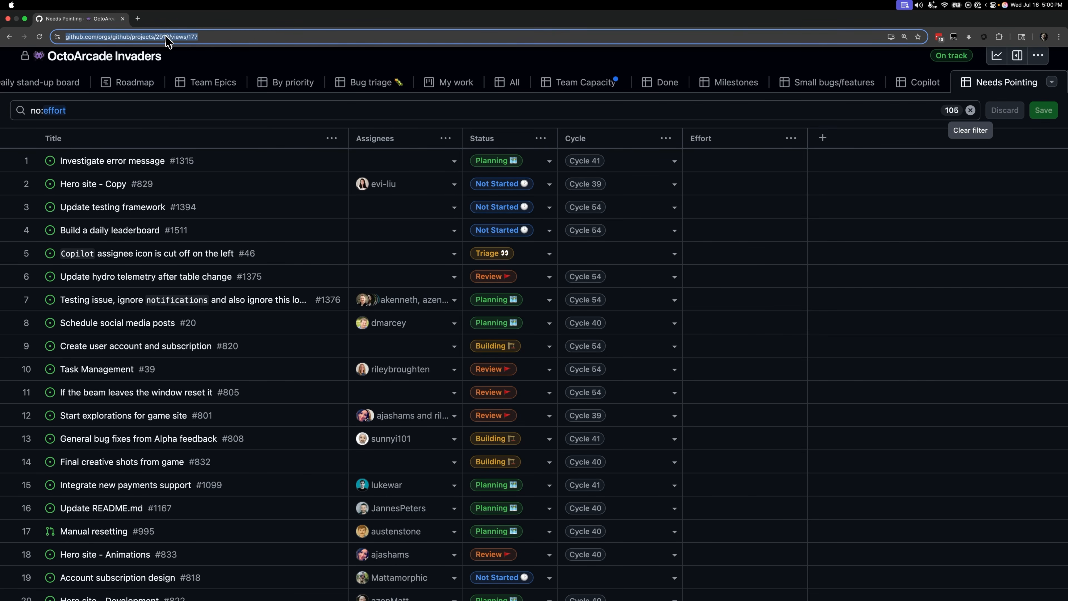
pyautogui.click(173, 37)
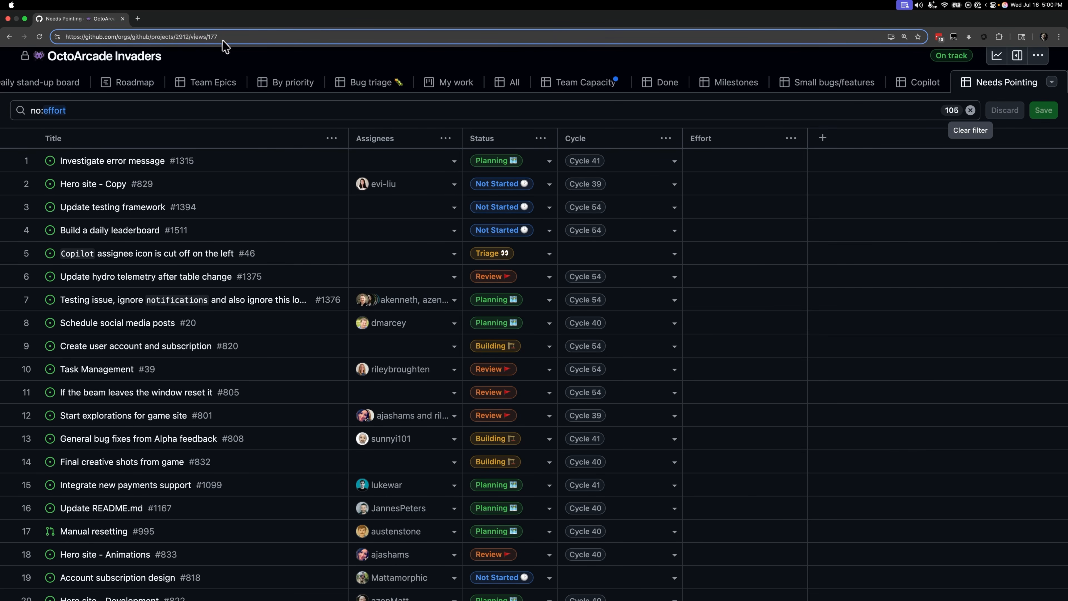
pyautogui.press('super+shift+Right')
pyautogui.press('BackSpace')
pyautogui.press('super+z')
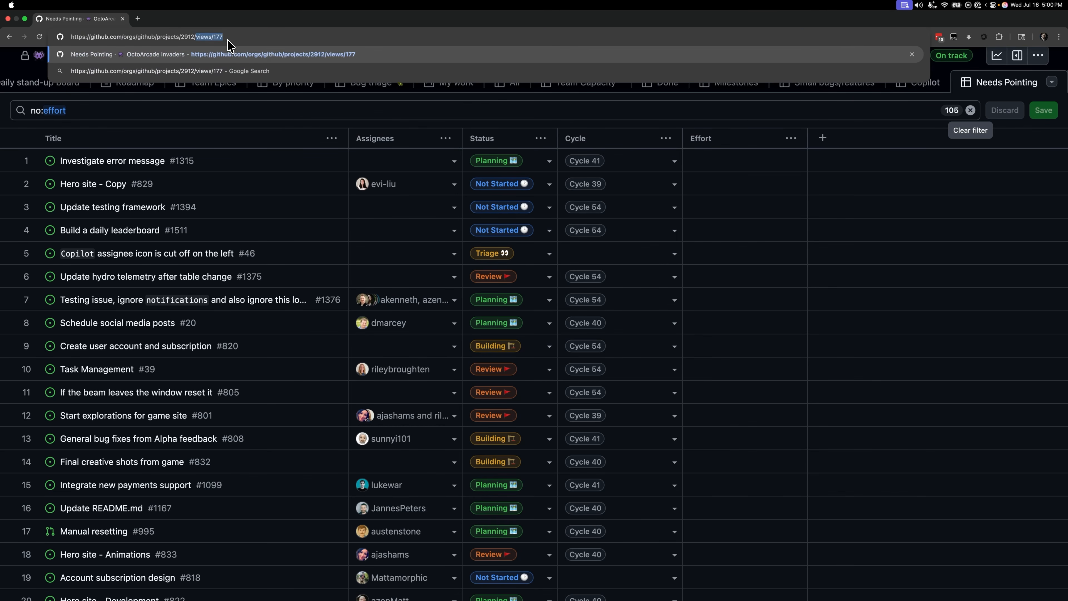
pyautogui.click(239, 38)
pyautogui.press('super+a')
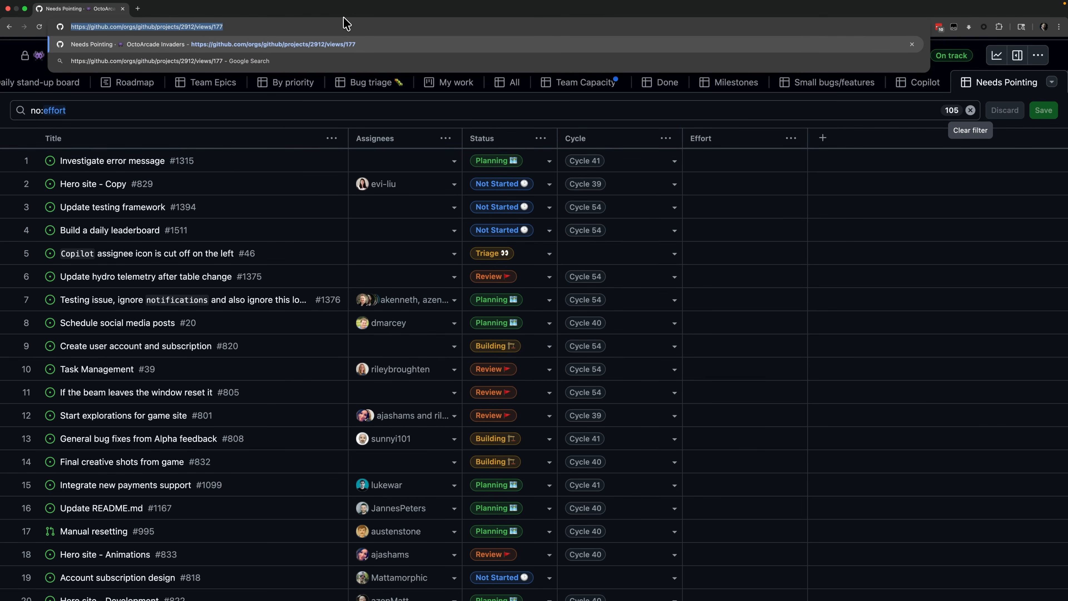
pyautogui.click(1009, 88)
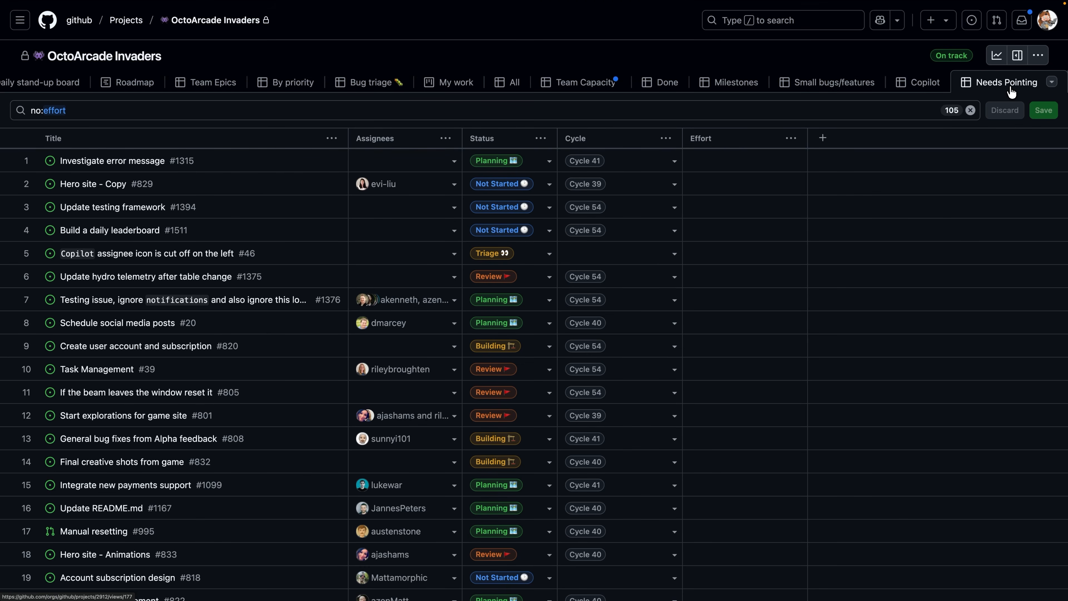
# Add 'copy' to the no:effort filter, inspect the URL's filterQuery, then discard the change.
pyautogui.click(742, 116)
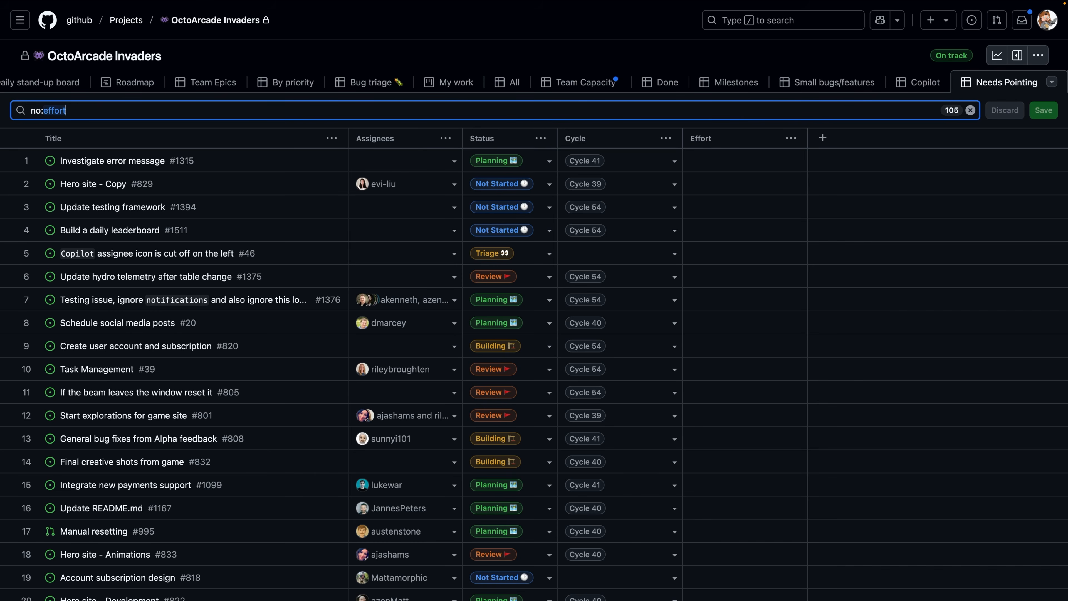
pyautogui.write('copy')
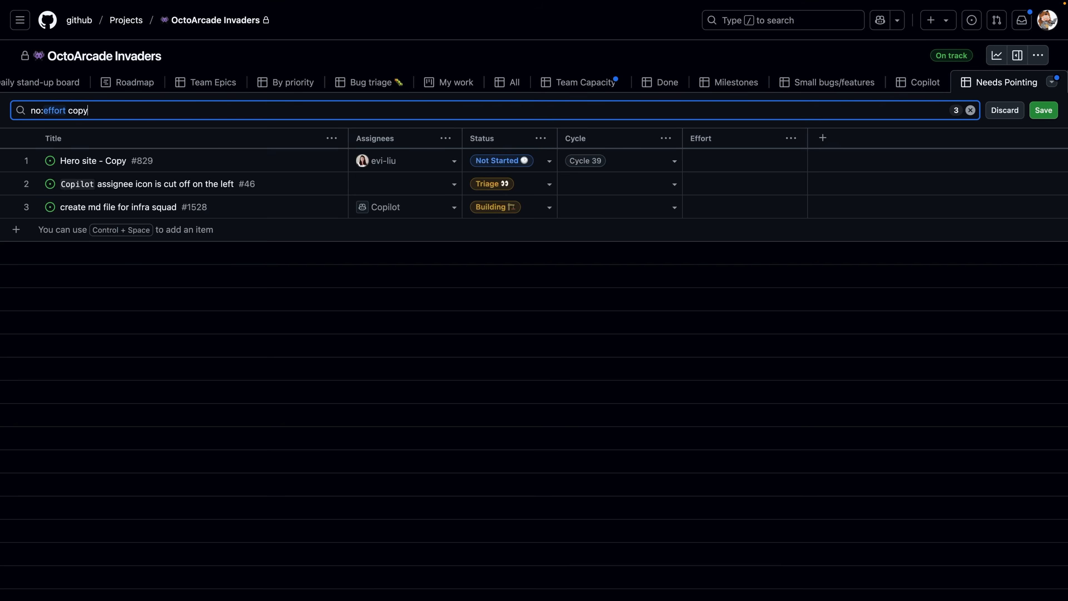
pyautogui.moveTo(831, 25)
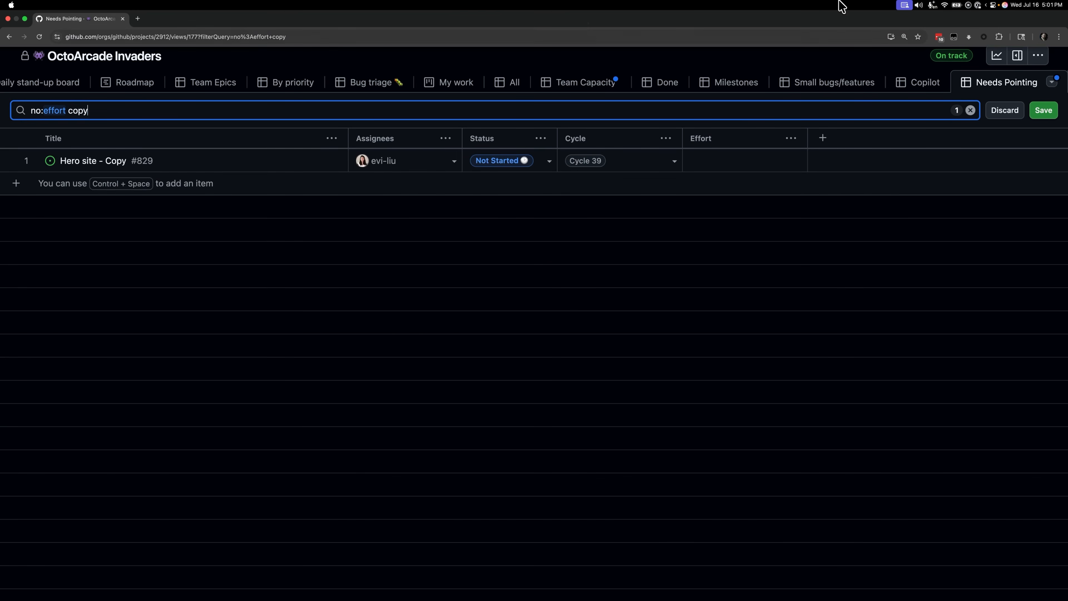
pyautogui.click(356, 36)
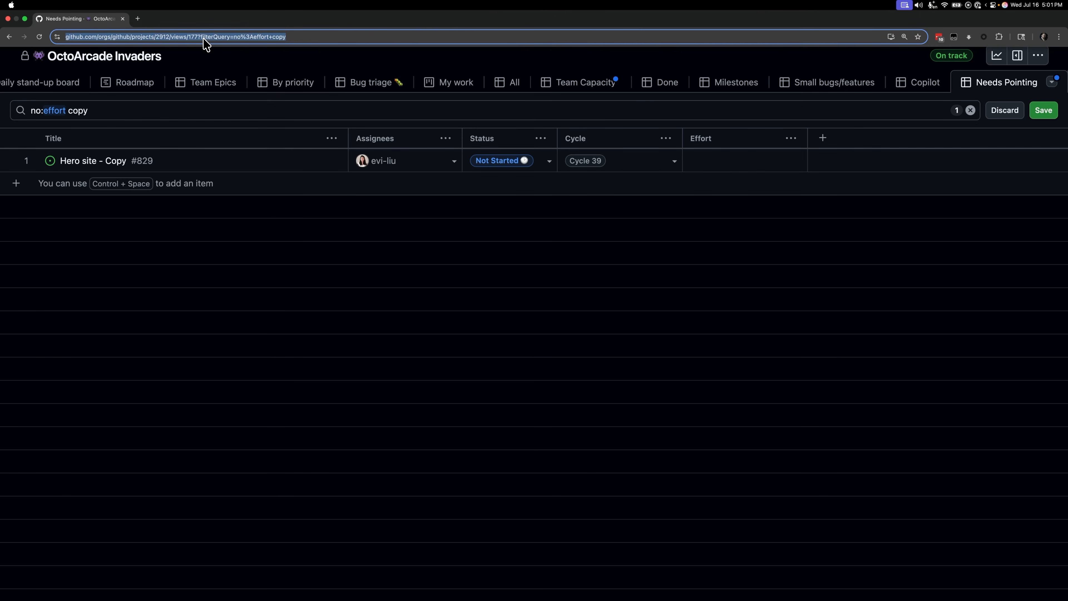
pyautogui.click(317, 41)
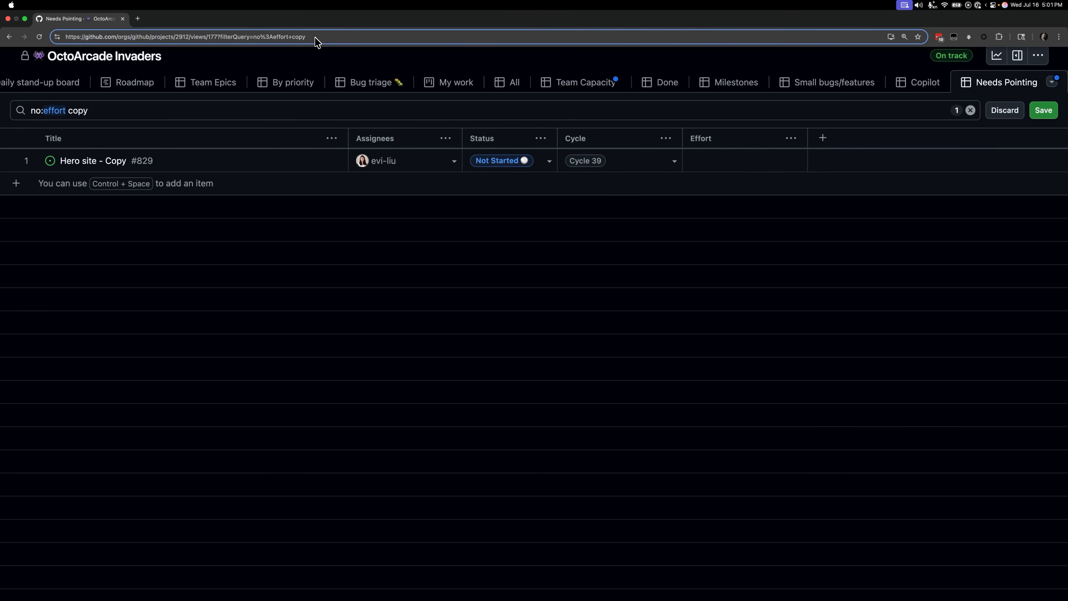
pyautogui.moveTo(318, 41); pyautogui.dragTo(219, 41)
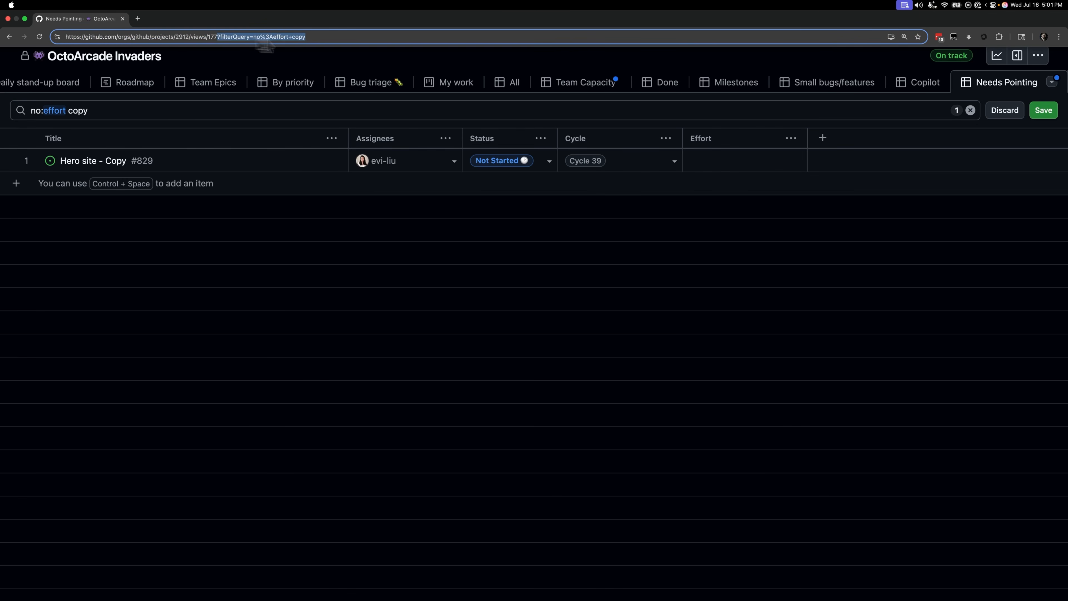
pyautogui.click(385, 39)
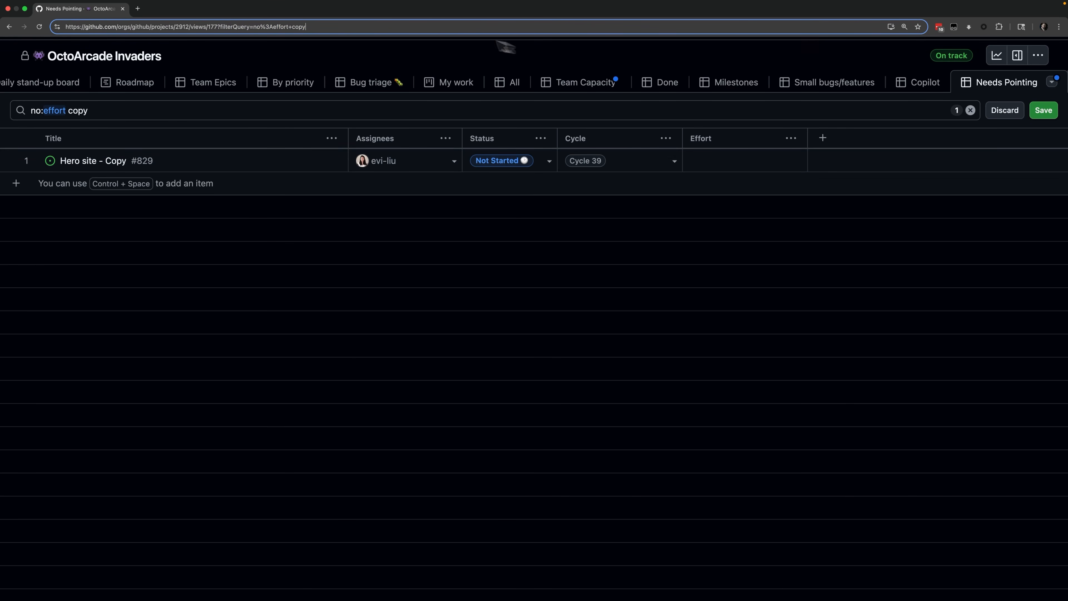
pyautogui.moveTo(334, 28); pyautogui.dragTo(221, 33)
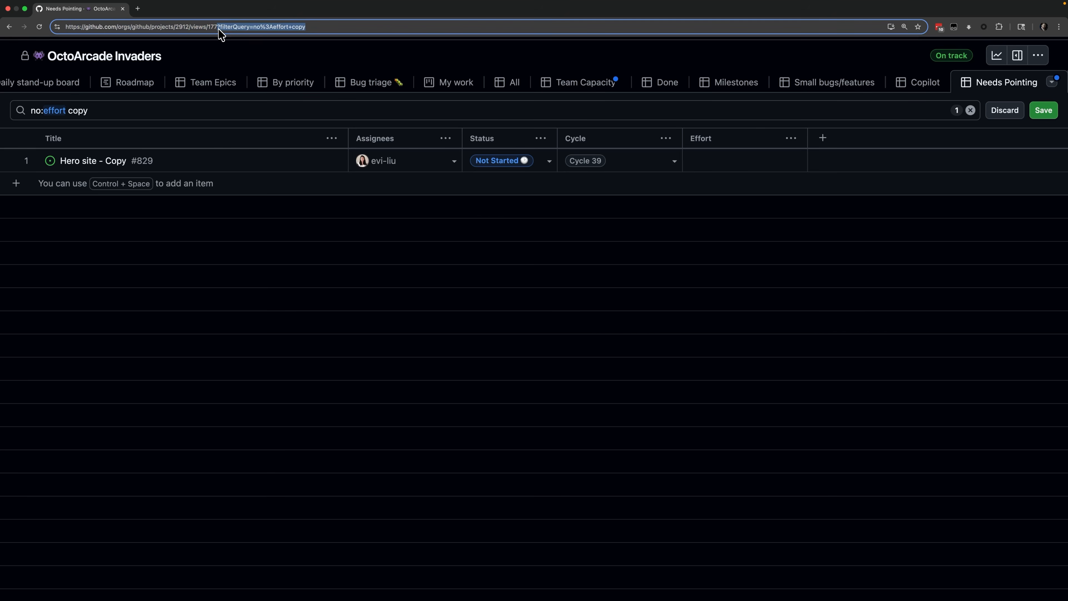
pyautogui.click(269, 111)
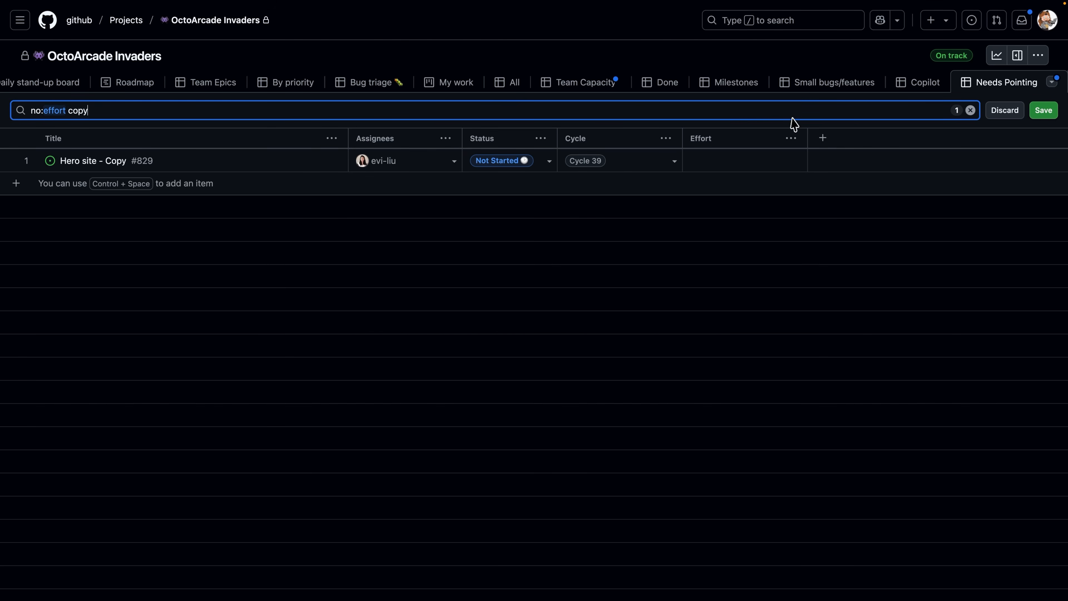
pyautogui.click(1004, 110)
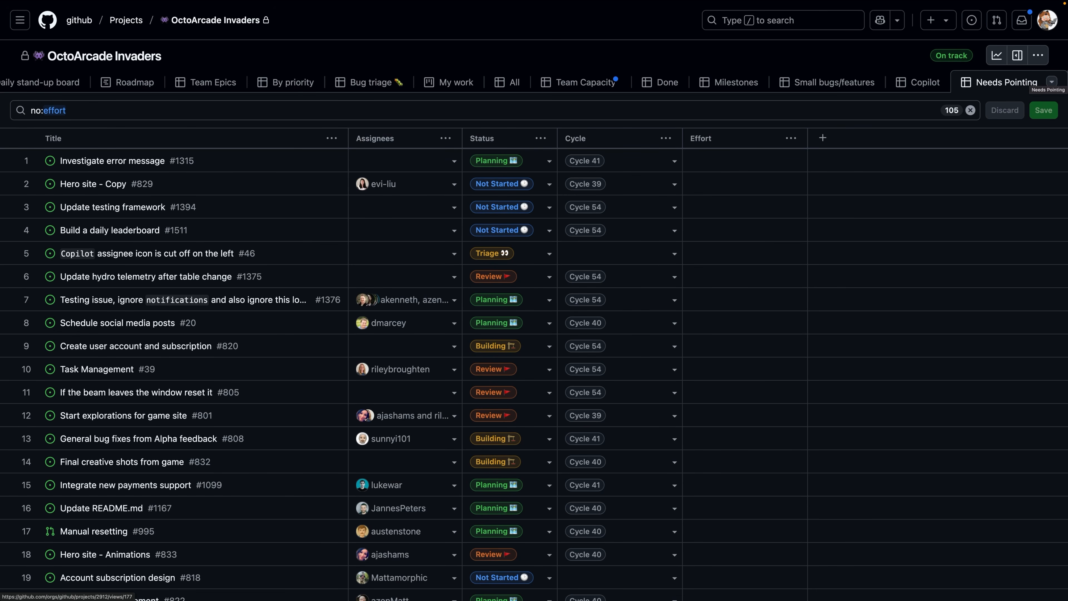
# Focus the Needs Pointing view's no:effort filter box.
pyautogui.click(716, 115)
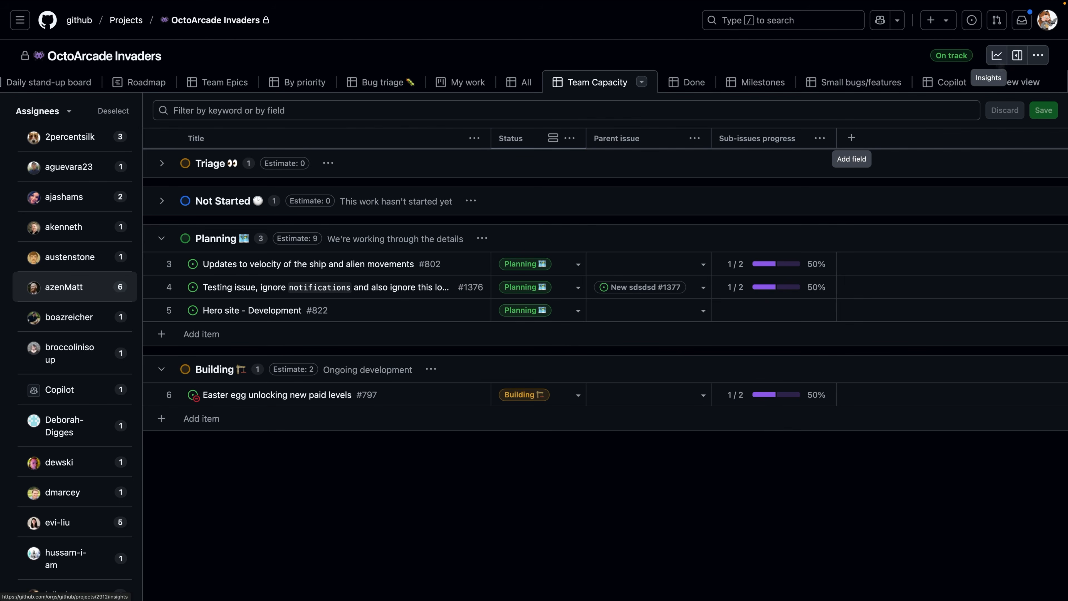
# In Insights, check the Bugs chart and its Configure panel, then switch to By repository.
pyautogui.click(999, 63)
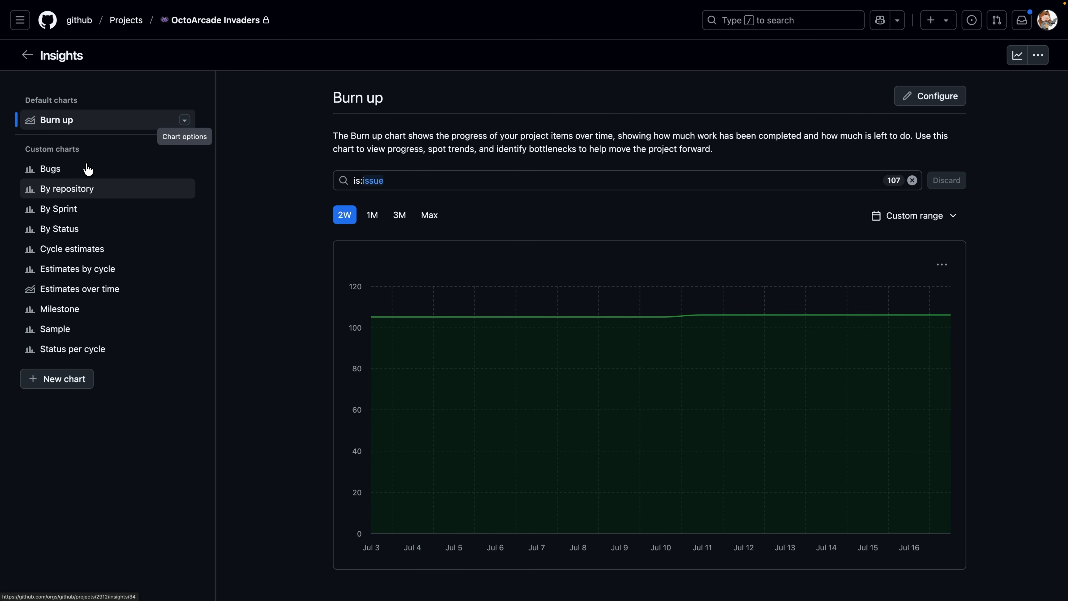
pyautogui.click(73, 172)
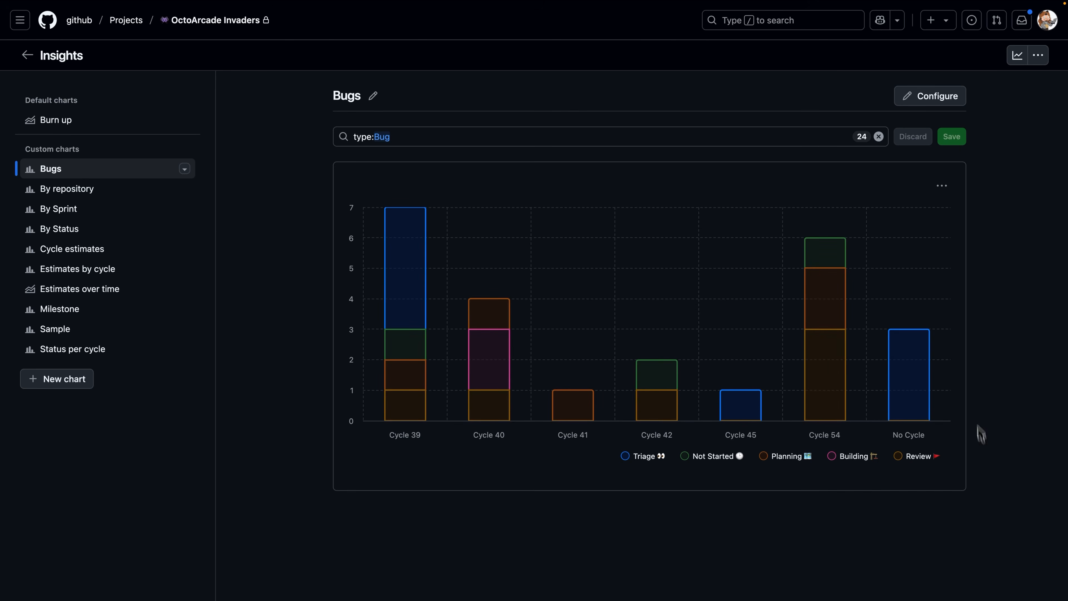
pyautogui.click(938, 97)
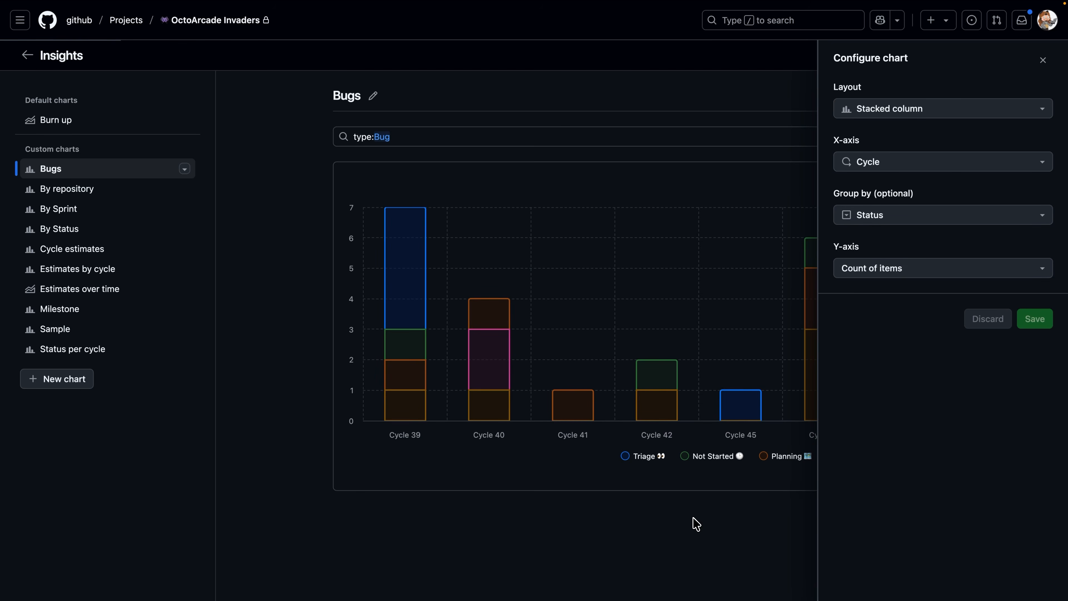
pyautogui.press('Escape')
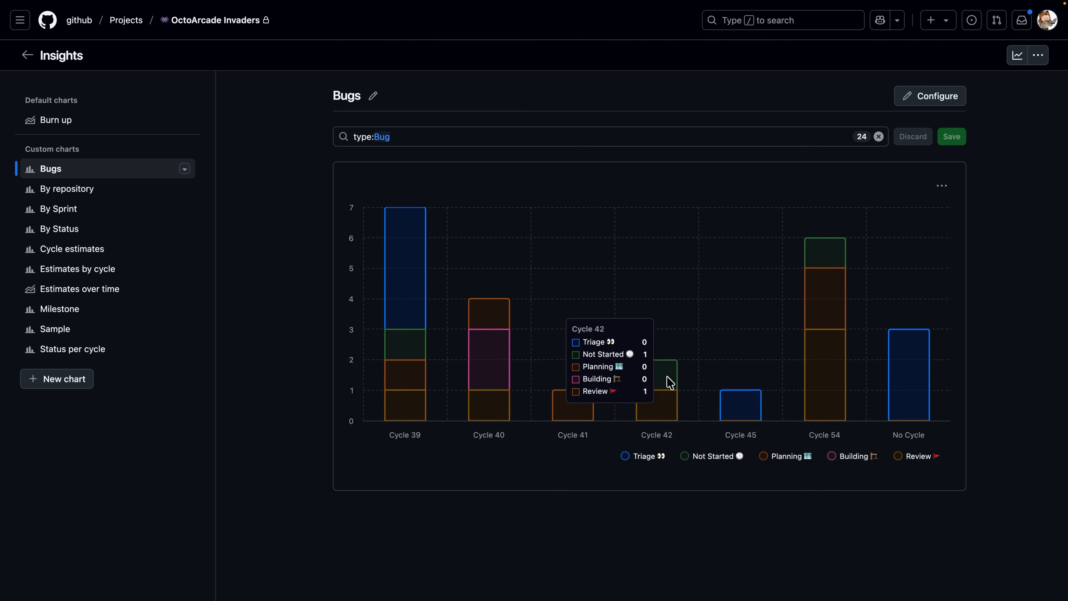
pyautogui.click(538, 140)
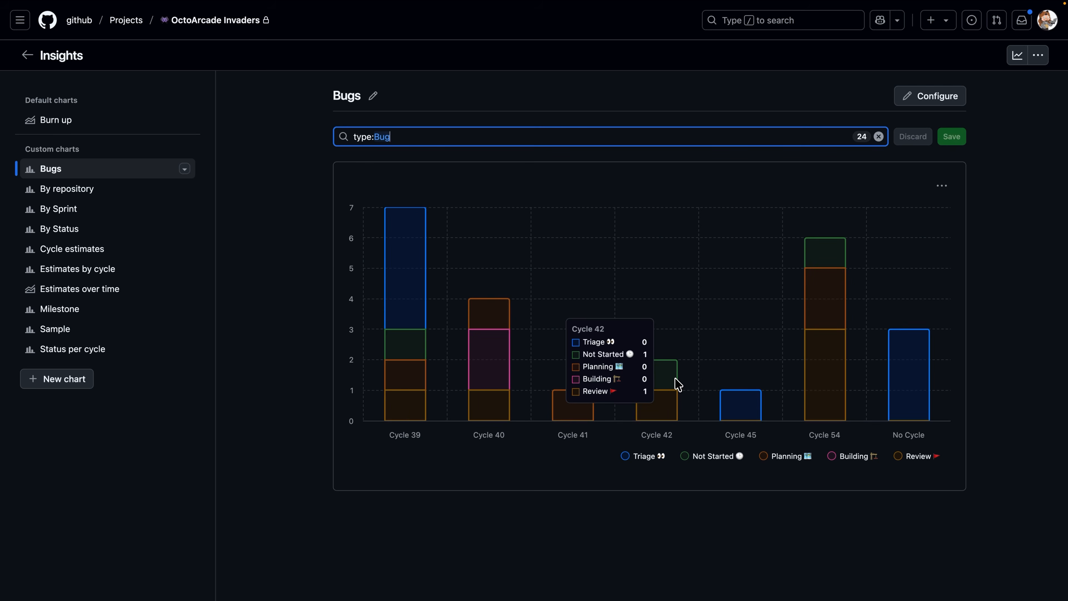
pyautogui.click(93, 193)
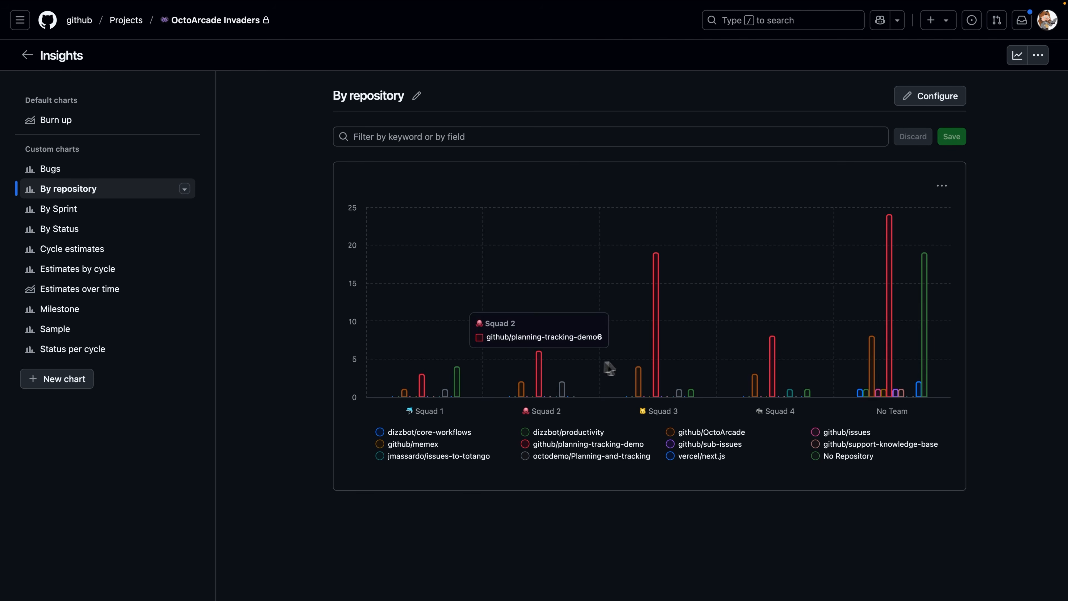
# Step through the By Sprint and By Status charts, landing on Cycle estimates.
pyautogui.moveTo(662, 363)
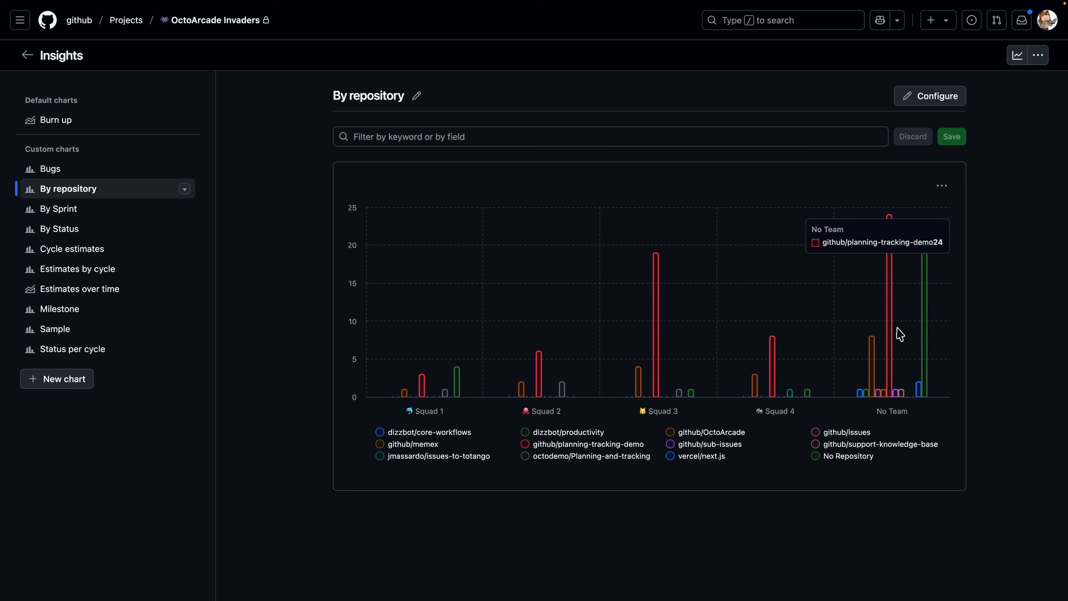
pyautogui.moveTo(926, 347)
pyautogui.click(60, 209)
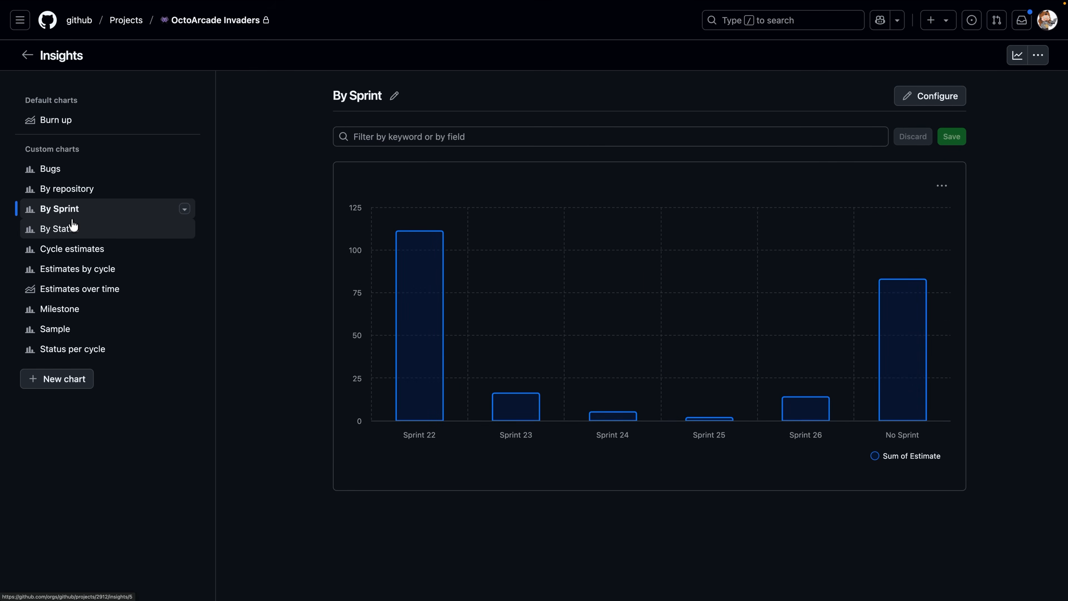
pyautogui.click(70, 234)
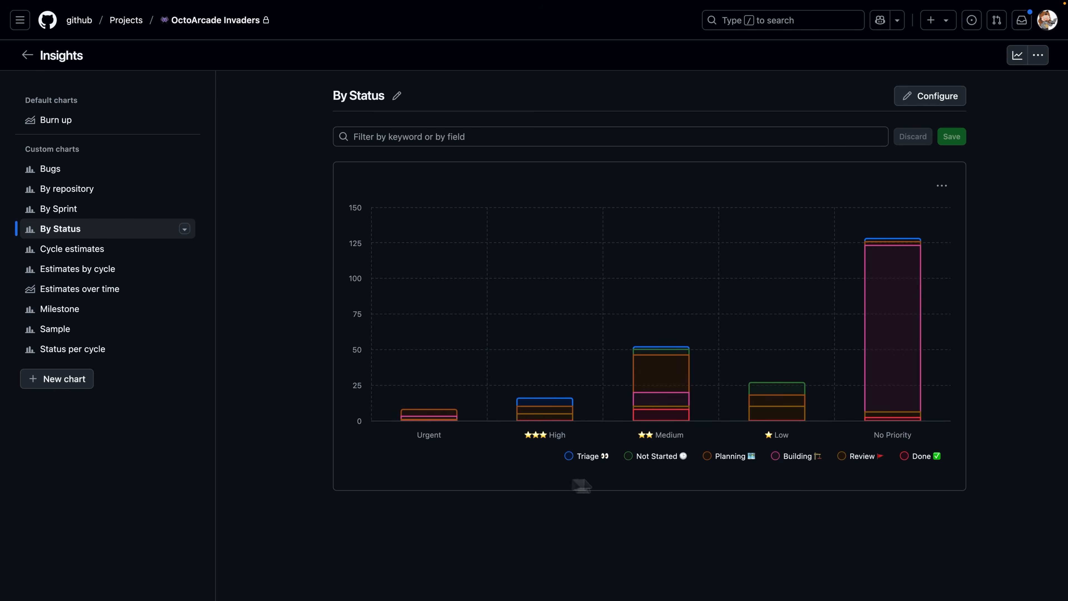
pyautogui.moveTo(424, 422)
pyautogui.moveTo(862, 398)
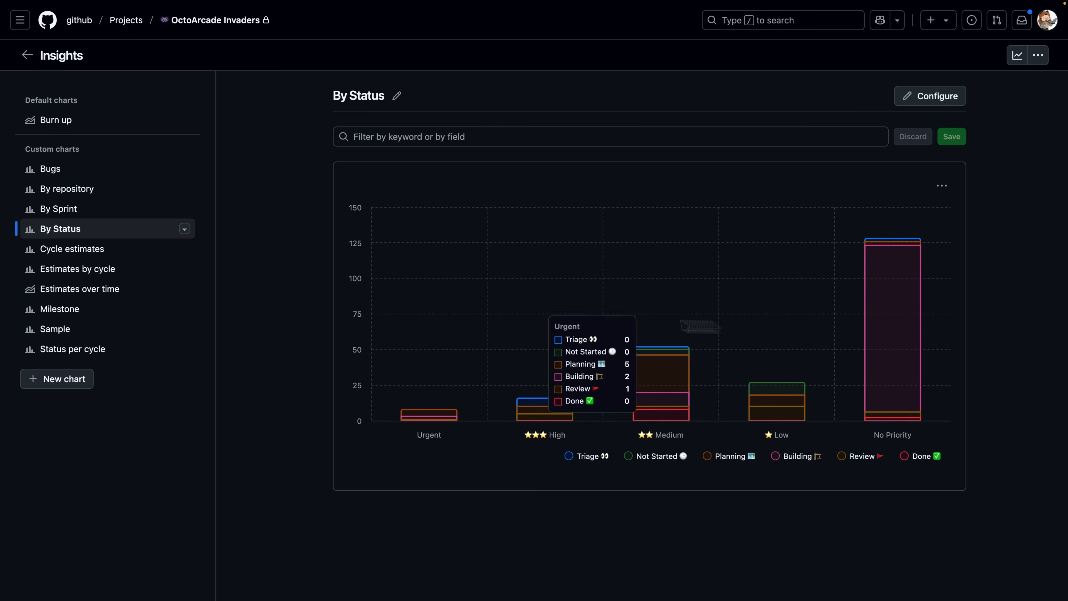
pyautogui.click(96, 254)
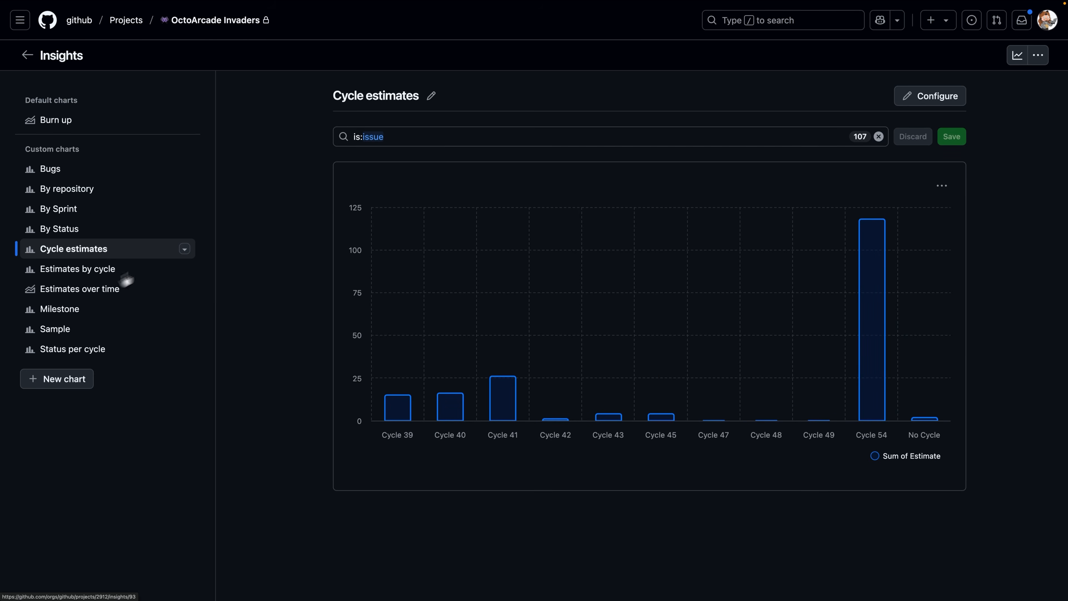
# Check Cycle estimates settings, keeping Estimate with Sum aggregation, then show Status per cycle.
pyautogui.click(932, 98)
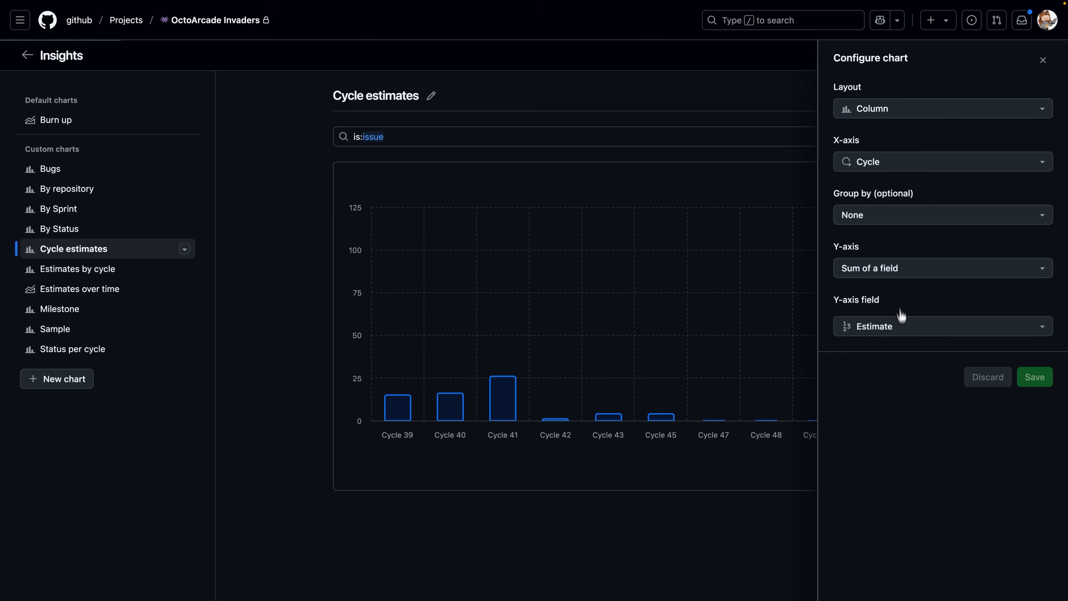
pyautogui.click(903, 335)
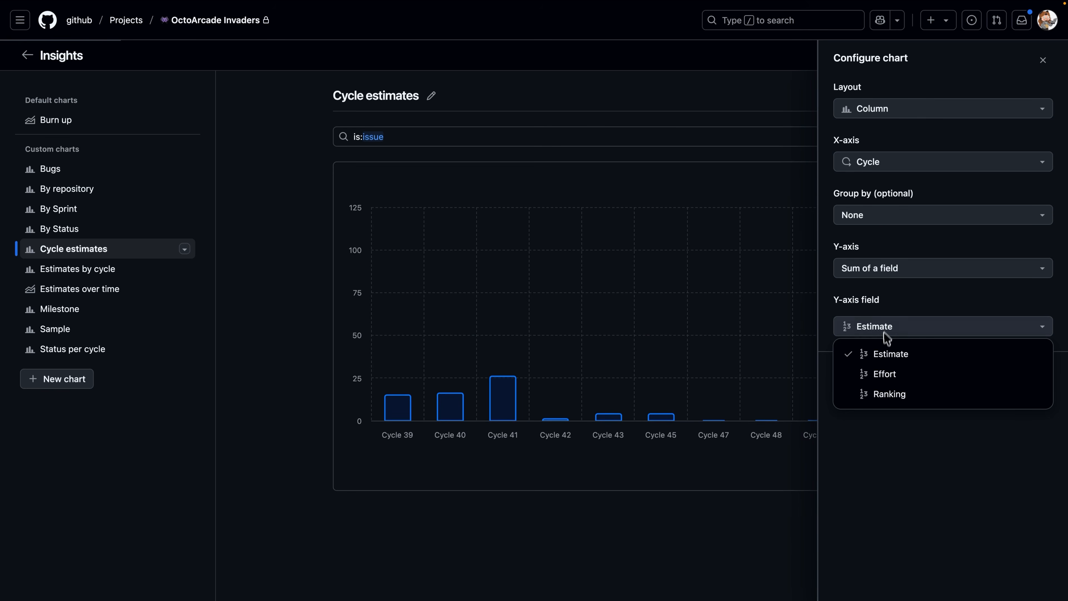
pyautogui.click(906, 354)
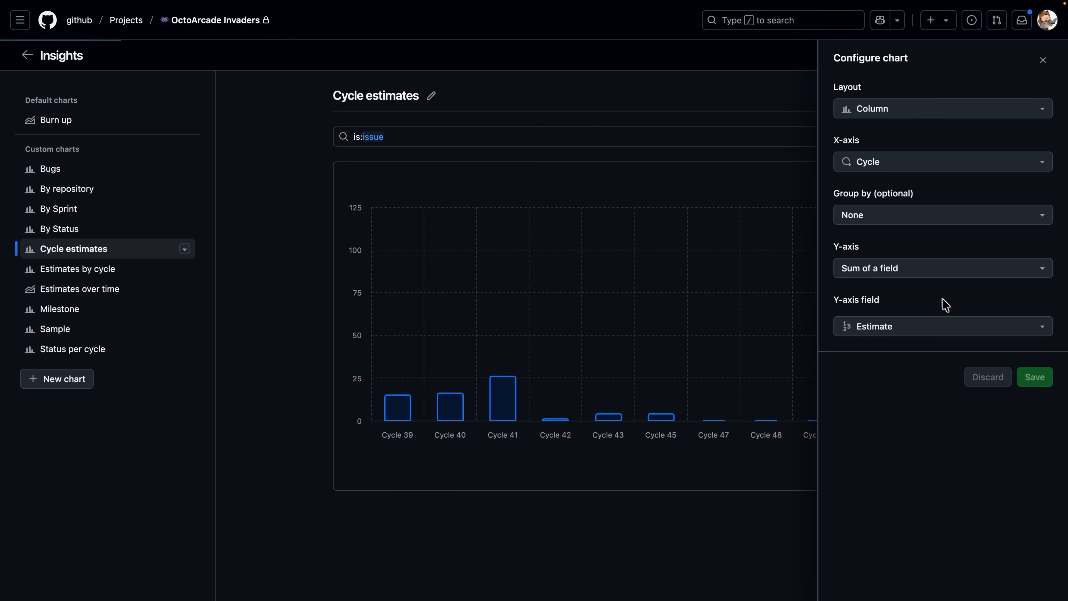
pyautogui.click(909, 272)
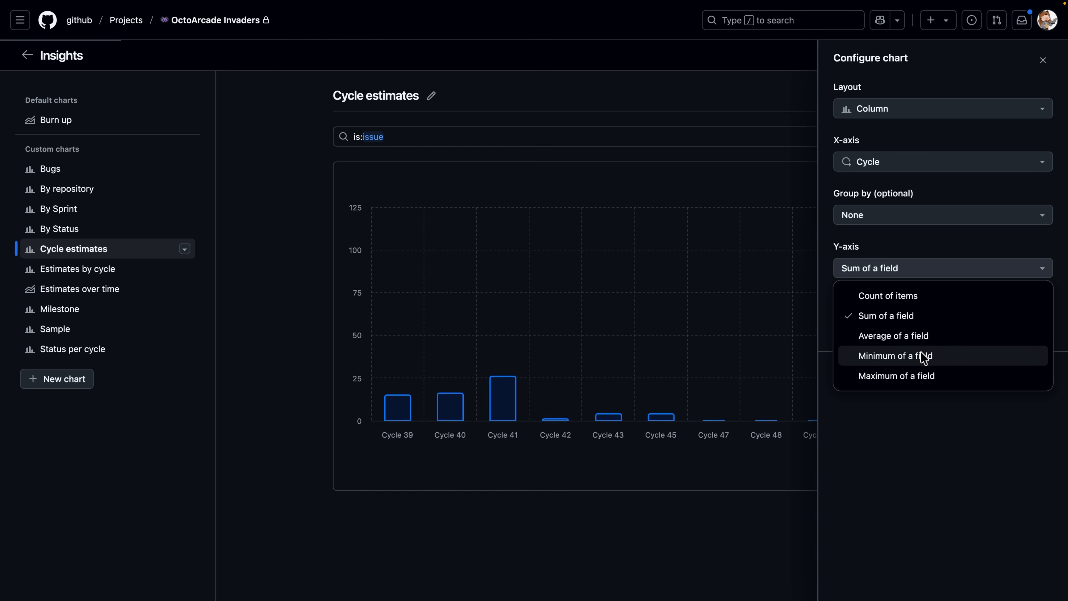
pyautogui.click(908, 450)
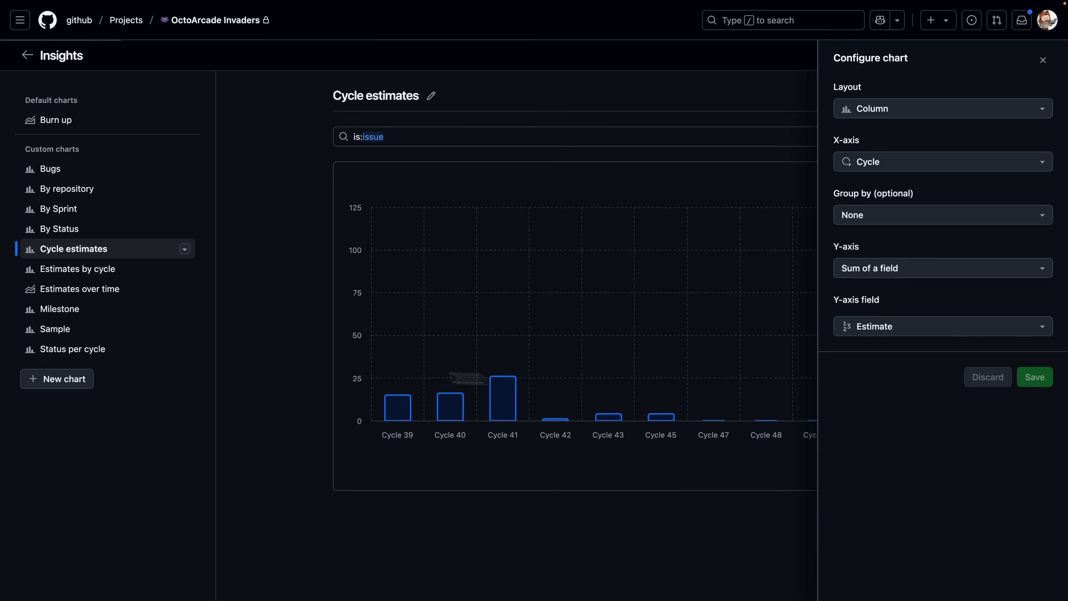
pyautogui.click(269, 371)
pyautogui.click(80, 349)
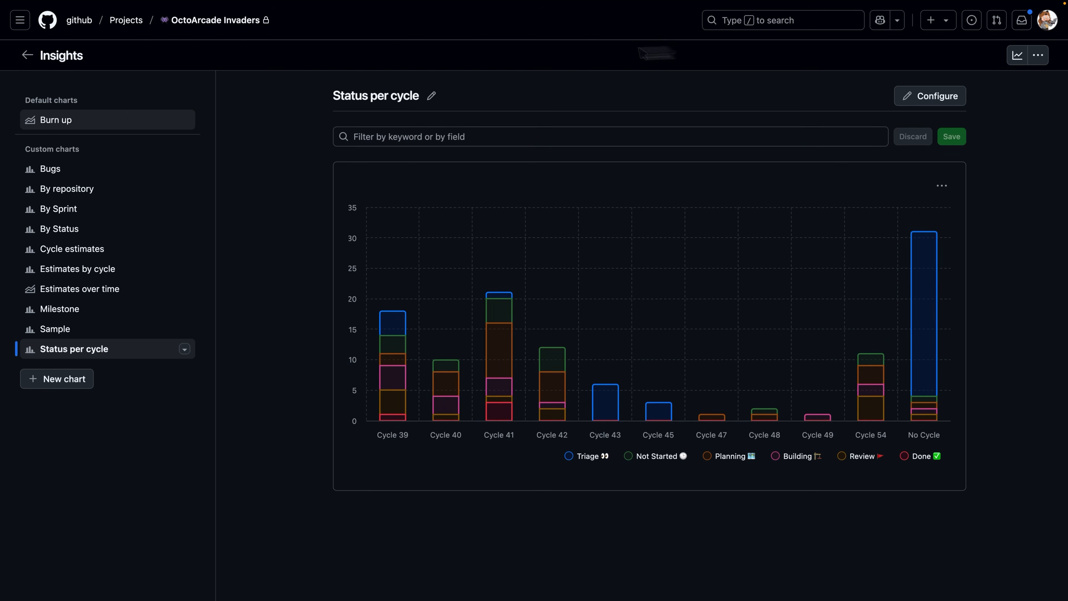
# Return from Insights to the table view and open the OctoArcade Invaders project details panel.
pyautogui.click(27, 58)
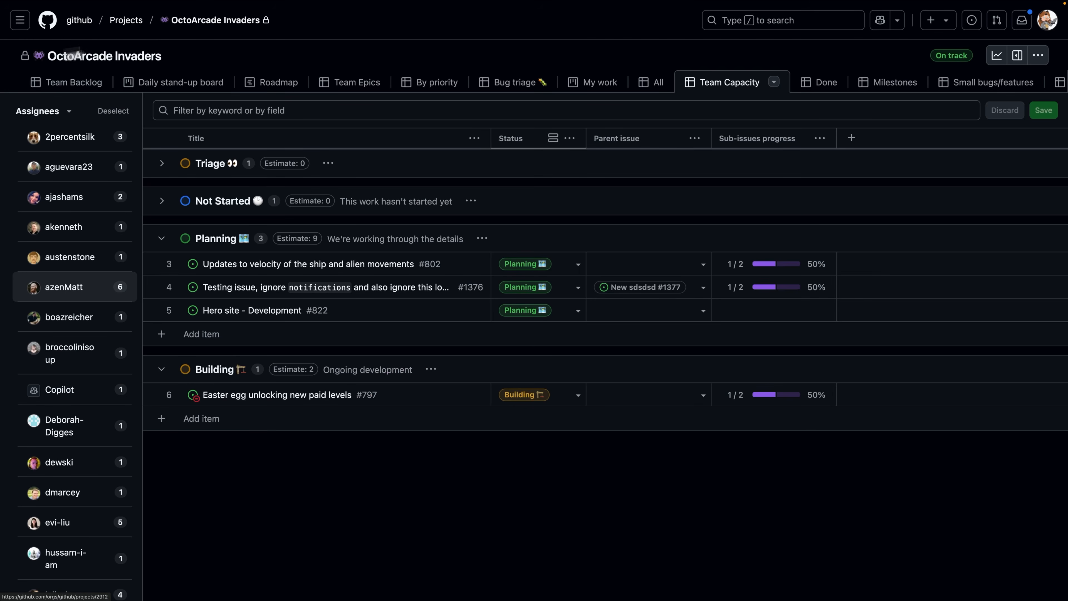
pyautogui.click(1018, 58)
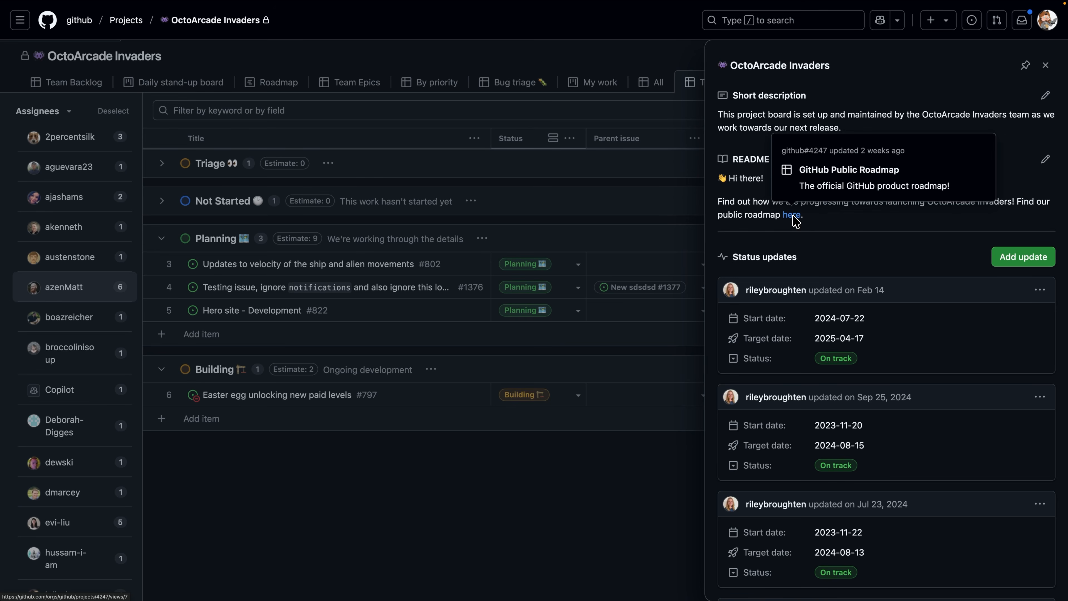
# Start a README edit, cancel it unchanged, and scroll down through the status updates.
pyautogui.click(1043, 160)
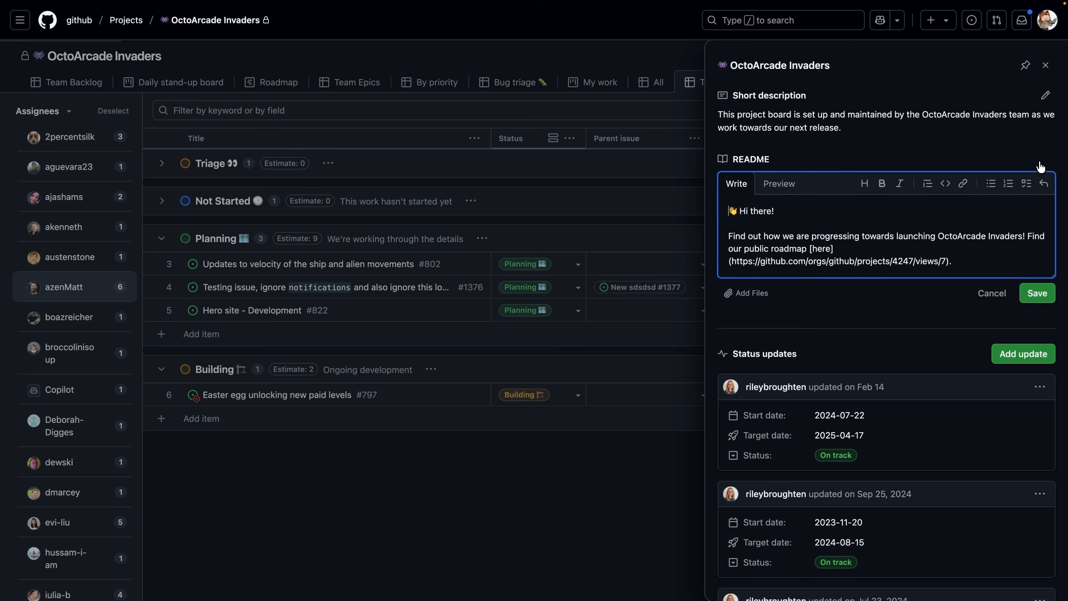
pyautogui.click(999, 294)
pyautogui.scroll(-5, 877, 306)
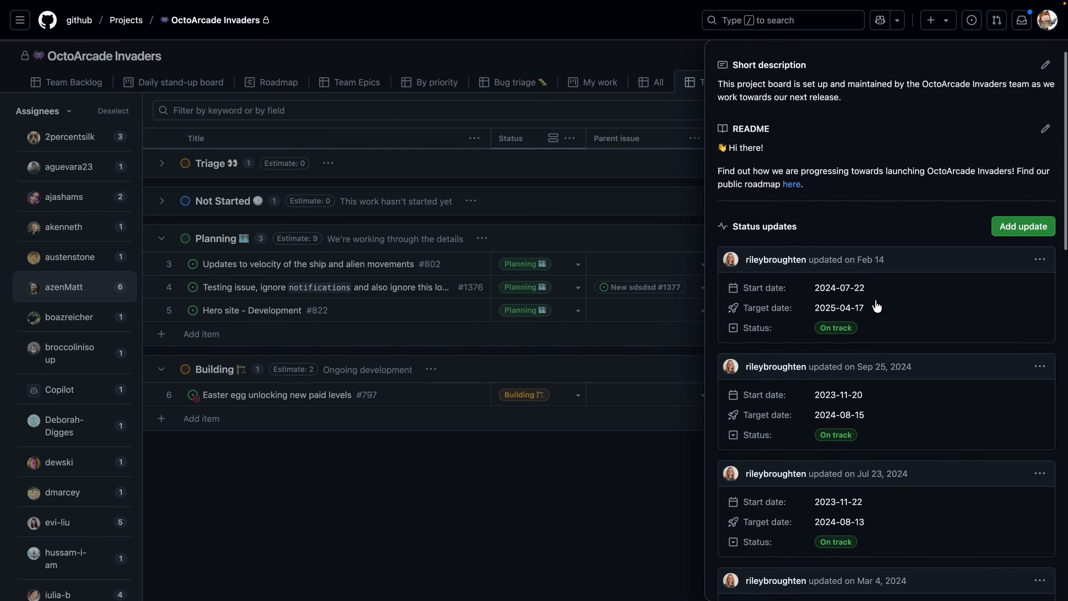
pyautogui.scroll(-7, 877, 306)
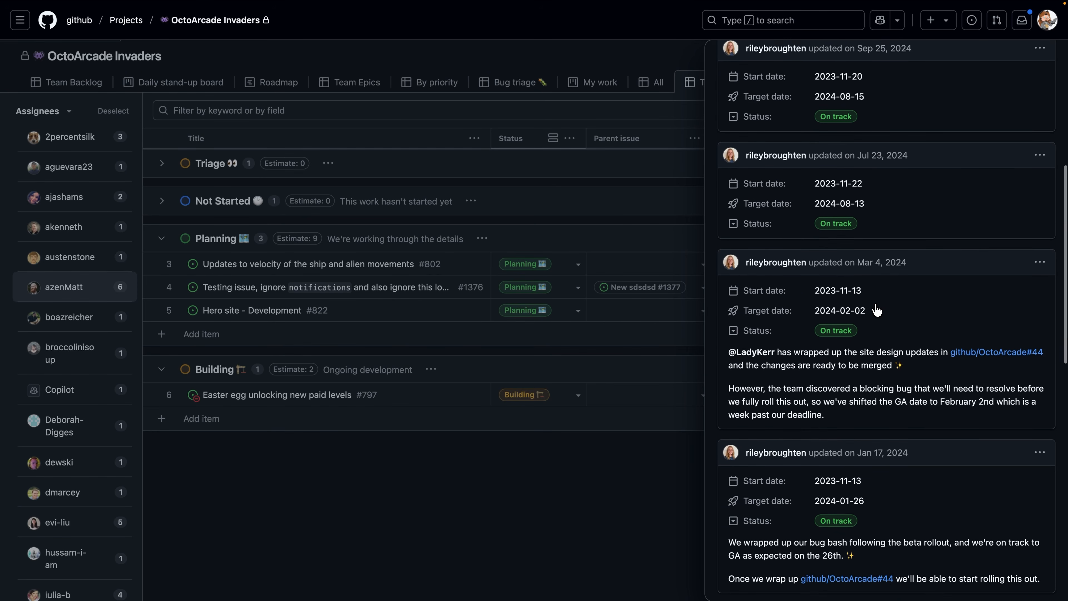
pyautogui.scroll(-2, 876, 311)
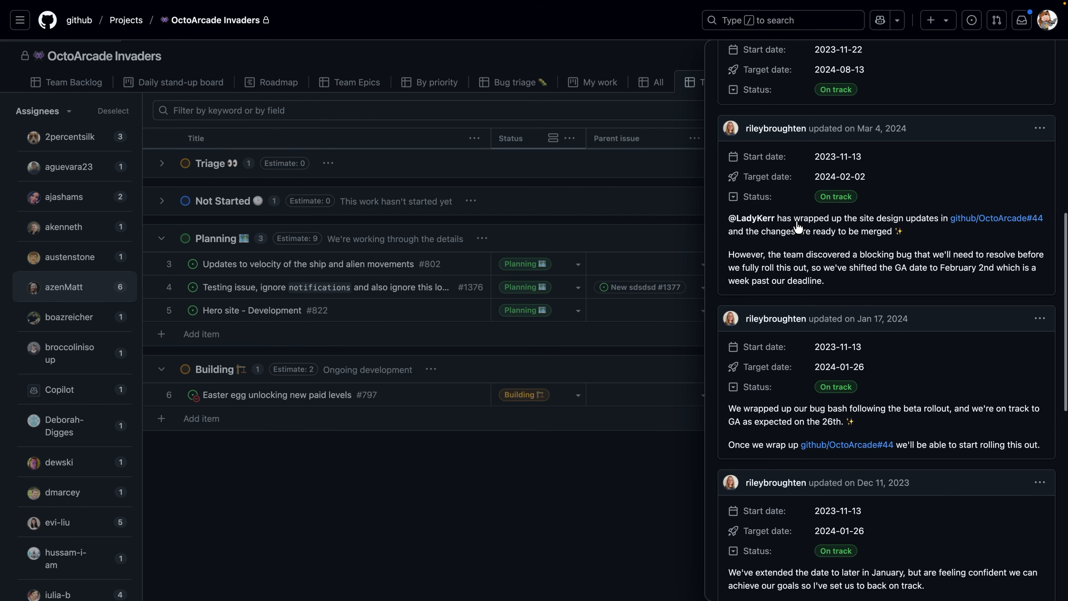
pyautogui.scroll(-1, 836, 210)
pyautogui.scroll(-3, 849, 269)
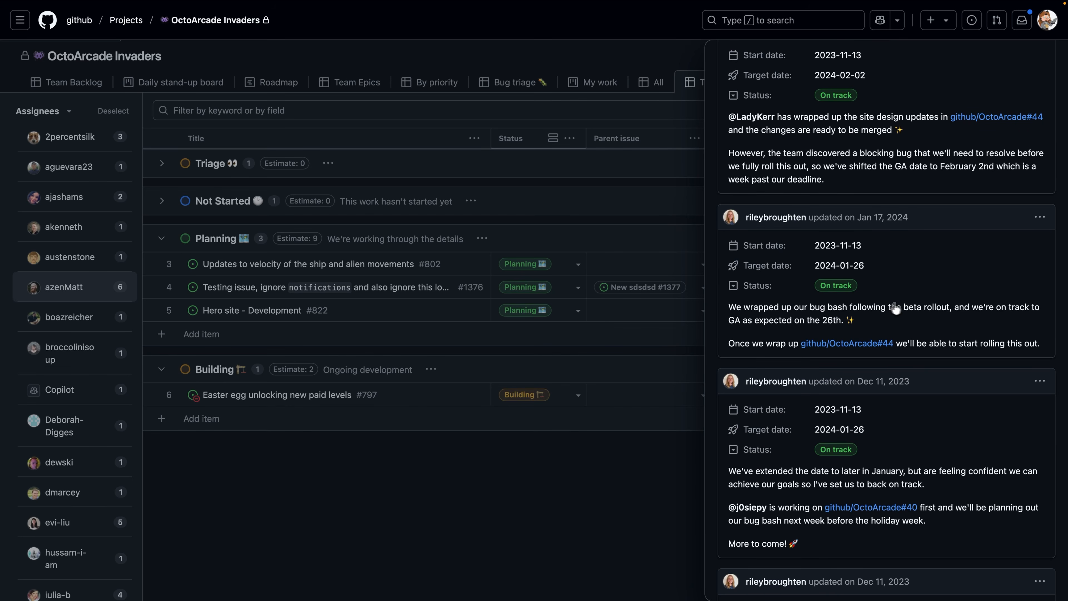
pyautogui.scroll(-2, 922, 354)
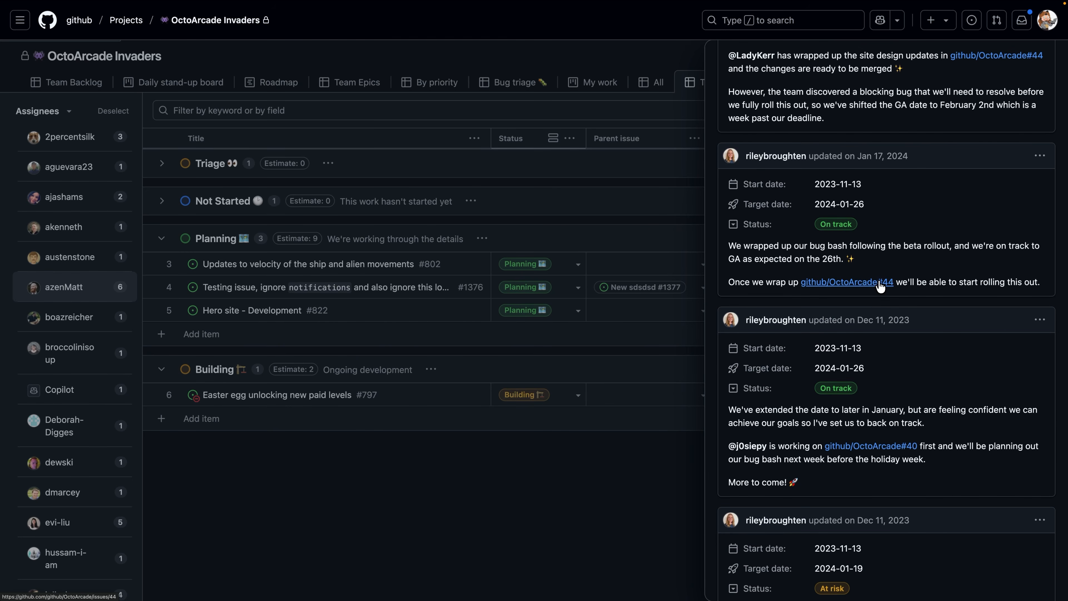
# Look over the oldest status updates and the #44 link, then close the details panel.
pyautogui.moveTo(879, 286)
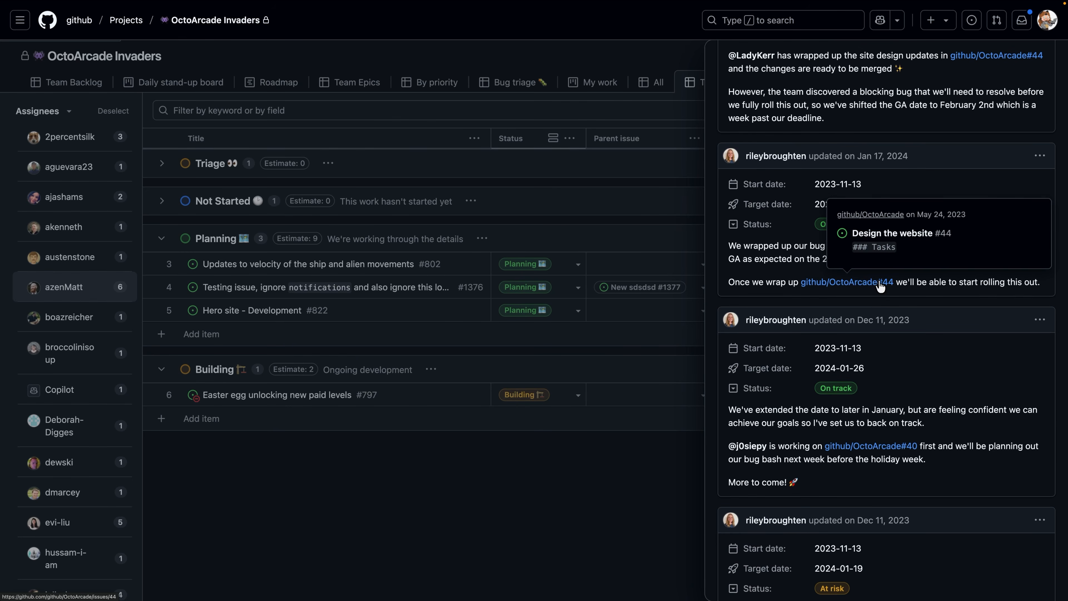
pyautogui.scroll(-3, 951, 408)
pyautogui.scroll(-3, 924, 437)
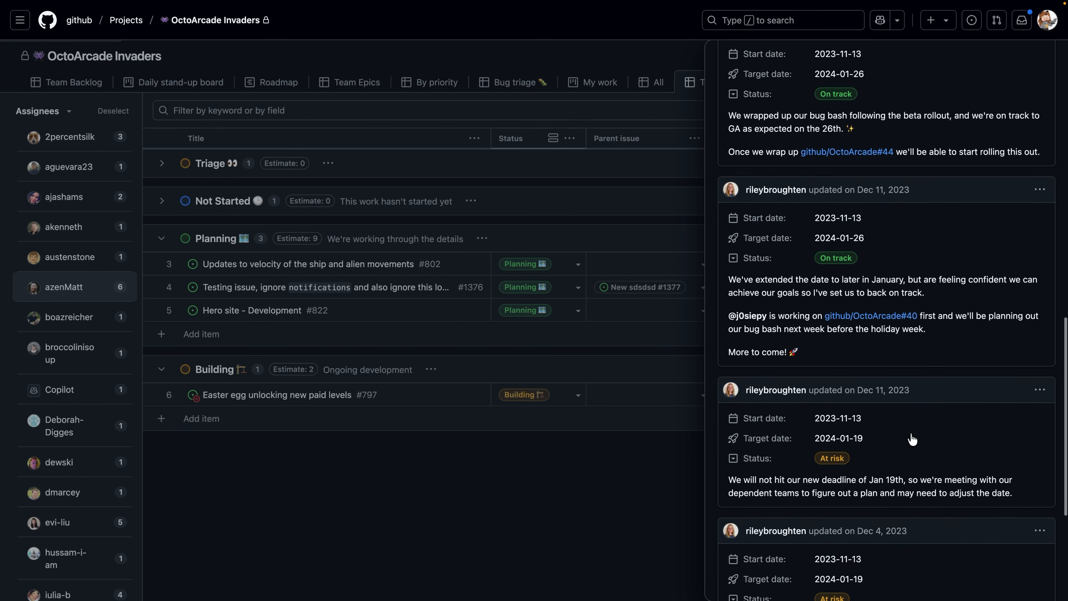
pyautogui.scroll(15, 910, 494)
pyautogui.scroll(3, 909, 494)
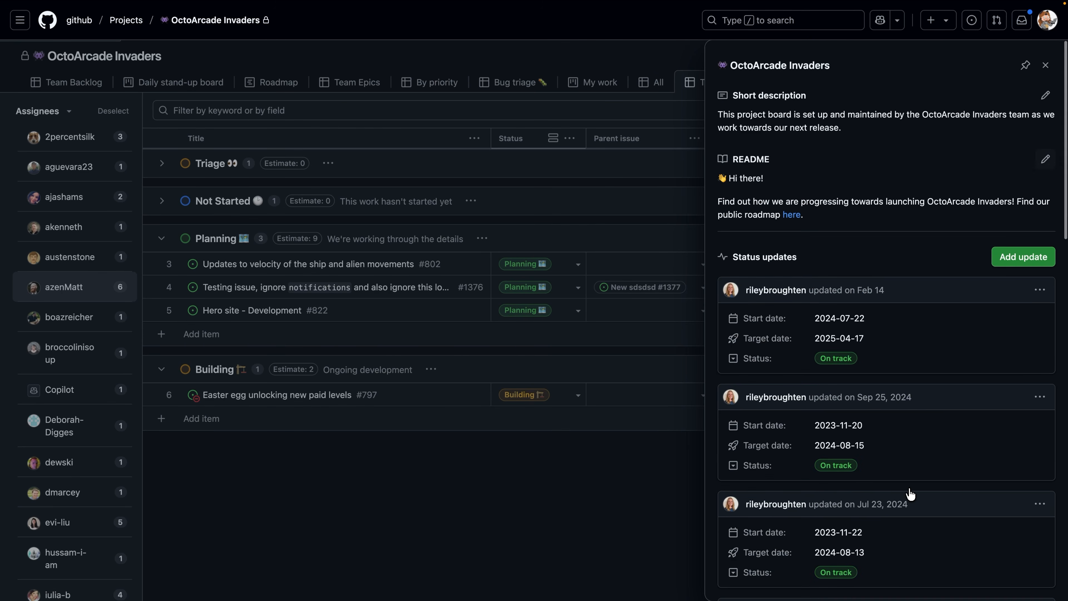
pyautogui.click(1045, 64)
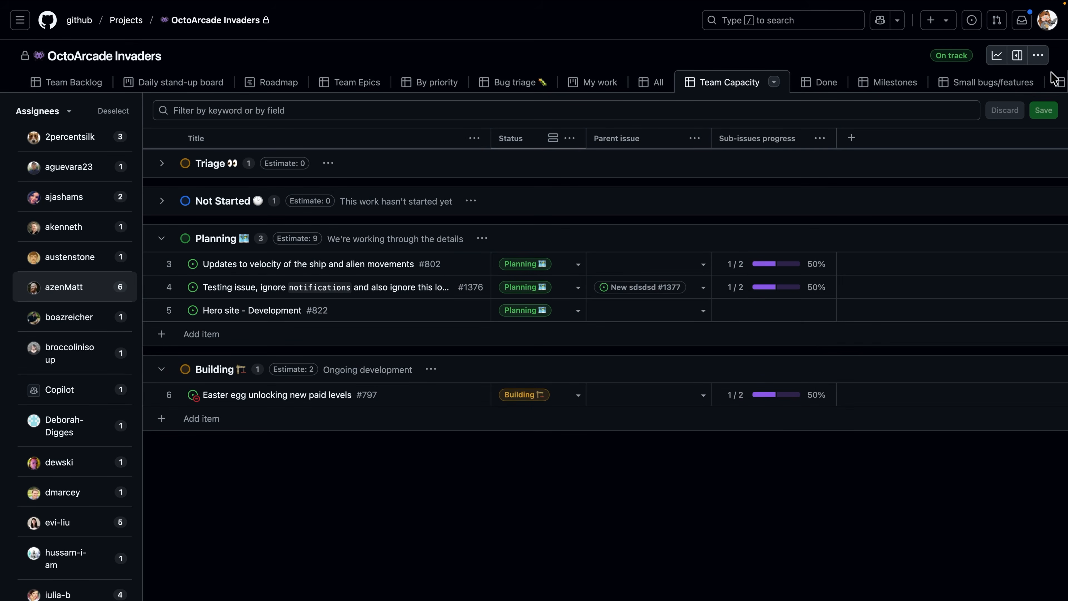
# Open Workflows and view Item reopened, Closed, and Auto-add to project.
pyautogui.click(1043, 56)
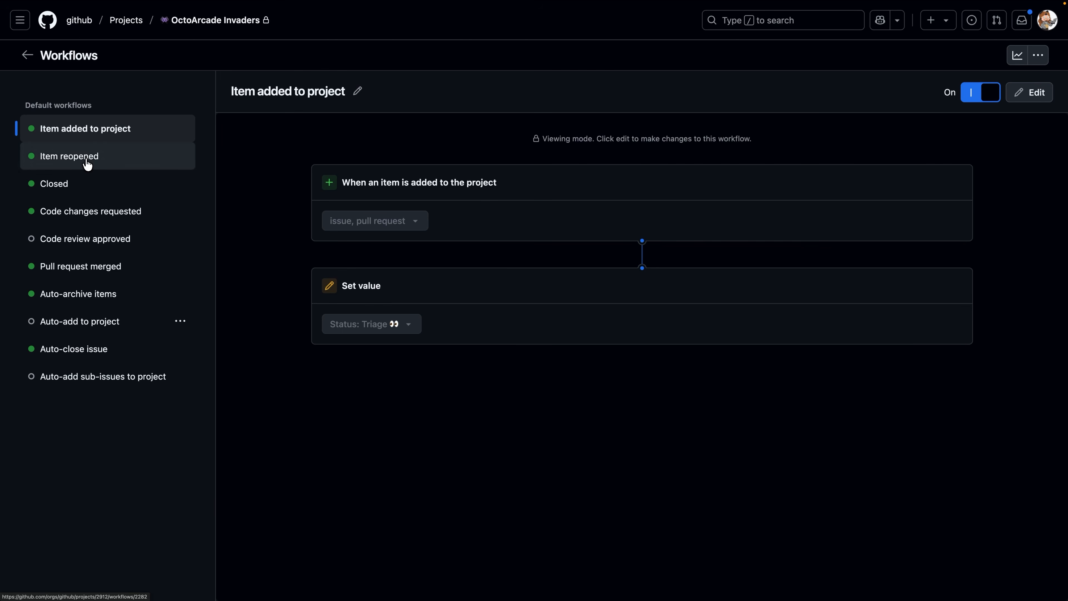
pyautogui.click(87, 164)
pyautogui.click(71, 190)
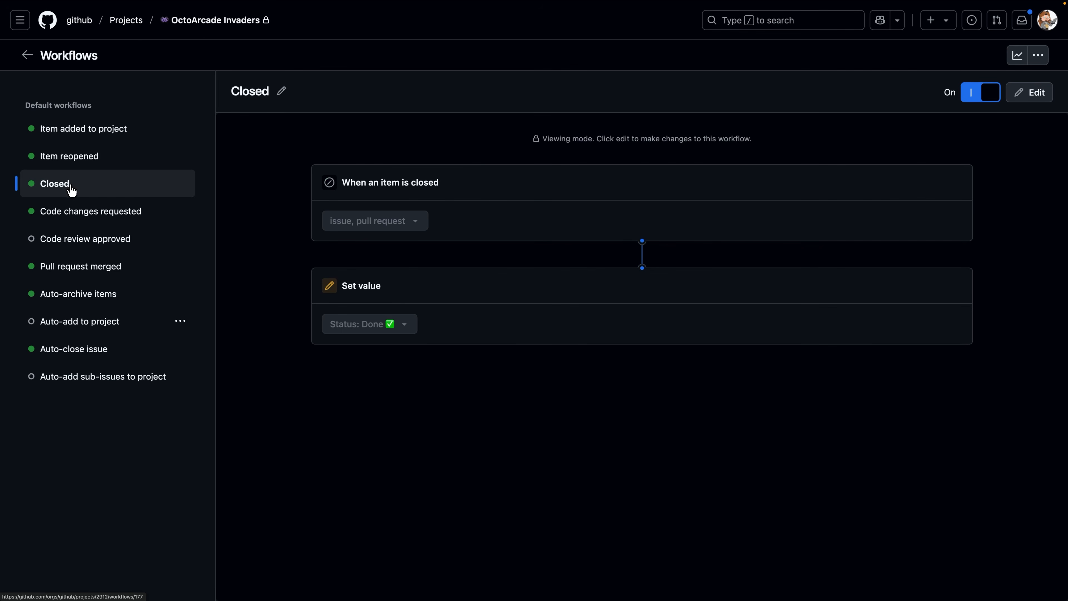
pyautogui.click(91, 326)
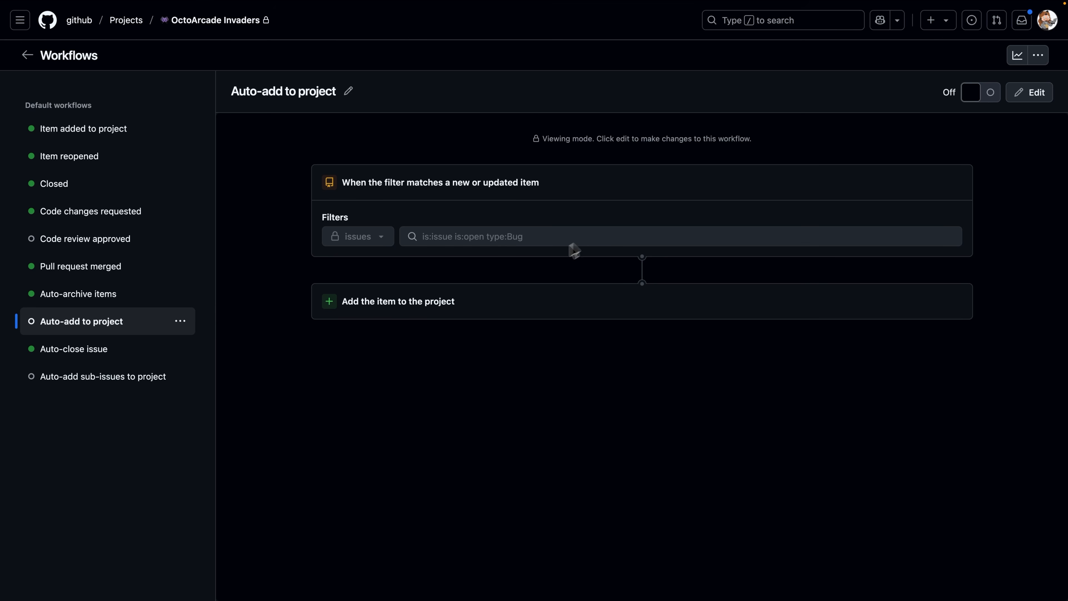
# Edit Auto-add to project, inspect its repository list, then discard, leaving it off.
pyautogui.click(1032, 94)
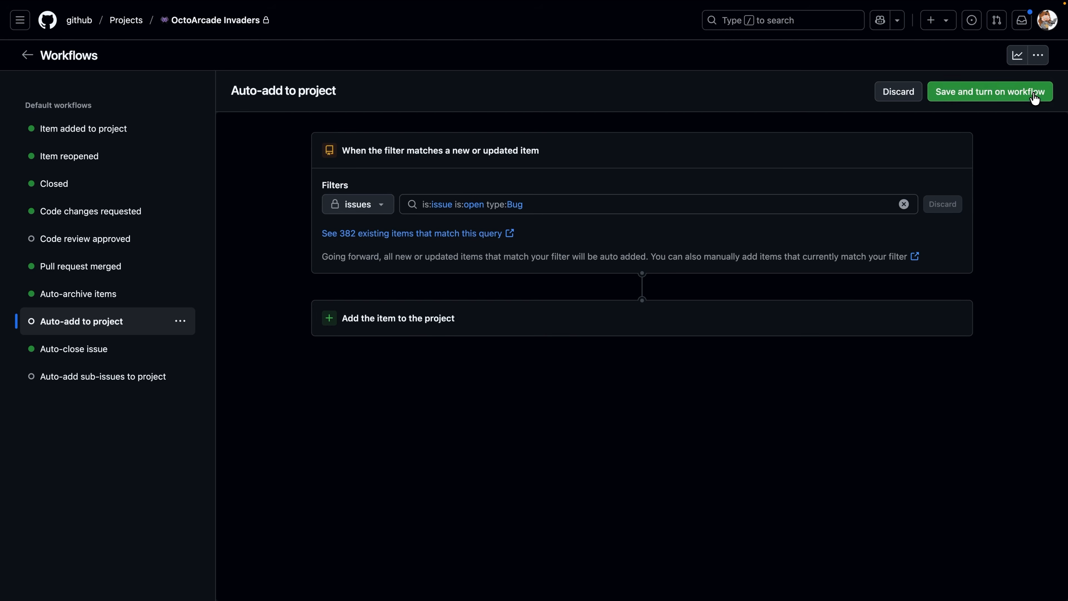
pyautogui.click(362, 209)
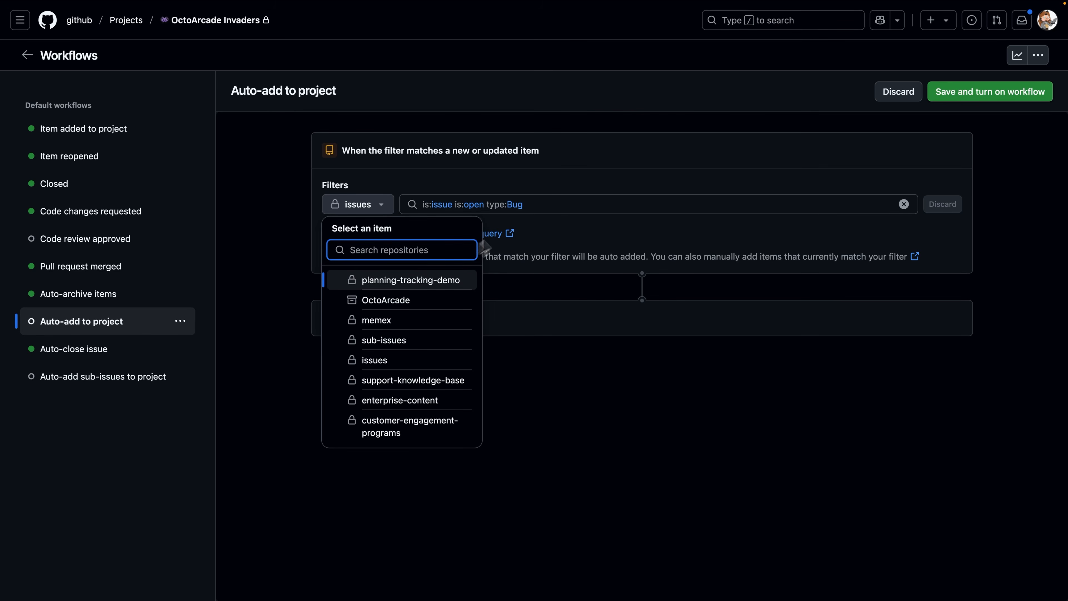
pyautogui.click(311, 220)
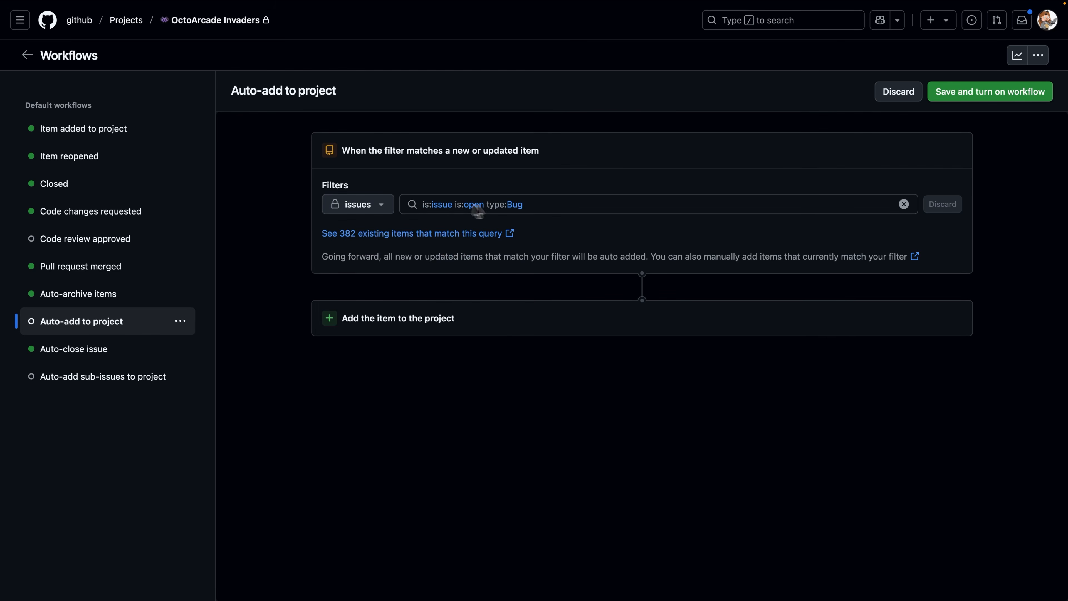
pyautogui.click(888, 94)
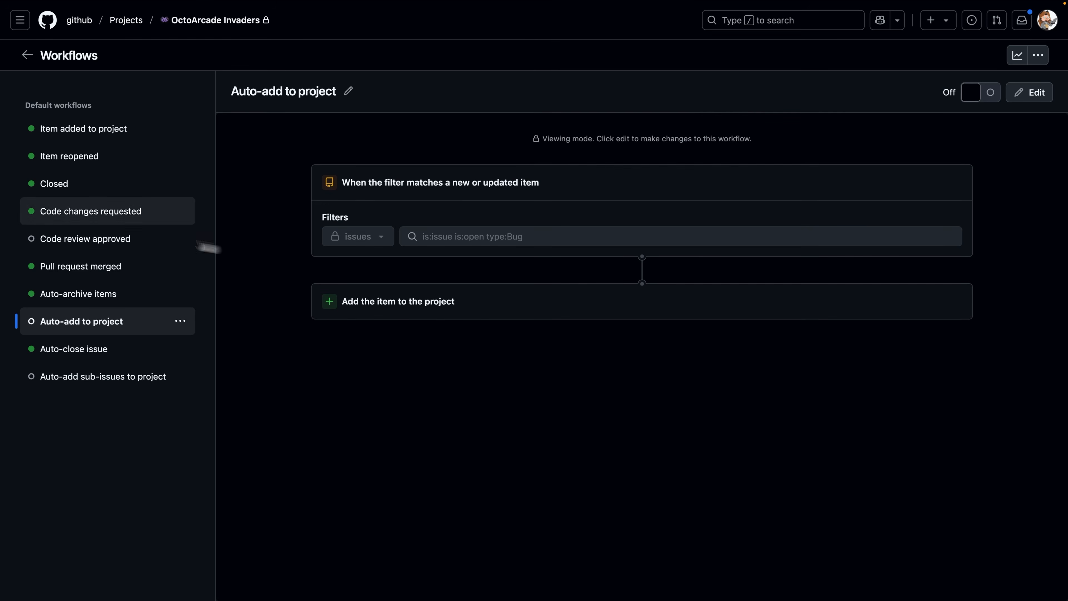
# View the Item reopened, Closed, Code review approved and Auto-archive items workflows, then go back.
pyautogui.click(80, 166)
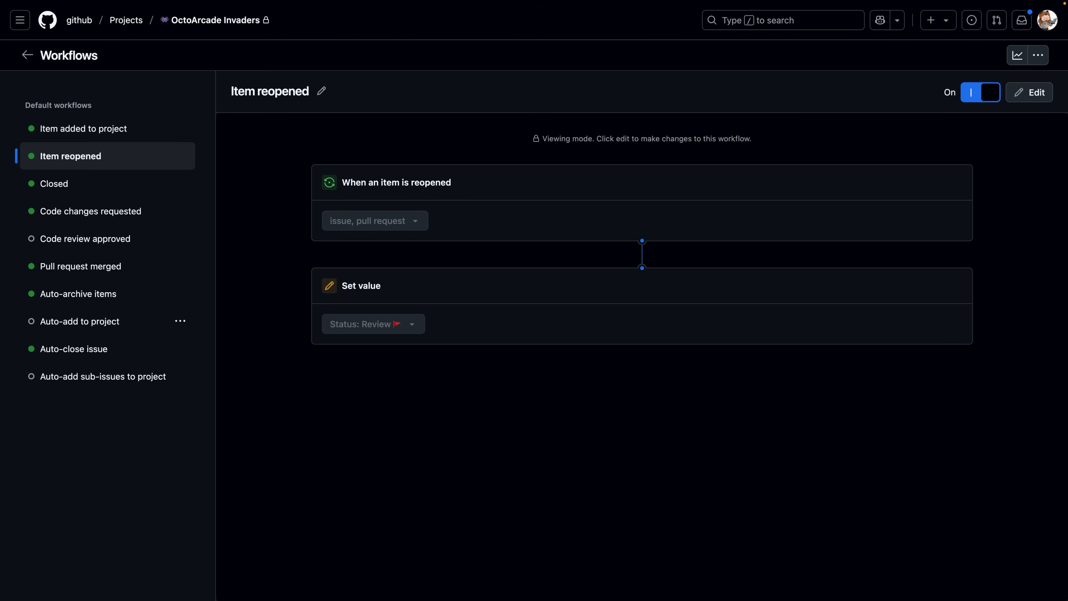
pyautogui.click(106, 197)
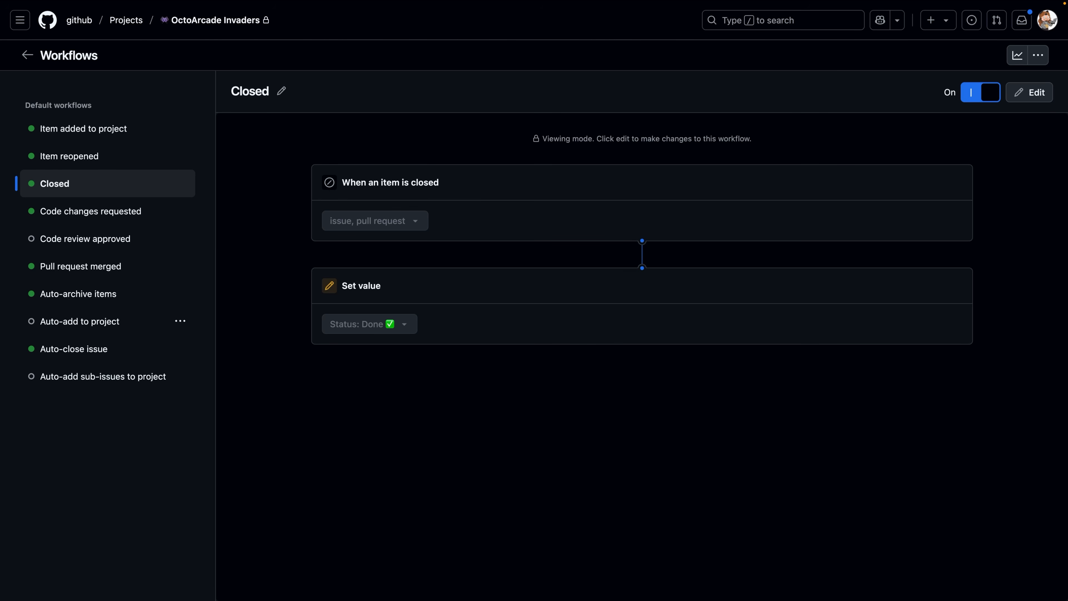
pyautogui.click(135, 245)
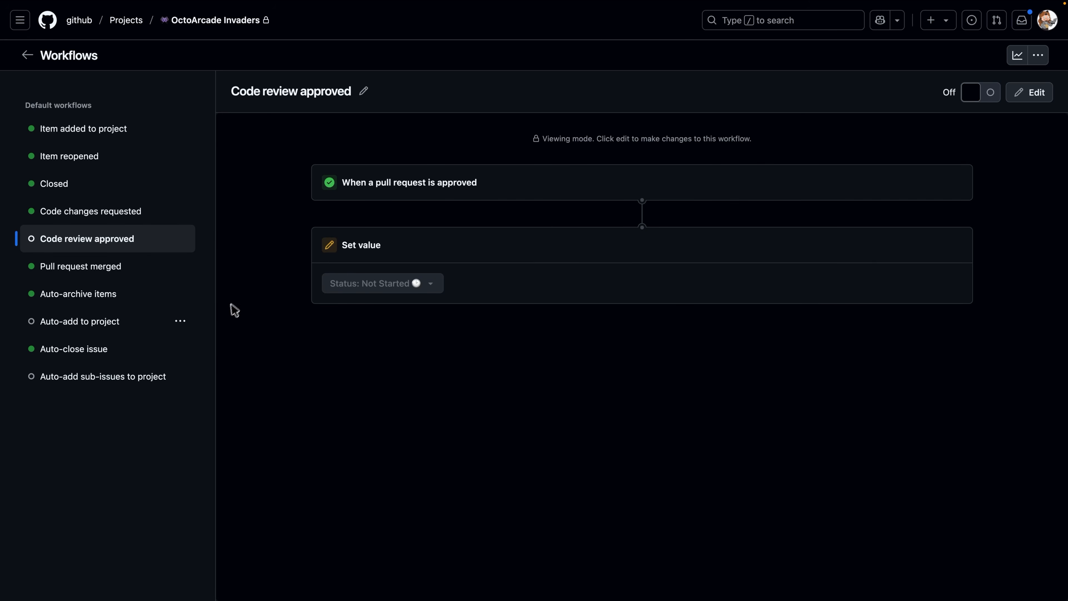
pyautogui.click(91, 302)
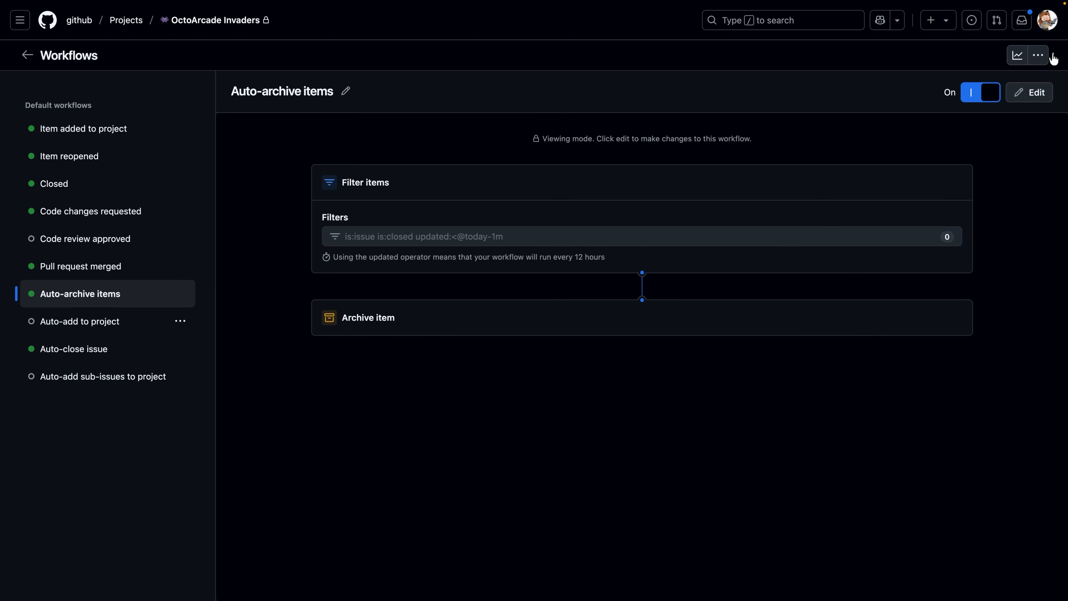
pyautogui.click(27, 56)
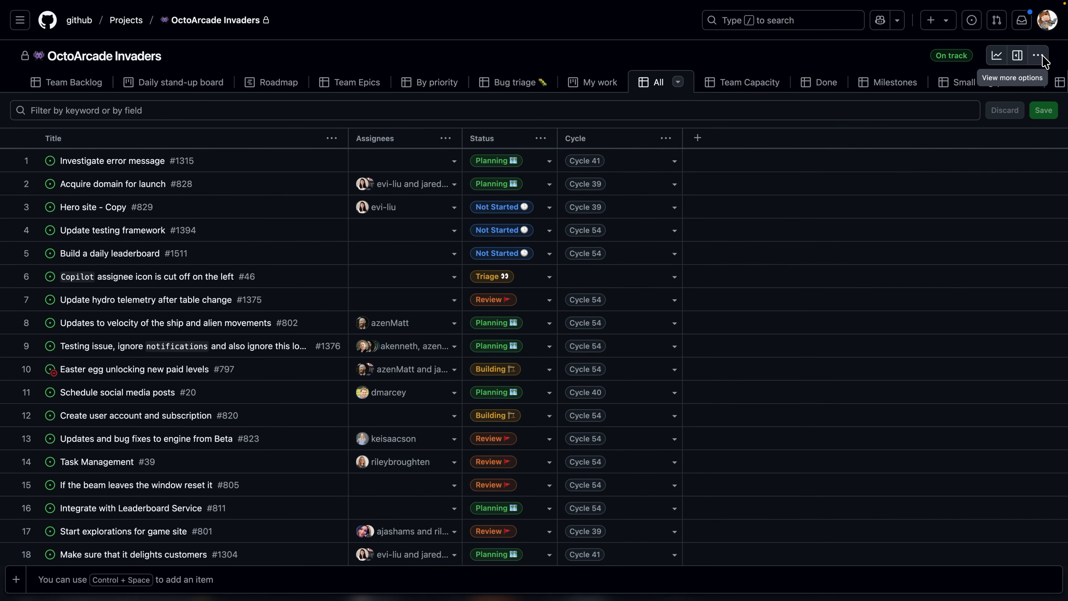
# Open and dismiss the project options menu, then switch to the Team Backlog view.
pyautogui.click(1036, 56)
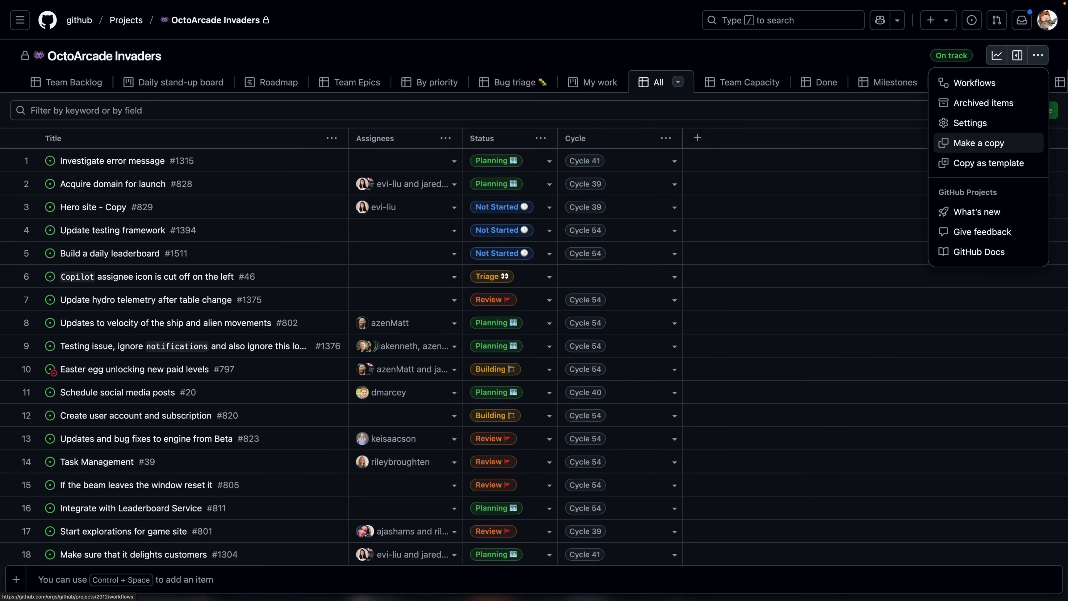
pyautogui.press('Escape')
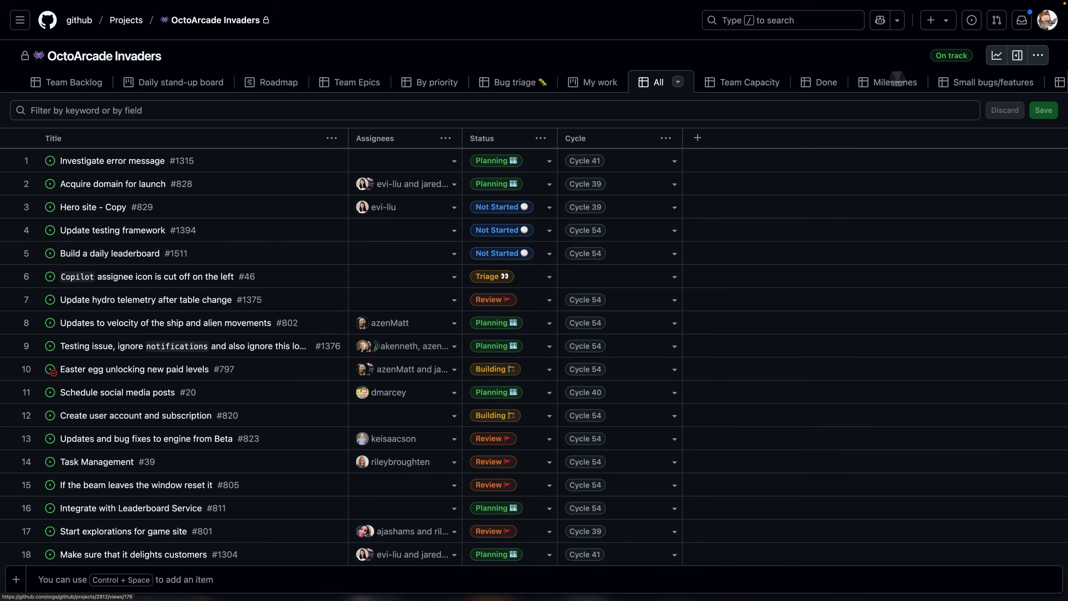
pyautogui.hscroll(1, 997, 84)
pyautogui.hscroll(3, 997, 84)
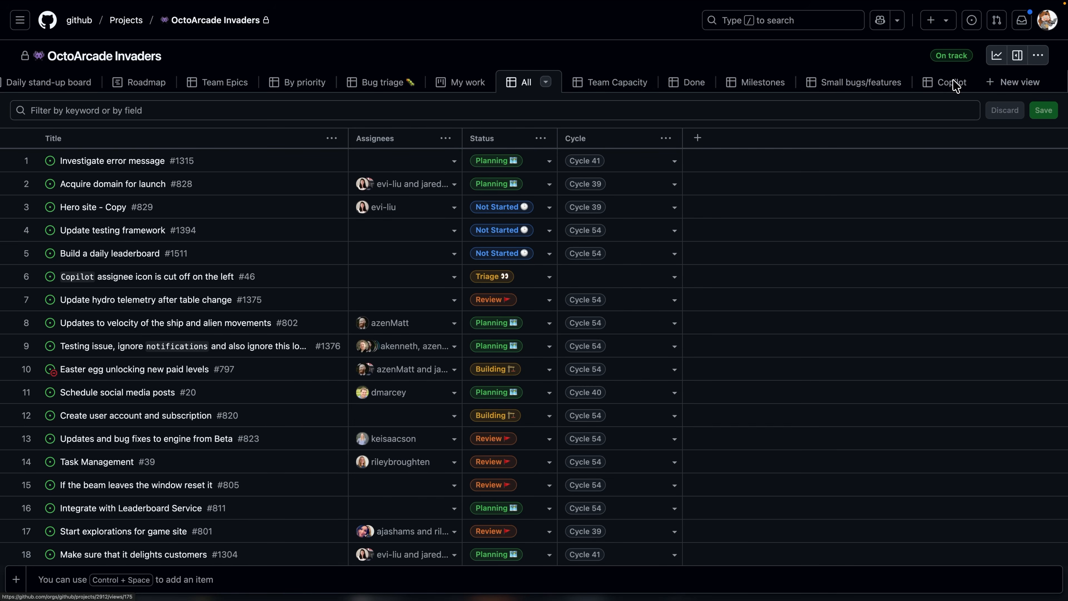
pyautogui.hscroll(-4, 546, 82)
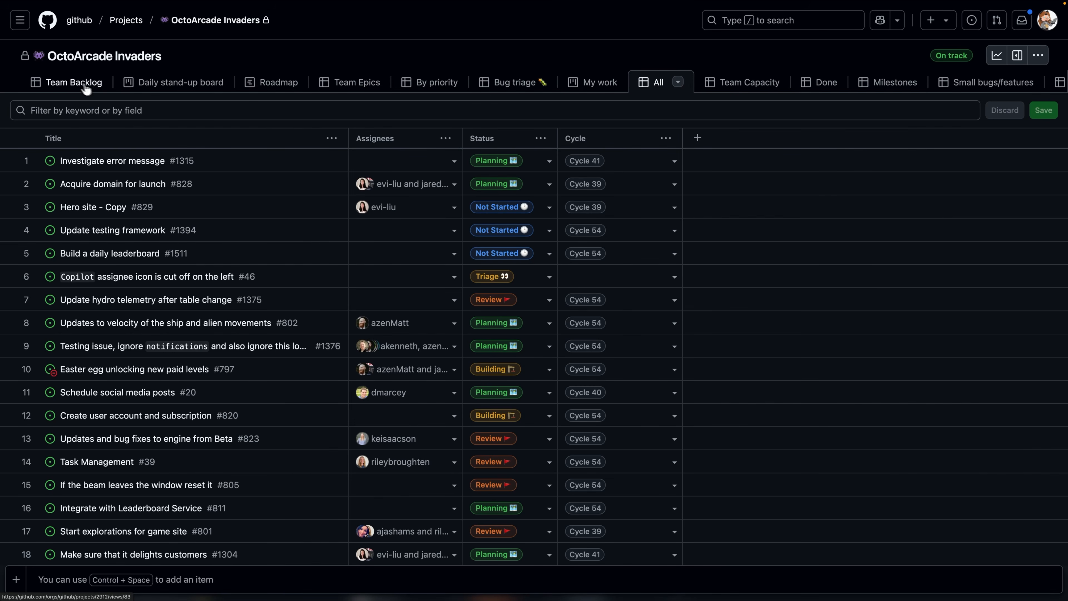
pyautogui.click(76, 84)
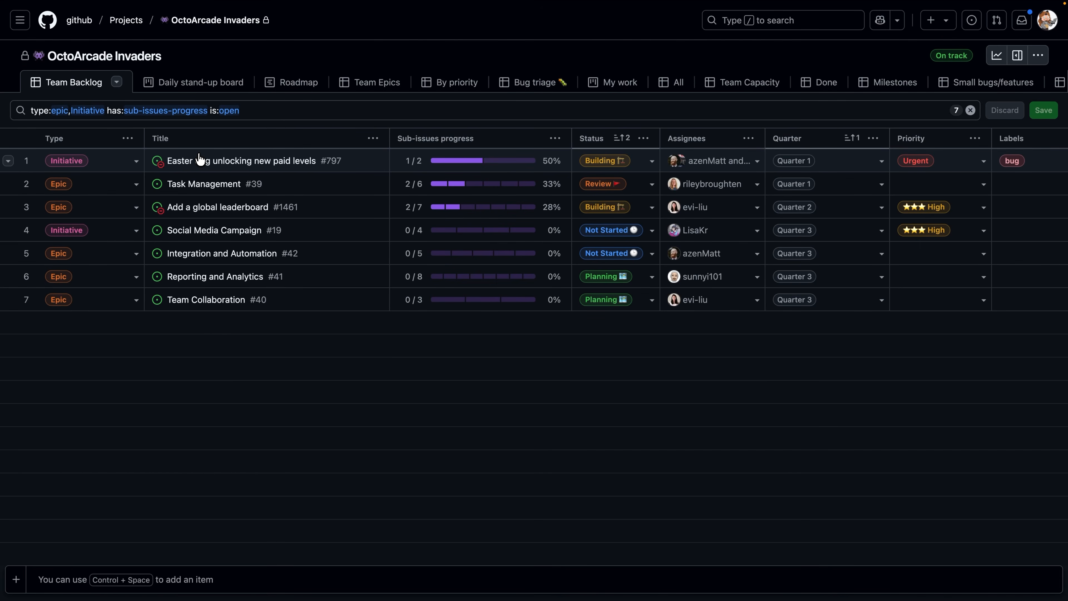